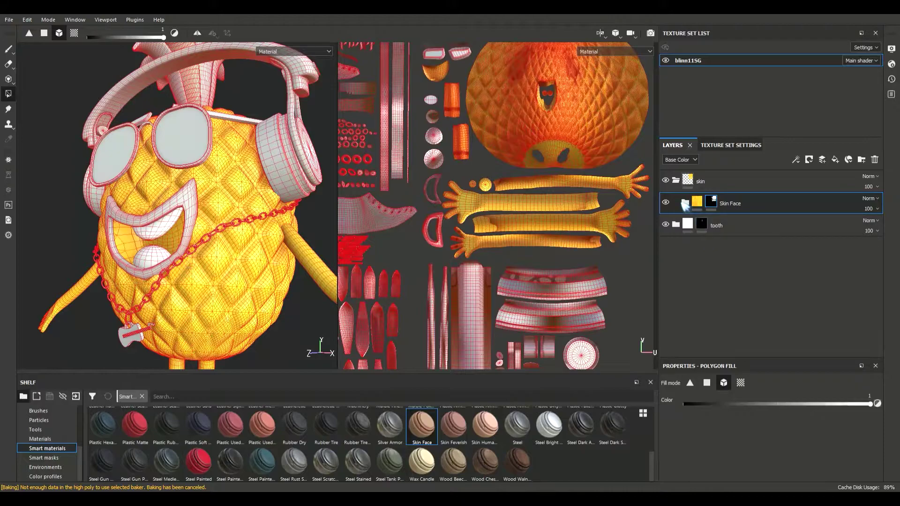
Select the Skin Face layer, show Smart masks on the shelf, and expand Skin Face to list SSS, AO, Skin Patches and other sublayers.
left_click(695, 205)
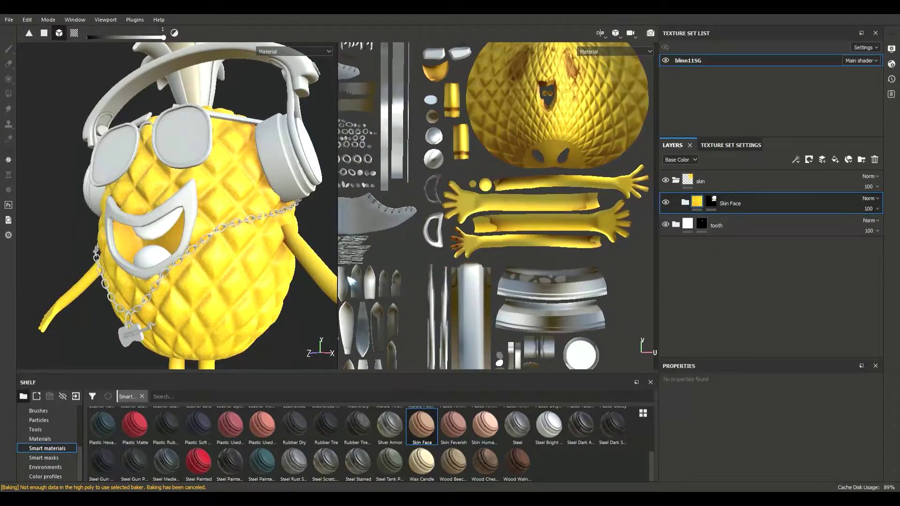
scroll(261, 287, "up", 8)
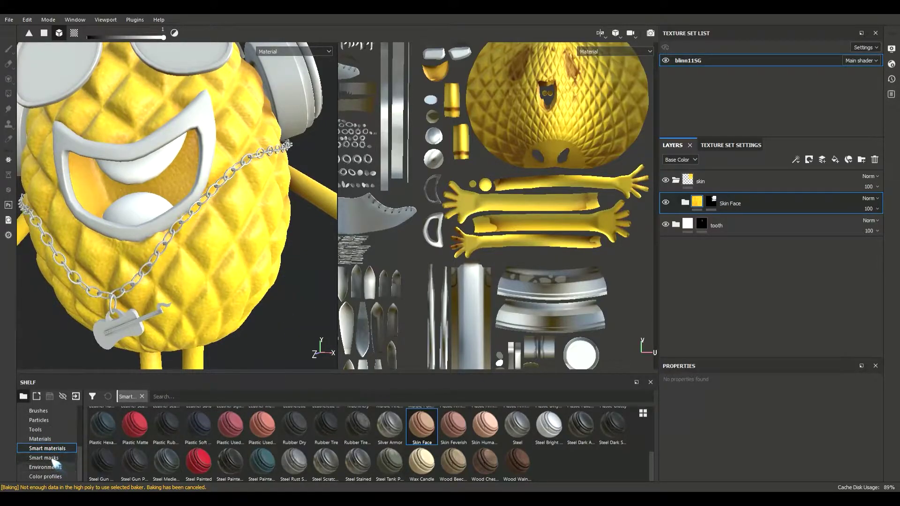
left_click(53, 458)
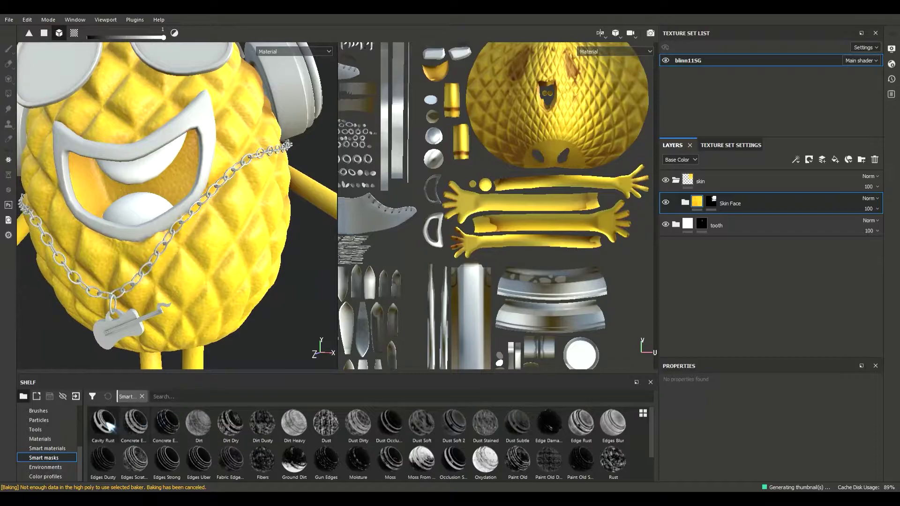
mouse_move(108, 424)
left_mouse_down()
mouse_move(633, 293)
mouse_move(774, 219)
mouse_move(312, 398)
mouse_move(121, 423)
left_mouse_up()
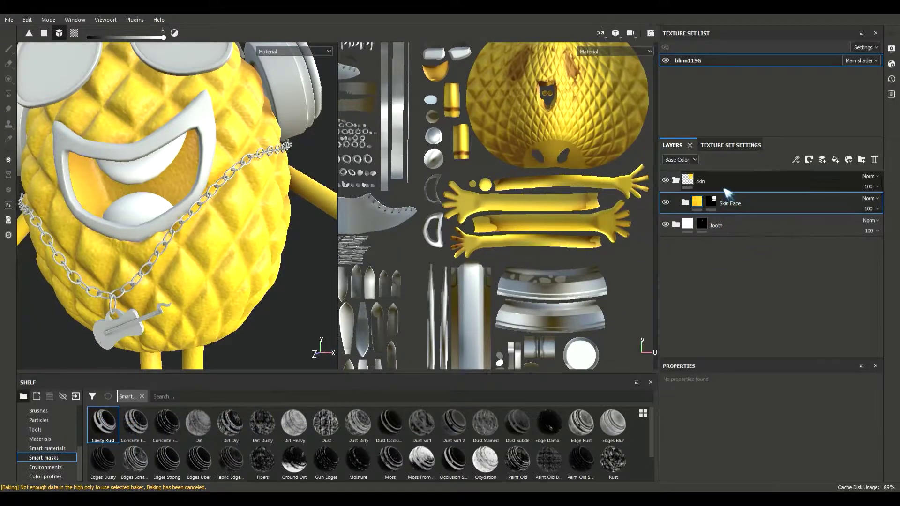
left_click(684, 202)
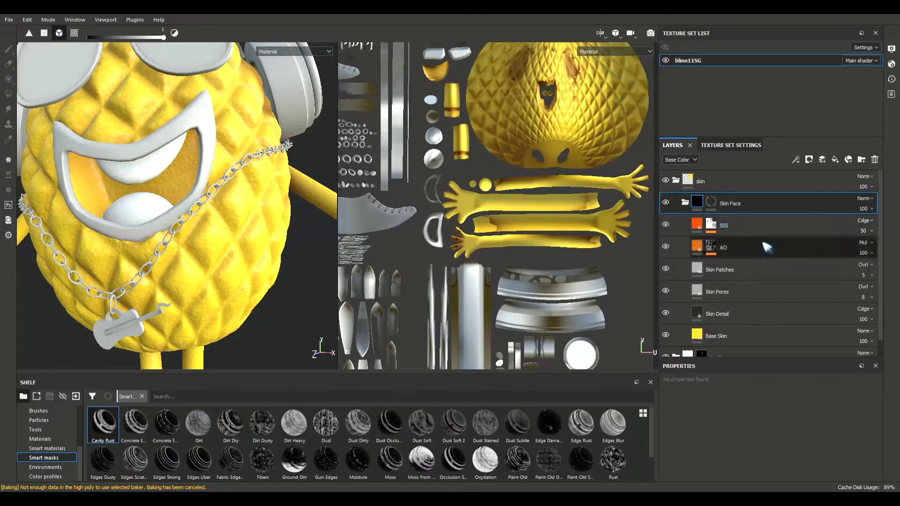
Add Fill layer 2 above Skin Face, colour it olive brown, and mask it with Cavity Rust.
left_click(835, 160)
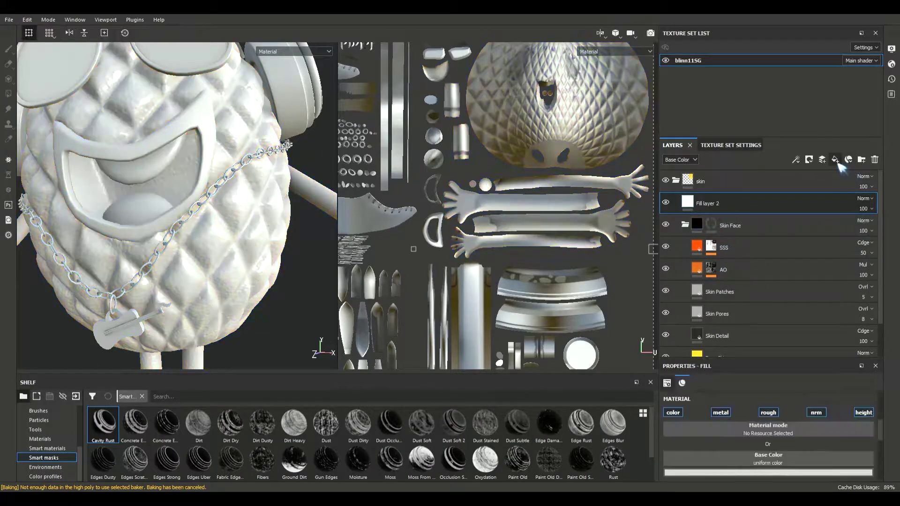
left_click_drag(797, 204, 740, 206)
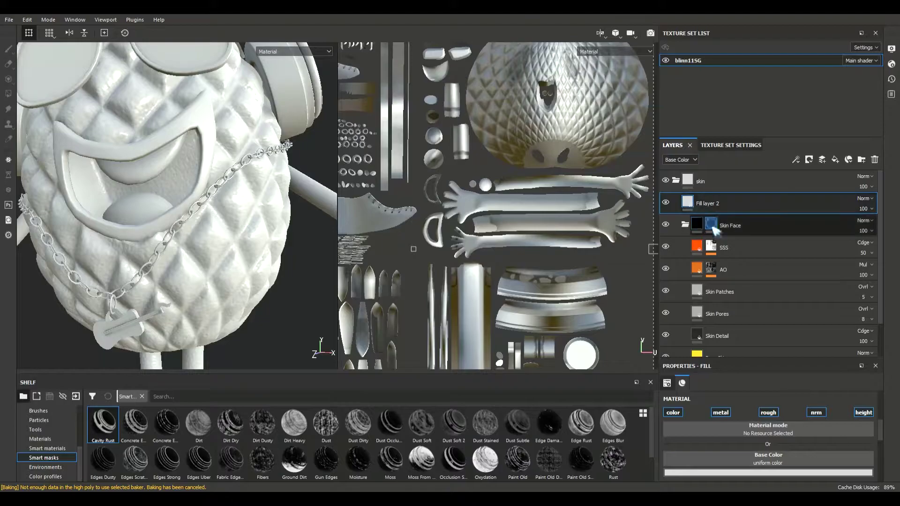
scroll(782, 461, "down", 2)
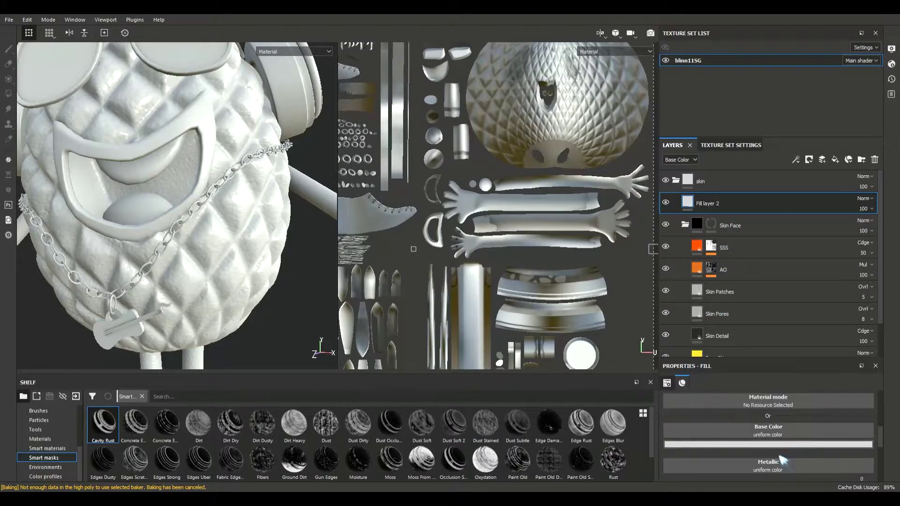
left_click_drag(867, 444, 697, 280)
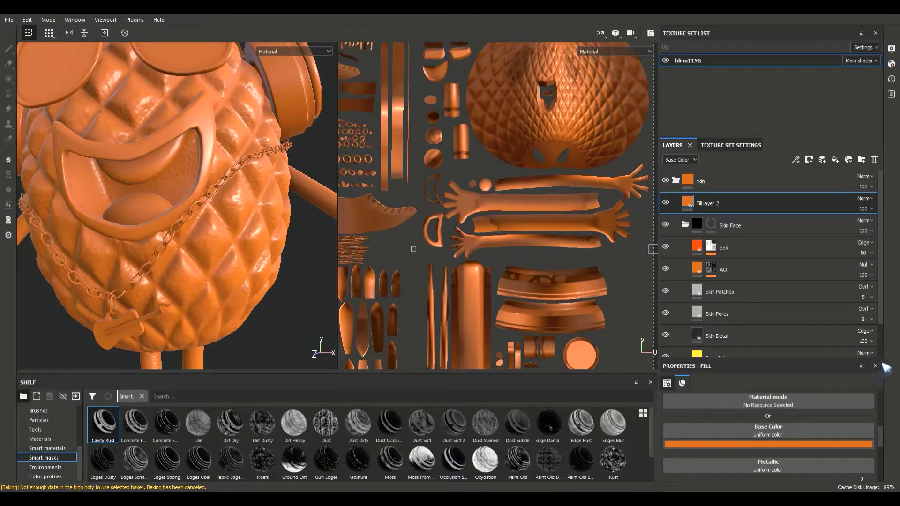
left_click_drag(886, 369, 889, 397)
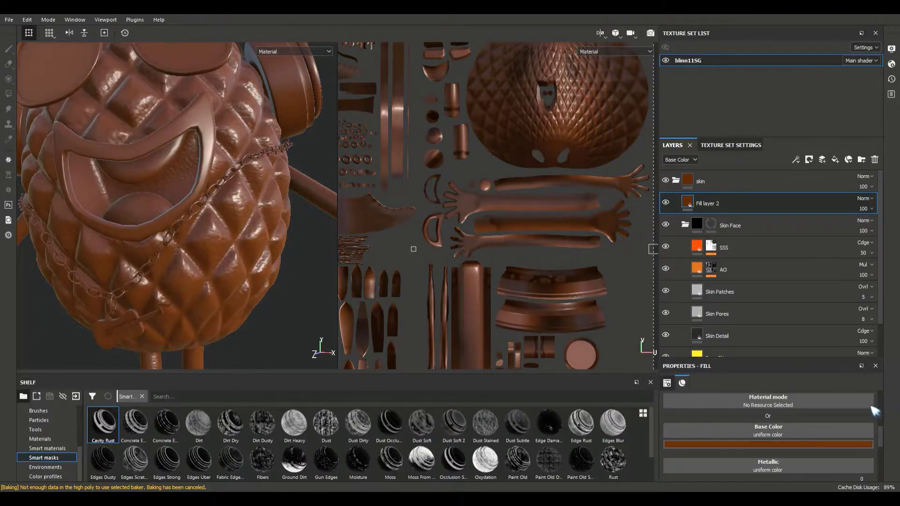
left_click(852, 418)
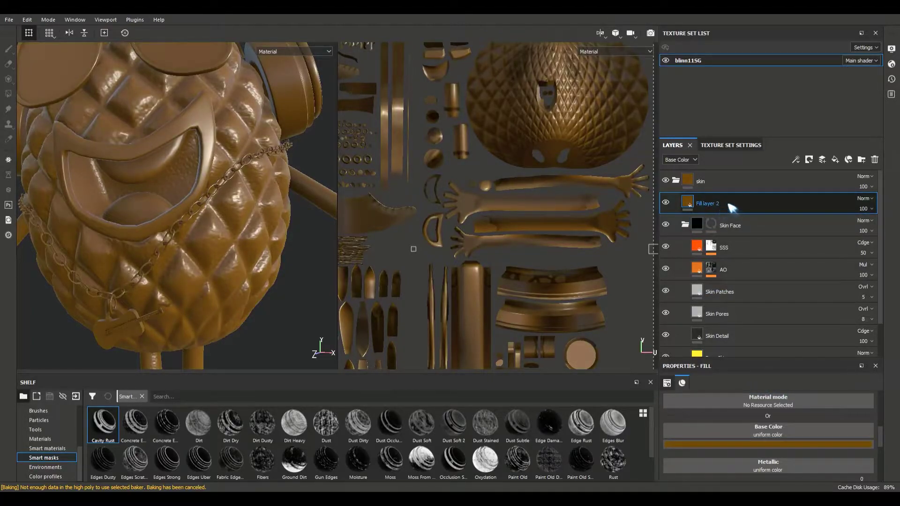
left_click_drag(106, 424, 707, 204)
key("4")
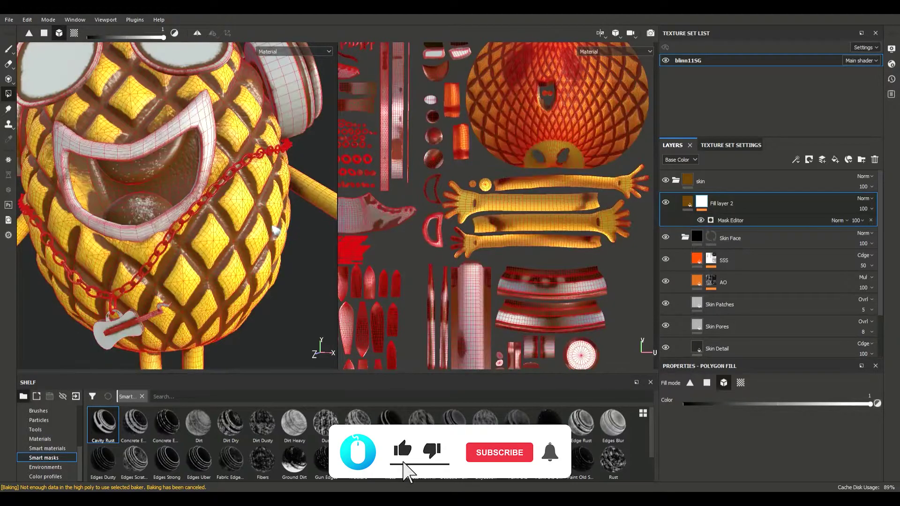
Set the Cavity Rust generator's Global Balance to 0.51 and Global Contrast to 0.15.
scroll(274, 232, "down", 5)
left_click_drag(266, 247, 319, 248, "alt")
scroll(278, 235, "up", 3)
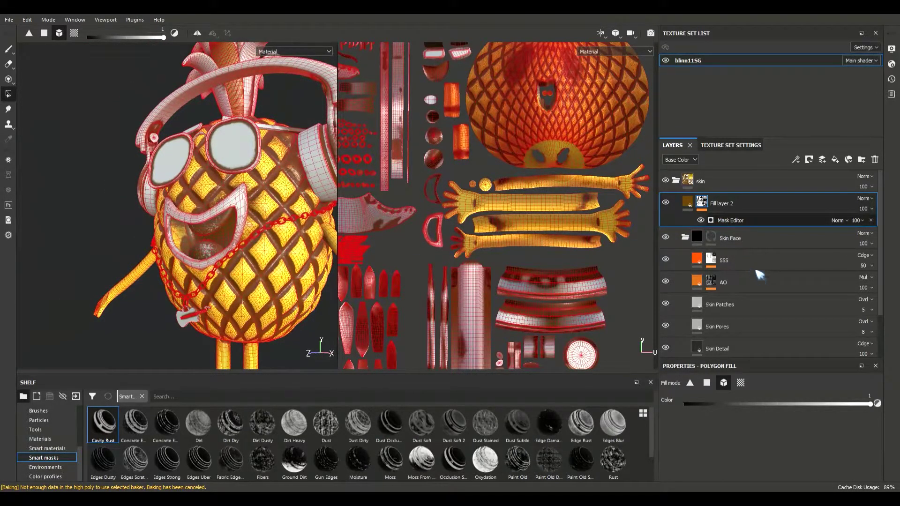
left_click(750, 221)
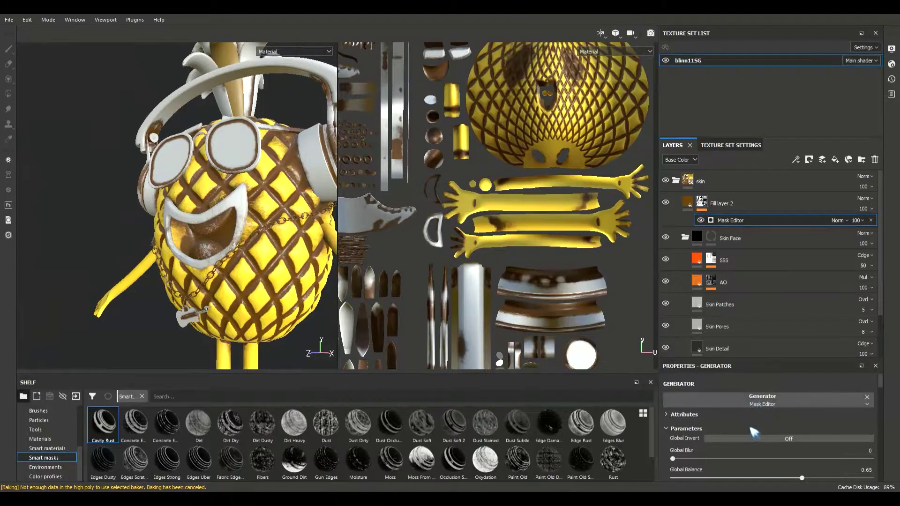
scroll(752, 431, "down", 2)
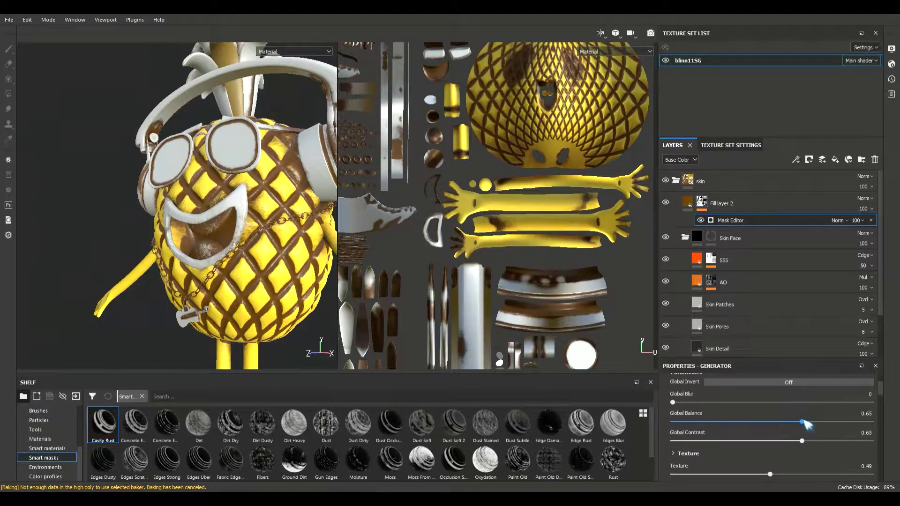
left_click_drag(795, 421, 782, 422)
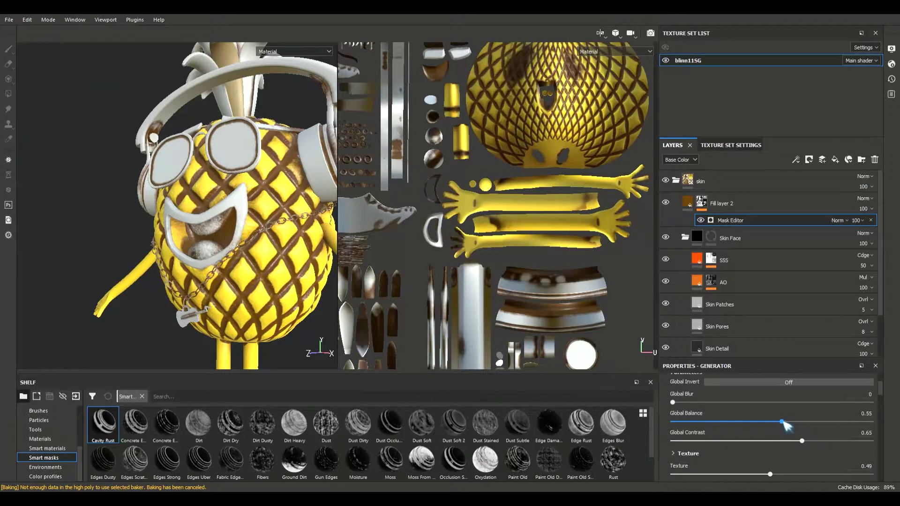
left_click_drag(778, 424, 743, 424)
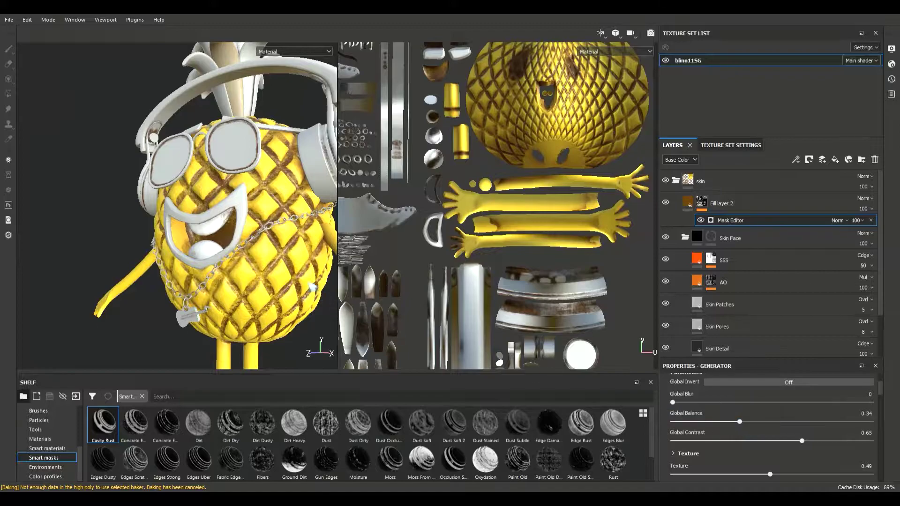
scroll(305, 250, "up", 10)
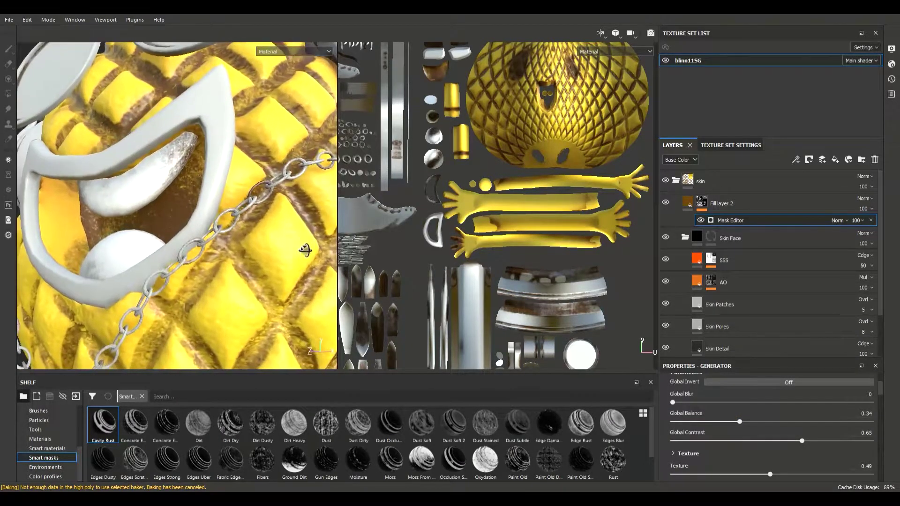
left_click_drag(751, 424, 704, 442)
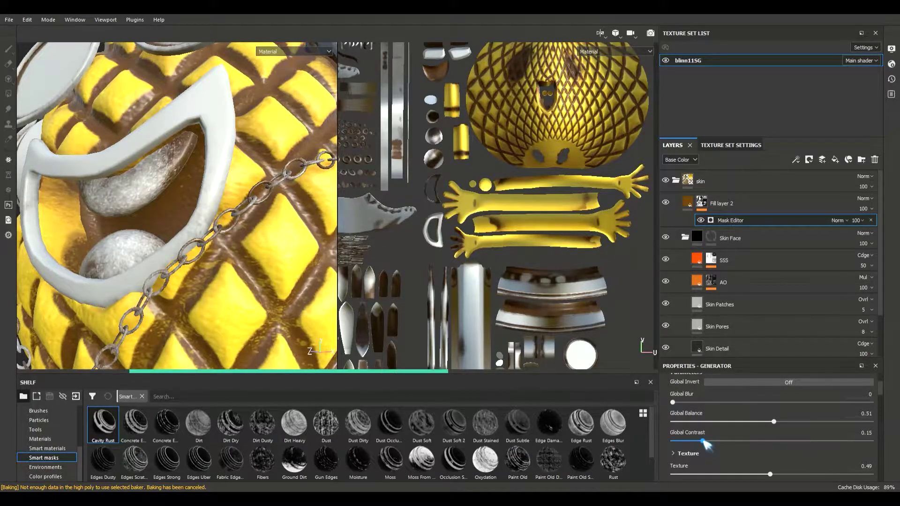
scroll(240, 249, "down", 5)
Orbit, pan and zoom the view onto the pineapple's body to check the groove colour.
mouse_move(240, 249)
left_mouse_down("alt")
mouse_move(192, 230)
mouse_move(236, 242)
mouse_move(234, 255)
left_mouse_up("alt")
scroll(235, 255, "up", 6)
right_click_drag(291, 203, 112, 206, "alt")
left_click_drag(225, 221, 183, 226, "alt")
middle_click_drag(182, 226, 165, 228, "alt")
right_click_drag(164, 227, 295, 243, "alt")
middle_click_drag(290, 241, 242, 235, "alt")
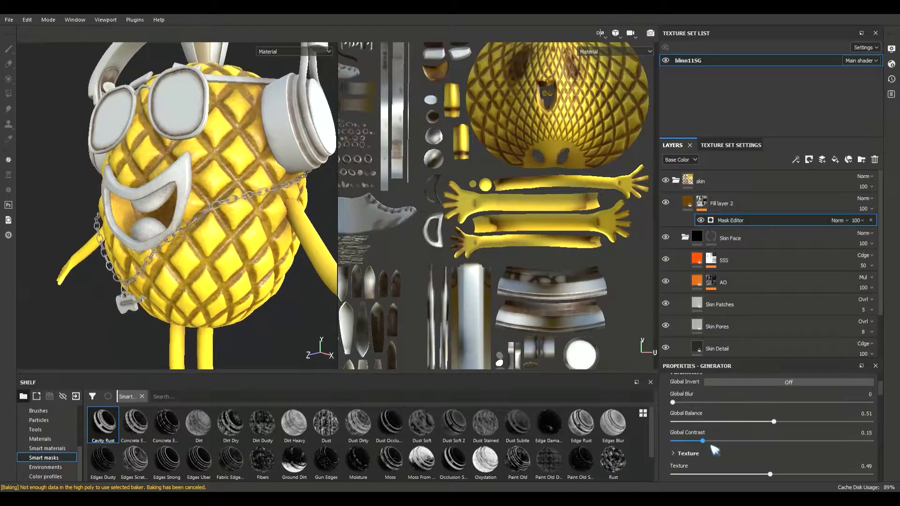
Raise the Cavity Rust mask's Texture value from 0.67 up to 1.
scroll(717, 451, "down", 1)
left_click_drag(776, 448, 806, 447)
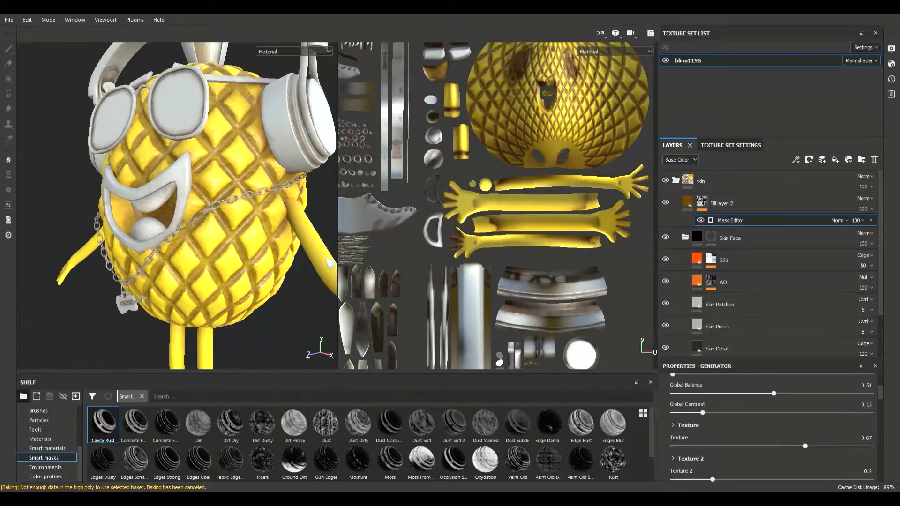
scroll(234, 259, "up", 6)
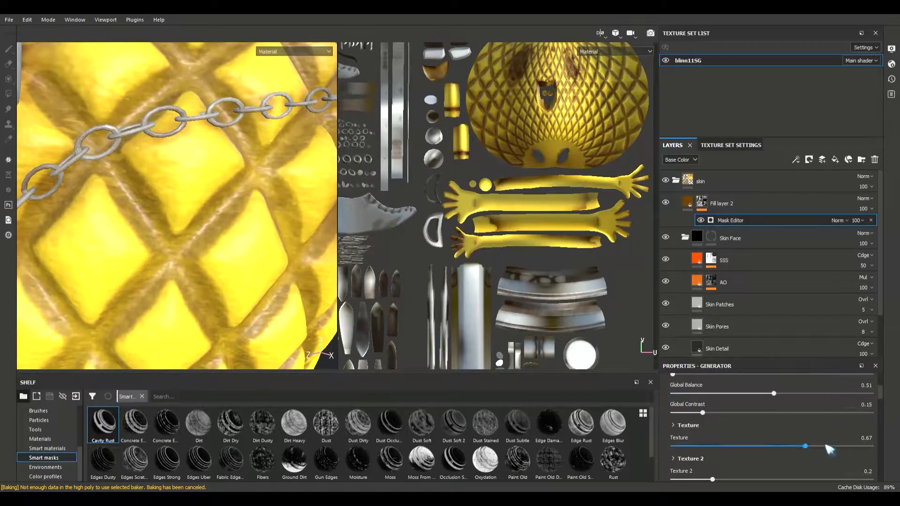
left_click_drag(835, 450, 874, 450)
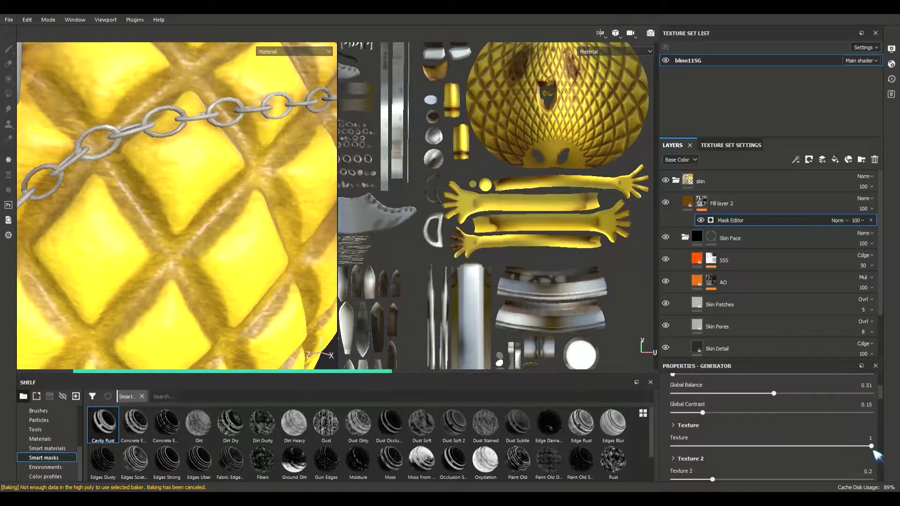
Zoom out to the whole character, then zoom in on the legs and shoes.
right_click_drag(268, 217, 176, 200, "alt")
left_click_drag(176, 199, 211, 182, "alt")
right_click_drag(211, 182, 207, 188, "alt")
left_click_drag(208, 187, 219, 192, "alt")
middle_click_drag(221, 193, 227, 124, "alt")
right_click_drag(227, 125, 234, 244, "alt")
middle_click_drag(234, 244, 225, 187, "alt")
right_click_drag(206, 281, 229, 303, "alt")
Orbit around the shoes, then up to the pineapple's face, chain and left side.
left_click_drag(229, 304, 129, 272, "alt")
right_click_drag(129, 271, 151, 261, "alt")
left_click_drag(151, 261, 253, 250, "alt")
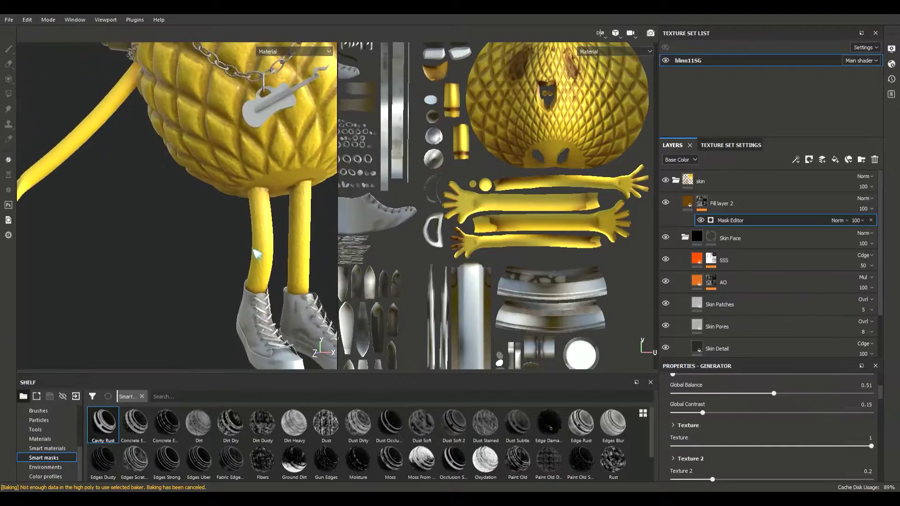
right_click_drag(253, 249, 249, 248, "alt")
middle_click_drag(249, 247, 247, 315, "alt")
left_click_drag(246, 316, 295, 252, "alt")
right_click_drag(296, 251, 396, 261, "alt")
left_click_drag(283, 202, 245, 217, "alt")
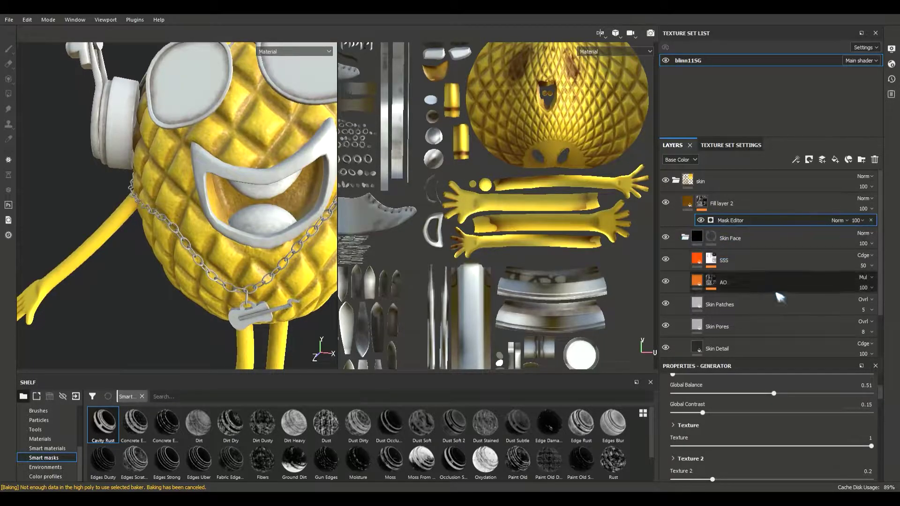
left_click_drag(717, 413, 750, 413)
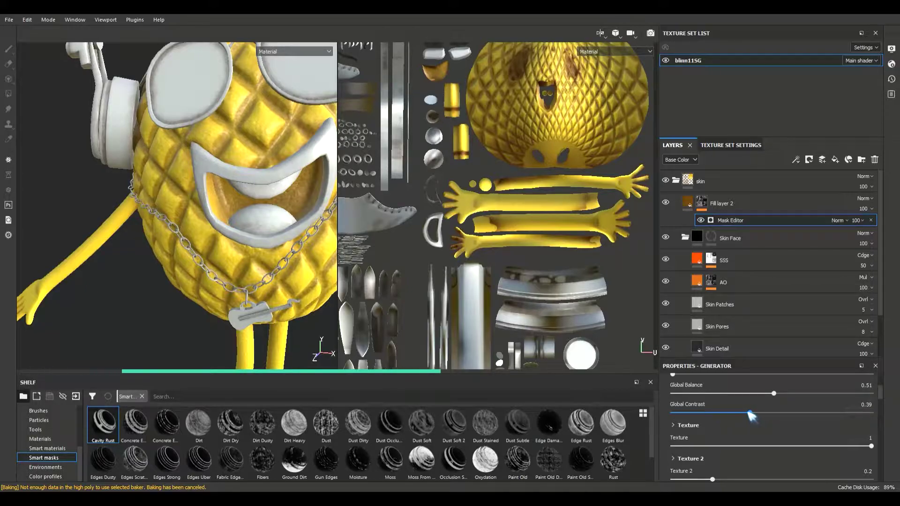
left_click(799, 413)
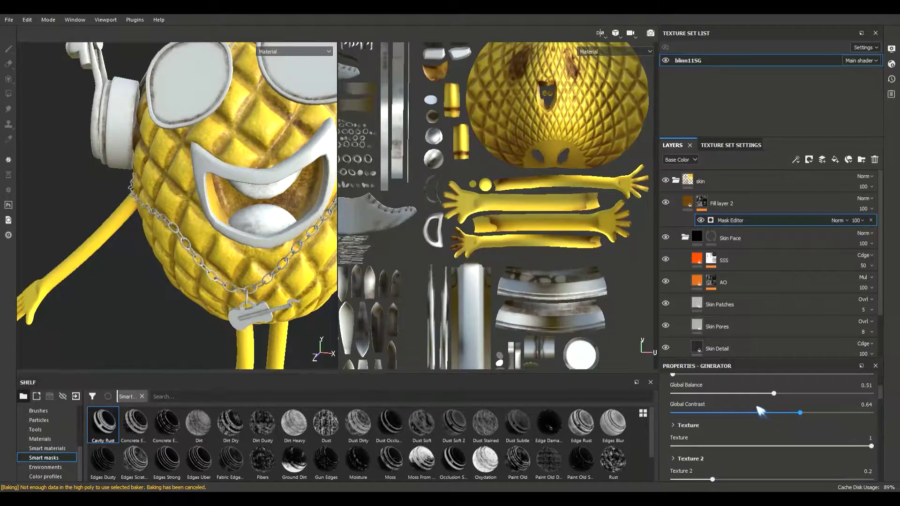
left_click_drag(334, 263, 313, 299, "alt")
left_click_drag(851, 413, 874, 413)
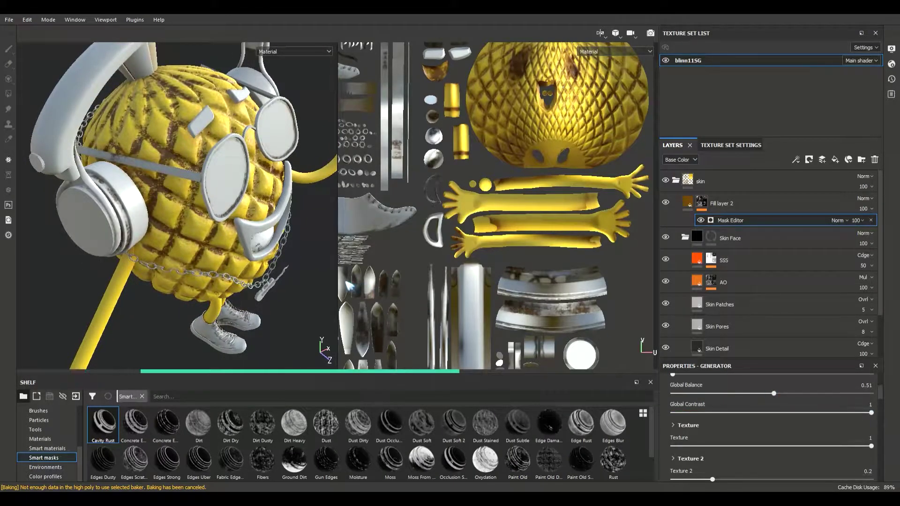
left_click_drag(324, 280, 509, 337, "alt")
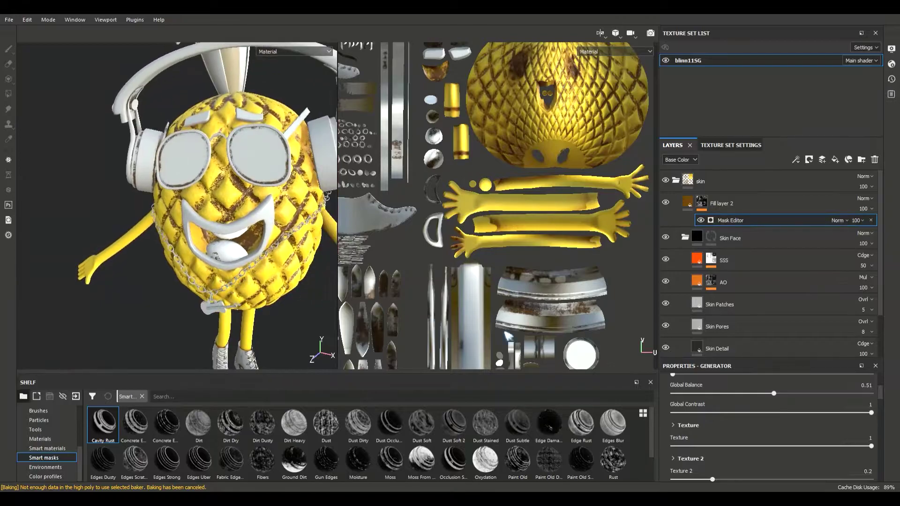
scroll(252, 211, "up", 4)
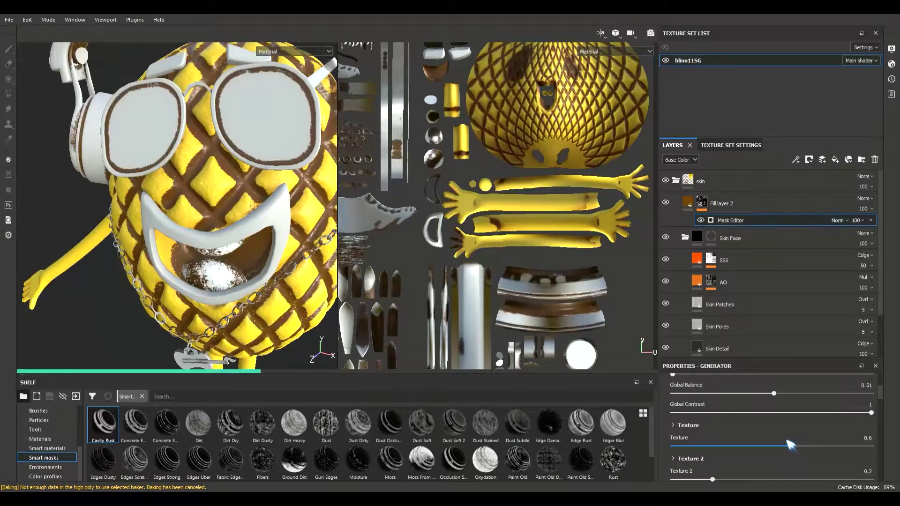
left_click_drag(331, 294, 280, 302, "alt")
scroll(211, 308, "down", 5)
scroll(280, 302, "up", 2)
middle_click_drag(177, 285, 284, 258, "alt")
left_click_drag(161, 262, 167, 240, "alt")
scroll(167, 240, "down", 3)
scroll(168, 240, "up", 3)
middle_click_drag(213, 261, 157, 208, "alt")
left_click_drag(239, 262, 214, 290, "alt")
middle_click_drag(215, 290, 209, 272, "alt")
scroll(209, 273, "up", 5)
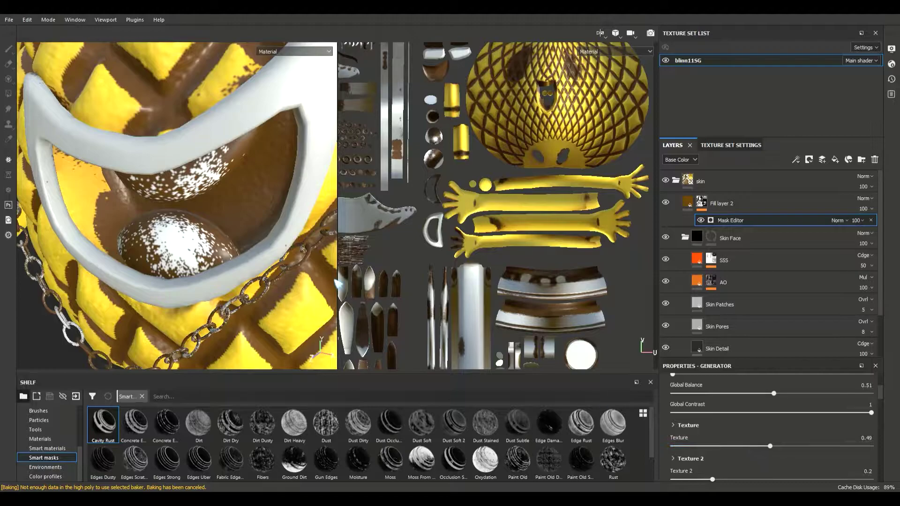
scroll(270, 261, "down", 6)
left_click_drag(270, 260, 241, 254, "alt")
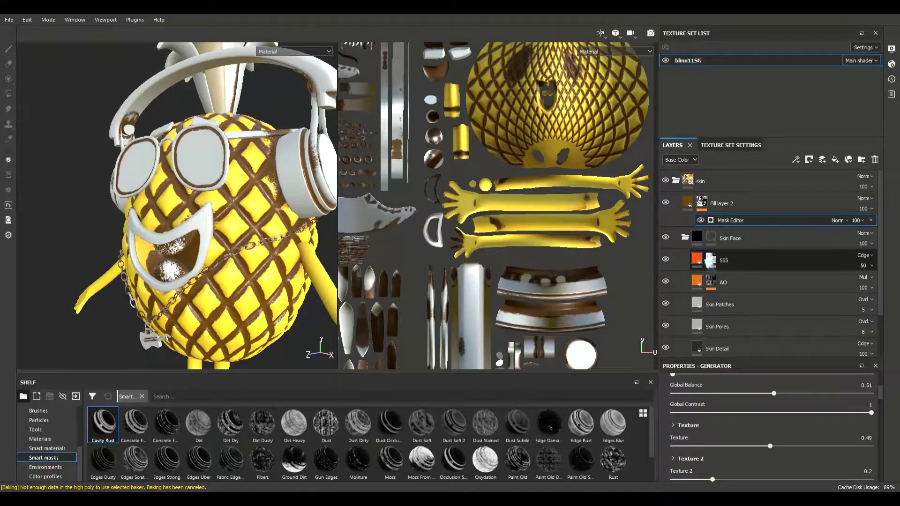
scroll(741, 210, "down", 3)
scroll(742, 211, "up", 3)
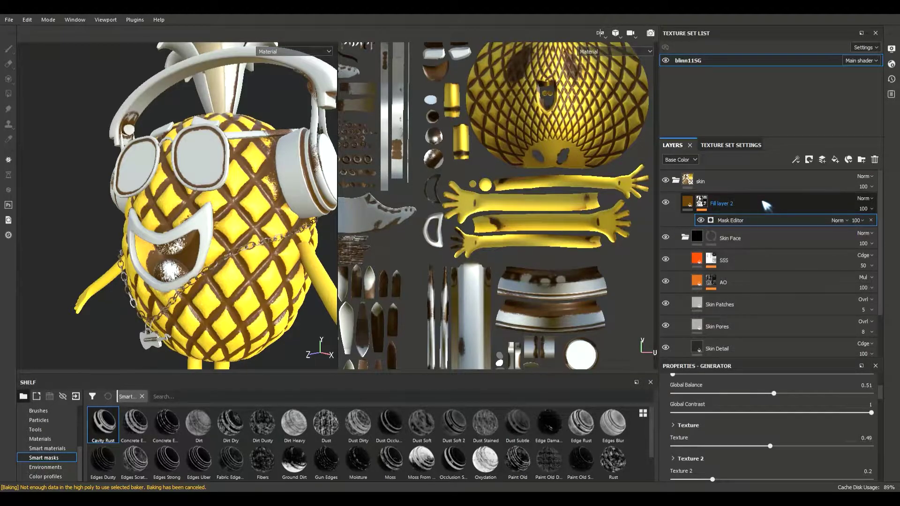
Group Fill layer 2 into a new folder named 'pattern'.
left_click(764, 206)
key("4")
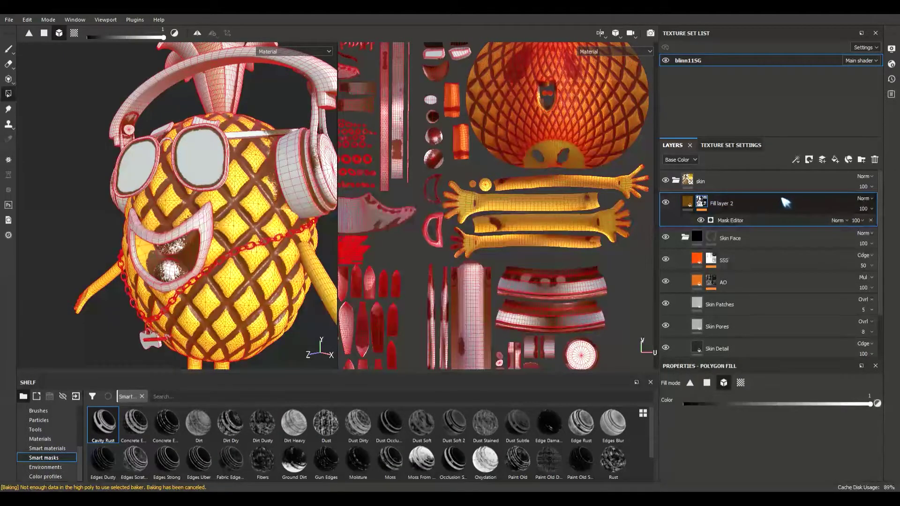
left_click(861, 160)
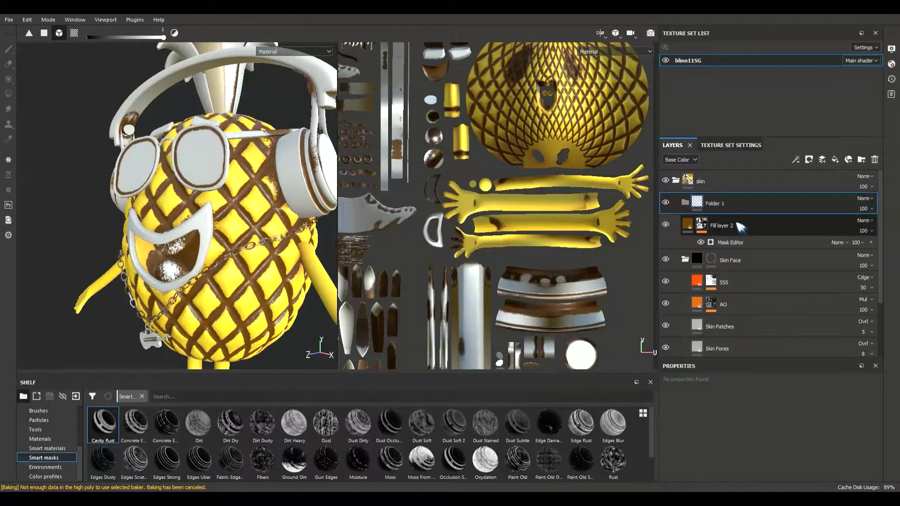
double_click(720, 203)
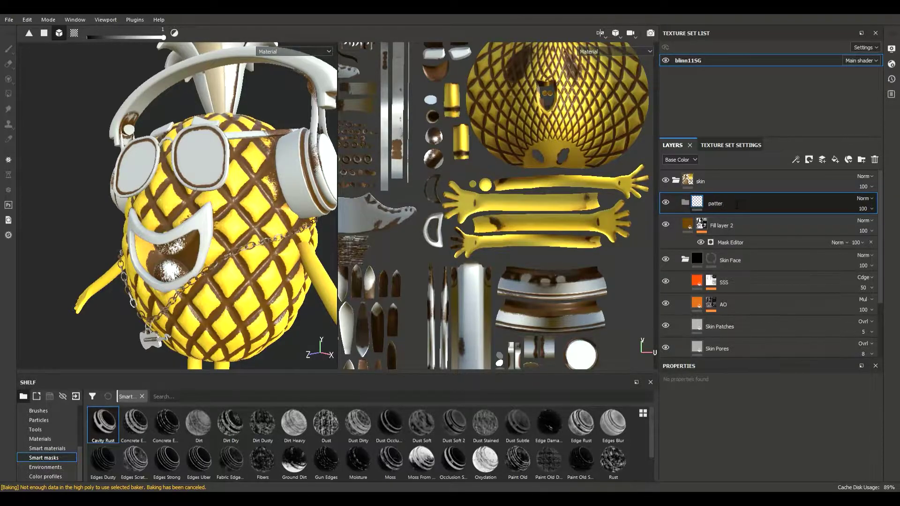
key("Return")
left_click_drag(740, 229, 795, 212)
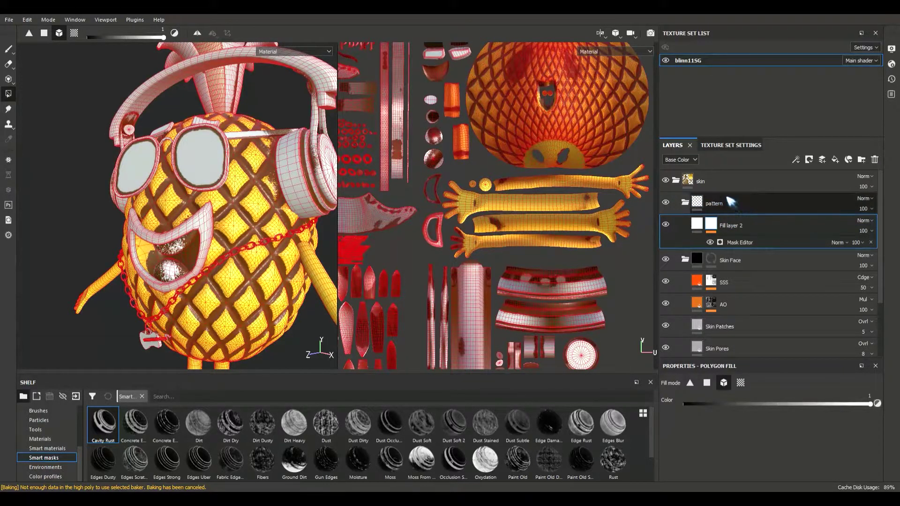
Give the pattern folder a black mask and polygon-fill it over the pineapple body.
left_click(730, 202)
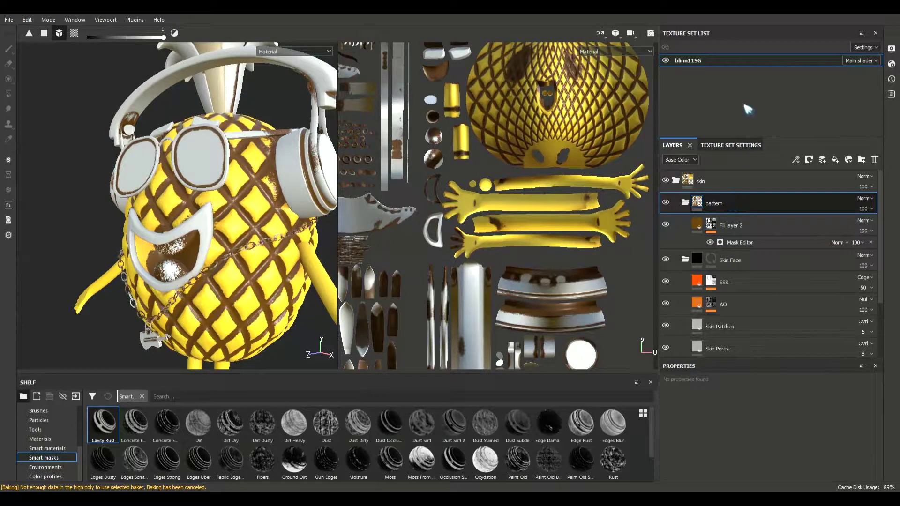
left_click(756, 19)
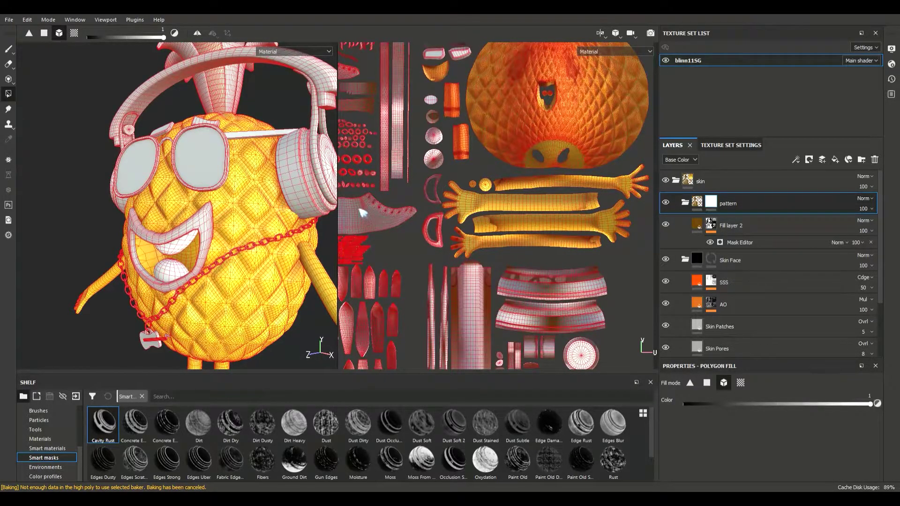
left_click(260, 201)
left_click_drag(204, 256, 315, 241, "alt")
scroll(243, 227, "up", 5)
left_click_drag(242, 226, 173, 217, "alt")
scroll(213, 208, "down", 5)
scroll(220, 211, "up", 6)
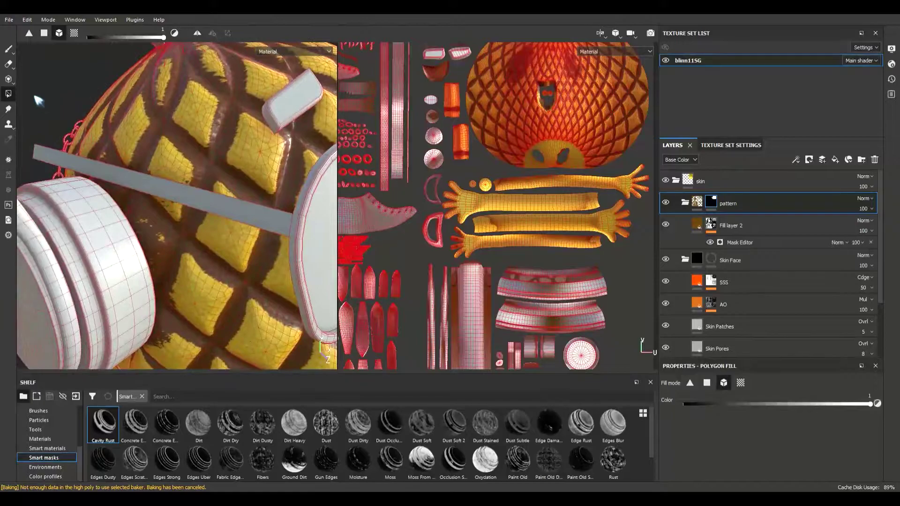
left_click_drag(126, 148, 112, 143, "alt")
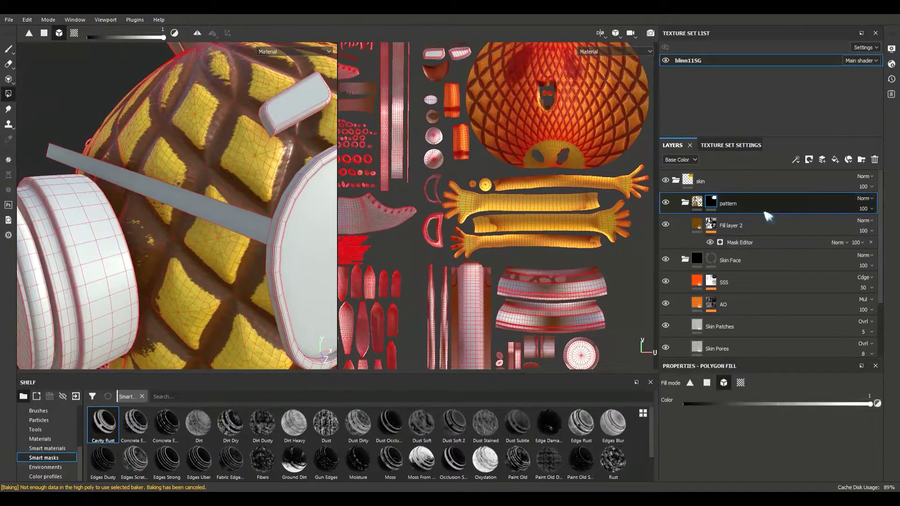
Switch to the brush with black paint and orient the 3D and UV views on the smudge.
left_click(9, 51)
middle_click_drag(281, 250, 298, 240, "alt")
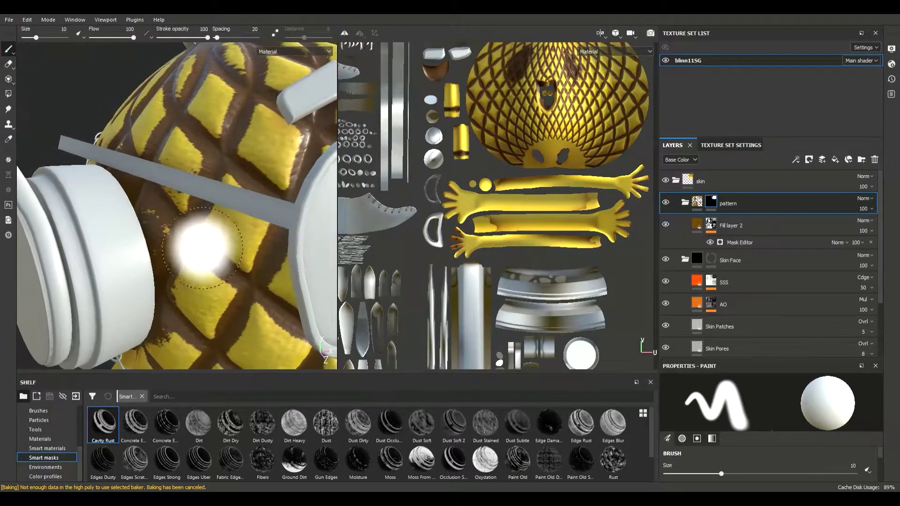
left_click_drag(247, 262, 242, 320)
key("x")
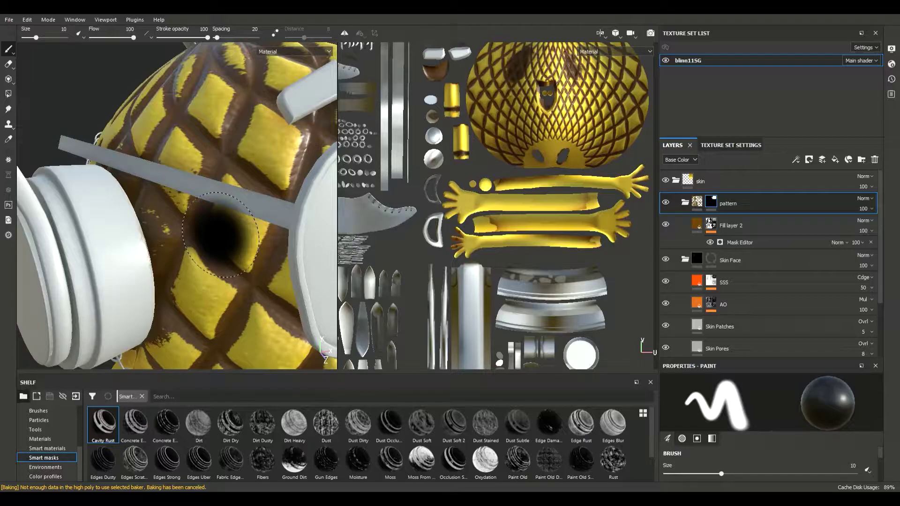
left_click_drag(228, 234, 153, 248, "alt")
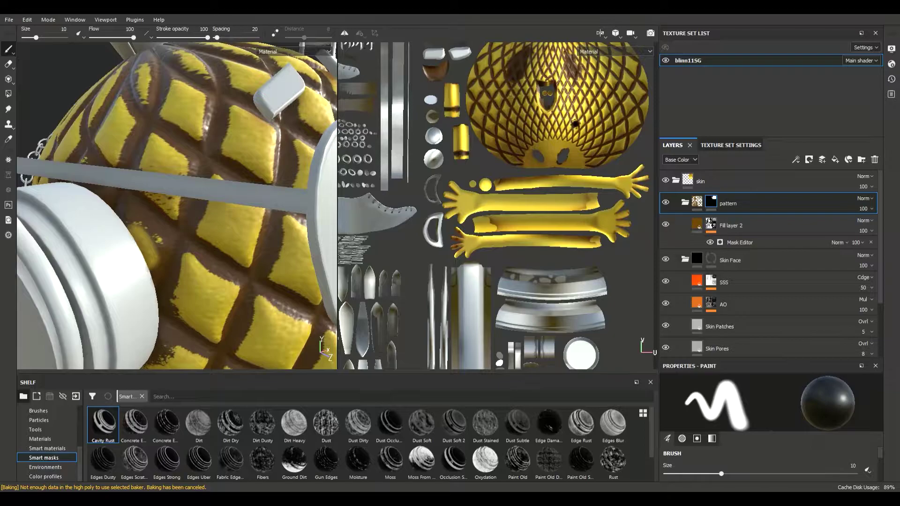
left_click_drag(646, 147, 637, 156, "alt")
middle_click_drag(545, 94, 532, 166, "alt")
scroll(505, 161, "up", 5)
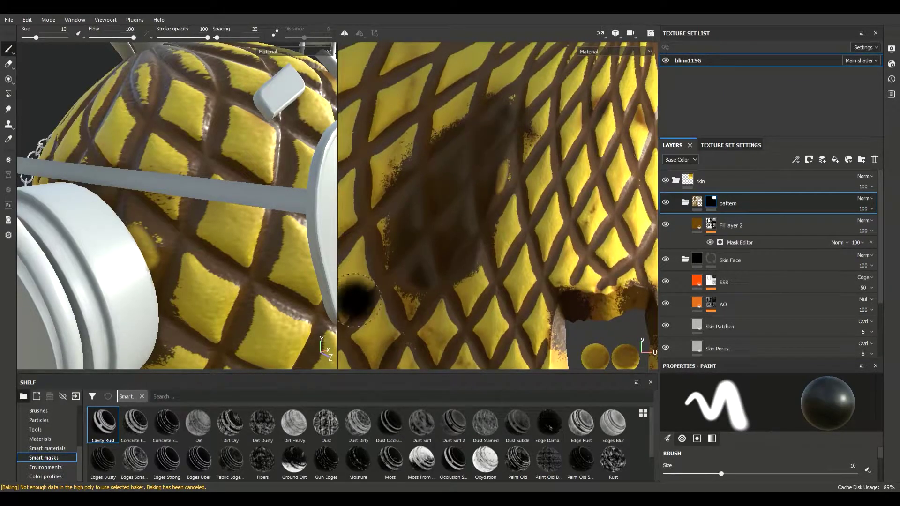
Set the brush size to 5.84 and paint out the left part of the brown patch.
mouse_move(445, 260)
right_mouse_down("ctrl")
mouse_move(435, 261)
mouse_move(434, 237)
right_mouse_up("ctrl")
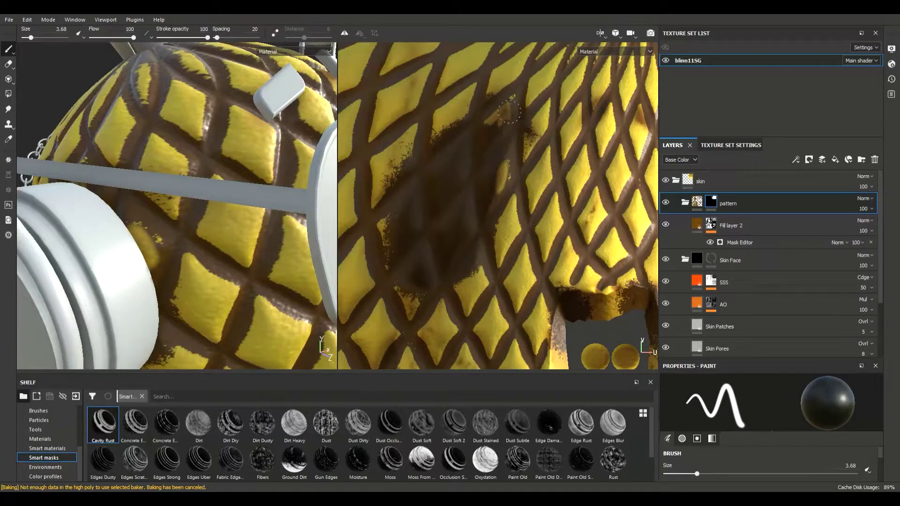
right_click_drag(528, 150, 537, 150, "ctrl")
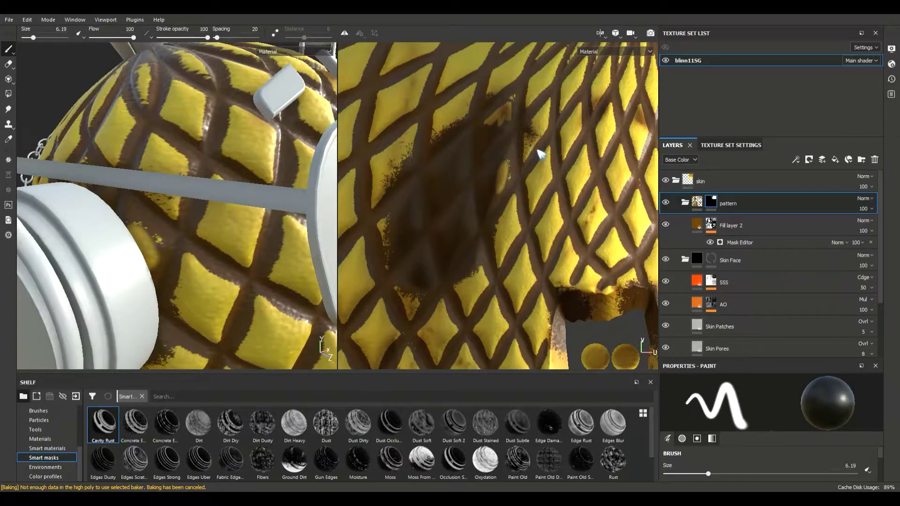
right_click_drag(458, 168, 503, 119, "ctrl")
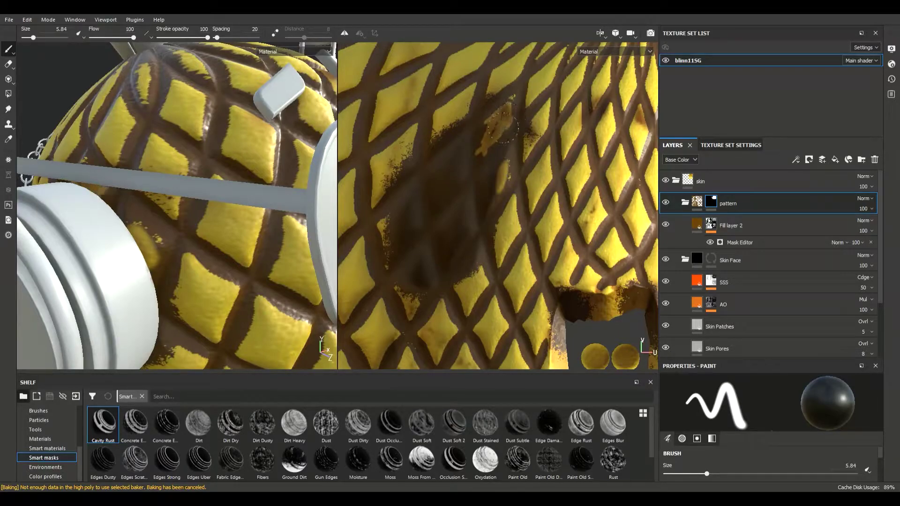
left_click_drag(491, 139, 486, 140)
left_click_drag(505, 114, 503, 117)
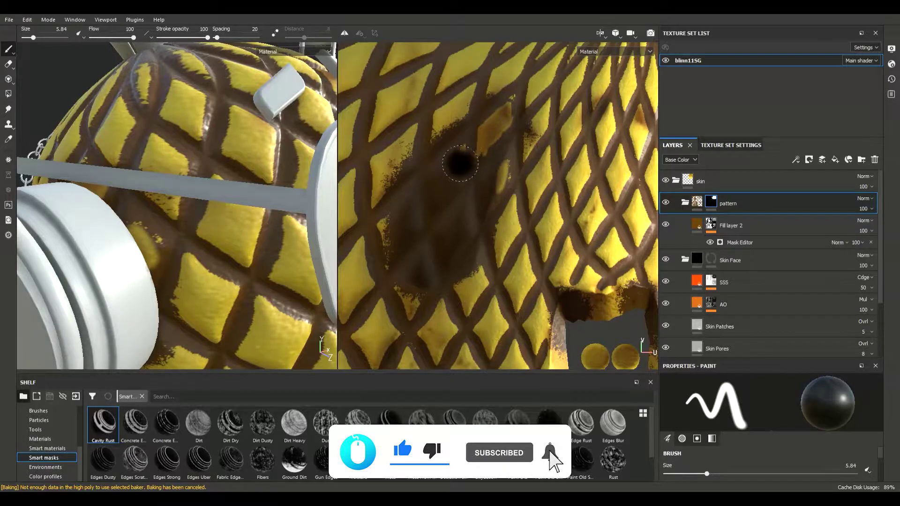
Enlarge the brush to 12.65 and clear the dark marks to reveal yellow diamonds.
mouse_move(493, 198)
right_mouse_down("ctrl")
mouse_move(501, 201)
mouse_move(456, 198)
right_mouse_up("ctrl")
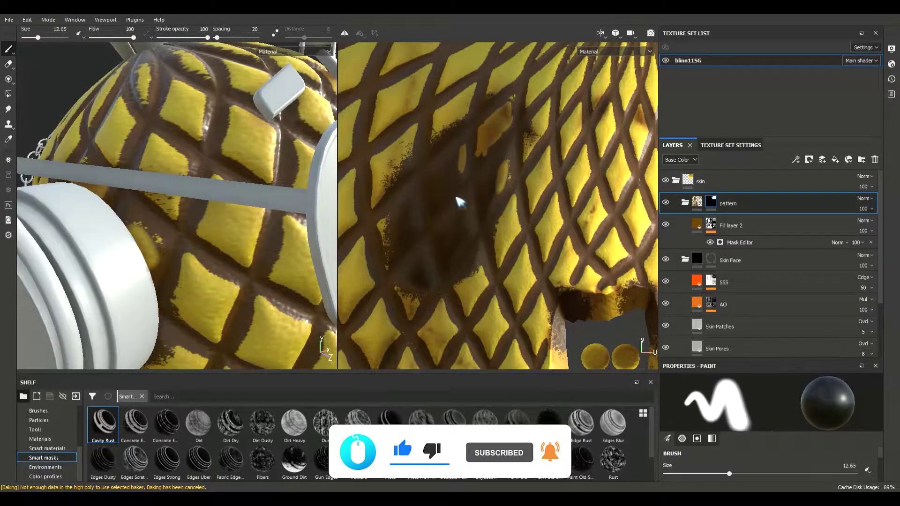
mouse_move(396, 218)
left_mouse_down()
mouse_move(412, 211)
mouse_move(388, 248)
mouse_move(428, 180)
mouse_move(463, 153)
mouse_move(462, 167)
left_mouse_up()
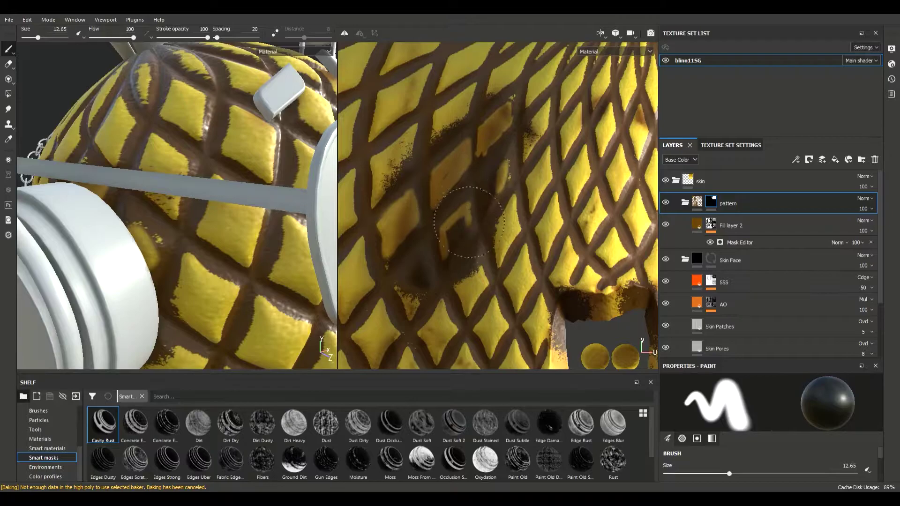
mouse_move(451, 239)
left_mouse_down()
mouse_move(454, 227)
mouse_move(407, 294)
mouse_move(418, 263)
mouse_move(427, 277)
mouse_move(422, 291)
mouse_move(457, 251)
mouse_move(466, 206)
mouse_move(450, 220)
mouse_move(499, 183)
mouse_move(509, 153)
mouse_move(501, 174)
mouse_move(488, 151)
mouse_move(508, 77)
mouse_move(494, 156)
mouse_move(415, 281)
left_mouse_up()
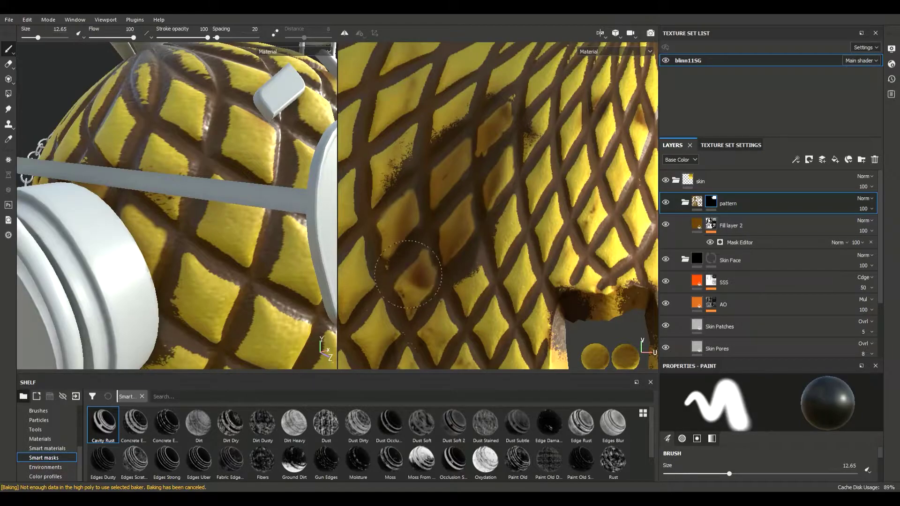
Paint more black strokes on the pattern mask to clear the brown around the orange diamond.
left_click(447, 219)
scroll(450, 218, "down", 6)
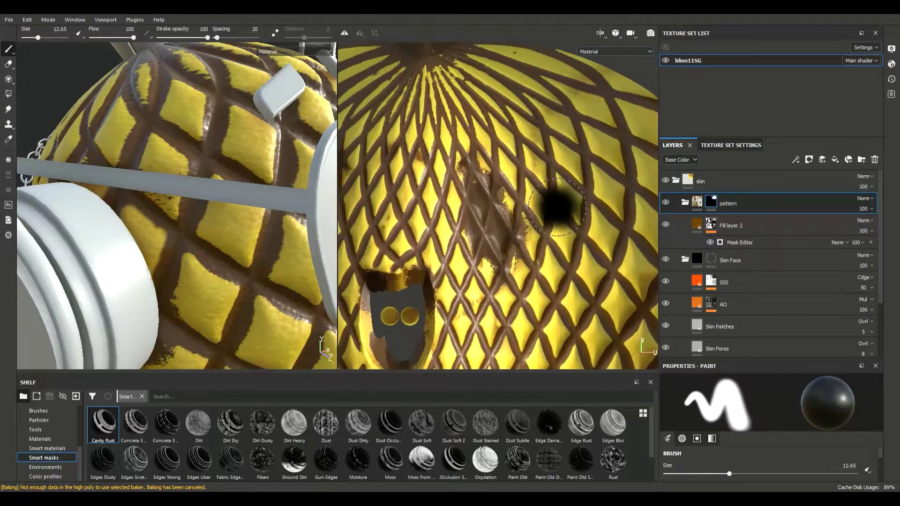
scroll(555, 204, "up", 5)
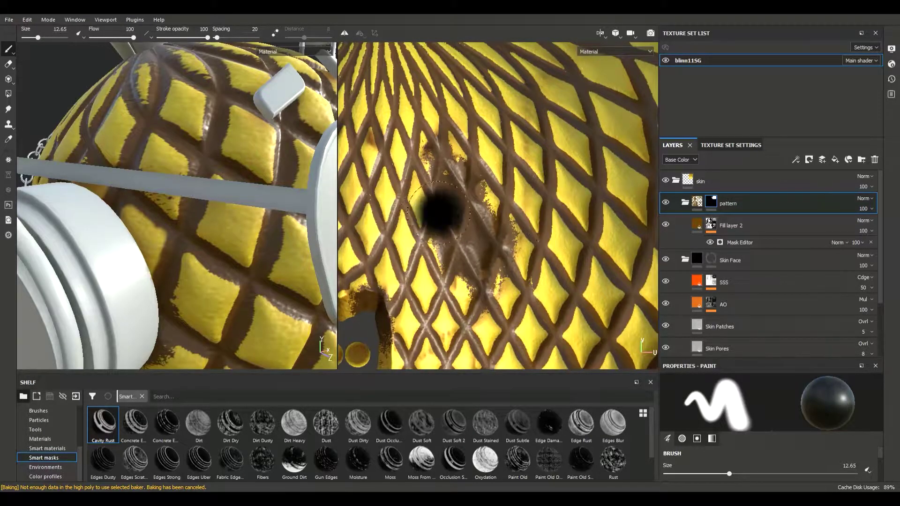
left_click_drag(449, 189, 452, 203)
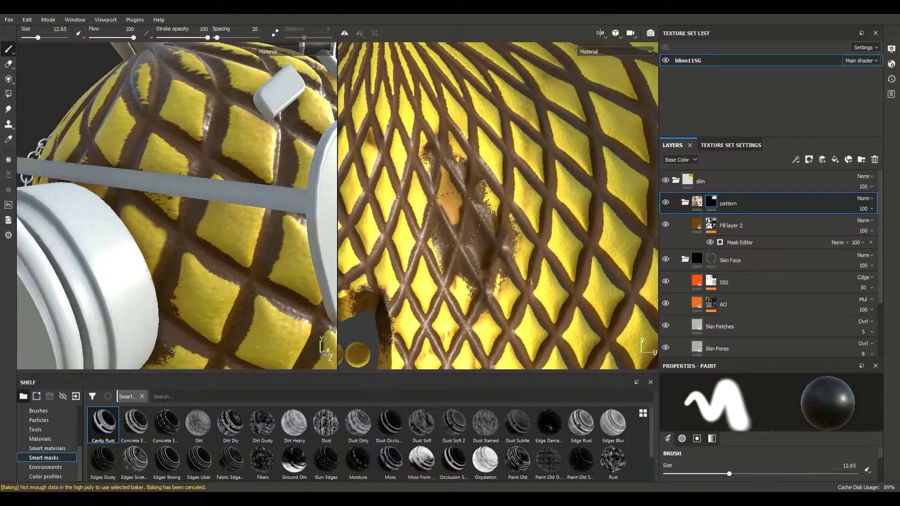
left_click_drag(454, 220, 453, 193)
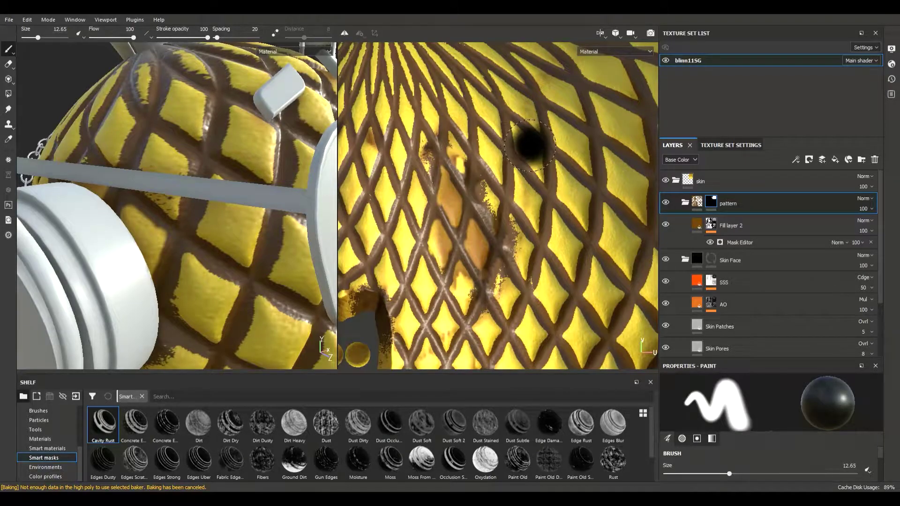
scroll(192, 152, "down", 5)
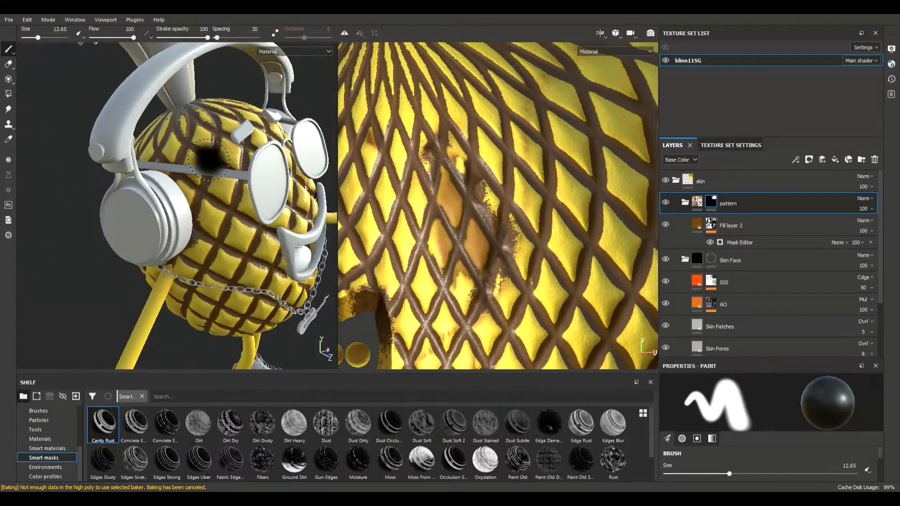
scroll(208, 161, "down", 5)
left_click_drag(246, 164, 224, 181, "alt")
middle_click_drag(224, 181, 176, 174, "alt")
left_click_drag(184, 167, 193, 162, "alt")
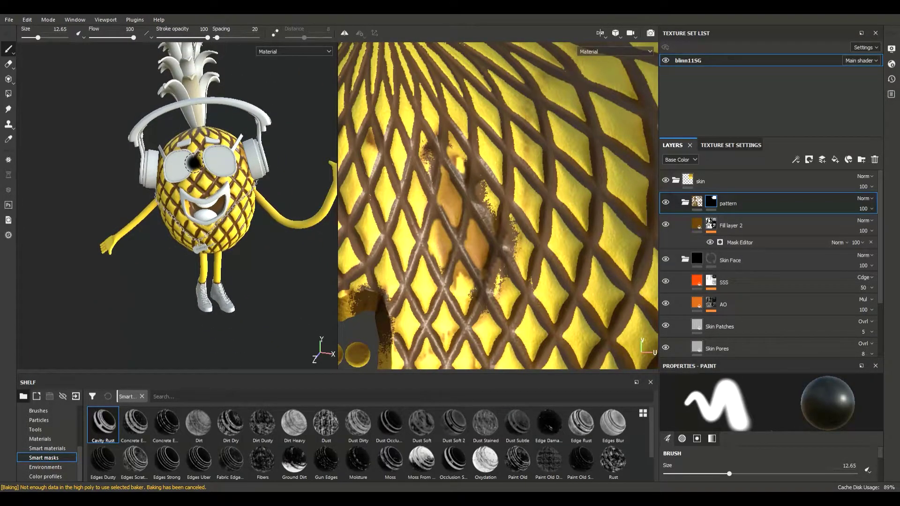
left_click_drag(200, 163, 262, 176, "alt")
scroll(208, 165, "up", 5)
middle_click_drag(262, 176, 264, 140, "alt")
mouse_move(205, 138)
left_mouse_down("alt")
mouse_move(240, 130)
mouse_move(184, 127)
left_mouse_up("alt")
scroll(240, 130, "down", 4)
middle_click_drag(213, 134, 189, 105, "alt")
scroll(183, 129, "down", 1)
middle_click_drag(185, 153, 205, 195, "alt")
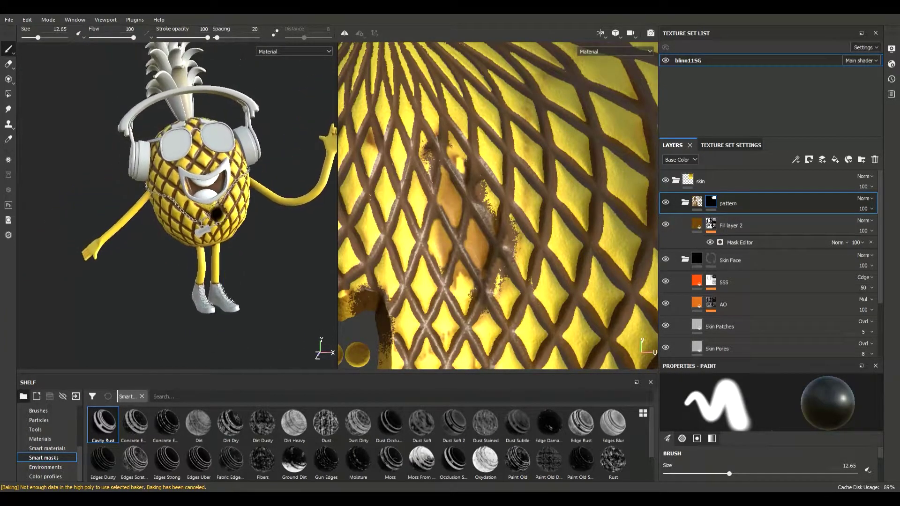
scroll(215, 211, "up", 4)
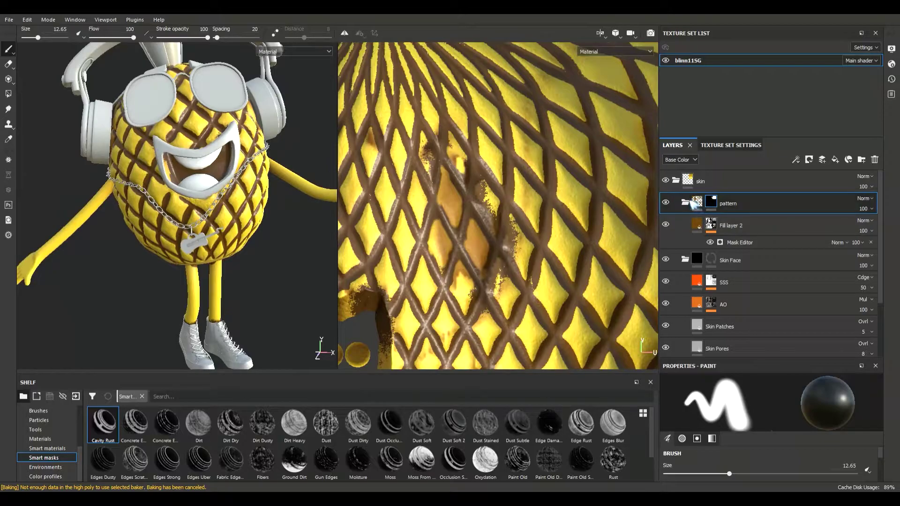
Create a folder named 'necklace' and move it to the top, above the skin group.
left_click(685, 203)
left_click(675, 180)
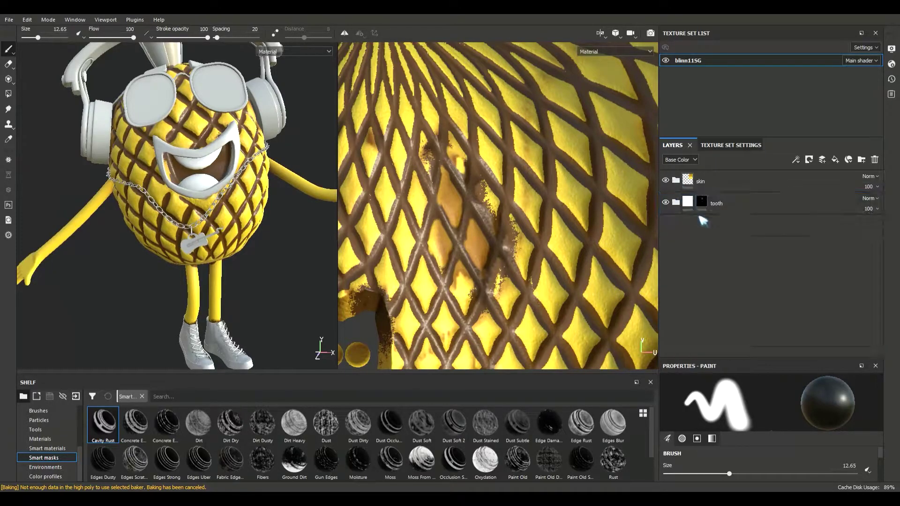
left_click(865, 161)
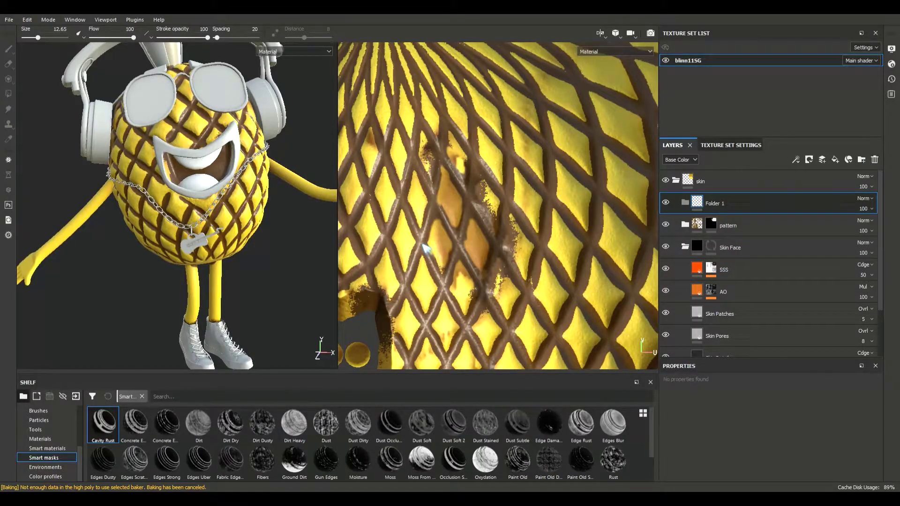
double_click(724, 204)
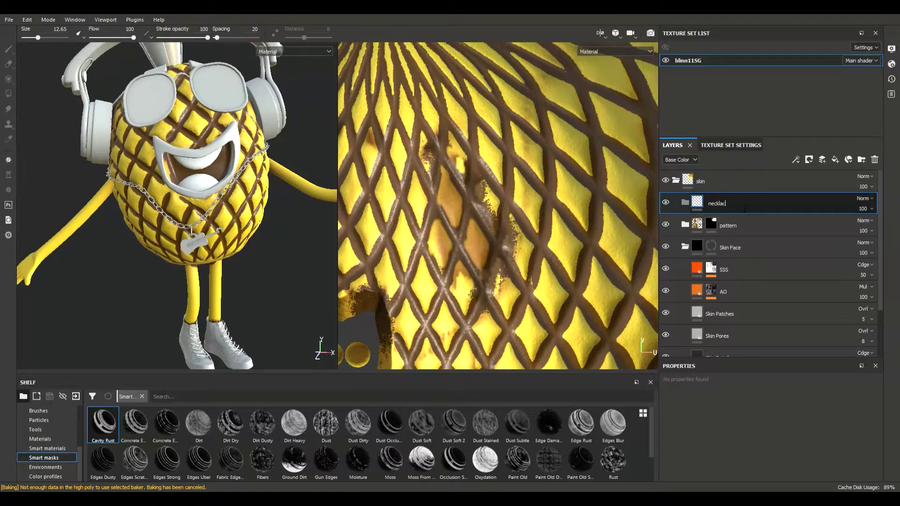
key("Return")
left_click_drag(742, 207, 768, 186)
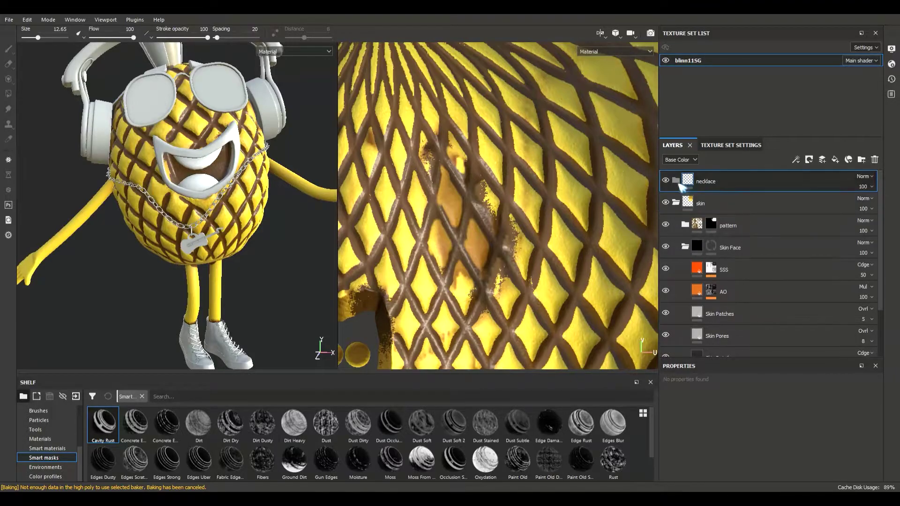
left_click(676, 202)
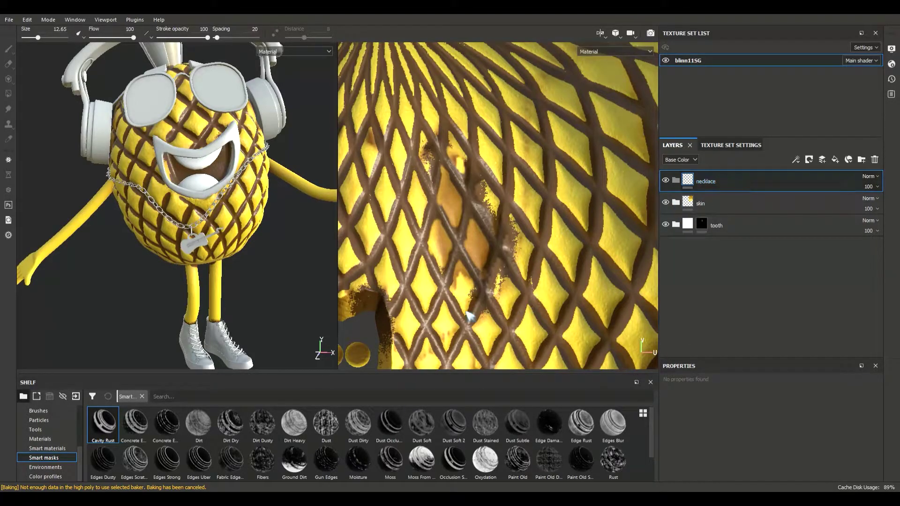
left_click(65, 449)
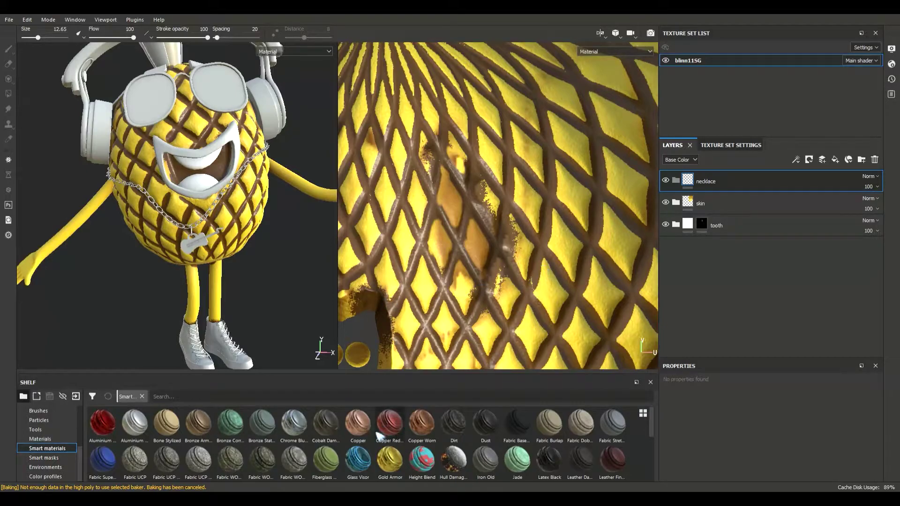
Add Gold Armor inside the necklace folder and wrap it in a new folder named 'gold'.
left_click_drag(390, 459, 726, 194)
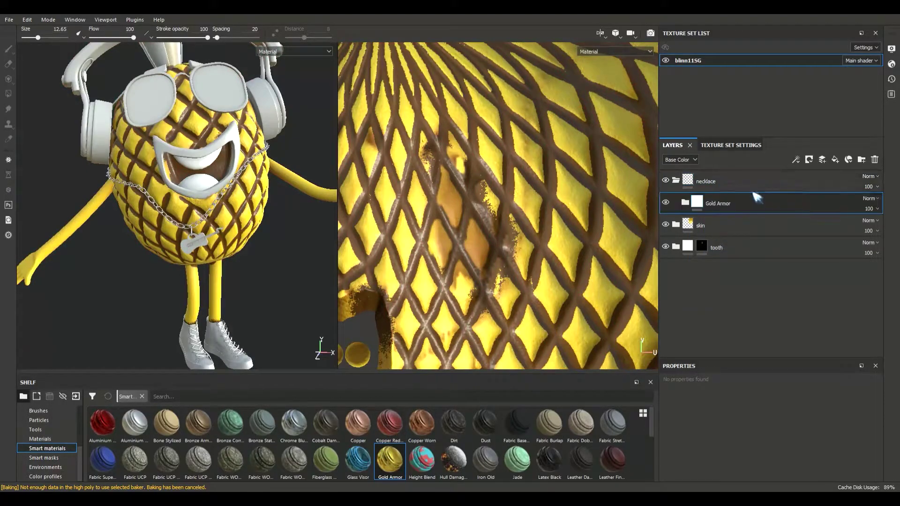
left_click(727, 182)
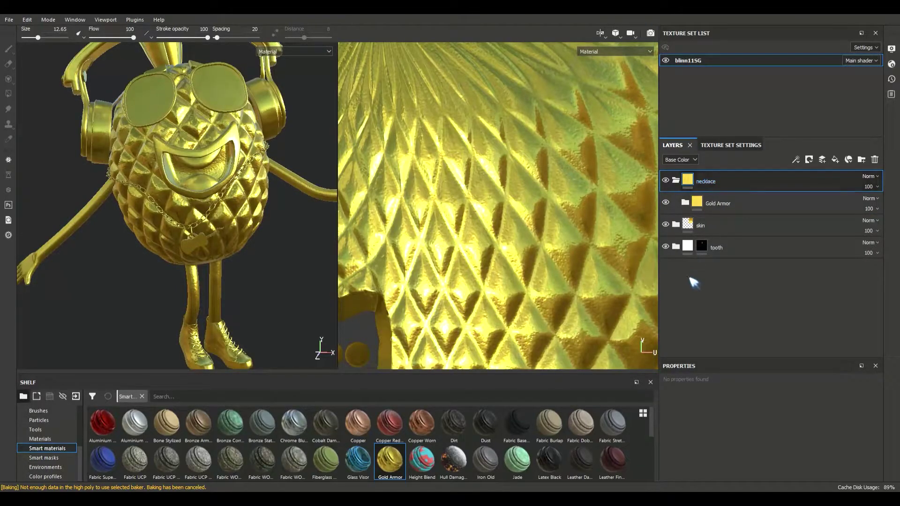
left_click(720, 204)
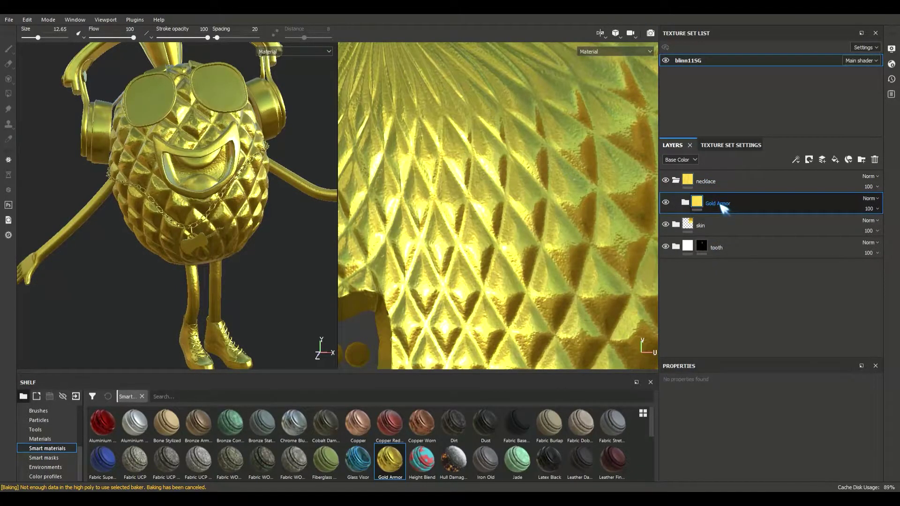
left_click(862, 161)
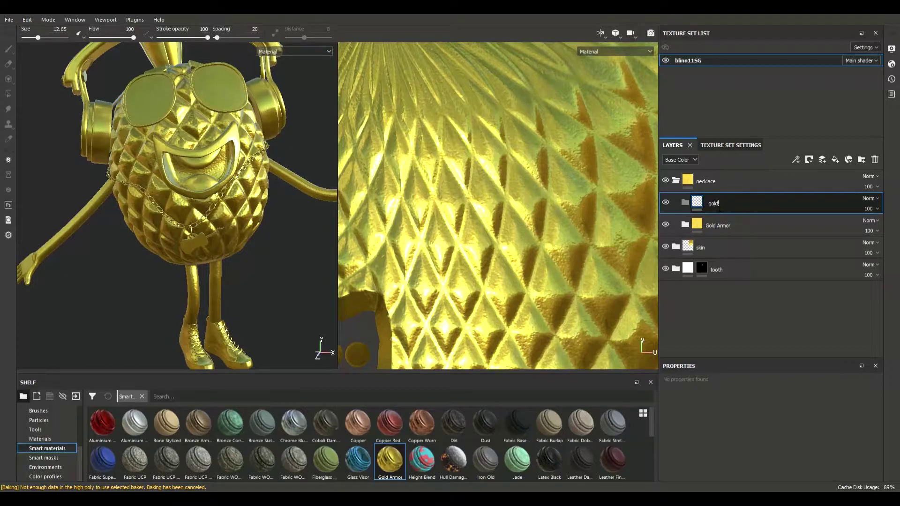
left_click_drag(718, 227, 724, 208)
left_click(724, 207)
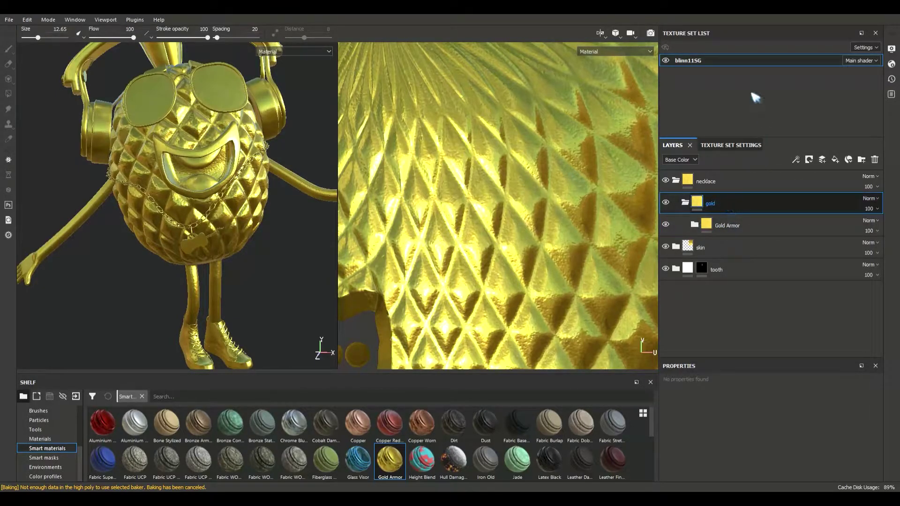
Give the gold folder a black mask and polygon-fill the collar, strip pieces and tooth to show gold.
left_click(743, 220)
scroll(219, 159, "down", 3)
scroll(218, 154, "up", 8)
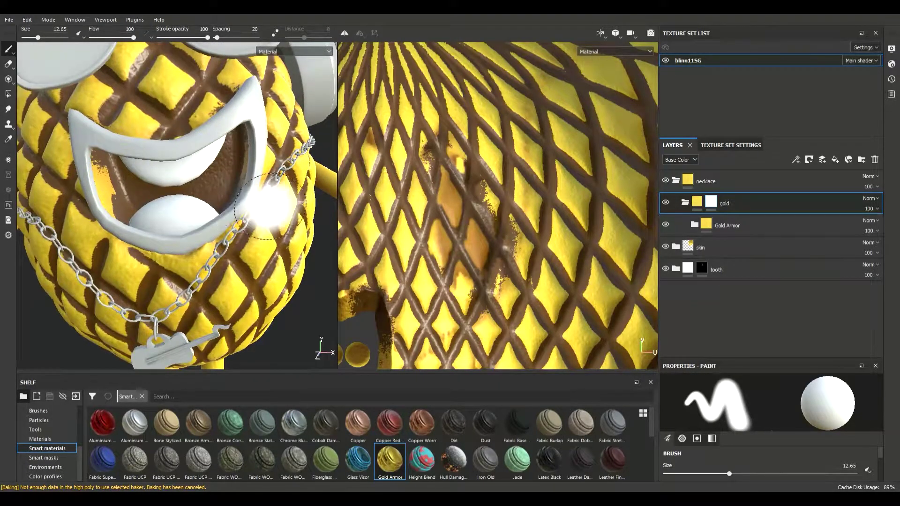
scroll(397, 193, "down", 6)
scroll(398, 191, "down", 4)
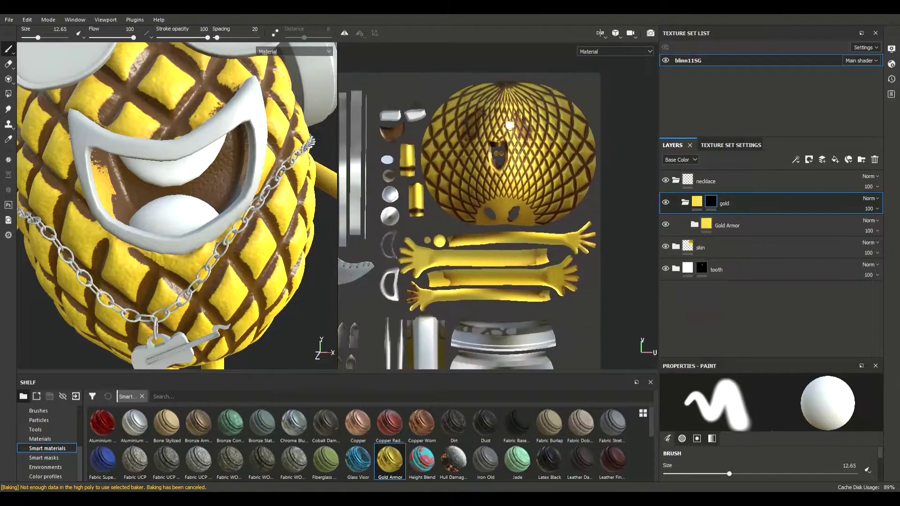
key("4")
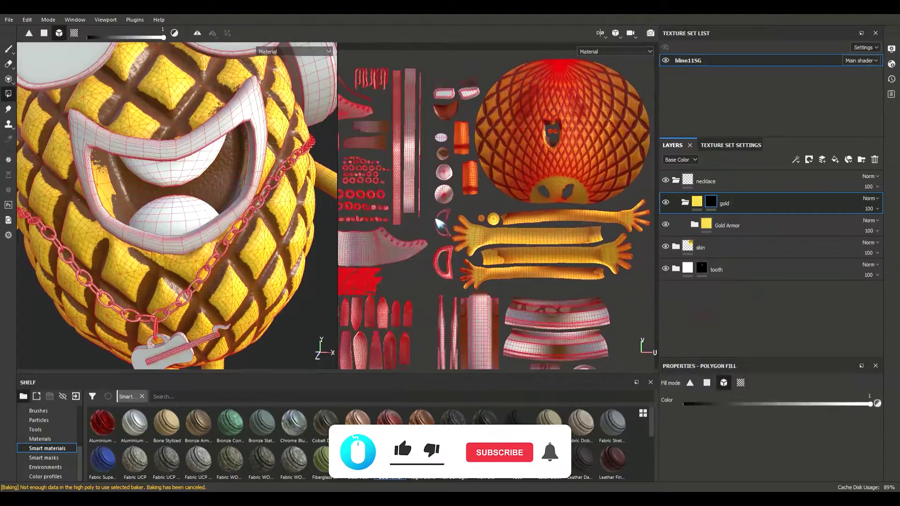
scroll(442, 234, "up", 5)
scroll(442, 237, "up", 2)
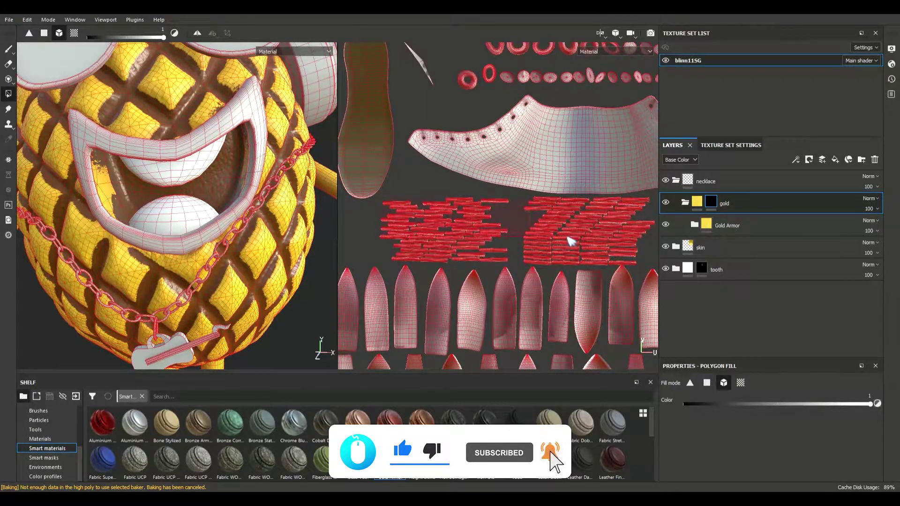
left_click(632, 253)
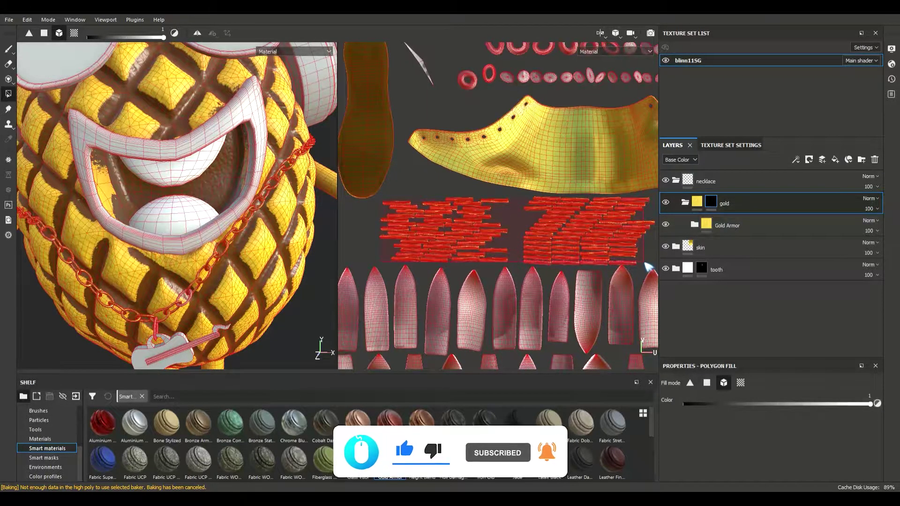
left_click(589, 299)
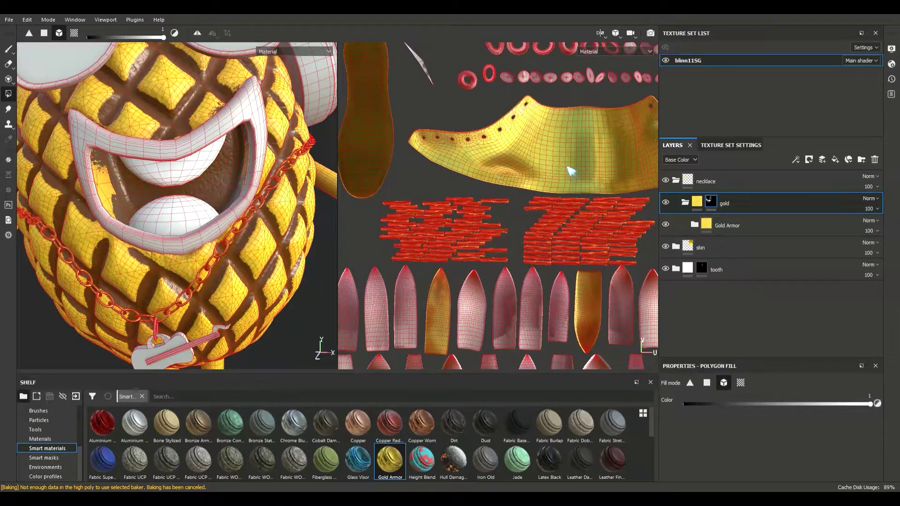
Switch the fill to black and erase the stray gold from the collar, insole and tooth pieces.
mouse_move(521, 190)
left_mouse_down("alt")
mouse_move(547, 189)
mouse_move(515, 188)
left_mouse_up("alt")
key("x")
left_click(567, 173)
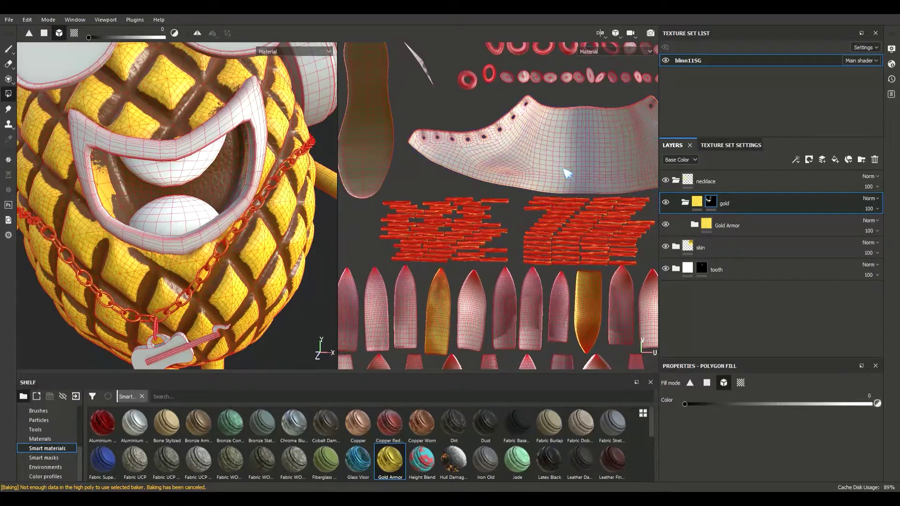
left_click(437, 317)
Bring the mug-shaped UV pieces into view and switch Polygon Fill to single-polygon mode.
scroll(526, 305, "up", 2)
scroll(526, 305, "down", 4)
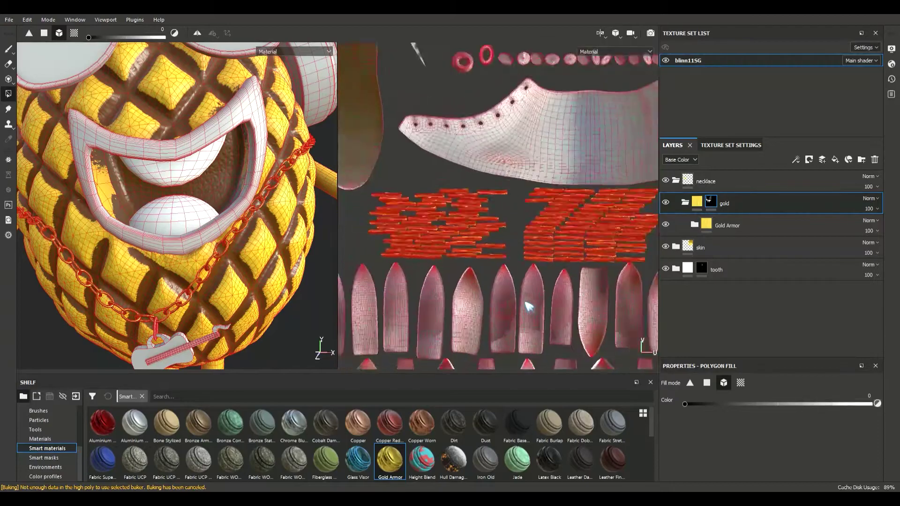
scroll(526, 305, "down", 3)
middle_click_drag(526, 305, 564, 237)
scroll(504, 217, "up", 8)
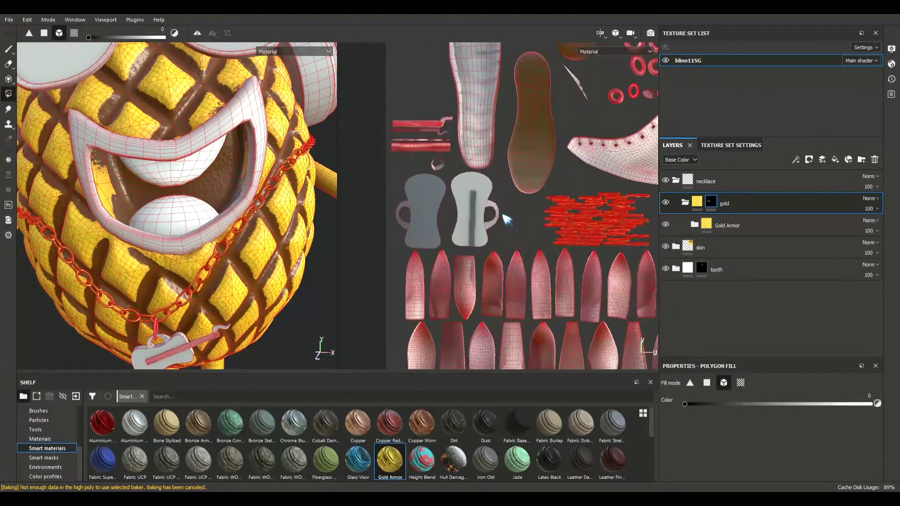
middle_click_drag(502, 215, 592, 234, "alt")
scroll(526, 221, "up", 3)
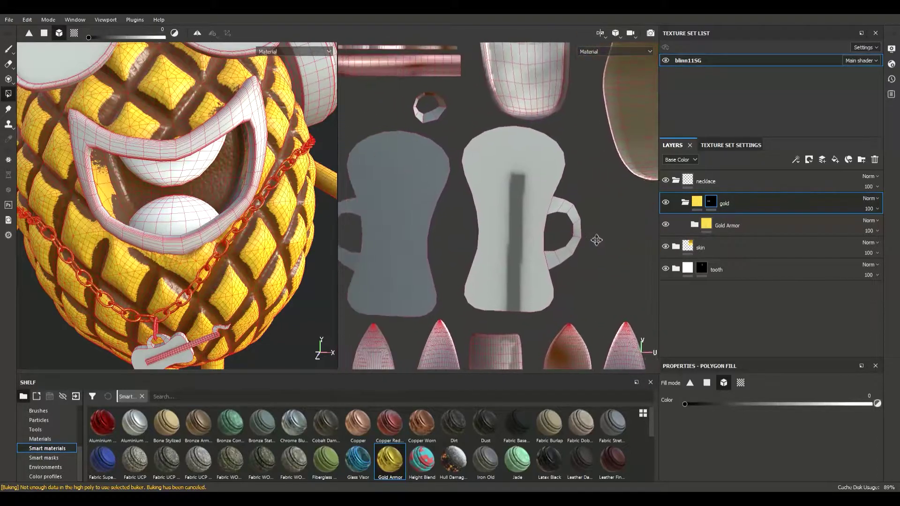
left_click(707, 383)
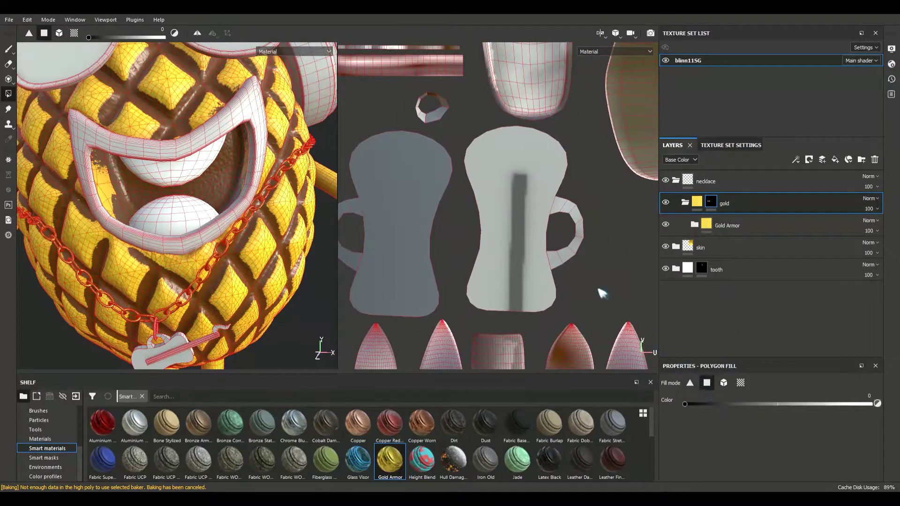
middle_click_drag(538, 267, 634, 280)
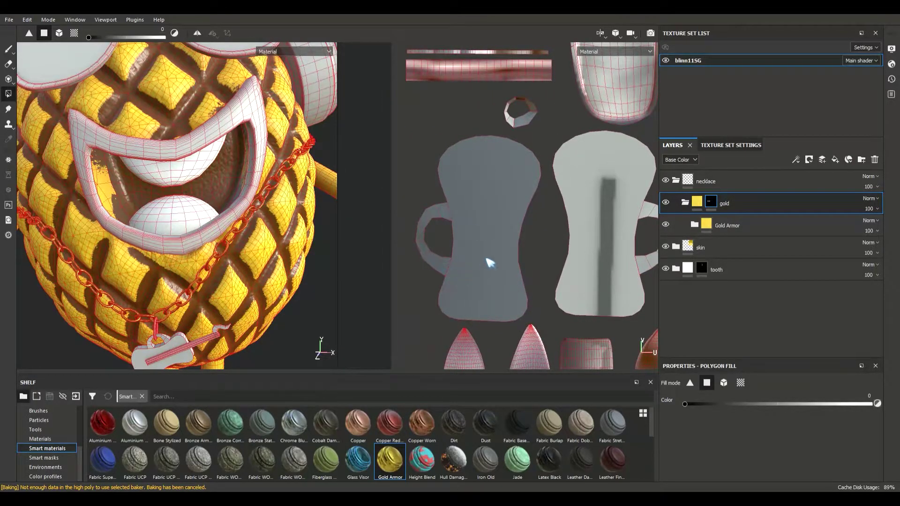
middle_click_drag(512, 257, 512, 263, "alt")
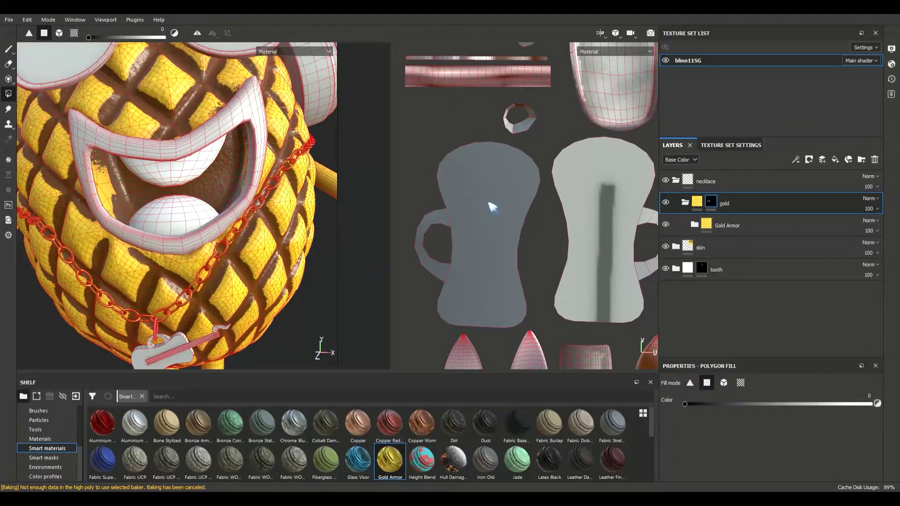
Orbit and zoom the model so the necklace chain and pendant fill the view.
scroll(528, 220, "down", 6)
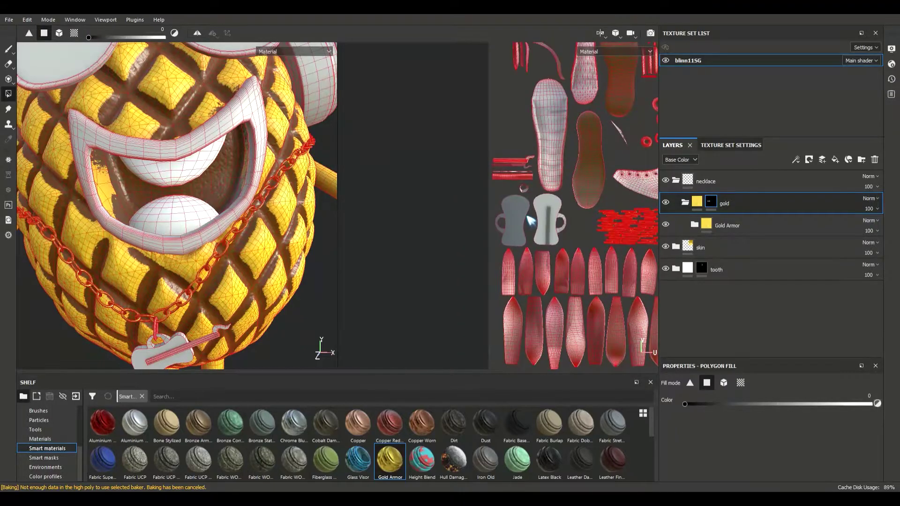
scroll(539, 239, "down", 1)
middle_click_drag(539, 239, 477, 231, "alt")
scroll(323, 242, "up", 3)
left_click_drag(324, 243, 231, 209, "alt")
right_click_drag(231, 210, 294, 214, "alt")
scroll(464, 187, "up", 10)
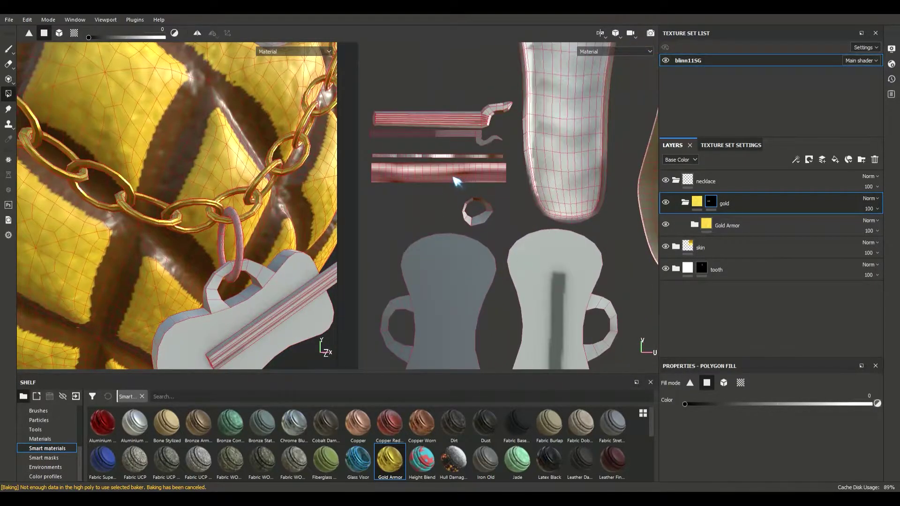
Set the fill to white and reveal gold on the pendant's connecting ring and both mug-handle pieces.
left_click_drag(684, 404, 870, 404)
left_click(722, 381)
left_click(468, 178)
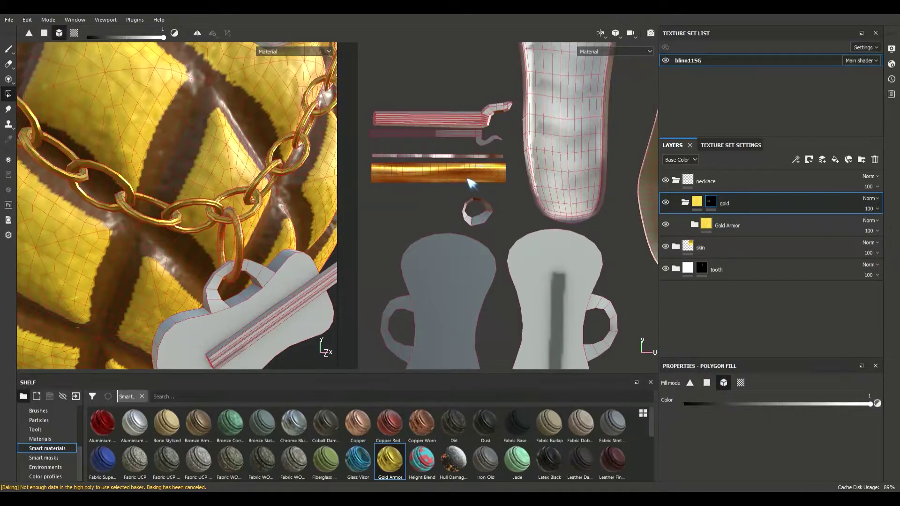
middle_click_drag(464, 257, 501, 176)
left_click(707, 383)
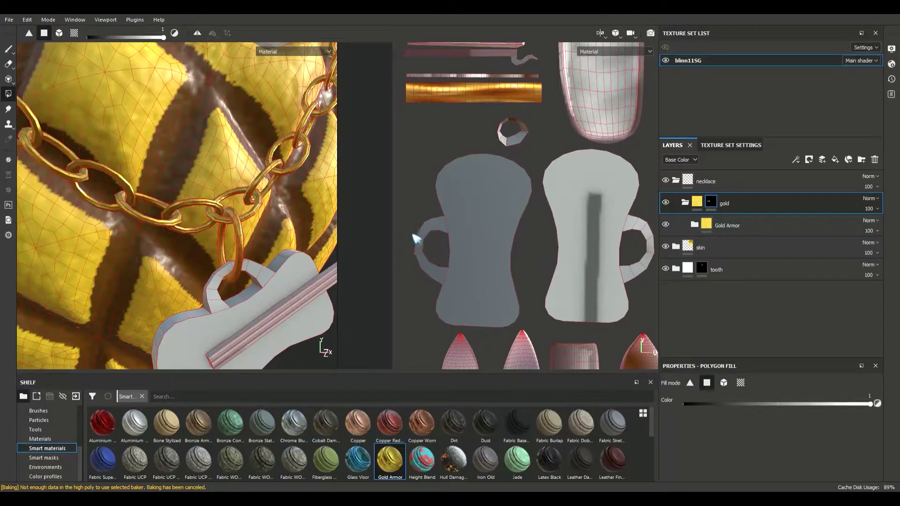
left_click(440, 273)
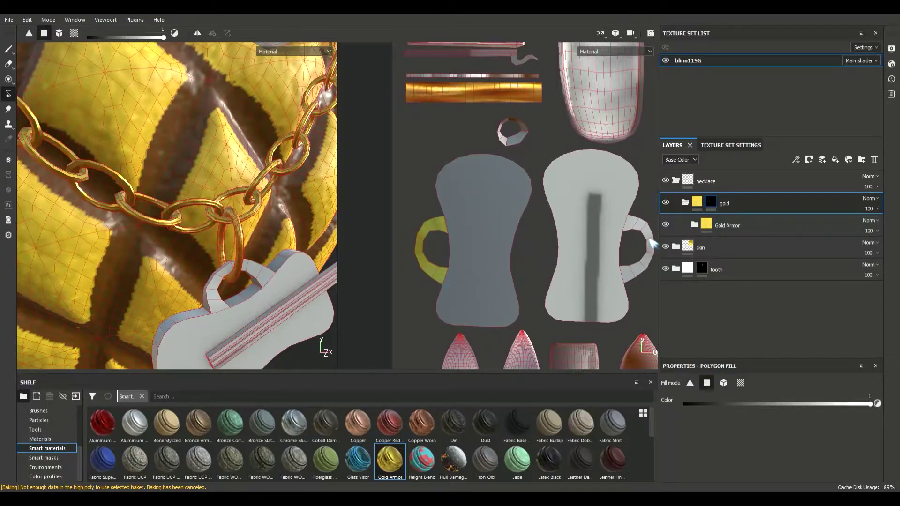
left_click(637, 272)
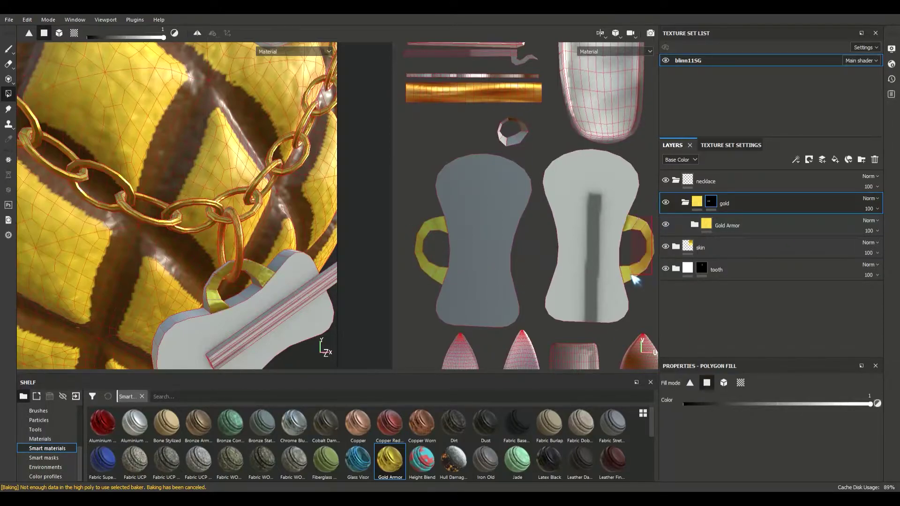
Collapse the gold layer group and select the skin layer to leave Polygon Fill.
scroll(437, 190, "down", 5)
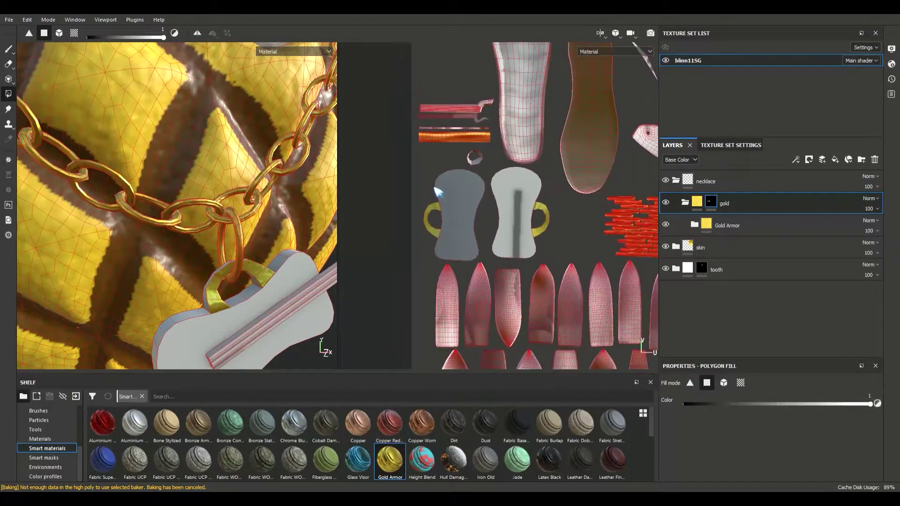
scroll(321, 191, "down", 8)
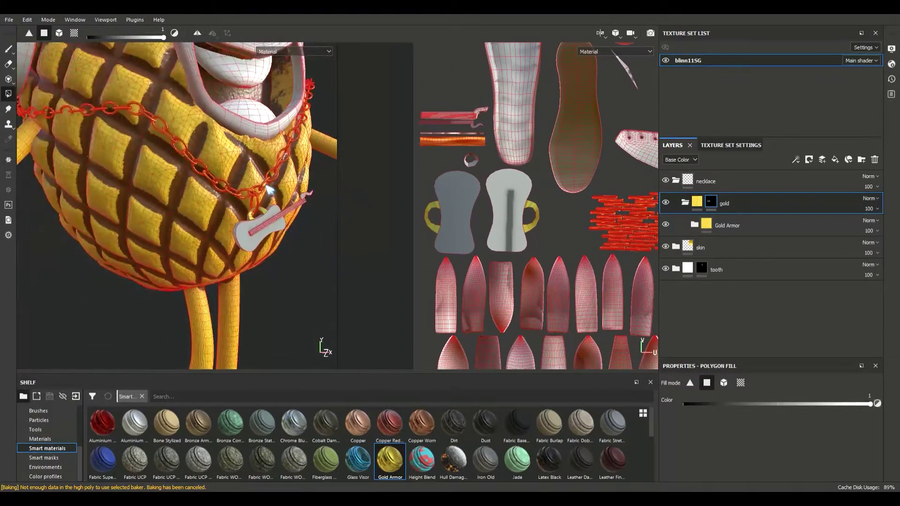
left_click_drag(255, 193, 297, 237, "alt")
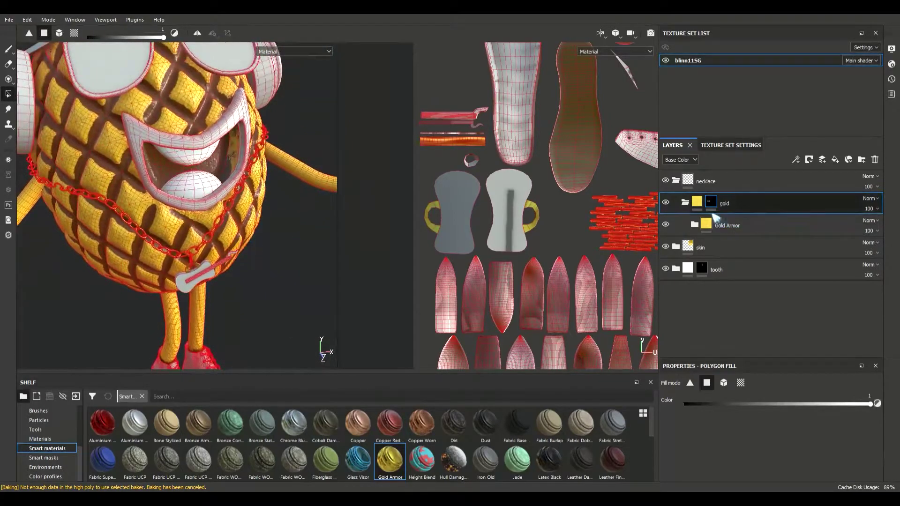
left_click(685, 203)
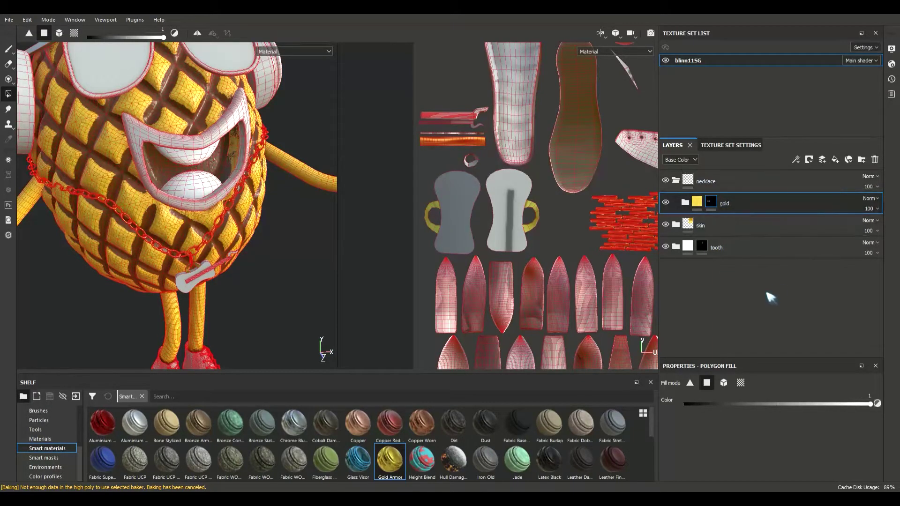
left_click(732, 234)
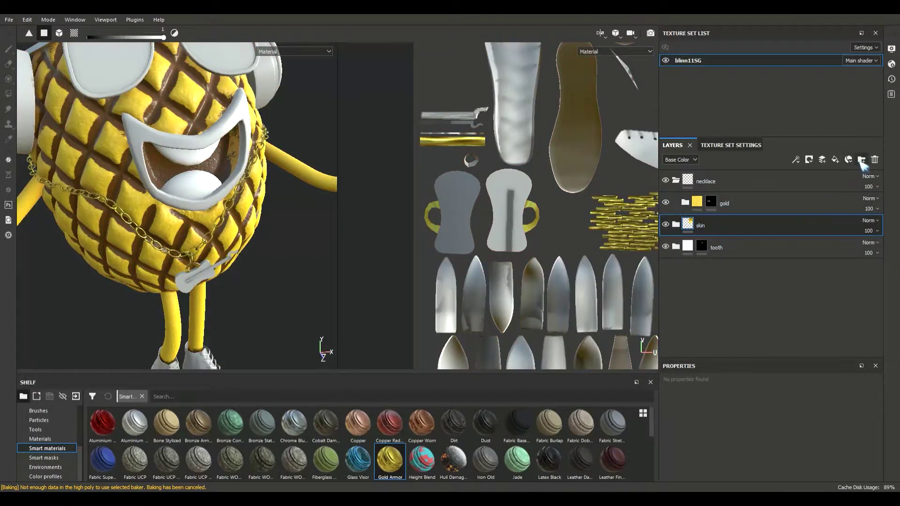
Add a new folder above the skin layer and name it 'lips'.
left_click(861, 160)
double_click(710, 227)
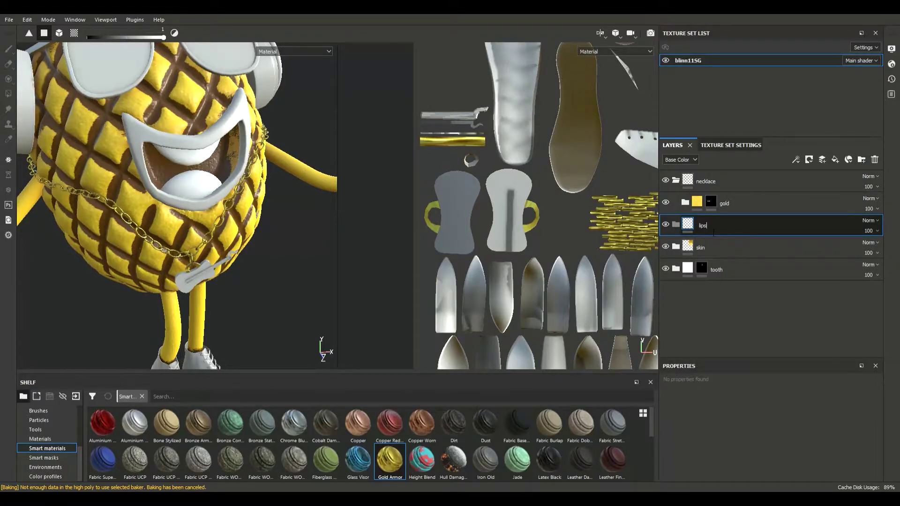
key("Return")
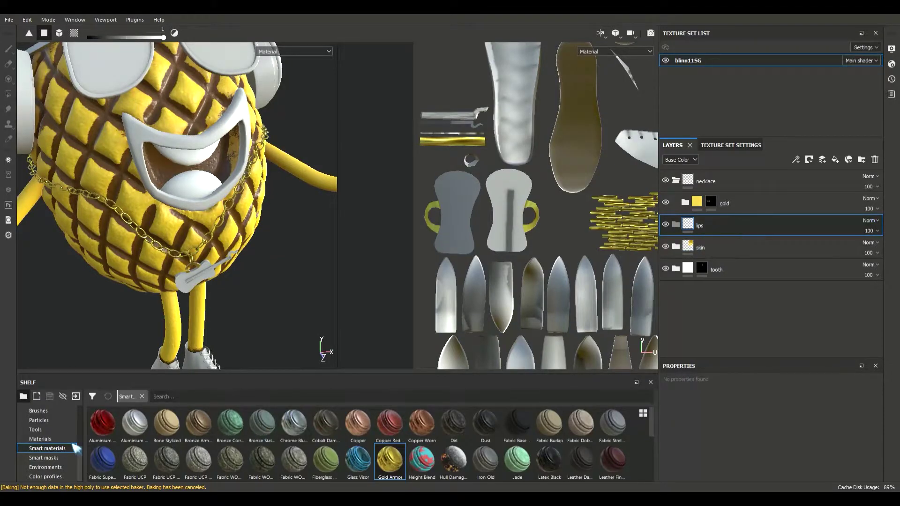
Drop the Skin Feverish smart material into the lips folder and give the folder a black mask.
scroll(354, 444, "down", 3)
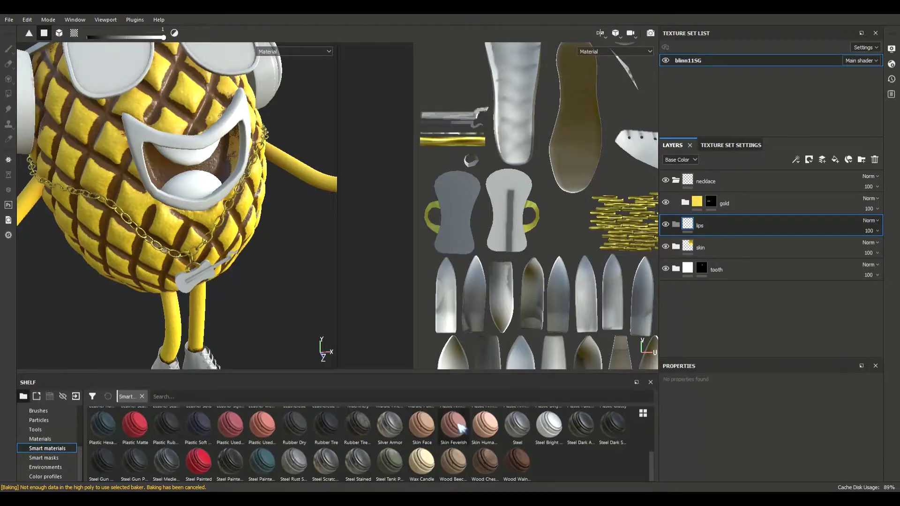
left_click_drag(453, 426, 745, 247)
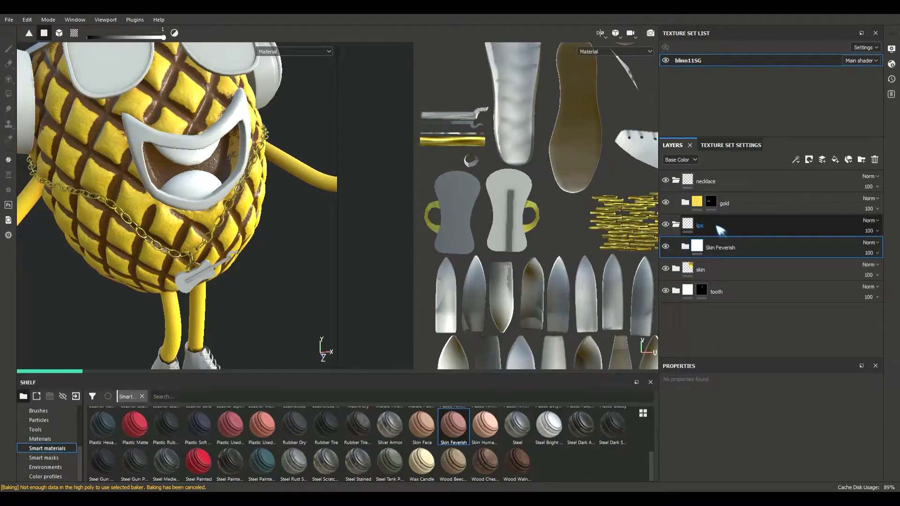
left_click(718, 230)
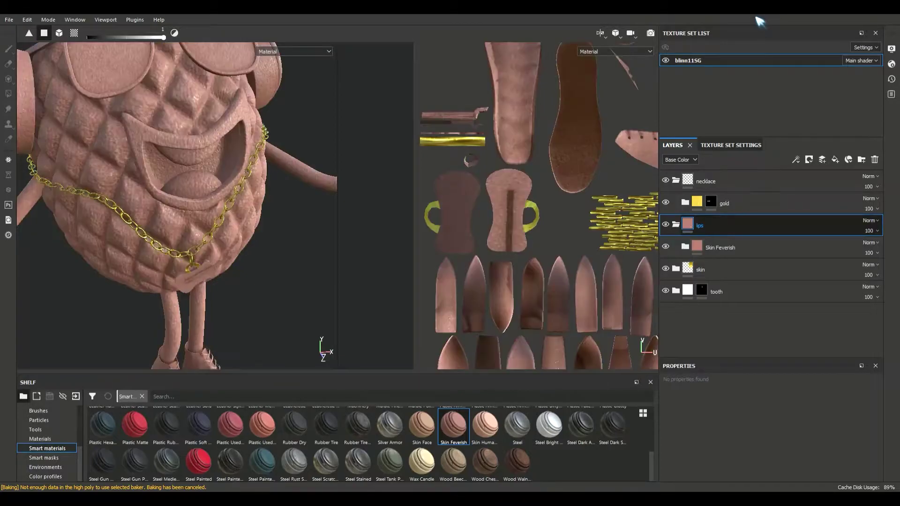
left_click(756, 19)
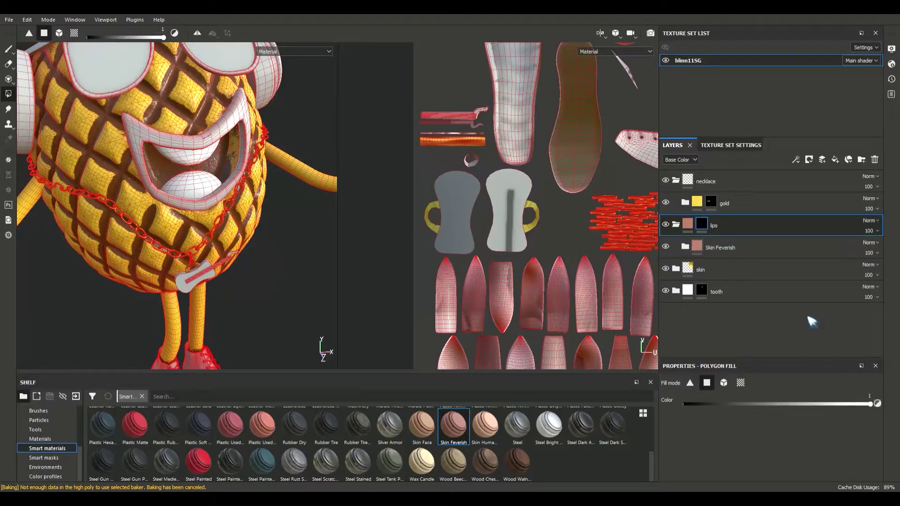
Fill the lips mask on the lip mesh in Mesh mode, frame the mouth, and select the Paint tool.
left_click(723, 383)
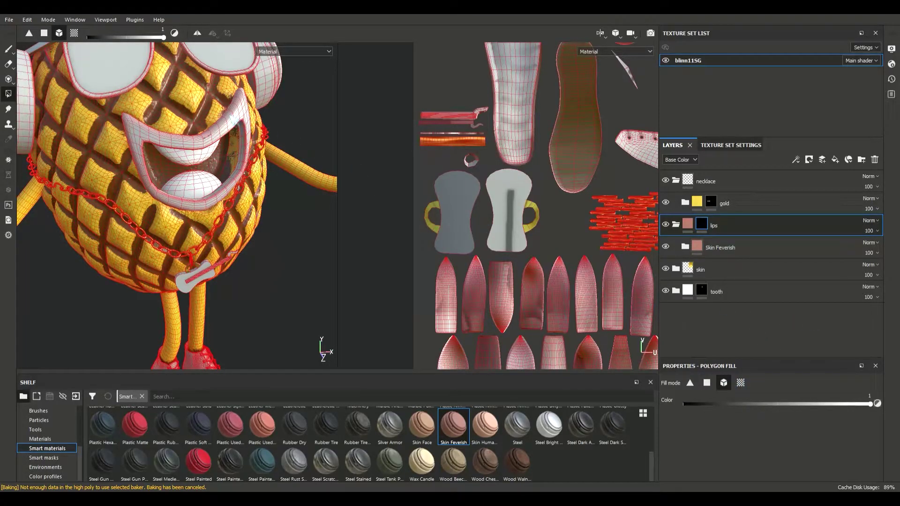
left_click(231, 117)
left_click_drag(227, 164, 179, 160, "alt")
scroll(179, 160, "up", 5)
scroll(182, 165, "down", 6)
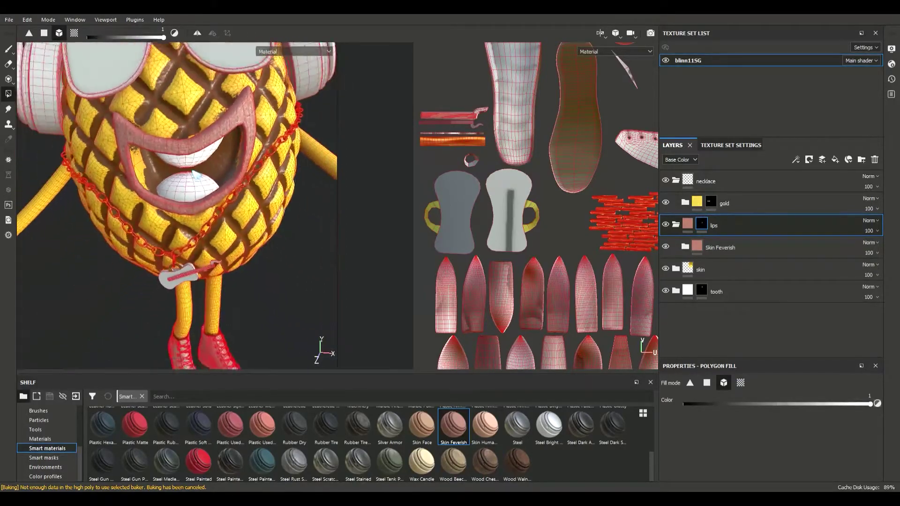
left_click_drag(195, 174, 240, 209, "alt")
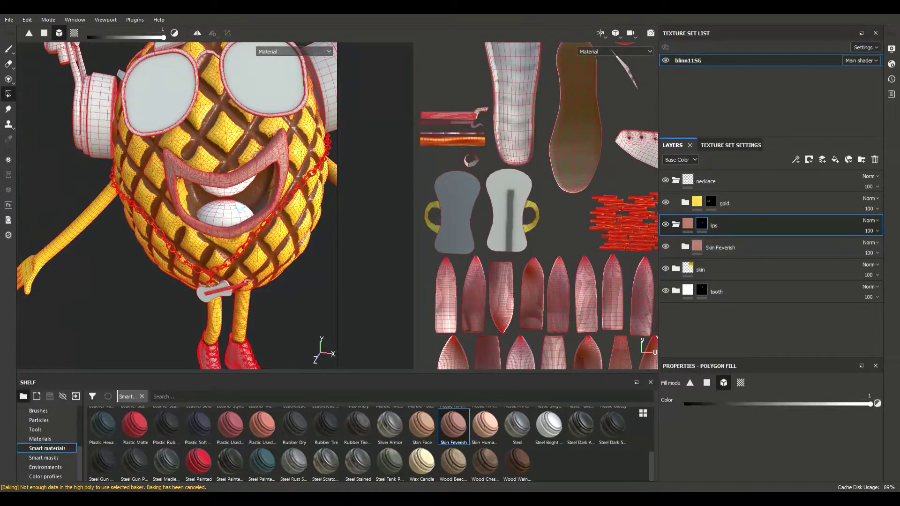
scroll(201, 242, "up", 5)
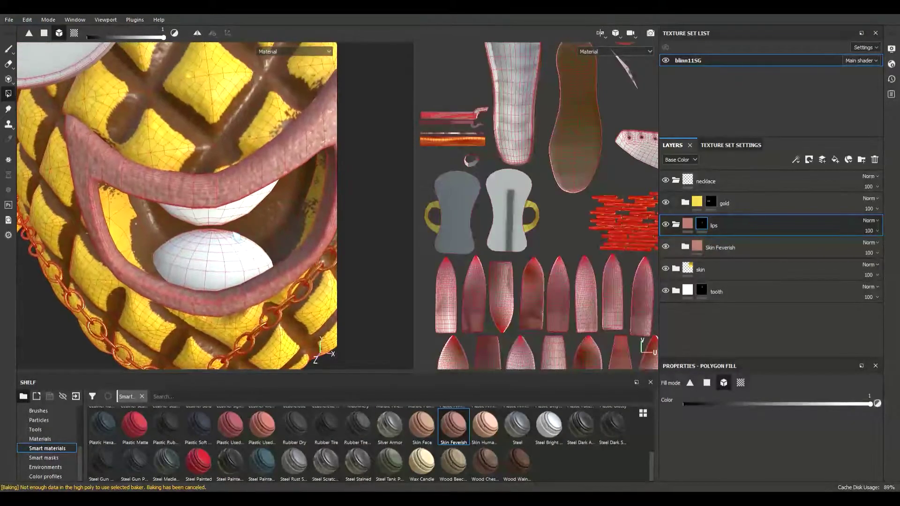
mouse_move(202, 242)
middle_mouse_down("alt")
mouse_move(243, 215)
mouse_move(242, 226)
middle_mouse_up("alt")
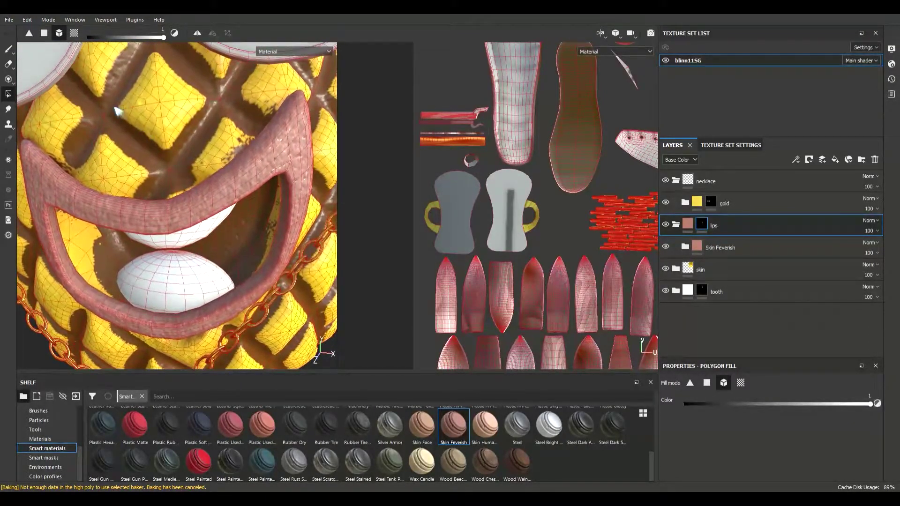
left_click(8, 50)
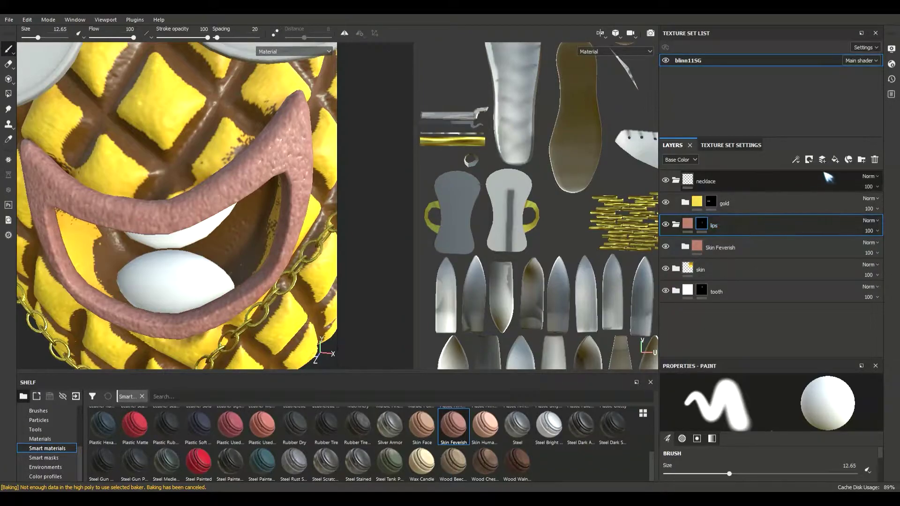
Delete the accidentally added fill layer and create Layer 1, an empty paint layer, above Skin Feverish.
left_click(835, 160)
left_click_drag(684, 224, 746, 257)
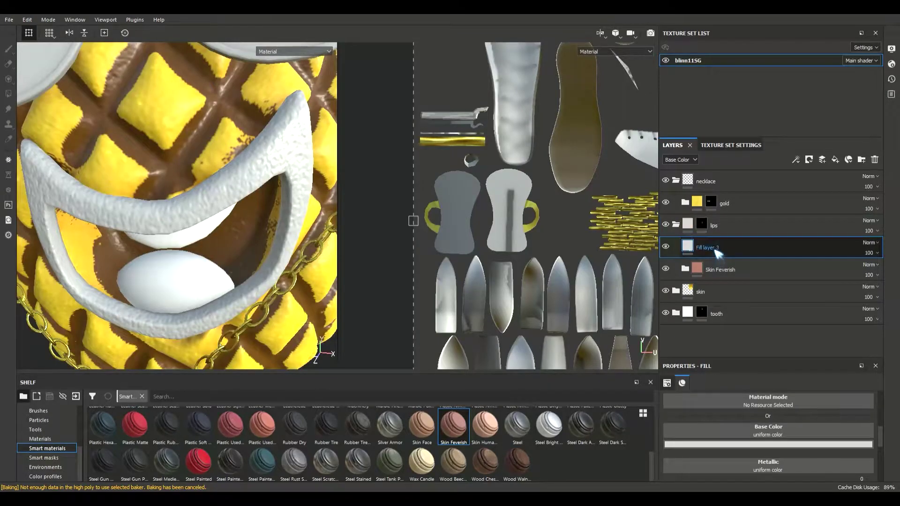
key("Delete")
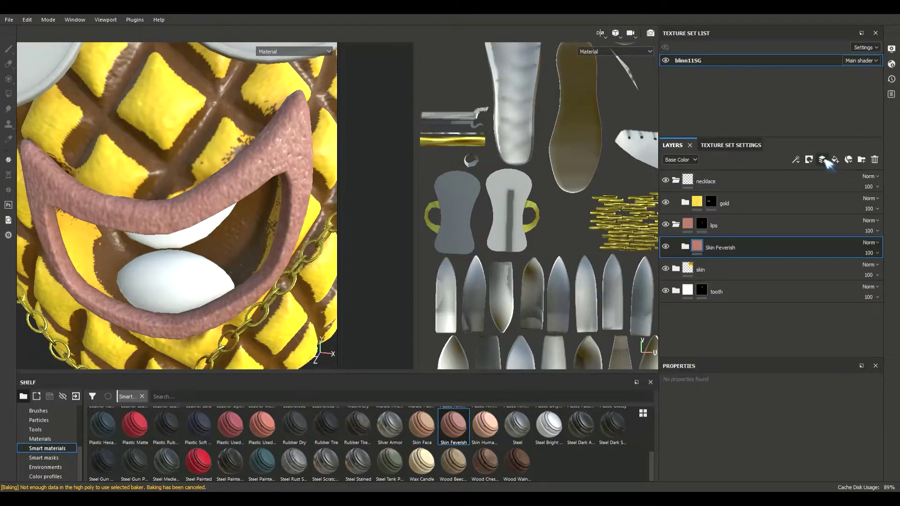
left_click(823, 160)
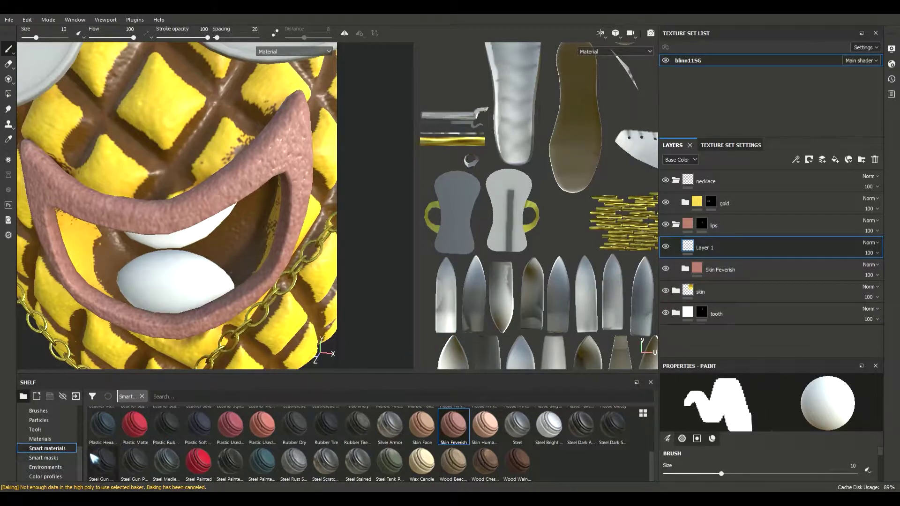
scroll(83, 450, "up", 3)
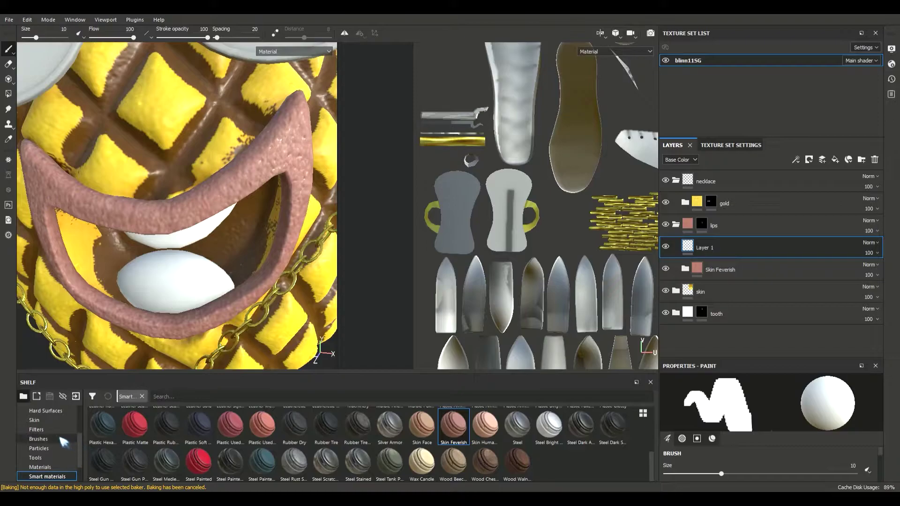
Pick the Fibers Jagged brush from the Brushes shelf.
left_click(38, 438)
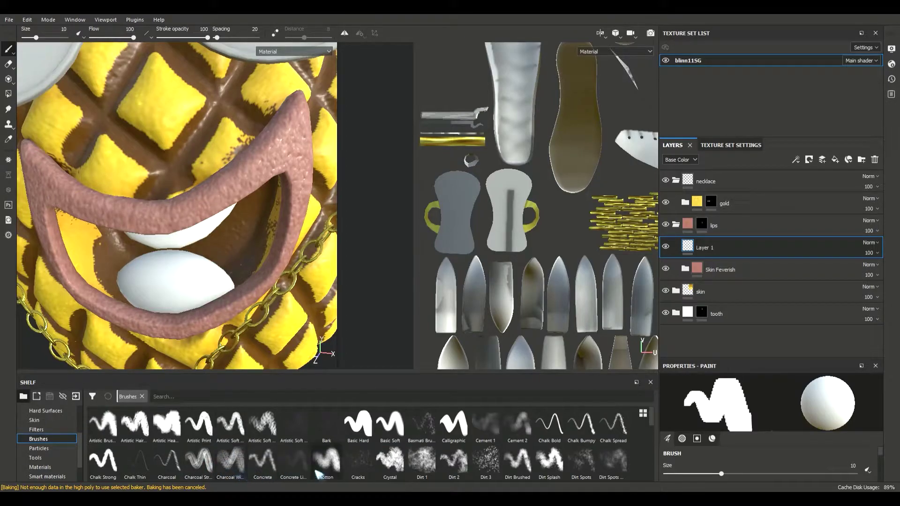
left_click_drag(651, 414, 647, 441)
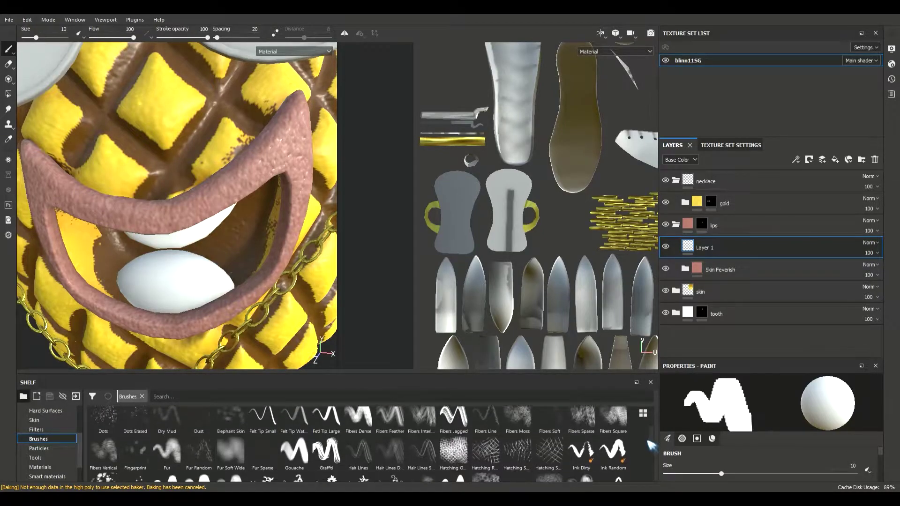
scroll(454, 438, "up", 1)
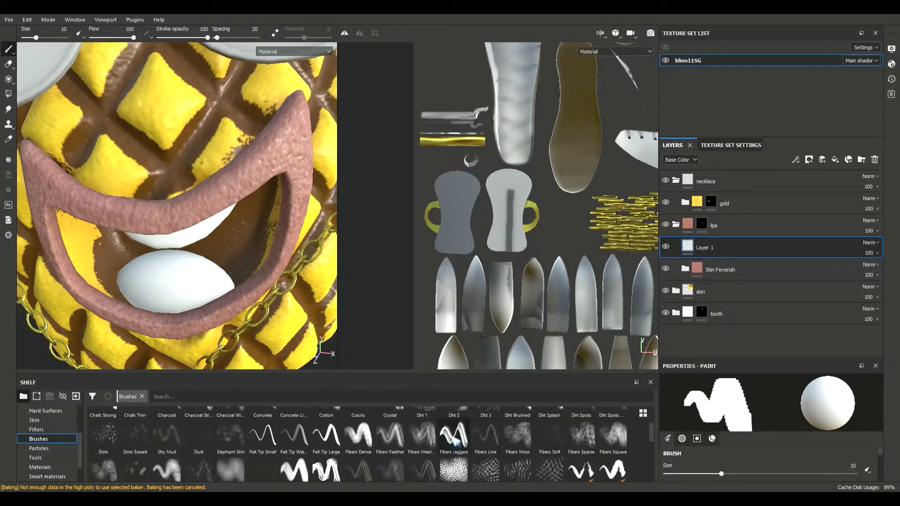
left_click(453, 437)
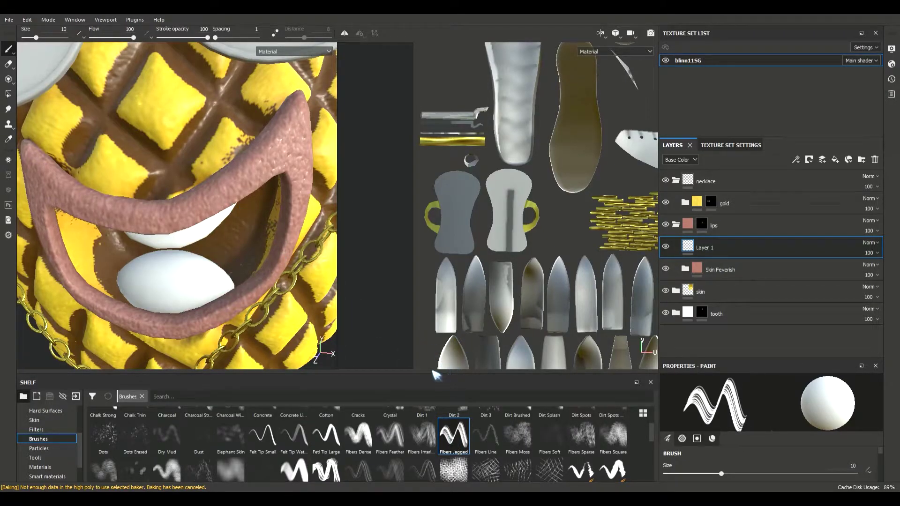
Undo stray white dots, shrink the brush to about 1.8, and undo a test stroke on the lip.
key("p")
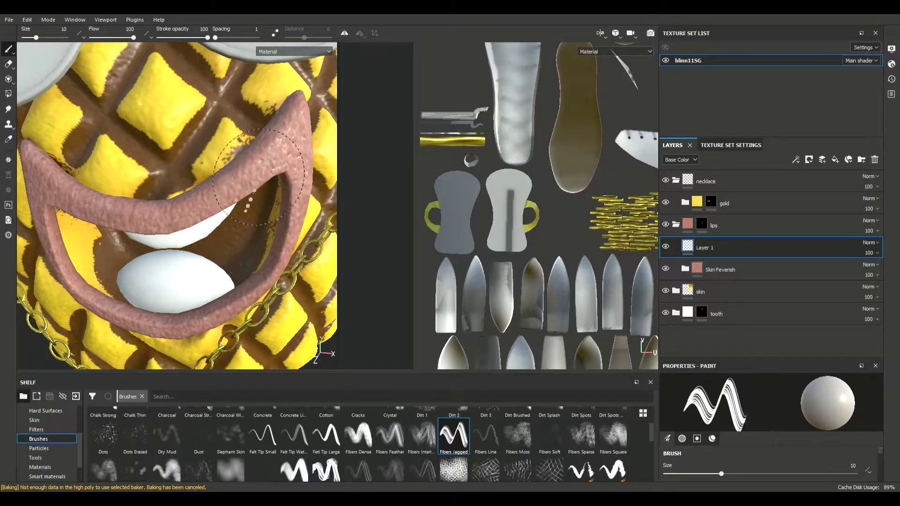
scroll(258, 177, "up", 5)
key("ctrl+z")
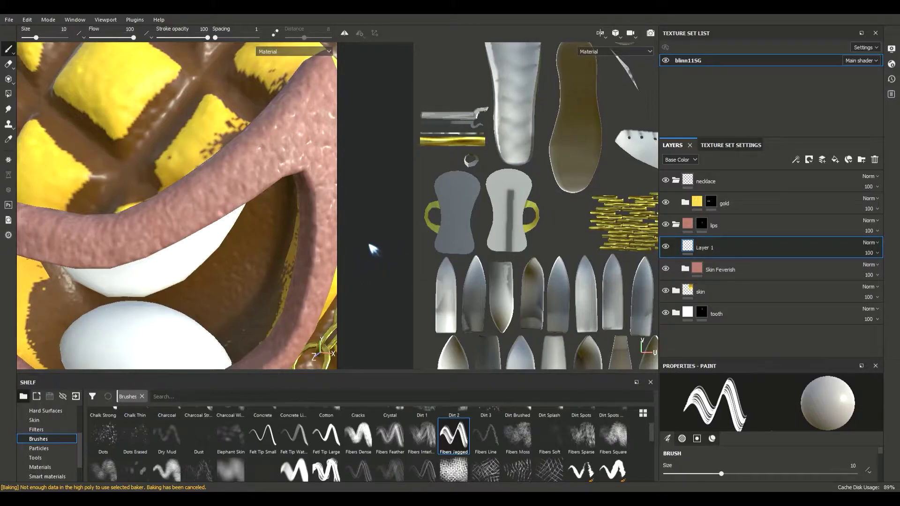
right_click_drag(302, 212, 229, 205, "ctrl")
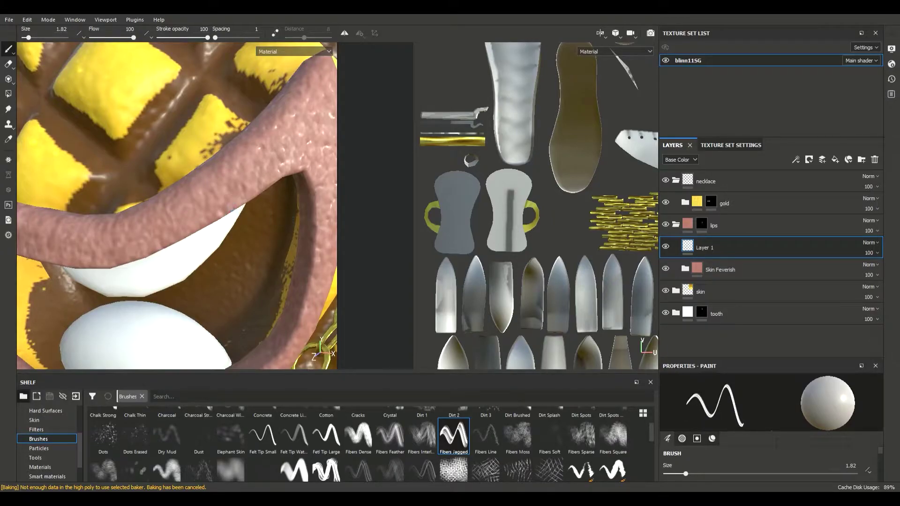
left_click_drag(236, 202, 239, 177)
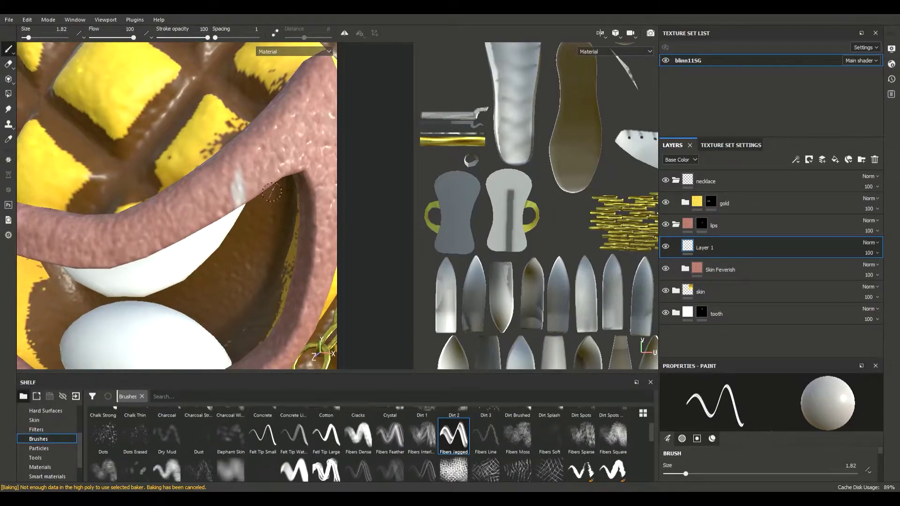
key("ctrl+z")
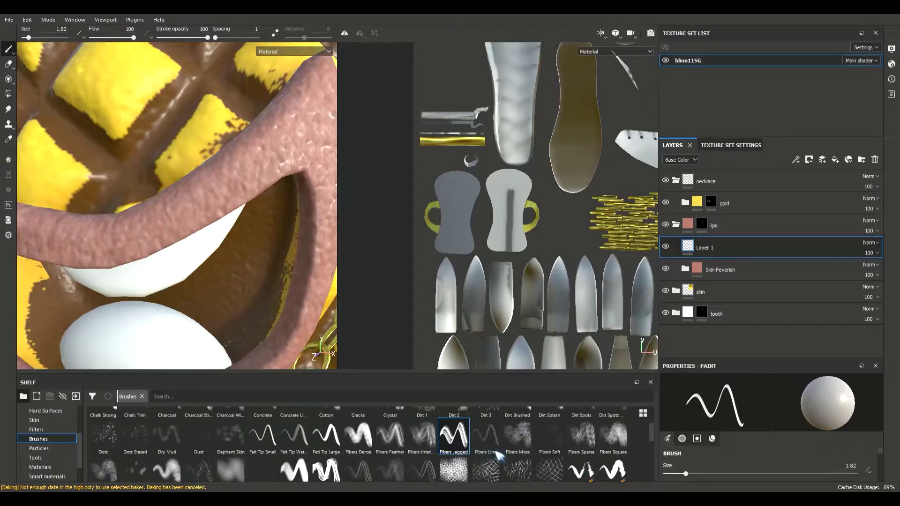
Pick a Hair Lines brush at flow 100 and size about 3.3, and paint a fine whitish stroke on the lips.
left_click(428, 470)
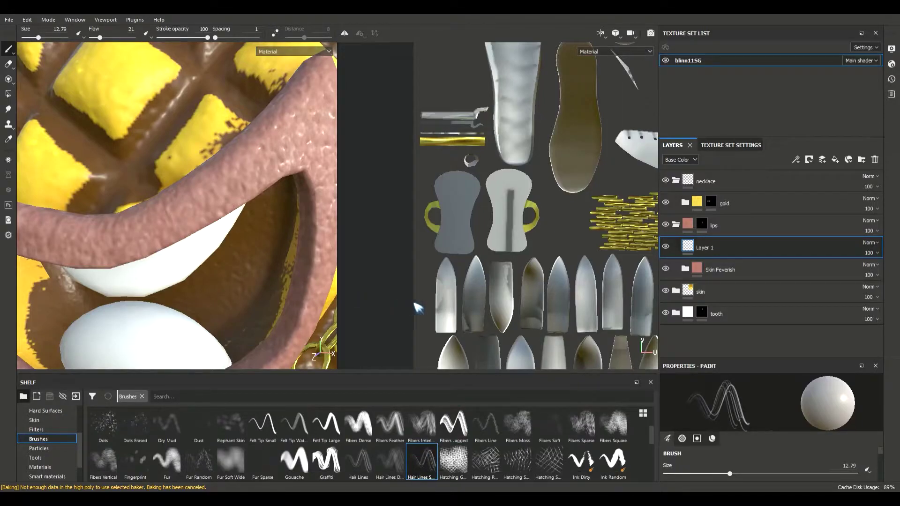
left_click_drag(308, 243, 462, 252, "ctrl")
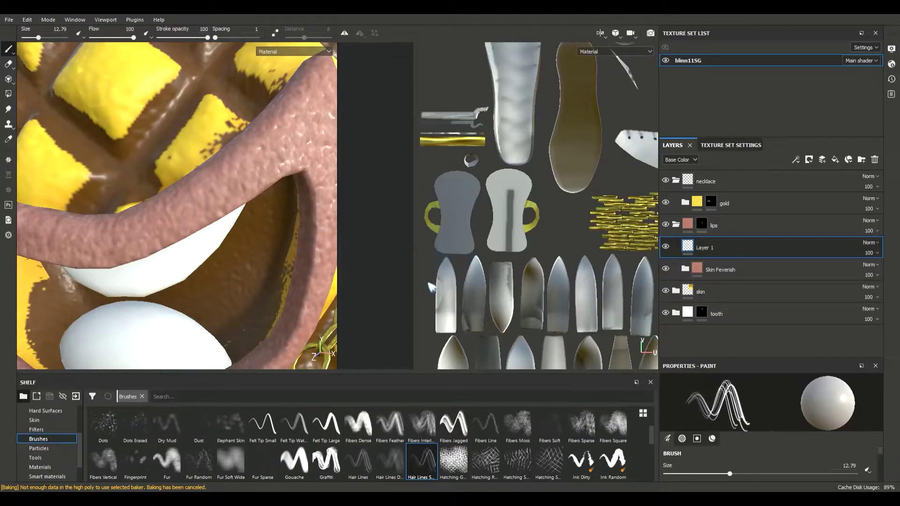
right_click_drag(324, 229, 310, 230, "ctrl")
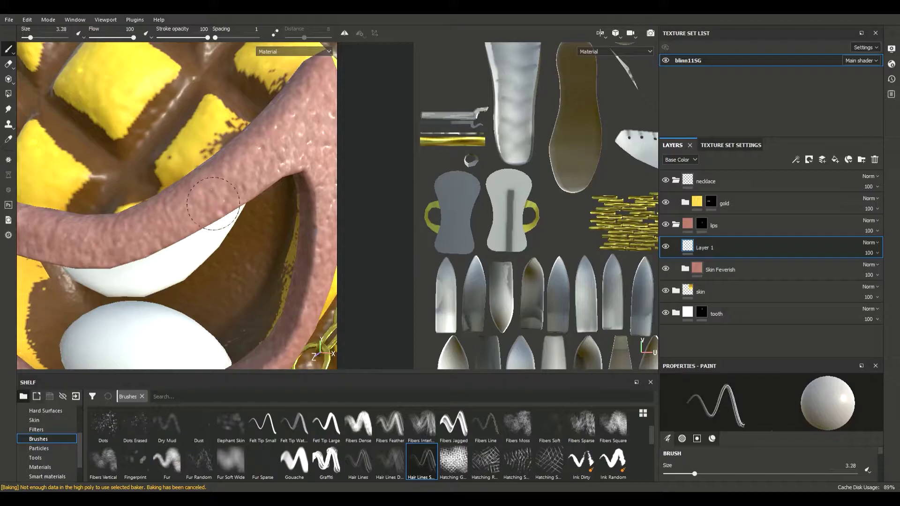
left_click_drag(231, 203, 237, 189)
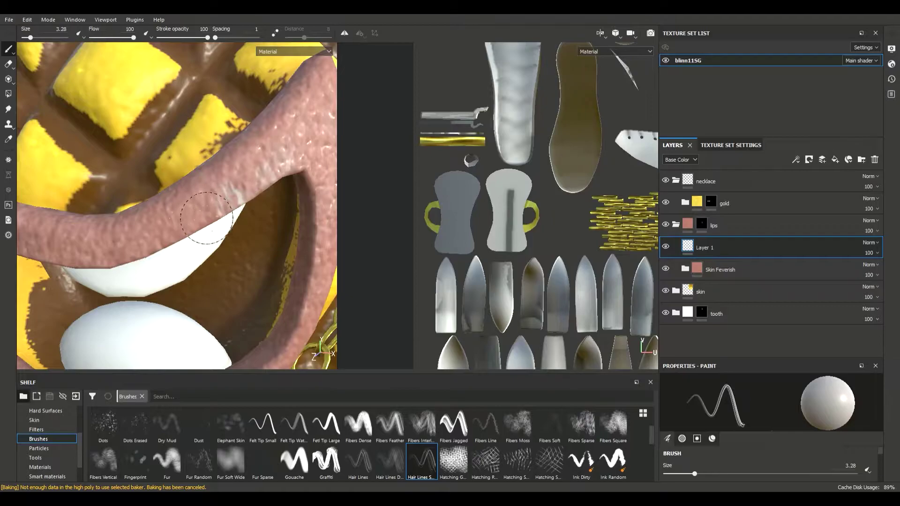
Orbit and zoom around the mouth and face to review the lips.
left_click_drag(234, 220, 354, 222, "alt")
scroll(278, 223, "down", 10)
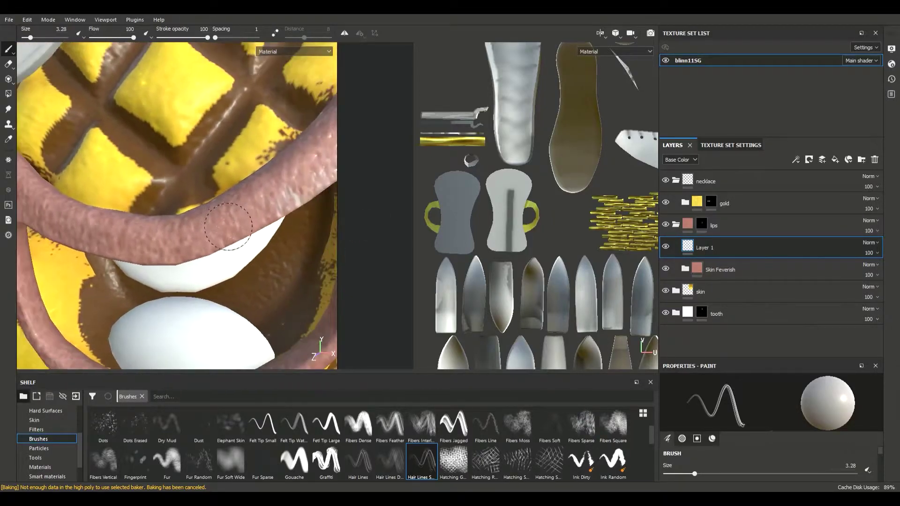
scroll(256, 232, "up", 10)
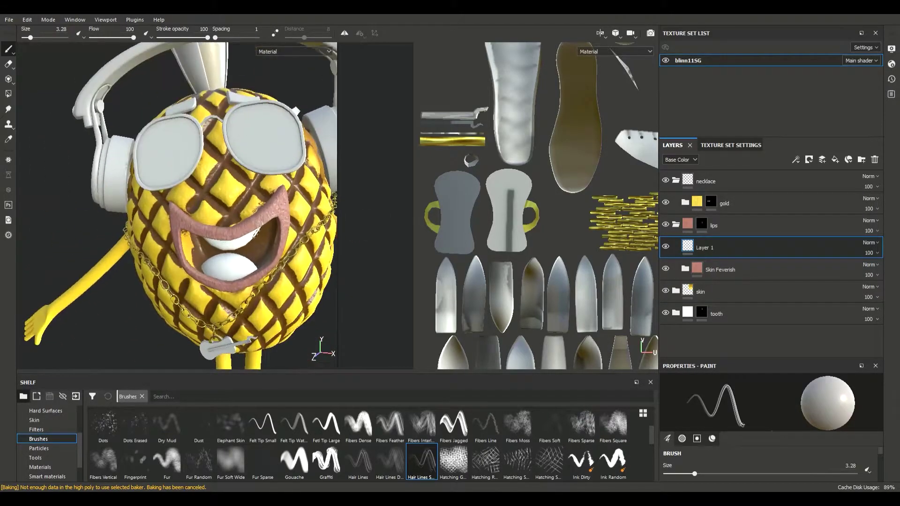
left_click_drag(278, 225, 296, 226, "alt")
right_click_drag(296, 226, 192, 229, "alt")
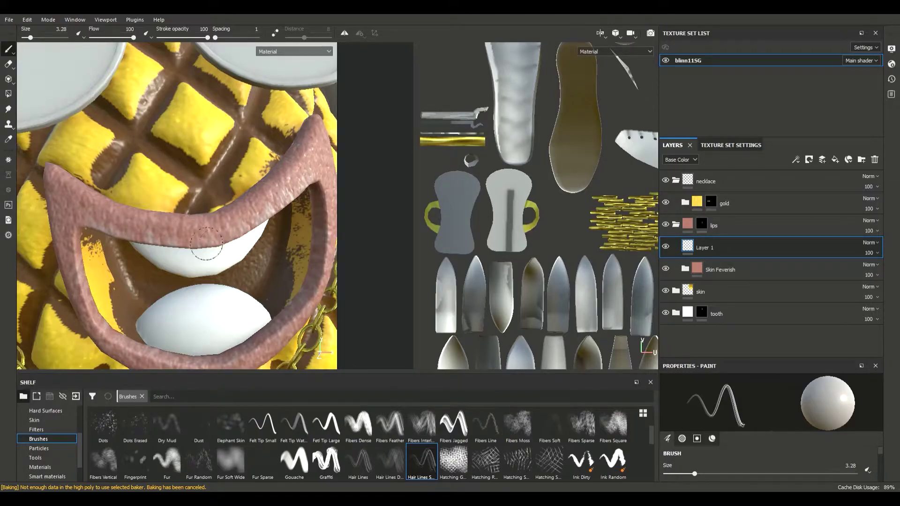
scroll(178, 246, "down", 5)
left_click_drag(206, 239, 265, 245, "alt")
scroll(271, 250, "down", 1)
middle_click_drag(279, 256, 225, 244, "alt")
scroll(253, 253, "down", 3)
scroll(263, 263, "up", 4)
left_click_drag(276, 263, 267, 228, "alt")
scroll(258, 271, "down", 4)
scroll(288, 248, "up", 5)
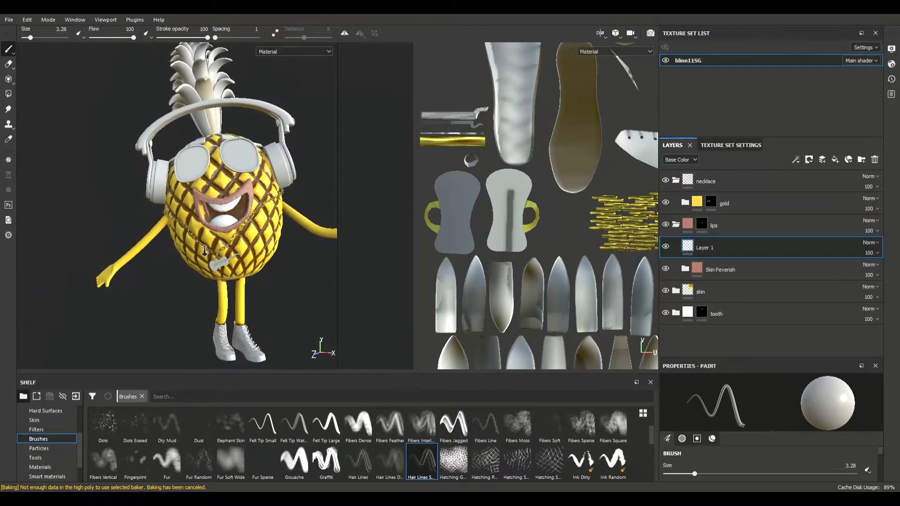
Move the view down to frame the legs, with the shoes turned toward the viewer.
middle_click_drag(280, 216, 282, 161, "alt")
scroll(245, 248, "up", 3)
middle_click_drag(245, 251, 268, 159, "alt")
scroll(242, 229, "up", 1)
scroll(243, 229, "up", 3)
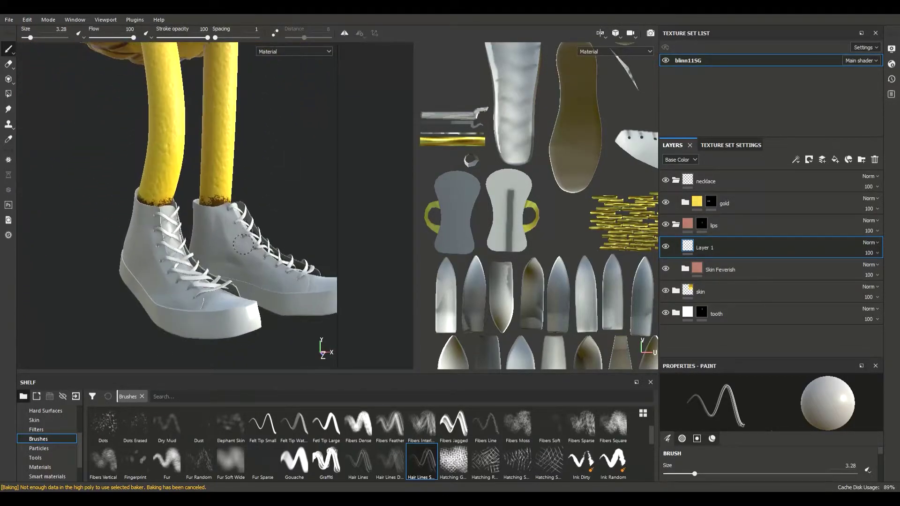
middle_click_drag(243, 276, 250, 193, "alt")
left_click_drag(249, 193, 228, 236, "alt")
scroll(205, 206, "up", 2)
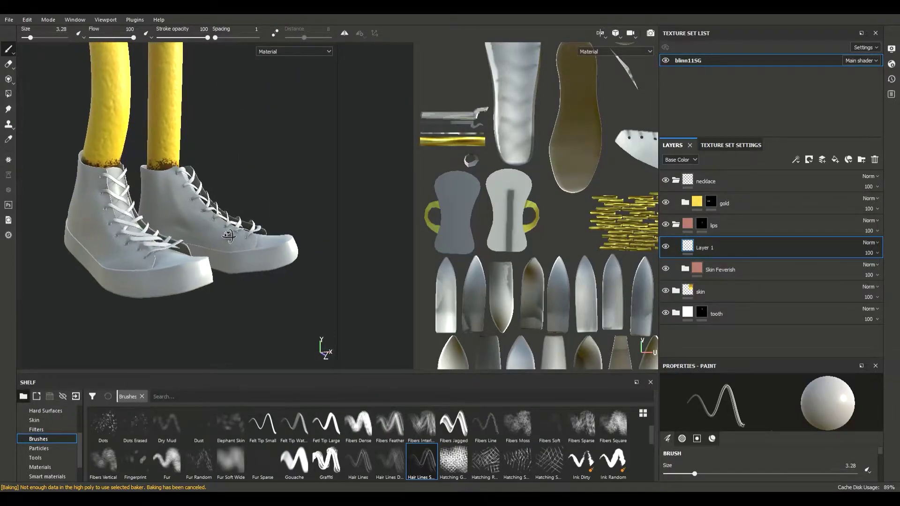
Collapse the lips and necklace folders in the layer stack.
left_click(676, 225)
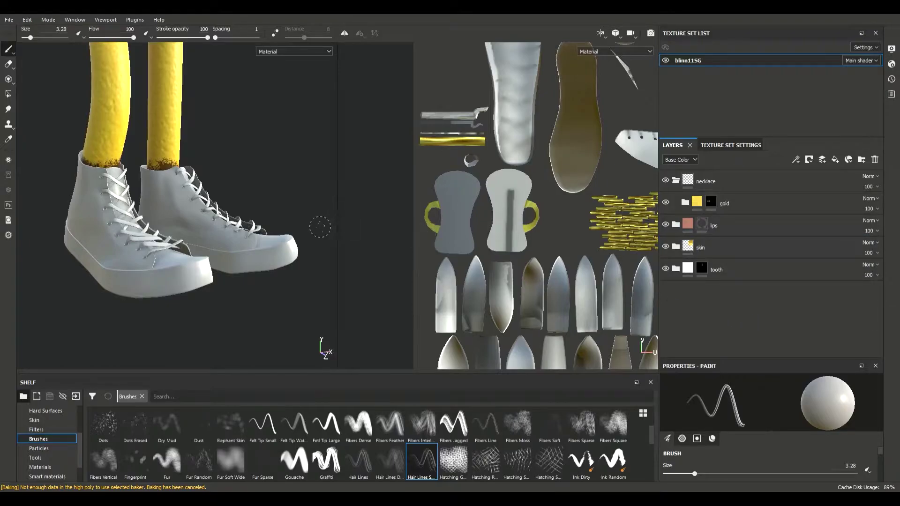
left_click(675, 180)
left_click(806, 181)
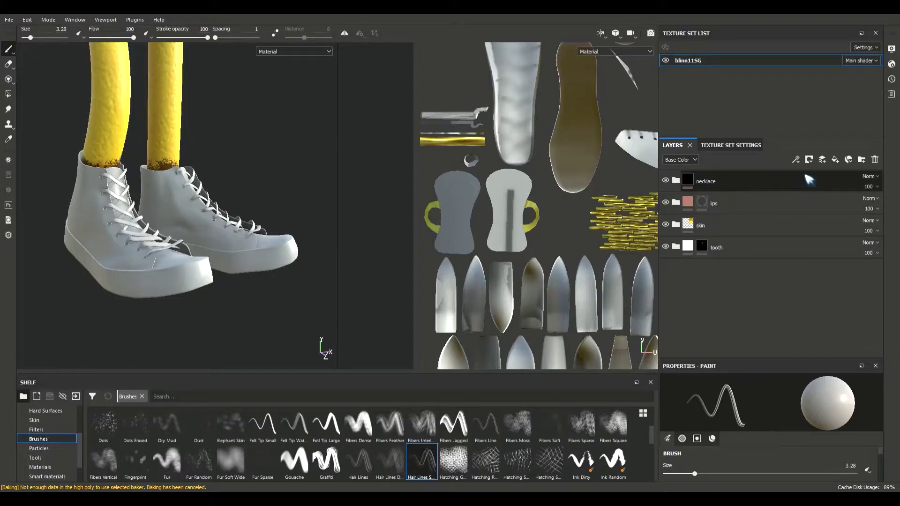
Add a new folder below the tooth folder and name it 'shoes'.
left_click(861, 160)
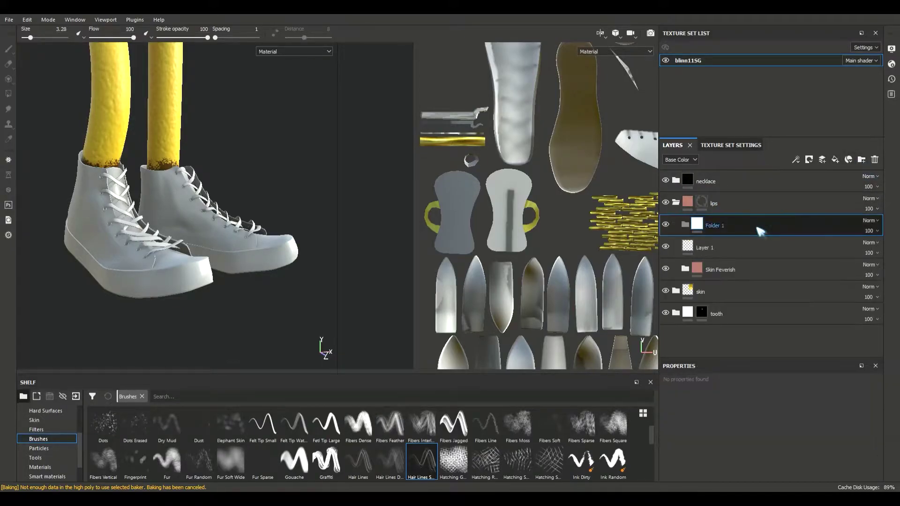
left_click_drag(717, 225, 747, 340)
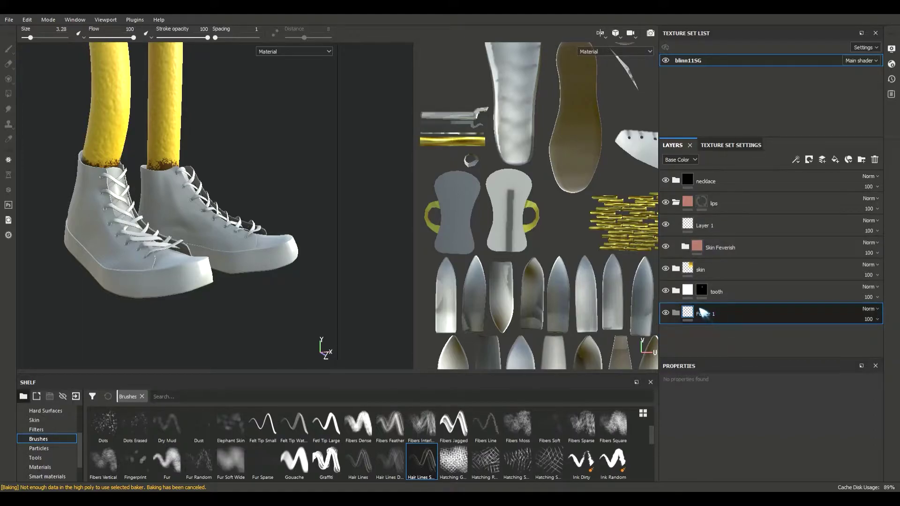
double_click(703, 313)
type("shoes")
key("Return")
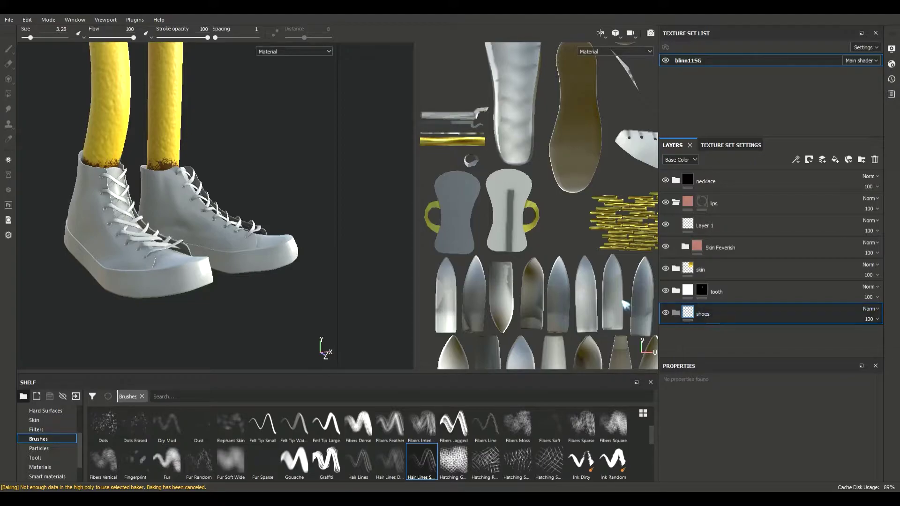
Add the Fabric Super Hero smart material inside the shoes folder.
left_click(47, 476)
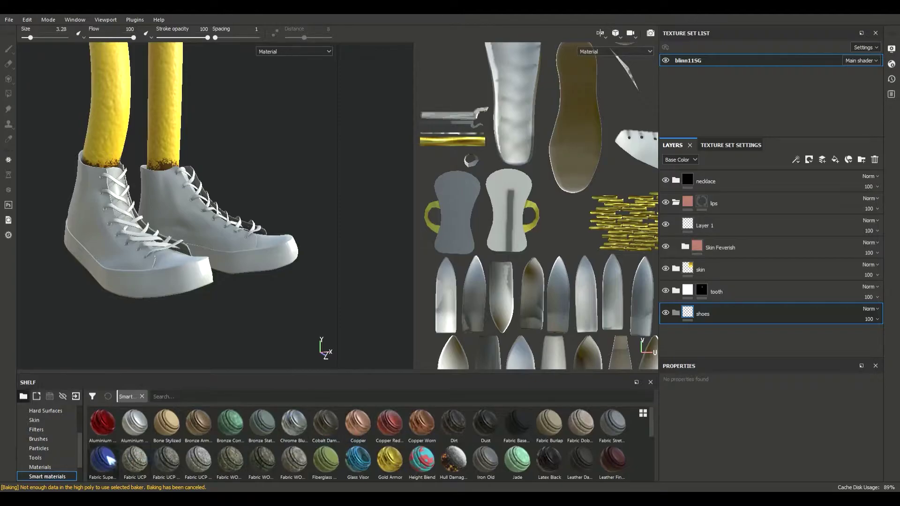
left_click_drag(109, 463, 729, 334)
left_click_drag(728, 330, 728, 332)
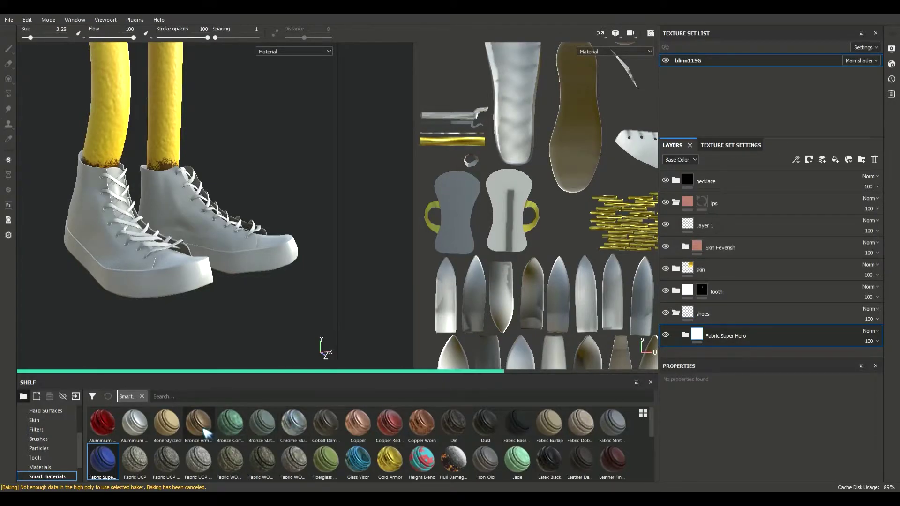
Search smart materials for 'fab' and add Fabric Dobby Aged as a layer.
scroll(205, 433, "down", 3)
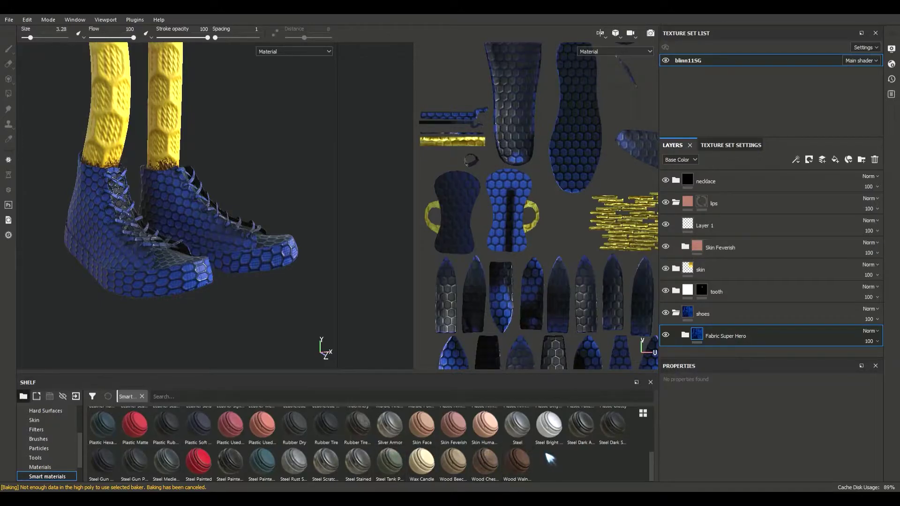
left_click(197, 396)
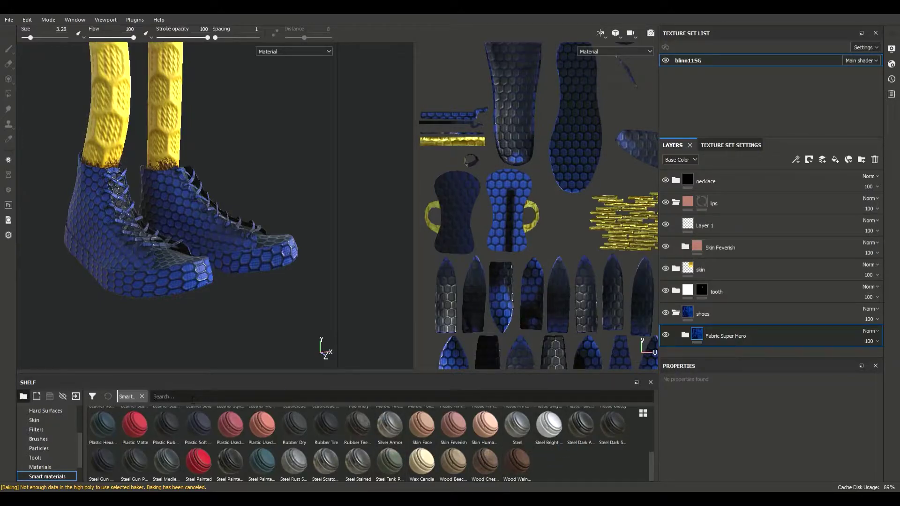
type("fabric")
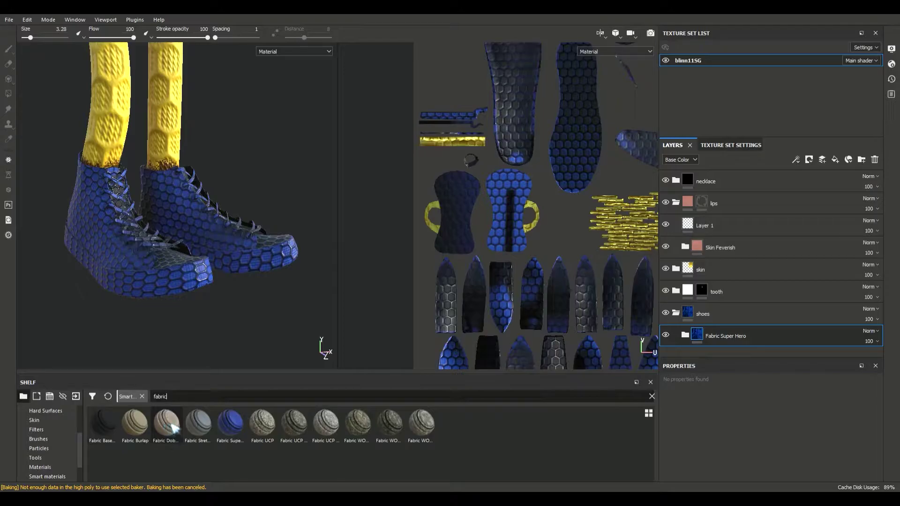
left_click_drag(168, 428, 760, 346)
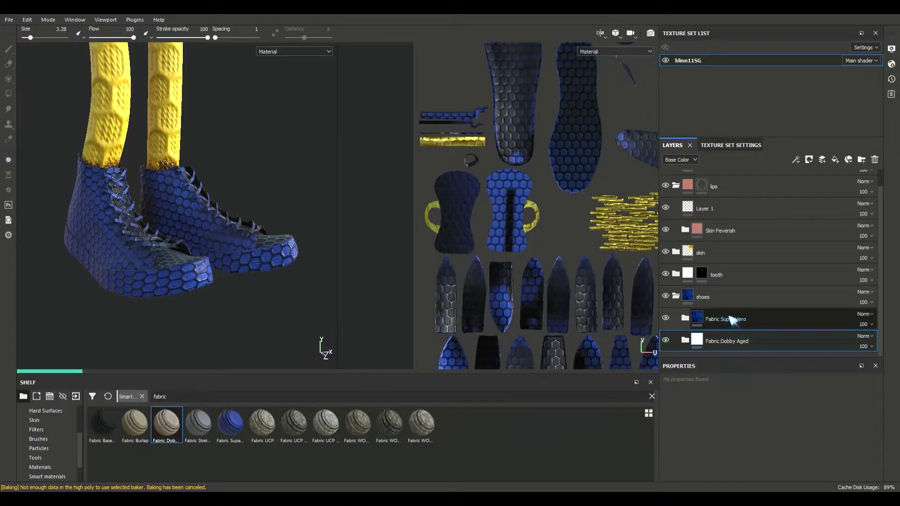
Give Fabric Super Hero a black mask, hide Fabric Dobby Aged, and switch to Polygon Fill.
left_click(731, 320)
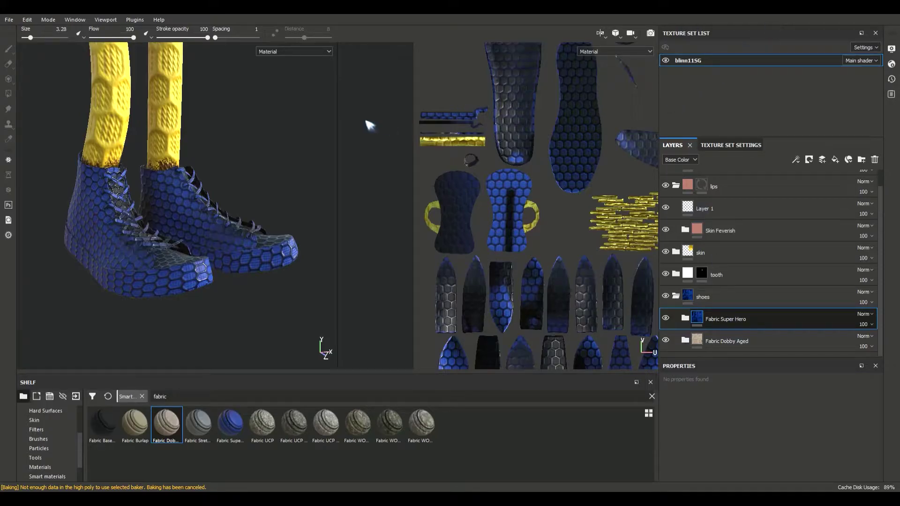
key("1")
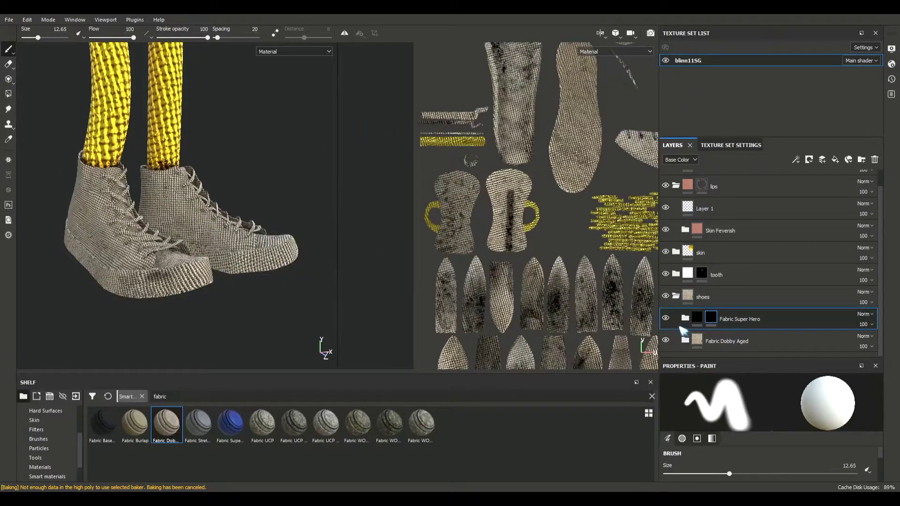
left_click(665, 341)
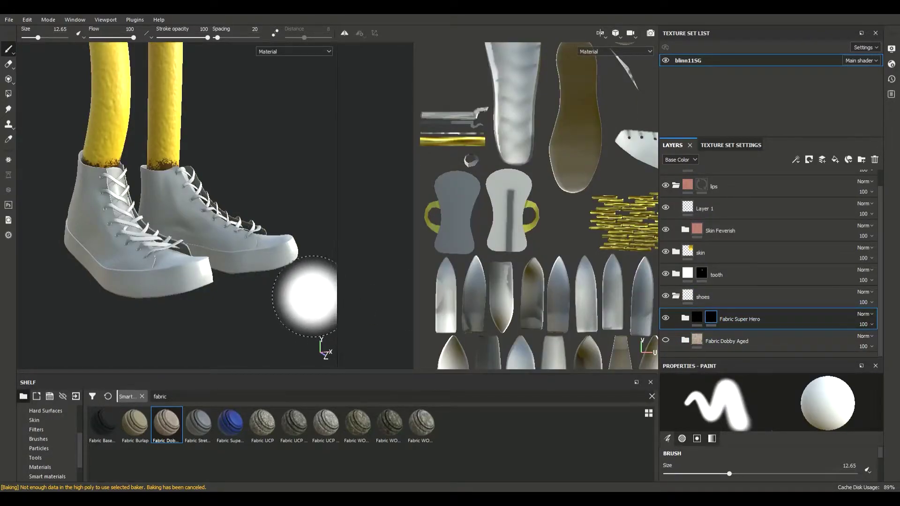
key("4")
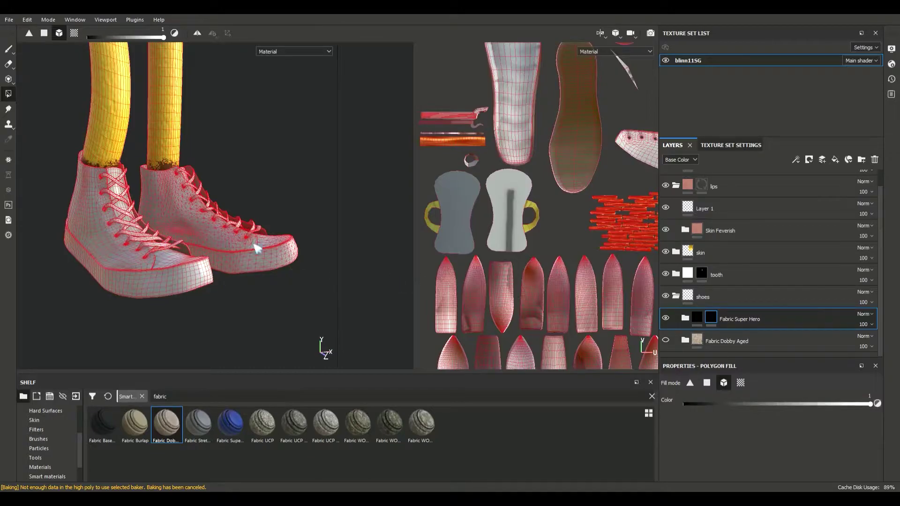
Widen the UV view beside the 3D view and fill the shoe upper with blue hexagon fabric.
scroll(557, 203, "down", 5)
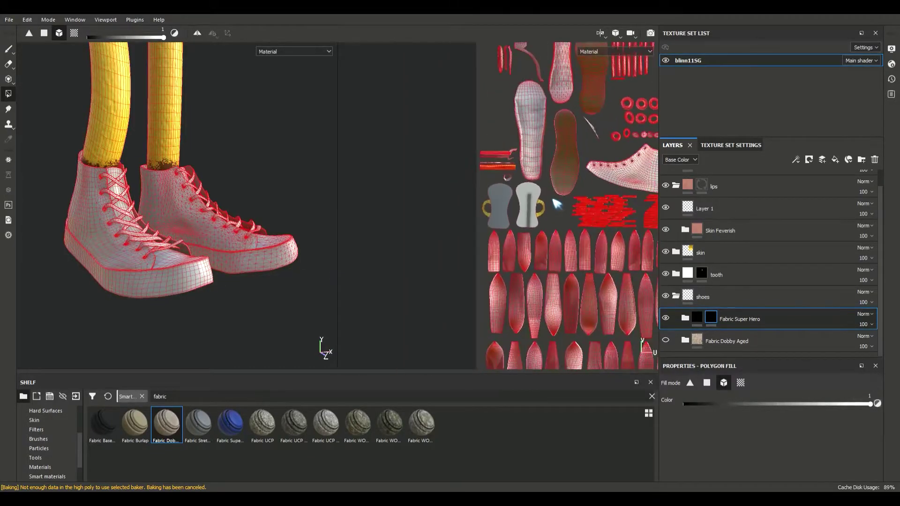
middle_click_drag(557, 203, 478, 275)
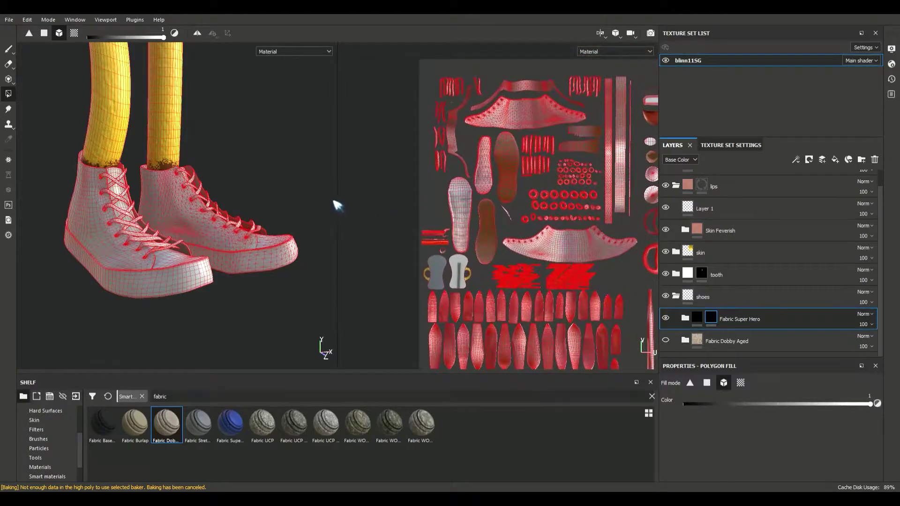
left_click_drag(342, 203, 177, 203)
scroll(492, 265, "up", 5)
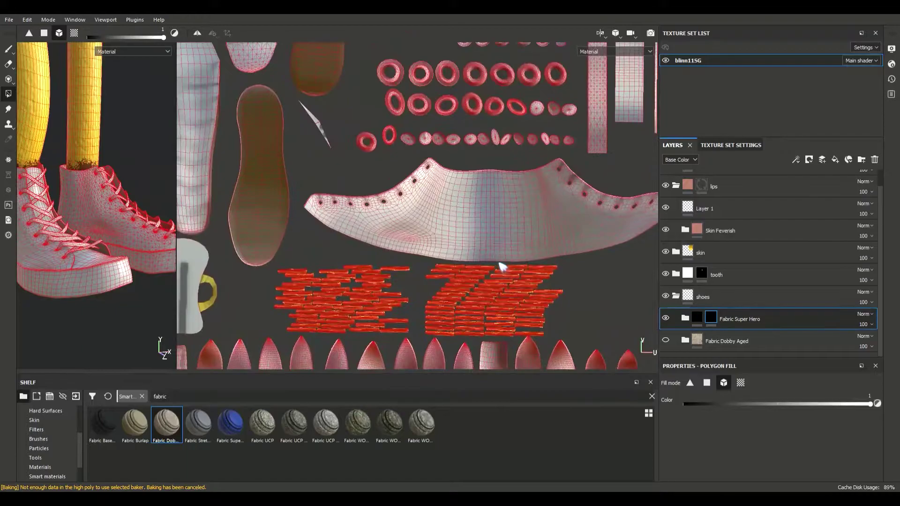
left_click(508, 241)
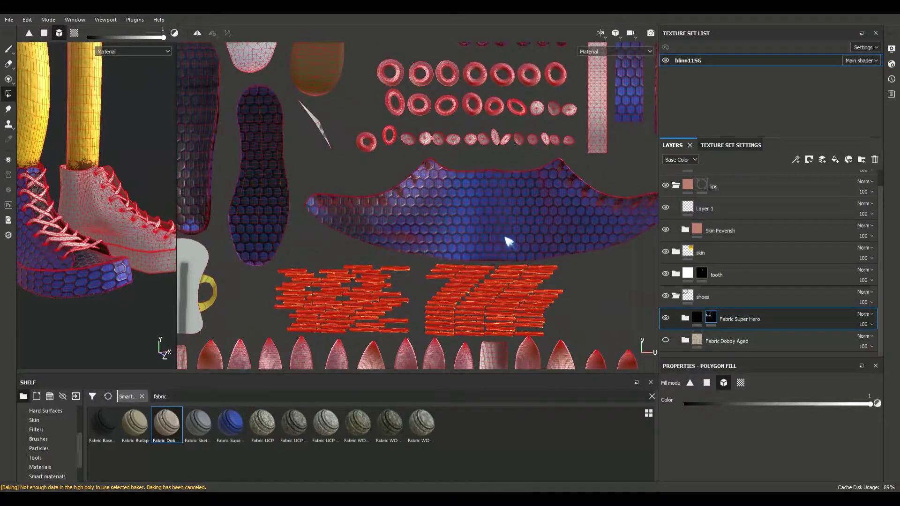
Switch polygon fill to whole UV islands and remove the hexagon fabric from the sole strip.
scroll(506, 241, "down", 4)
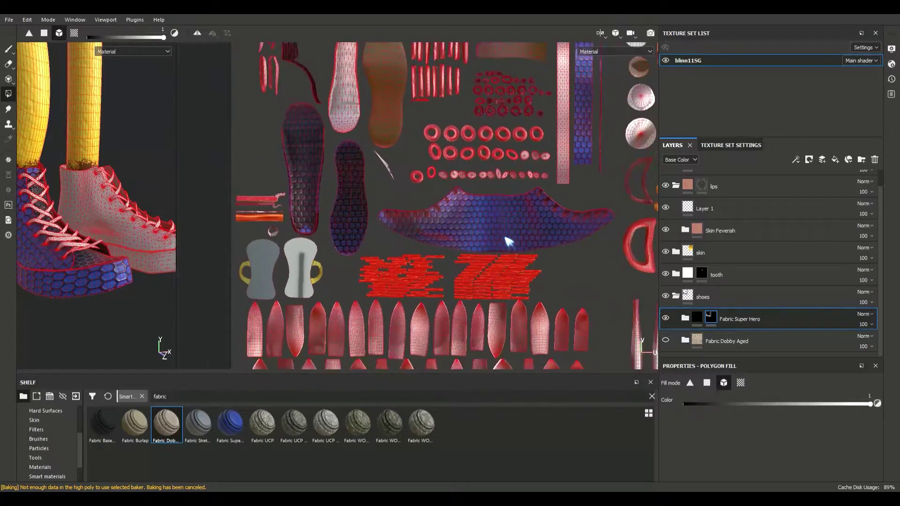
mouse_move(480, 240)
middle_mouse_down()
mouse_move(547, 265)
mouse_move(498, 293)
mouse_move(431, 281)
mouse_move(471, 283)
mouse_move(442, 318)
middle_mouse_up()
middle_click_drag(511, 250, 470, 319)
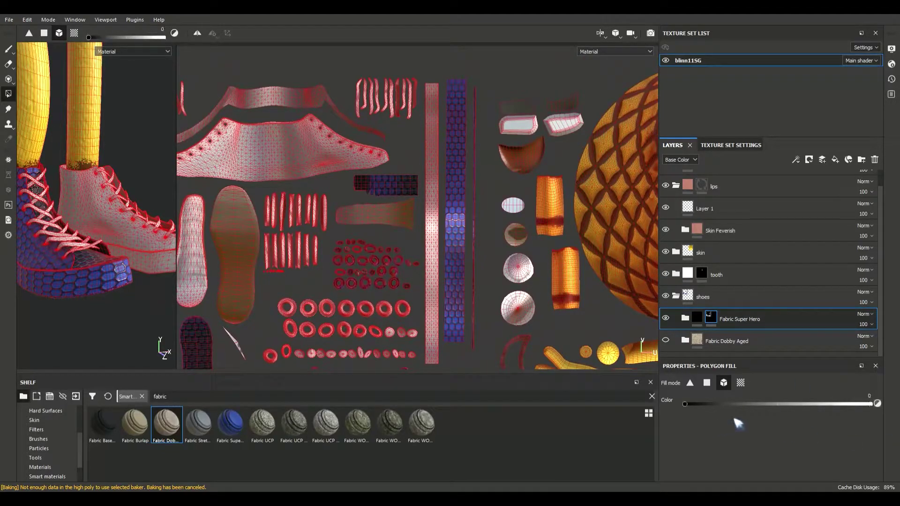
left_click(707, 382)
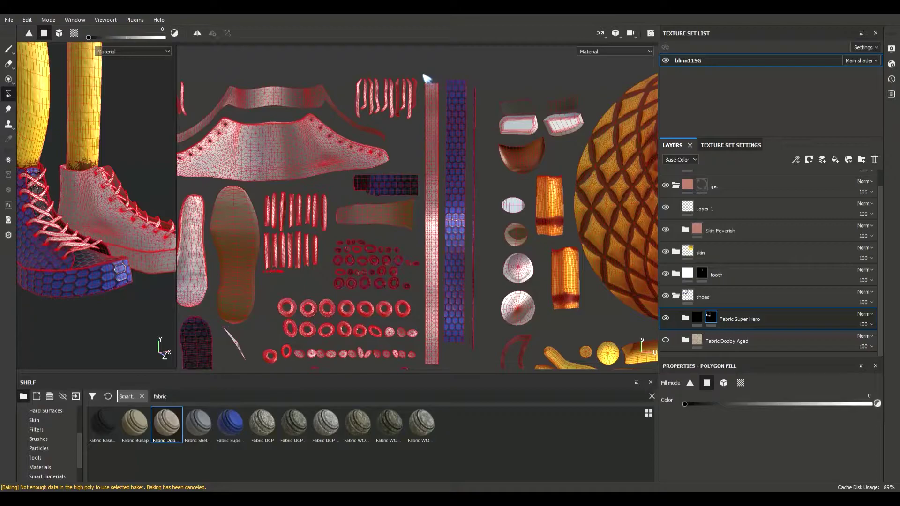
left_click(450, 207)
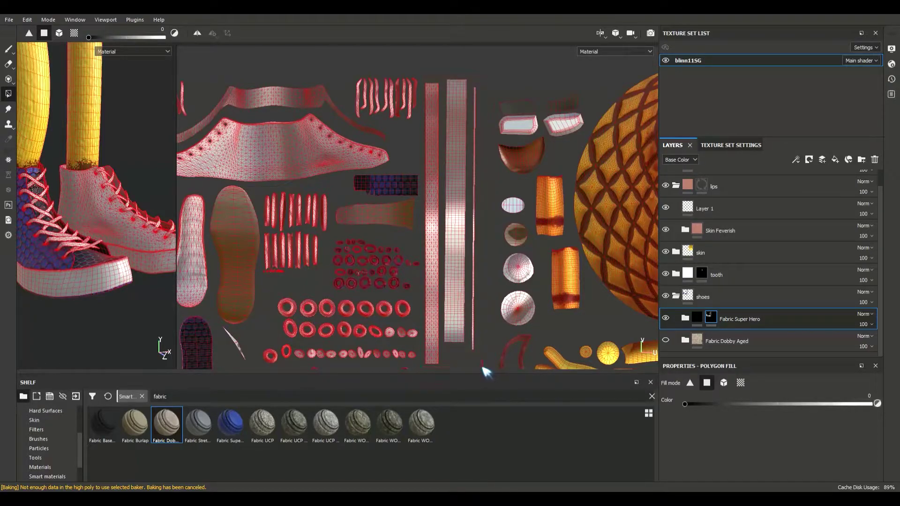
Remove the hexagon fabric from the insole island.
middle_click_drag(312, 275, 483, 196)
left_click_drag(140, 283, 128, 216, "alt")
scroll(436, 299, "up", 4)
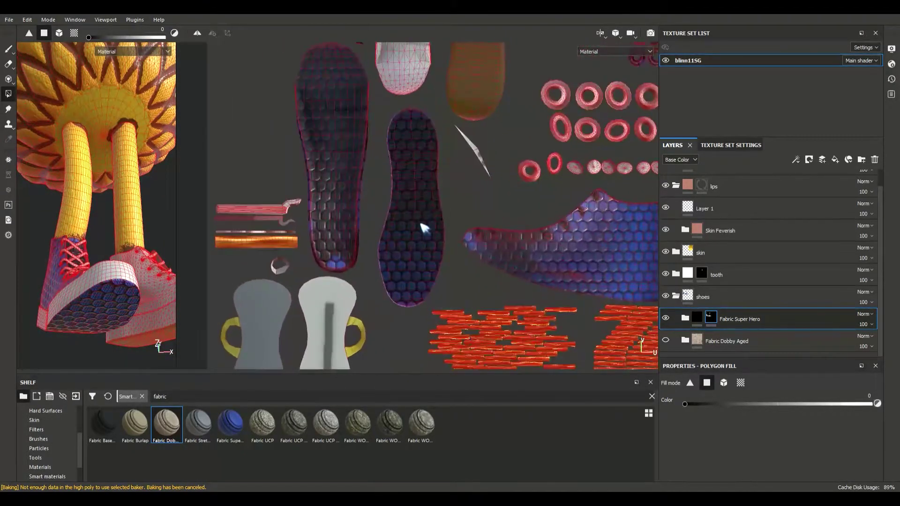
left_click(412, 242)
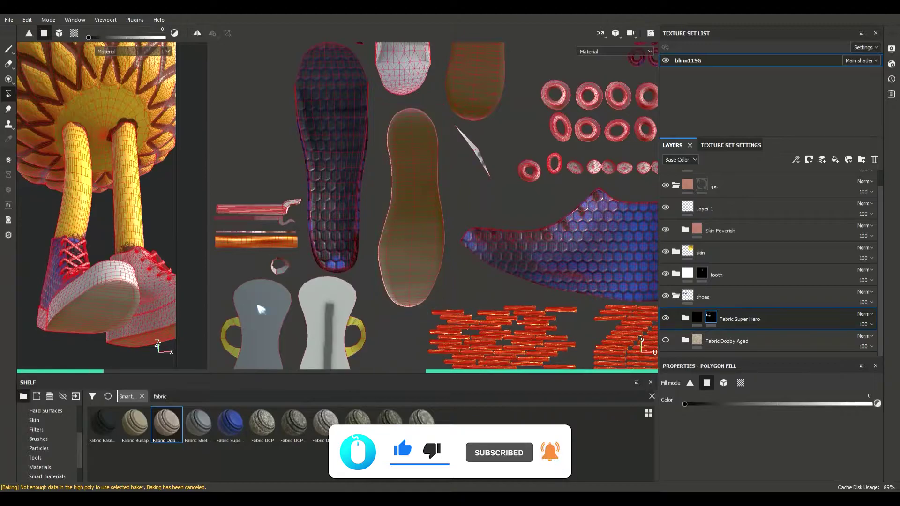
Bring the whole shoe UV layout into view and set Fill mode to Mesh fill.
scroll(389, 280, "down", 5)
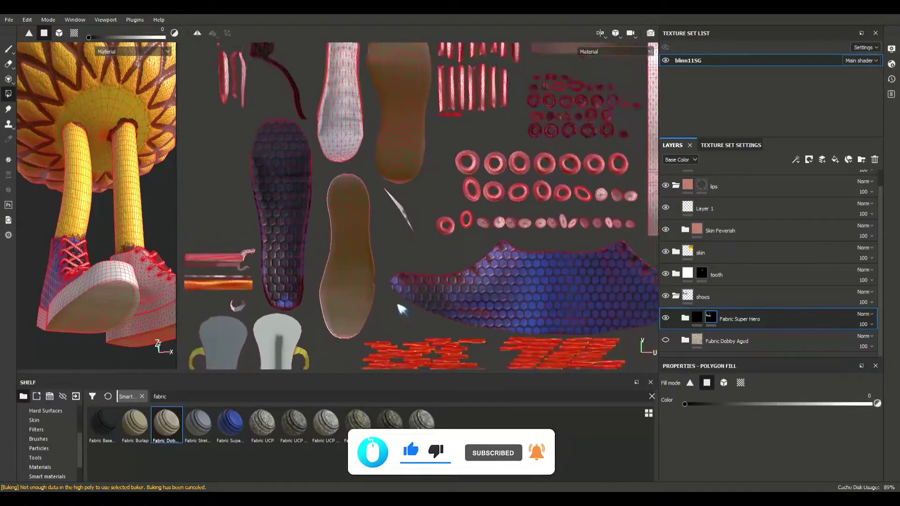
scroll(368, 255, "up", 4)
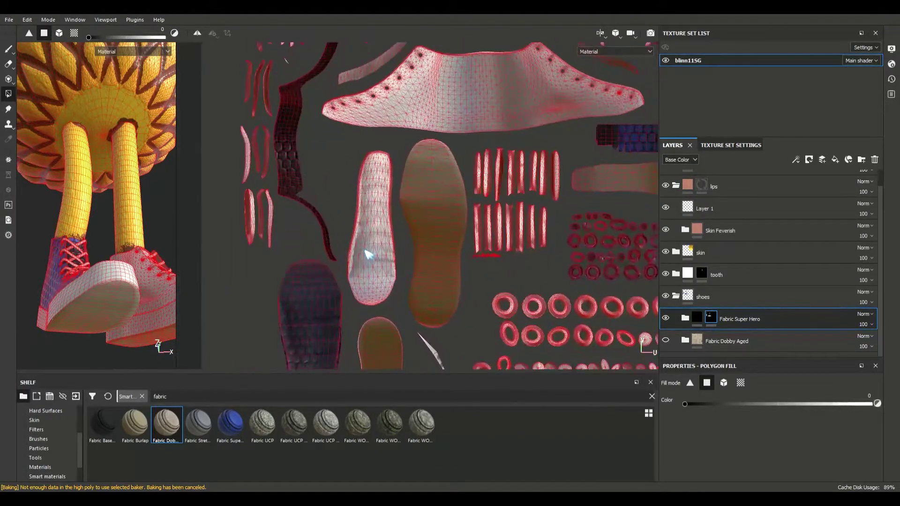
scroll(490, 189, "up", 1)
left_click_drag(103, 220, 121, 222, "alt")
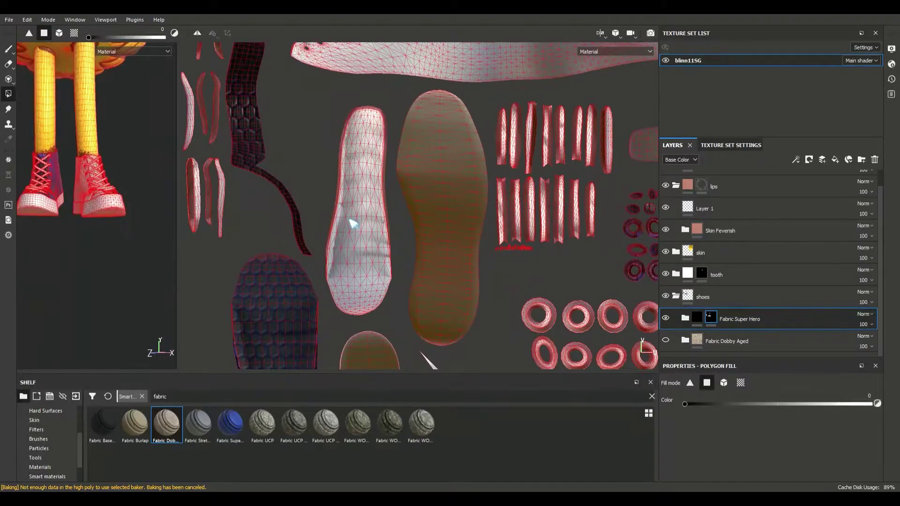
scroll(446, 207, "down", 3)
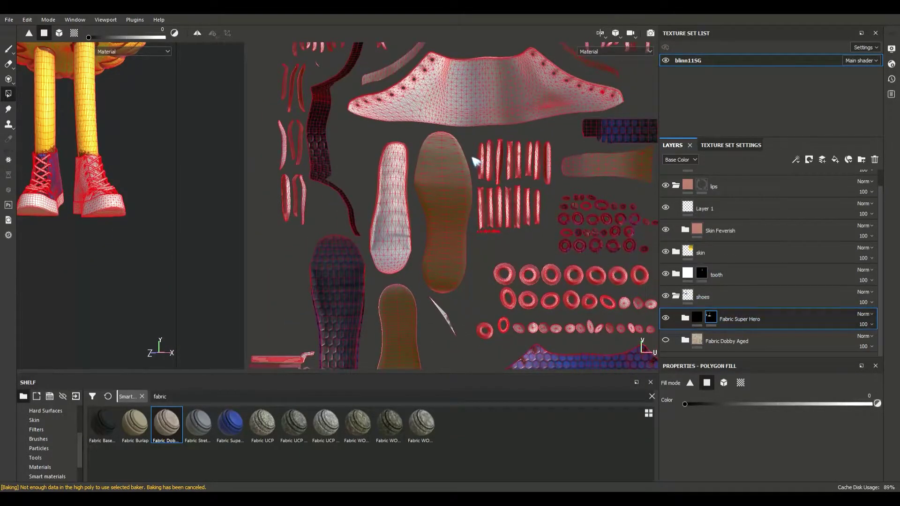
middle_click_drag(483, 157, 482, 252)
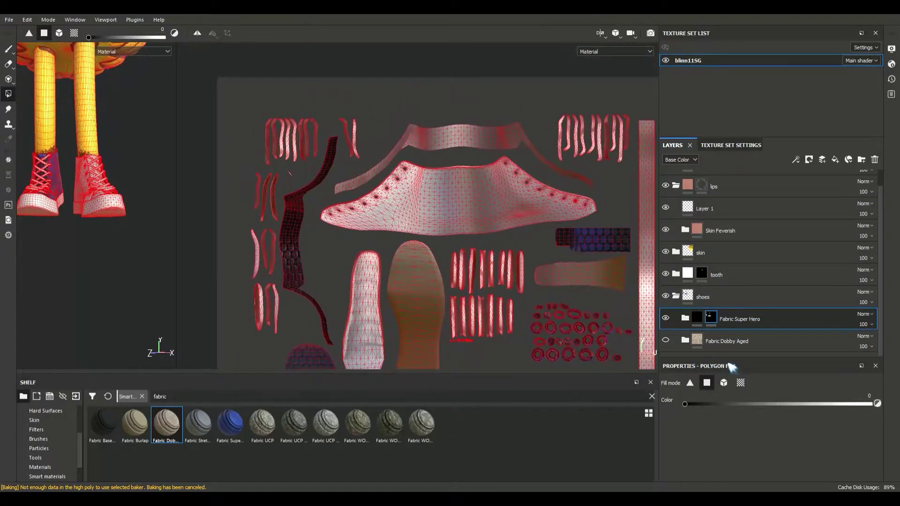
left_click(723, 382)
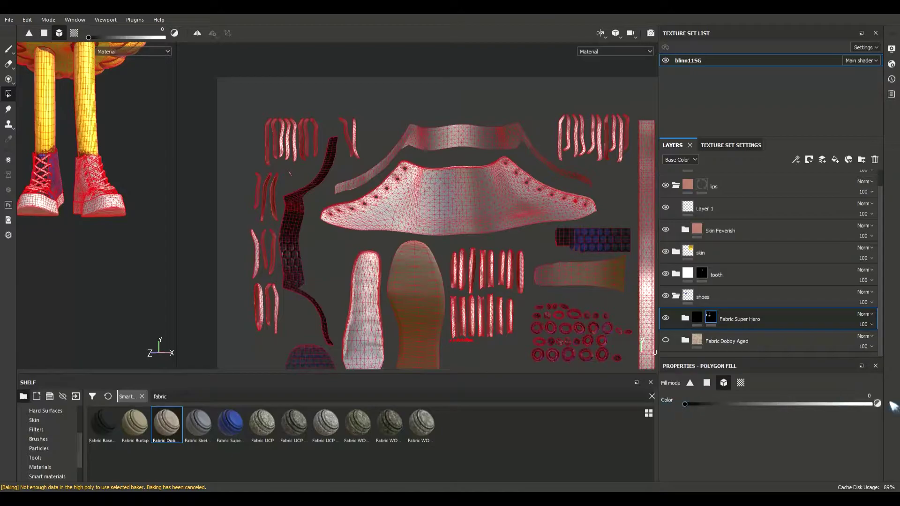
With the fill value at 1, cover the whole shoe mesh with hexagon fabric.
key("x")
left_click(472, 201)
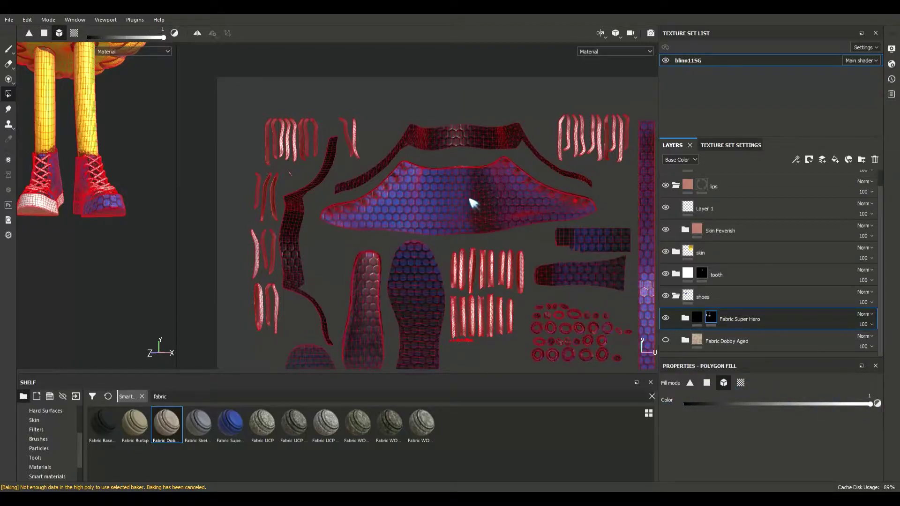
middle_click_drag(502, 201, 445, 162, "alt")
left_click_drag(128, 199, 159, 197, "alt")
middle_click_drag(565, 204, 469, 199, "alt")
right_click_drag(469, 199, 350, 209, "alt")
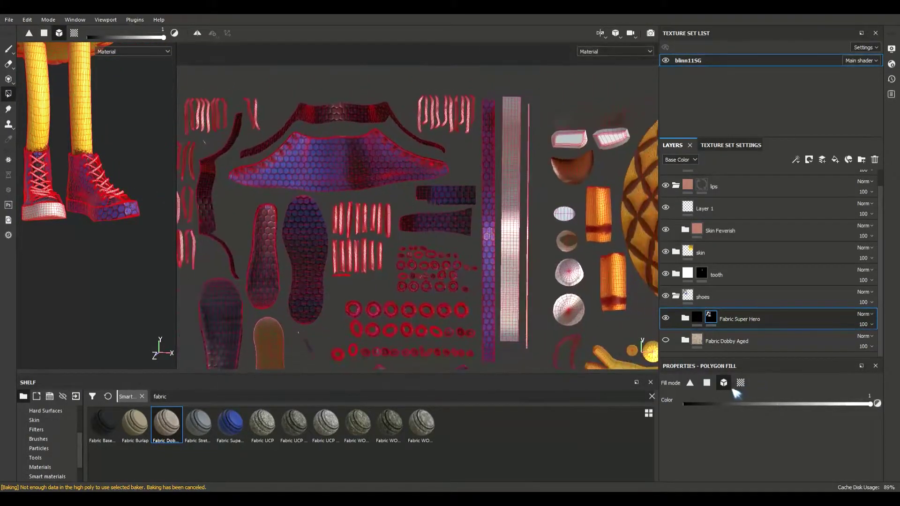
Switch to UV chunk fill with value 0 and remove the hexagon fabric from the long strap.
left_click(708, 383)
left_click_drag(694, 405, 685, 404)
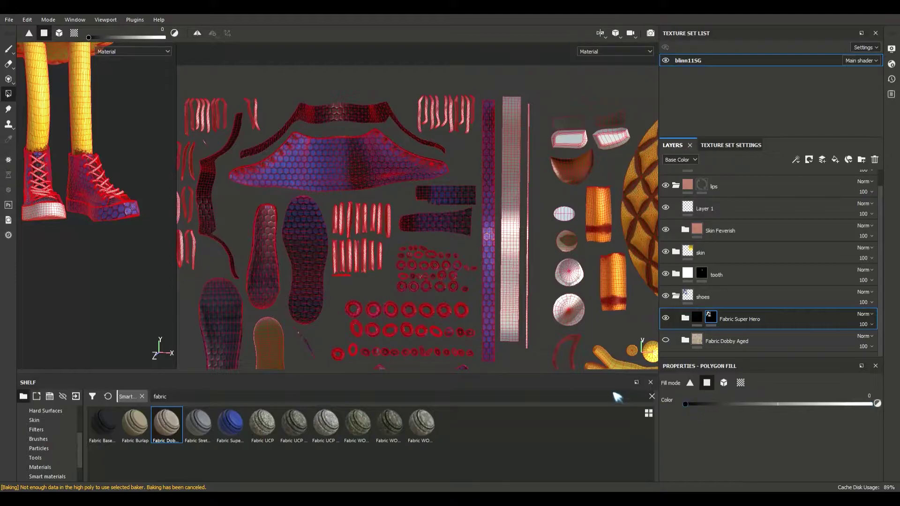
middle_click_drag(456, 238, 433, 201)
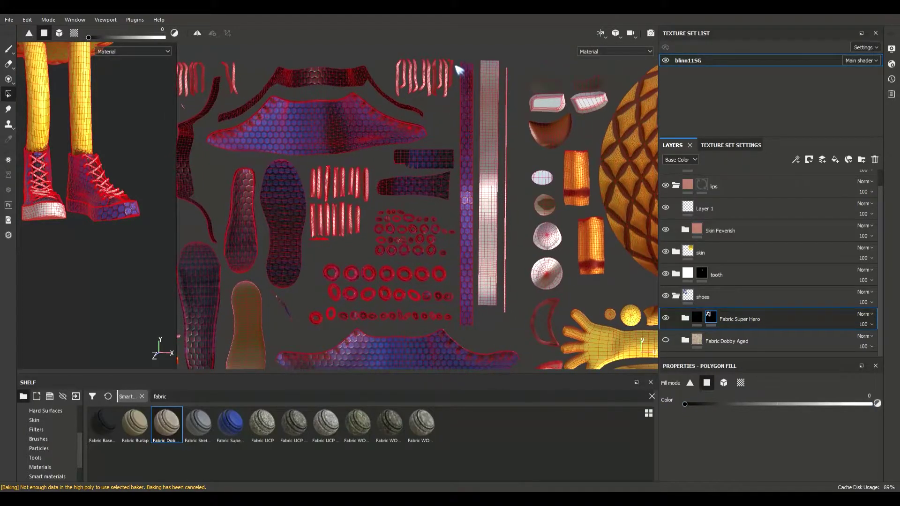
left_click(467, 183)
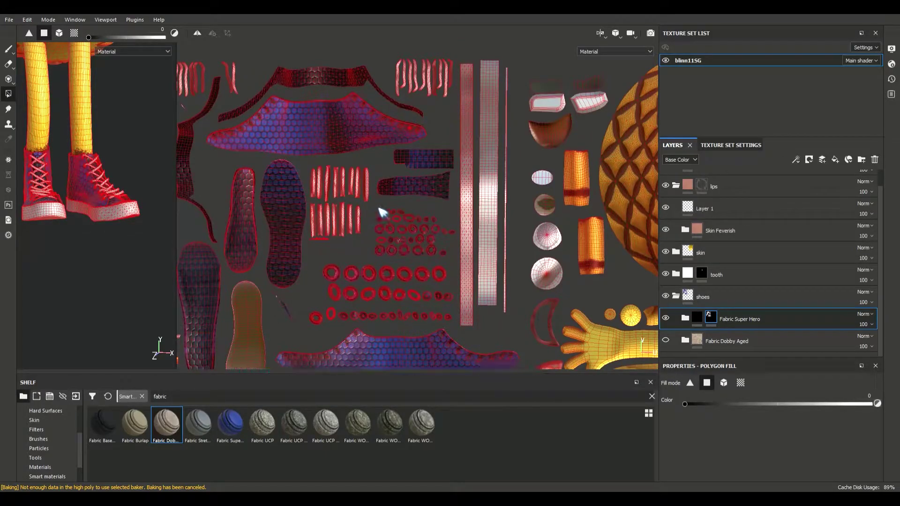
Remove the hexagon fabric from the outsole island and the leftover sliver at its edge.
left_click_drag(87, 199, 61, 162, "alt")
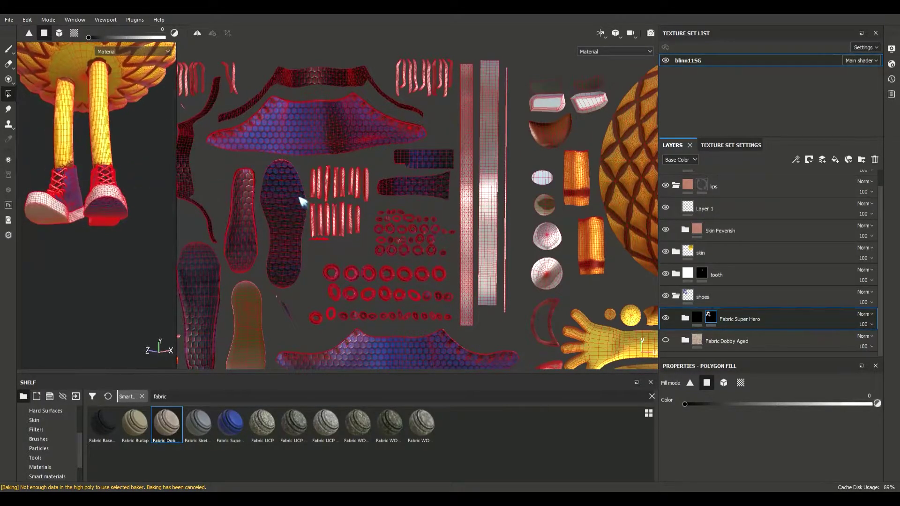
middle_click_drag(299, 197, 339, 190, "alt")
left_click_drag(87, 192, 89, 147, "alt")
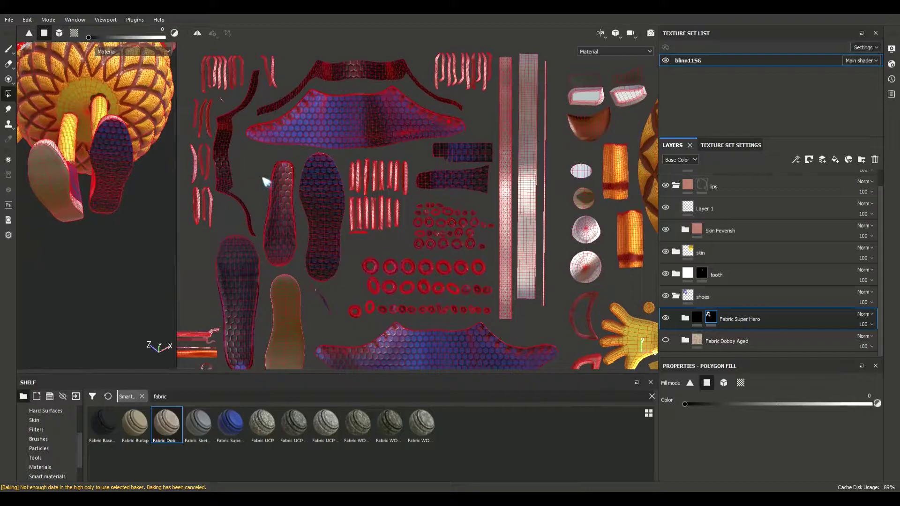
scroll(264, 182, "up", 5)
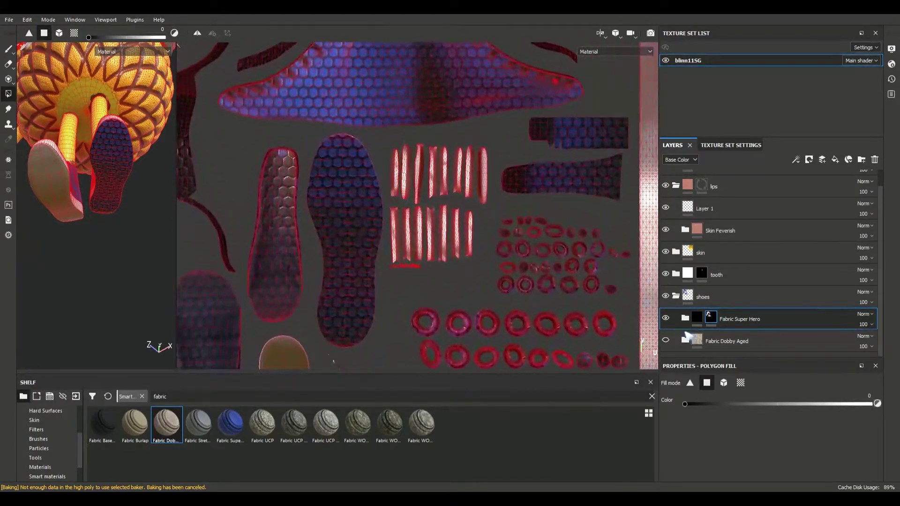
left_click(351, 263)
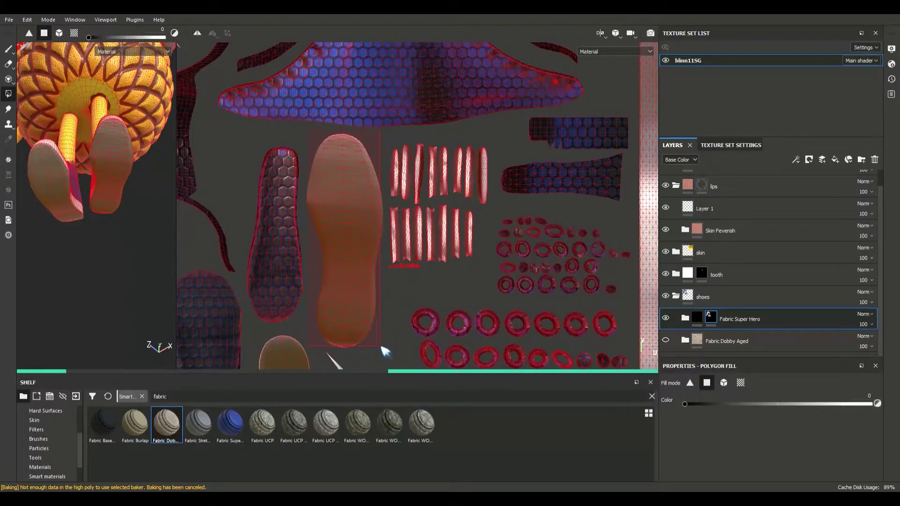
scroll(368, 346, "up", 5)
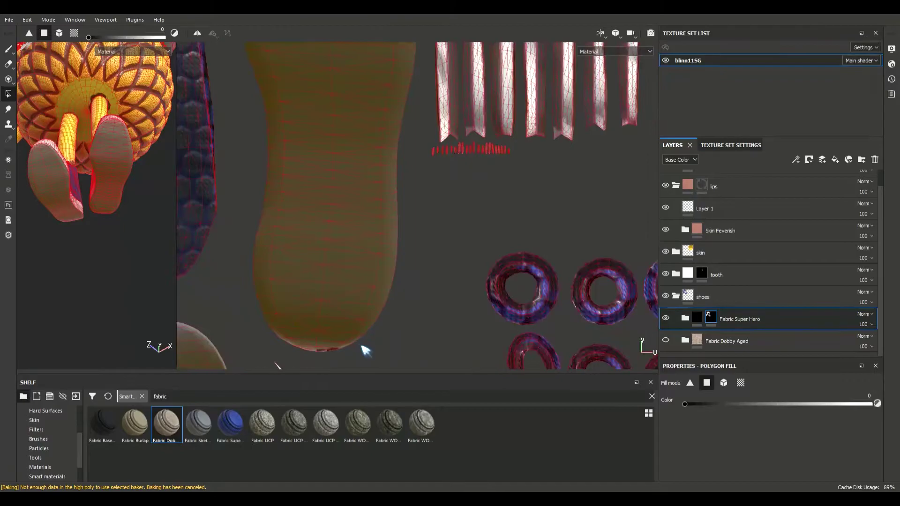
left_click_drag(304, 347, 281, 321)
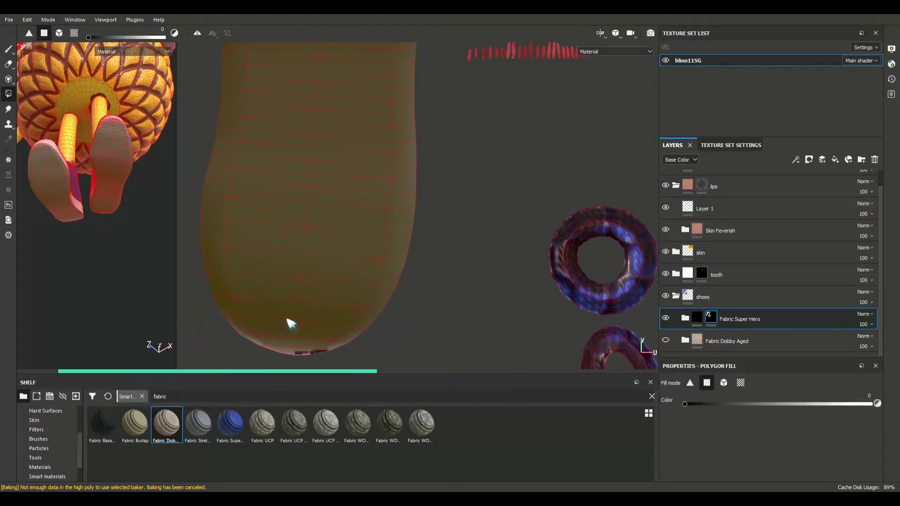
Bring the upper and insole UV islands into view and set the fill value to 1.
scroll(287, 319, "up", 3)
scroll(290, 322, "down", 4)
left_click_drag(107, 246, 110, 272, "alt")
right_click_drag(110, 273, 258, 273, "alt")
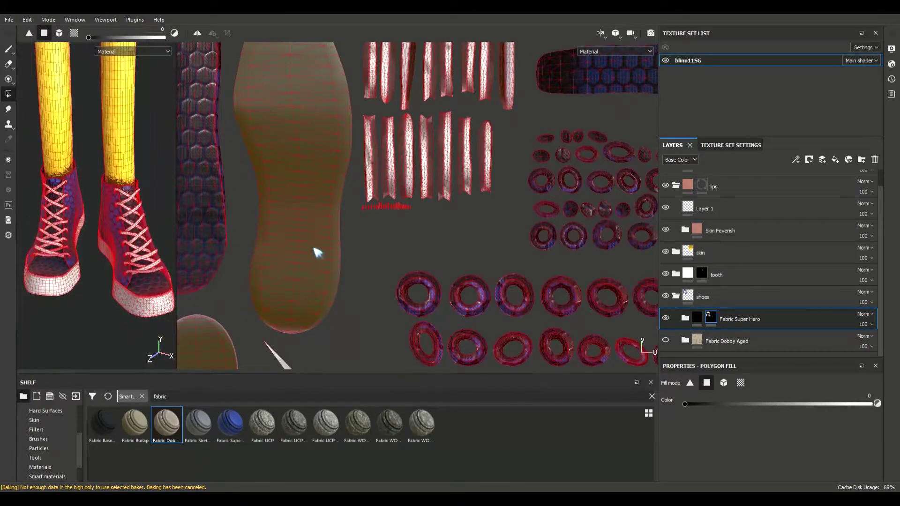
scroll(316, 252, "down", 3)
left_click_drag(178, 275, 164, 263)
mouse_move(238, 262)
left_mouse_down("alt")
mouse_move(270, 258)
mouse_move(250, 254)
left_mouse_up("alt")
middle_click_drag(341, 296, 342, 227)
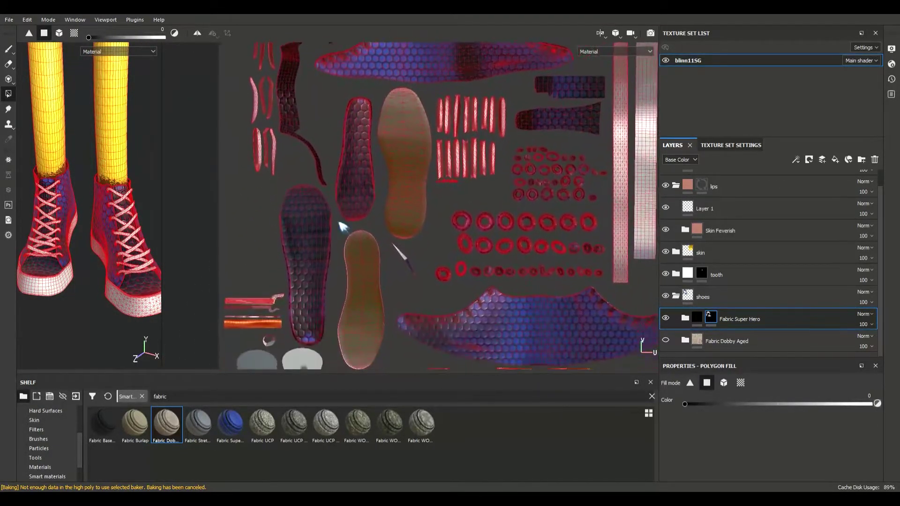
scroll(343, 227, "up", 5)
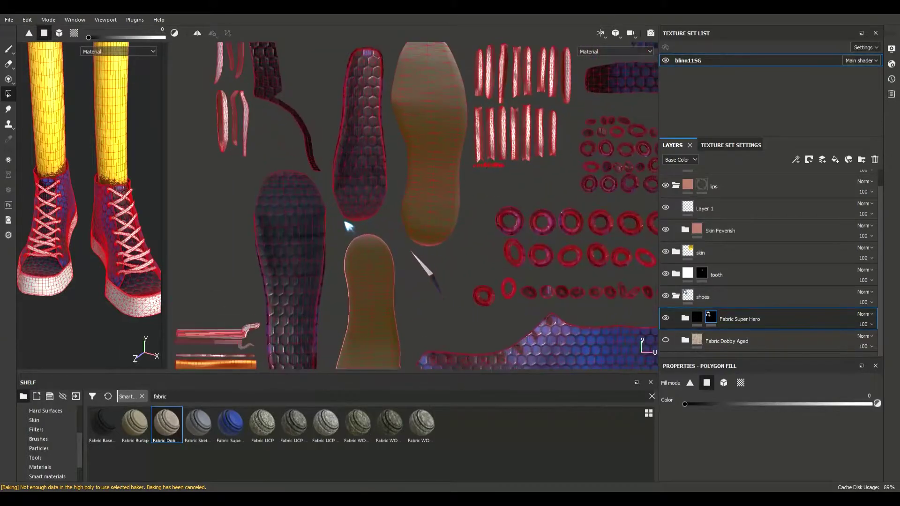
middle_click_drag(291, 215, 342, 233)
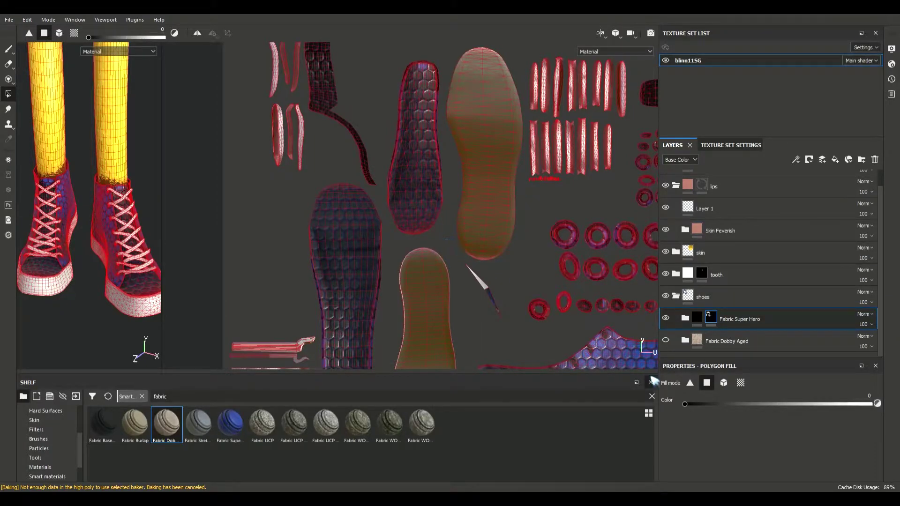
left_click_drag(698, 406, 867, 402)
With fill value 0, clear the hexagon fabric from all insole faces, then select the Fabric Dobby Aged layer.
left_click_drag(720, 407, 658, 408)
left_click_drag(413, 81, 390, 40)
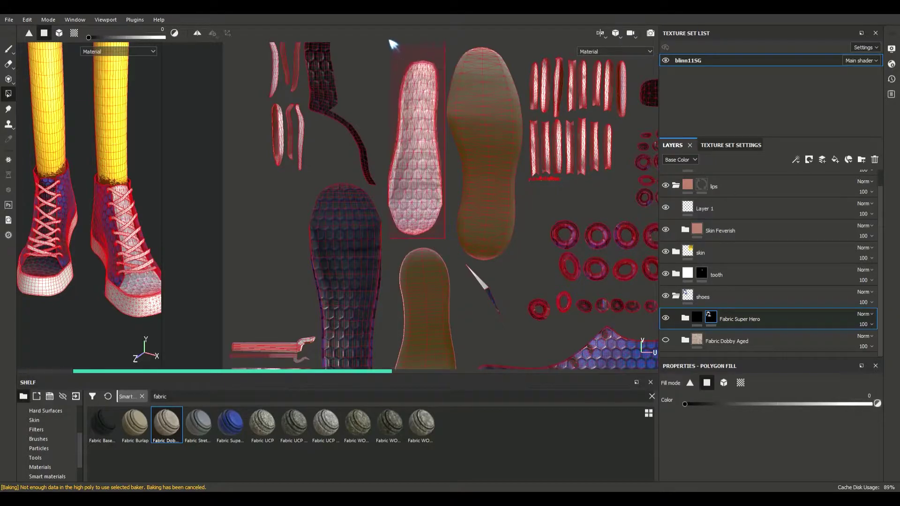
middle_click_drag(379, 150, 397, 28, "alt")
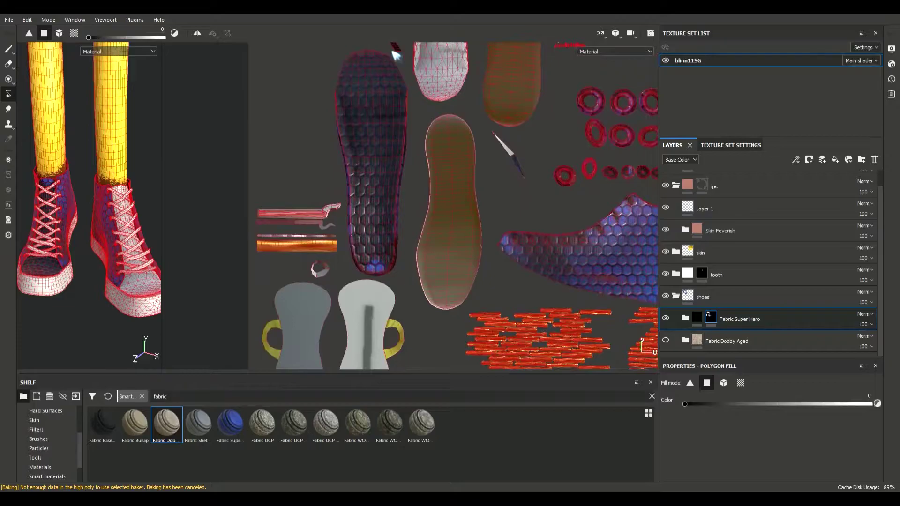
middle_click_drag(402, 112, 406, 136, "alt")
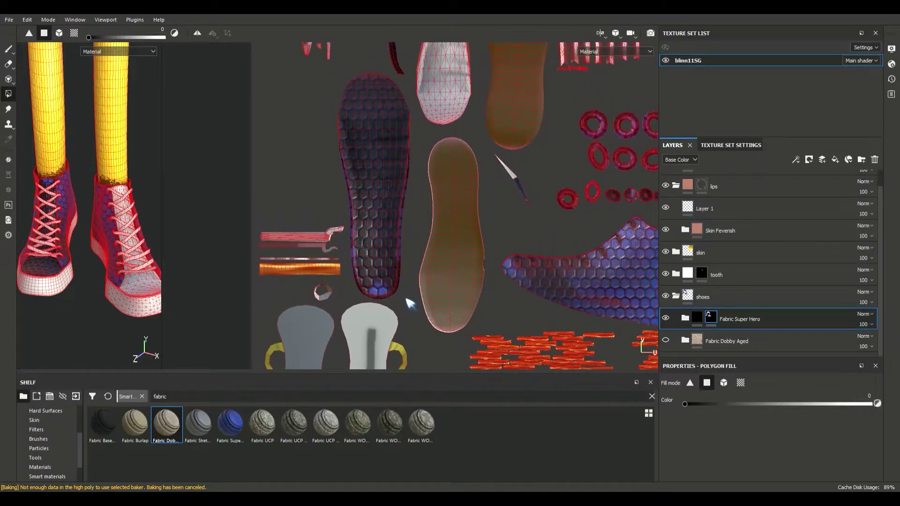
left_click(367, 195)
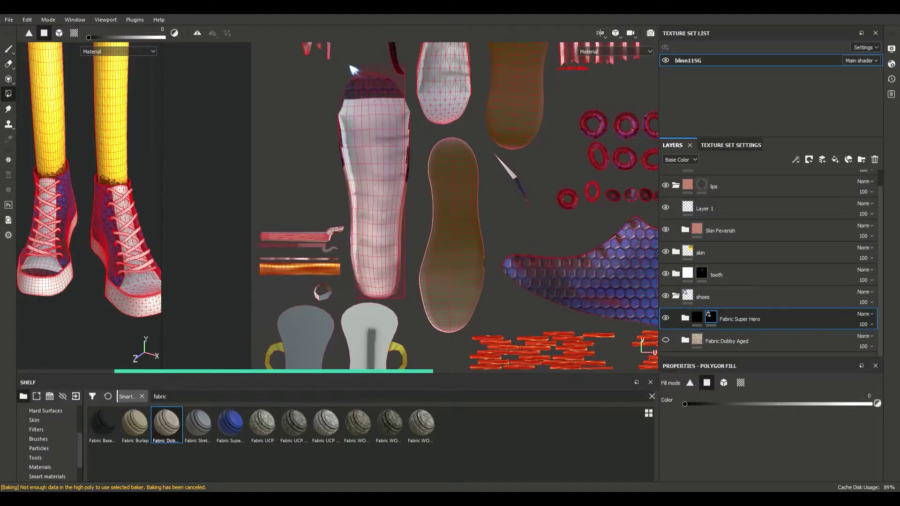
left_click_drag(348, 69, 347, 76)
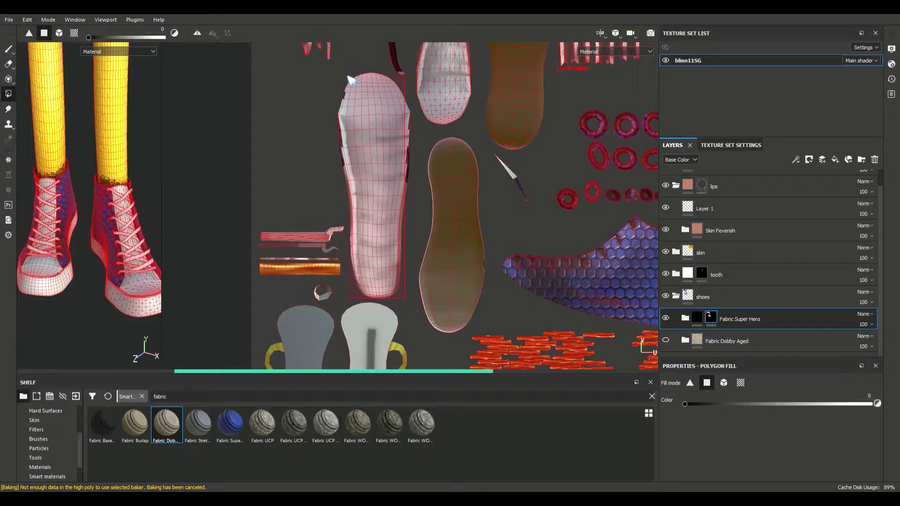
left_click_drag(317, 106, 362, 173)
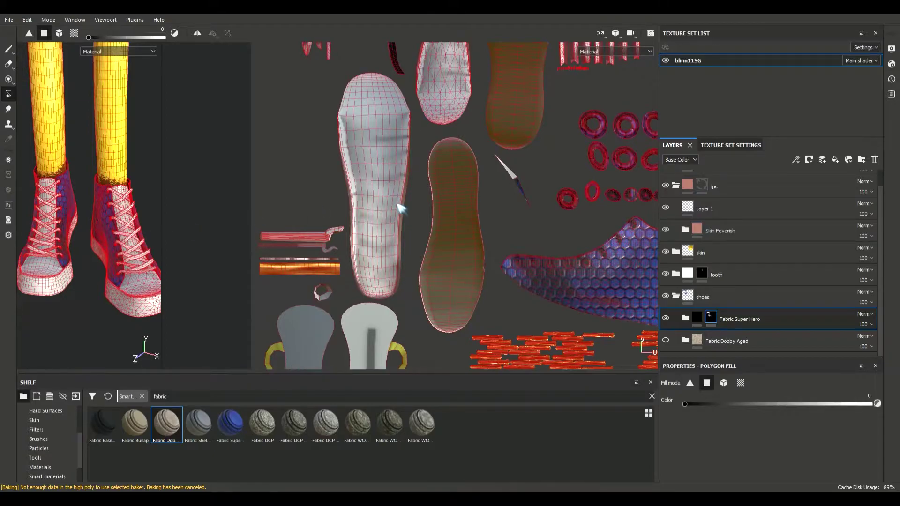
scroll(397, 202, "down", 3)
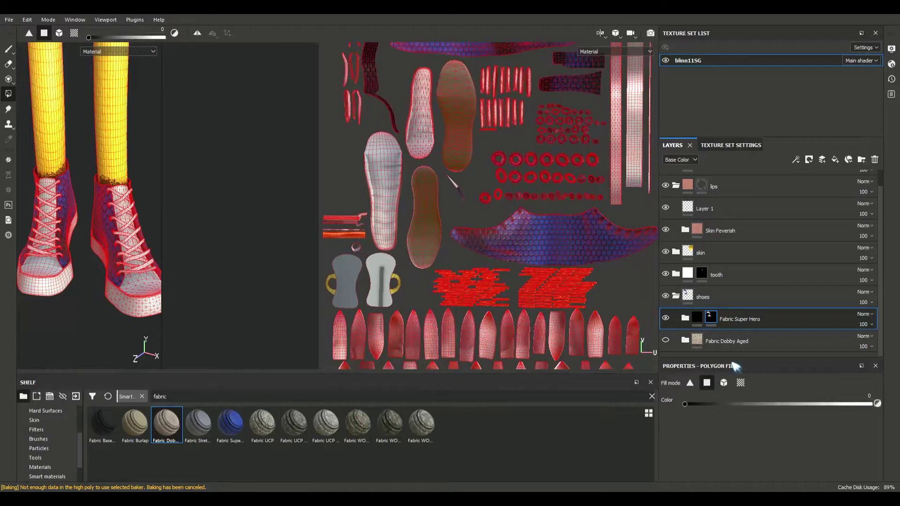
left_click(748, 341)
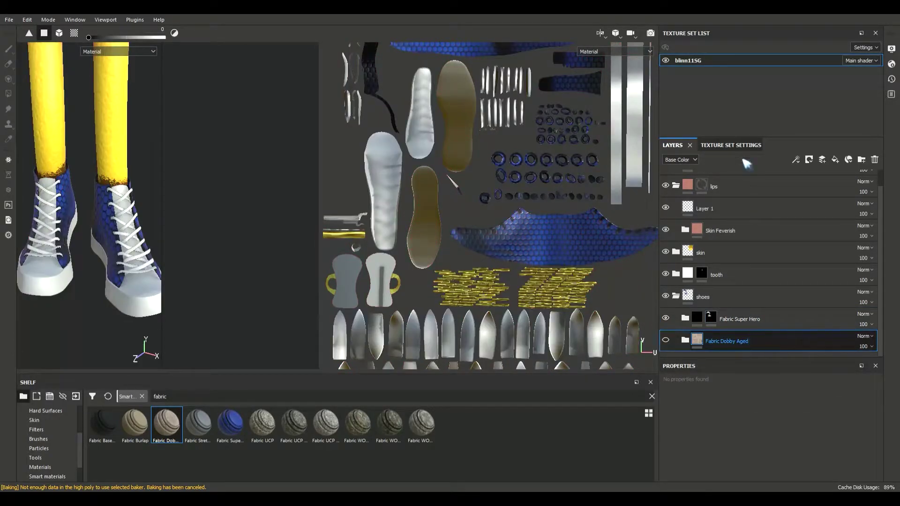
left_click(773, 23)
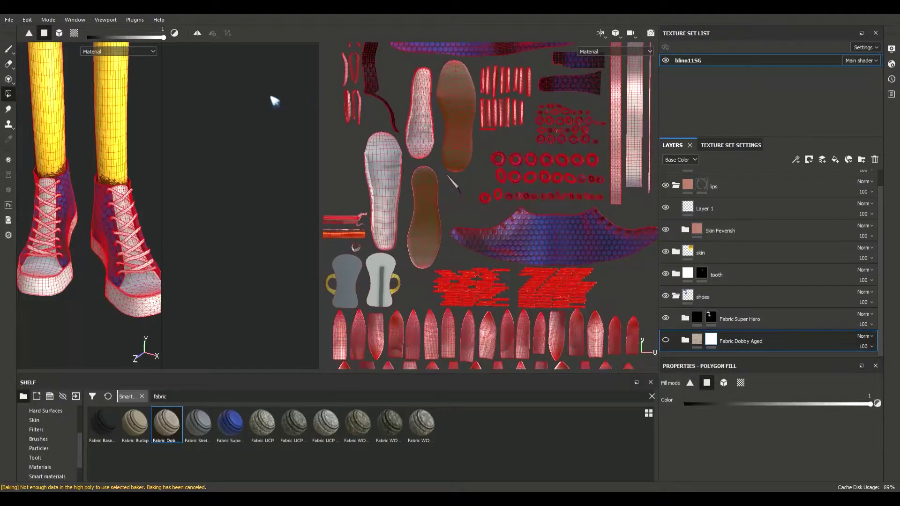
scroll(368, 143, "up", 5)
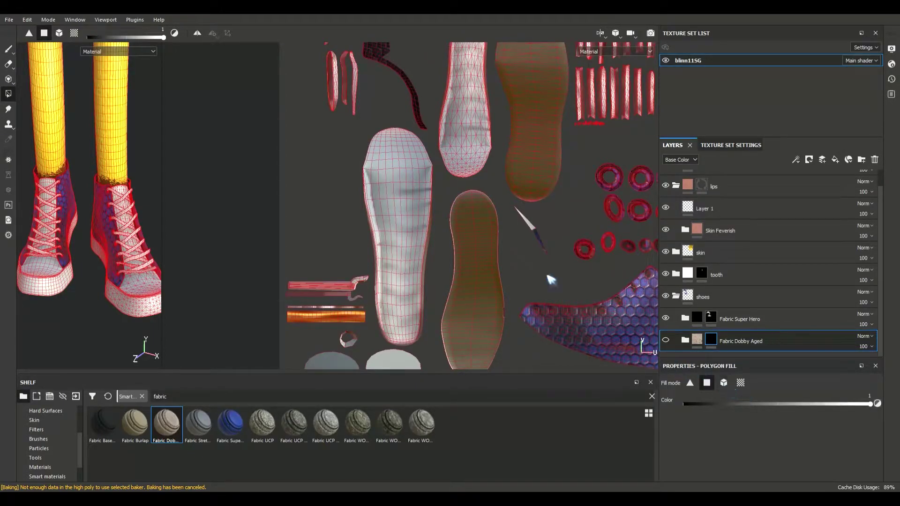
left_click(366, 126)
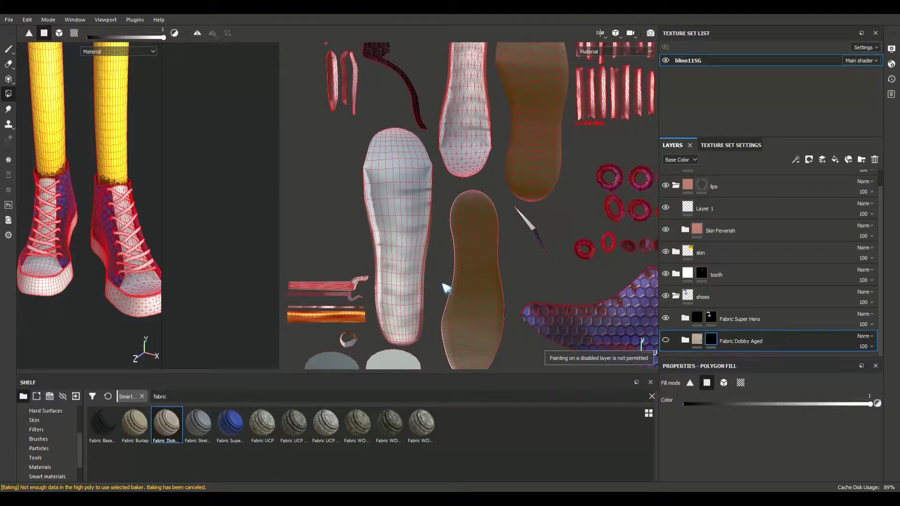
left_click(359, 170)
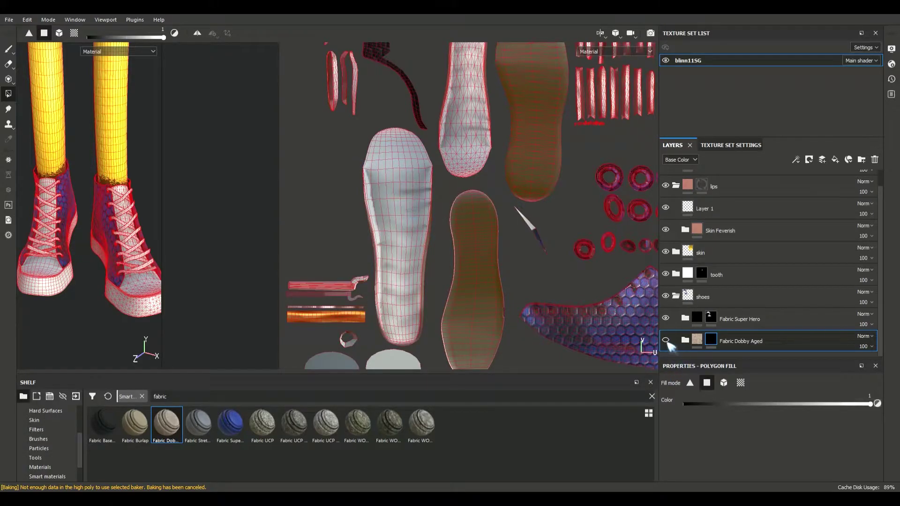
Fill the insole UV islands with the Fabric Dobby Aged fabric.
left_click_drag(368, 135, 415, 218)
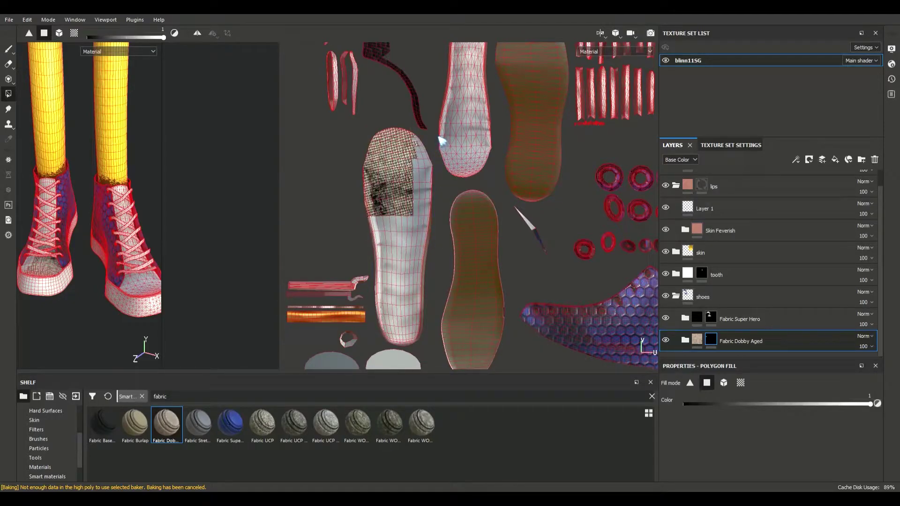
left_click_drag(413, 211, 375, 344)
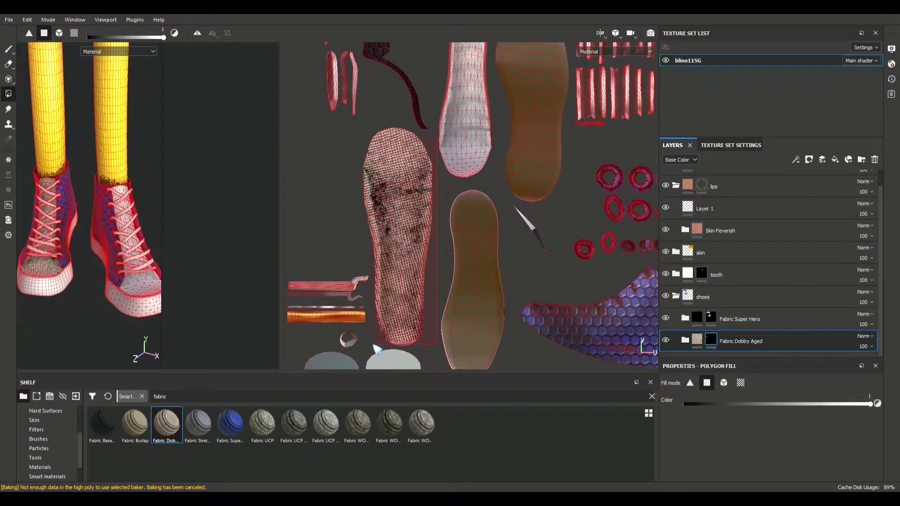
middle_click_drag(483, 215, 435, 373)
left_click_drag(385, 166, 446, 342)
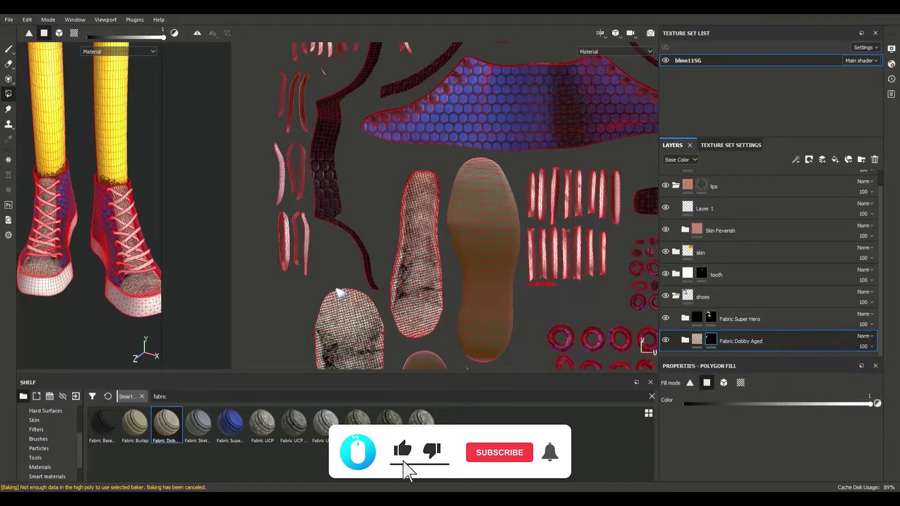
Inspect the fabric insoles in 3D, then undo the fill so they stay white.
scroll(408, 277, "up", 5)
scroll(373, 206, "up", 3)
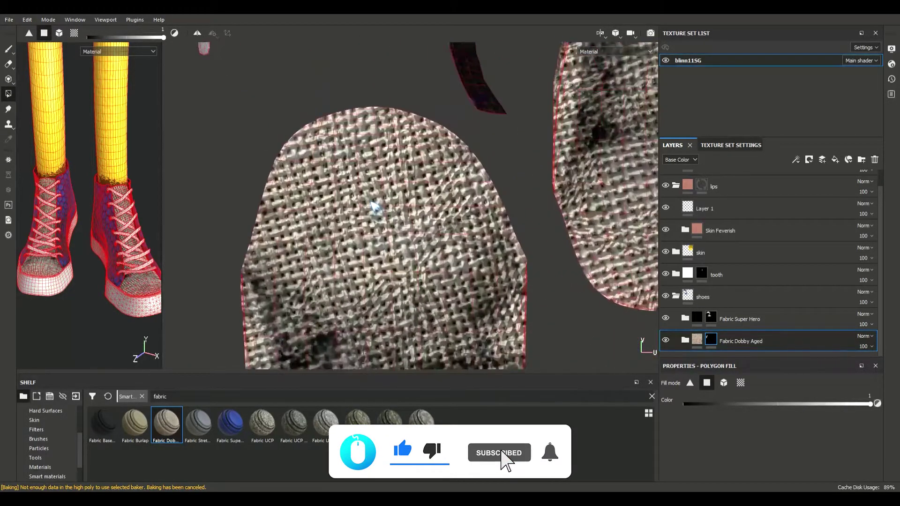
scroll(149, 219, "down", 2)
mouse_move(59, 240)
left_mouse_down("alt")
mouse_move(157, 249)
mouse_move(56, 241)
left_mouse_up("alt")
right_click_drag(56, 240, 89, 206, "alt")
key("ctrl")
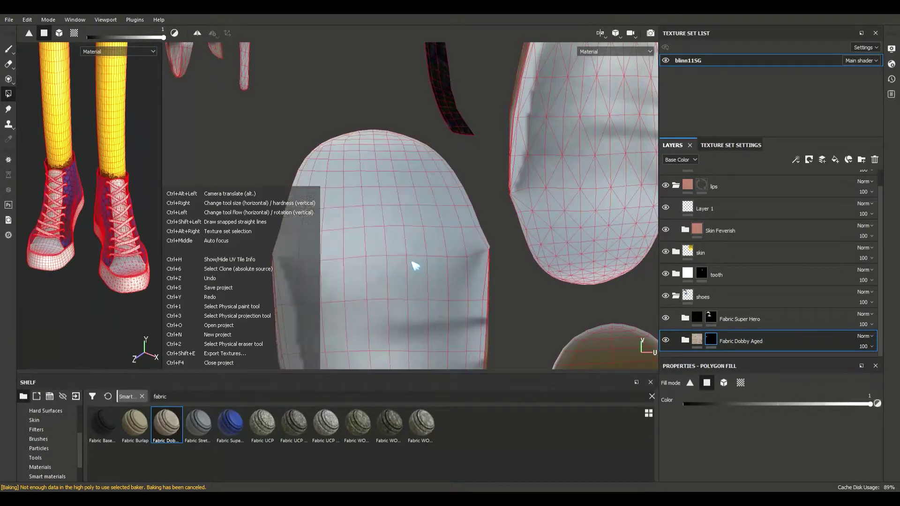
scroll(415, 266, "down", 3)
Fill both sole UV islands with the Fabric Dobby Aged fabric.
scroll(415, 266, "down", 6)
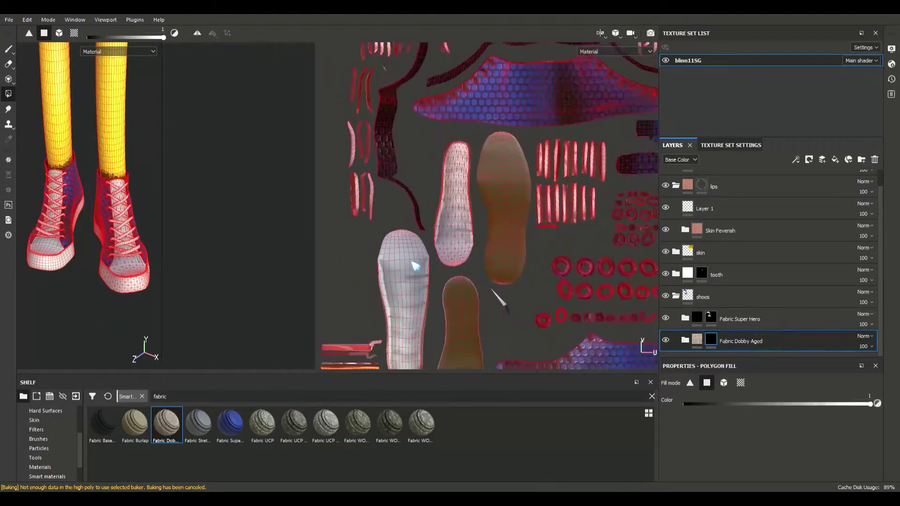
middle_click_drag(415, 266, 419, 134, "alt")
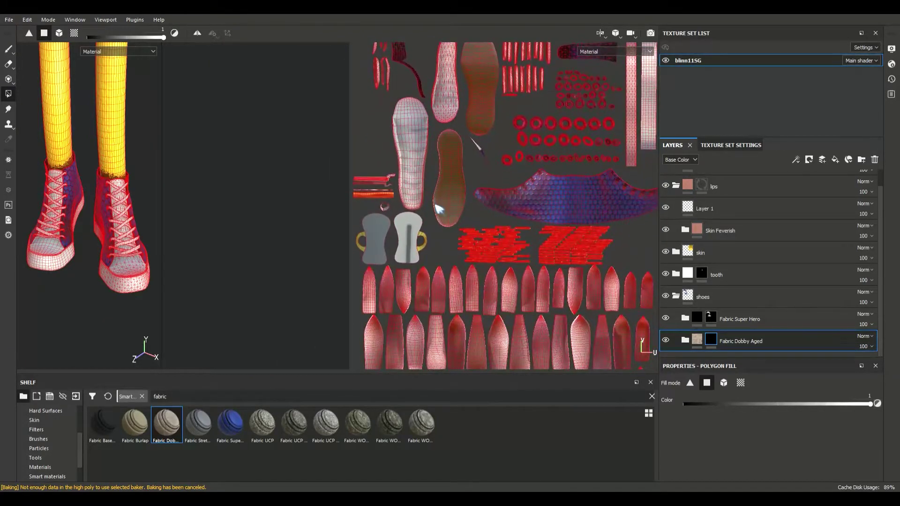
middle_click_drag(483, 228, 434, 313)
middle_click_drag(457, 270, 479, 264, "alt")
left_click_drag(82, 249, 86, 146, "alt")
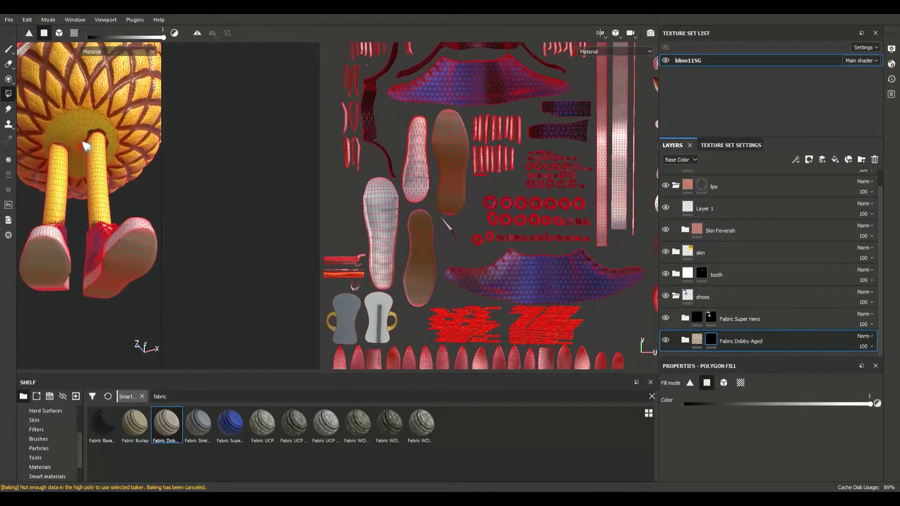
scroll(407, 273, "up", 5)
middle_click_drag(407, 274, 357, 233)
scroll(358, 233, "down", 1)
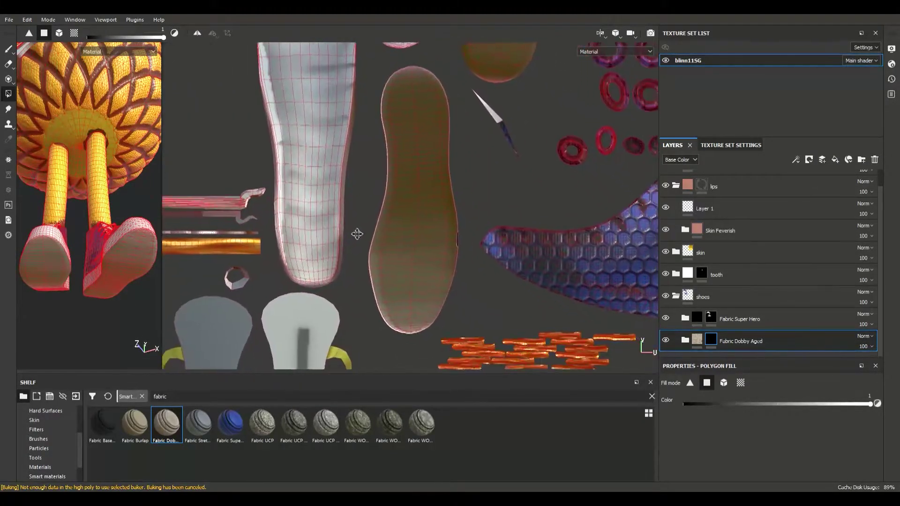
left_click(424, 245)
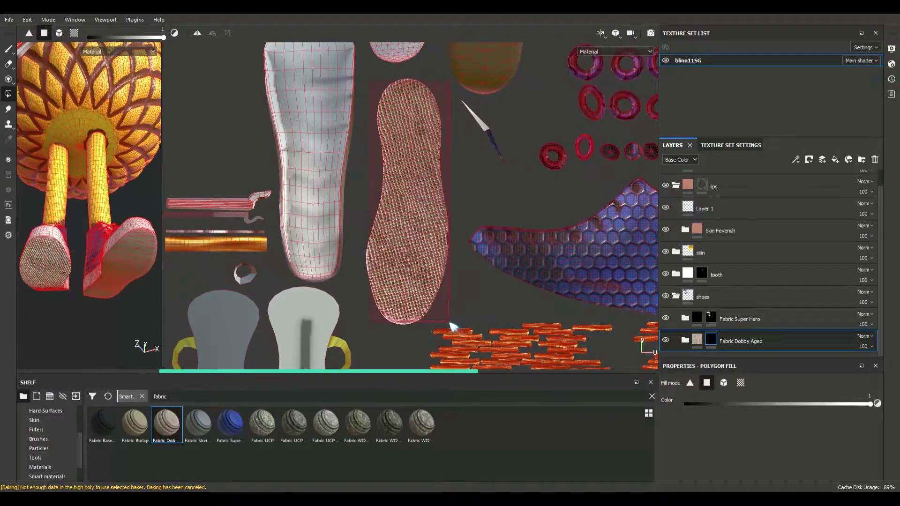
middle_click_drag(462, 201, 425, 431, "alt")
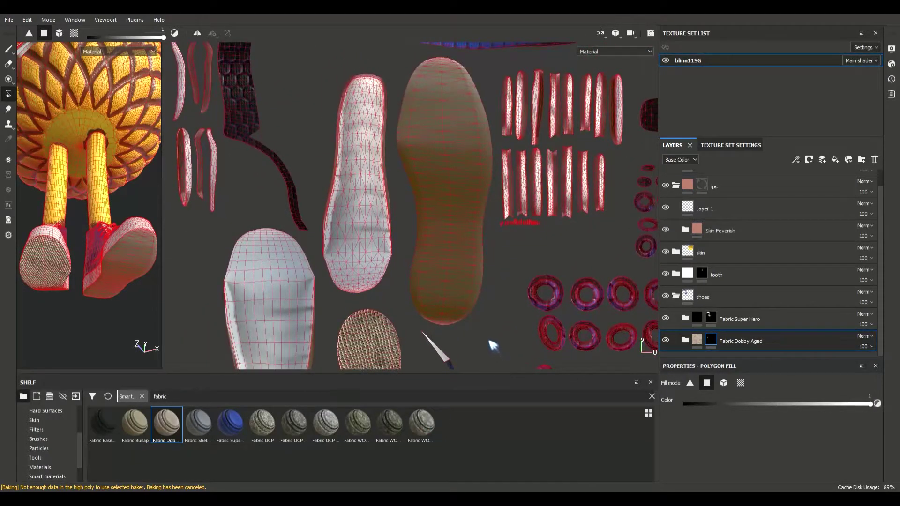
left_click(426, 142)
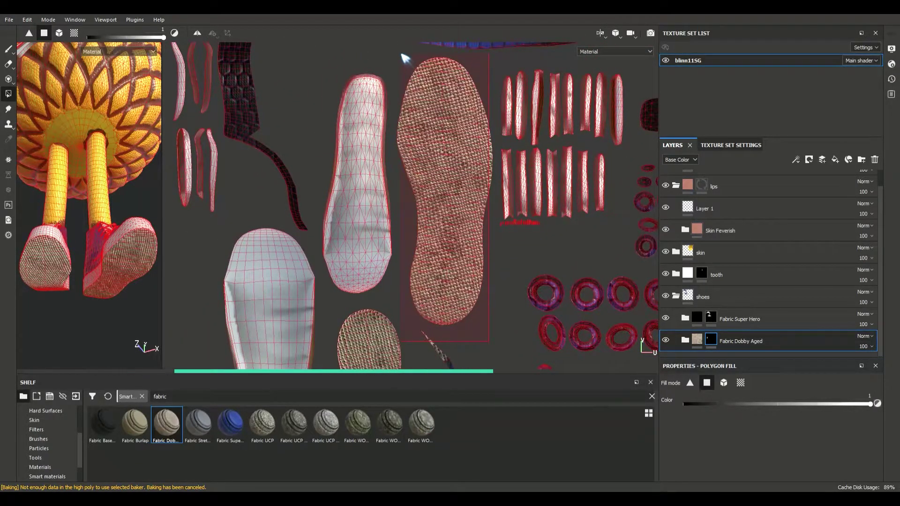
Fill the thin strip island beside the sole with the fabric.
left_click(442, 355)
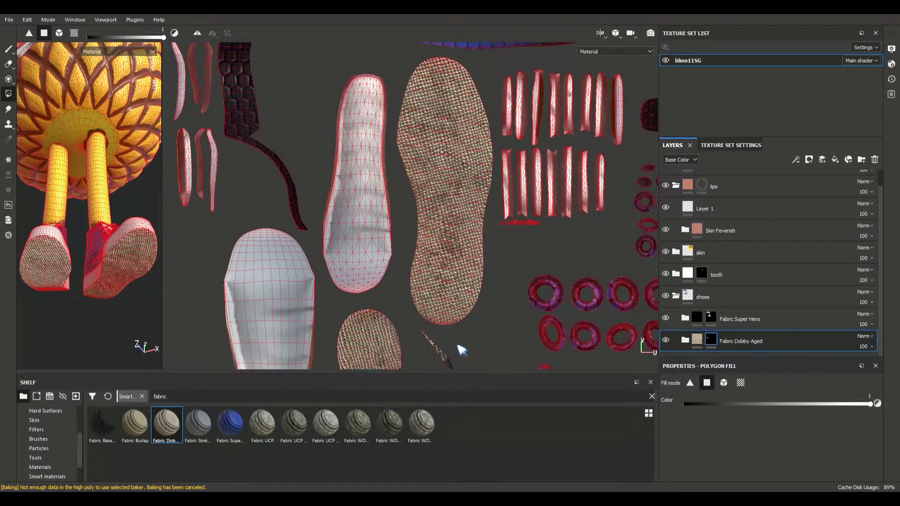
middle_click_drag(466, 341, 472, 280)
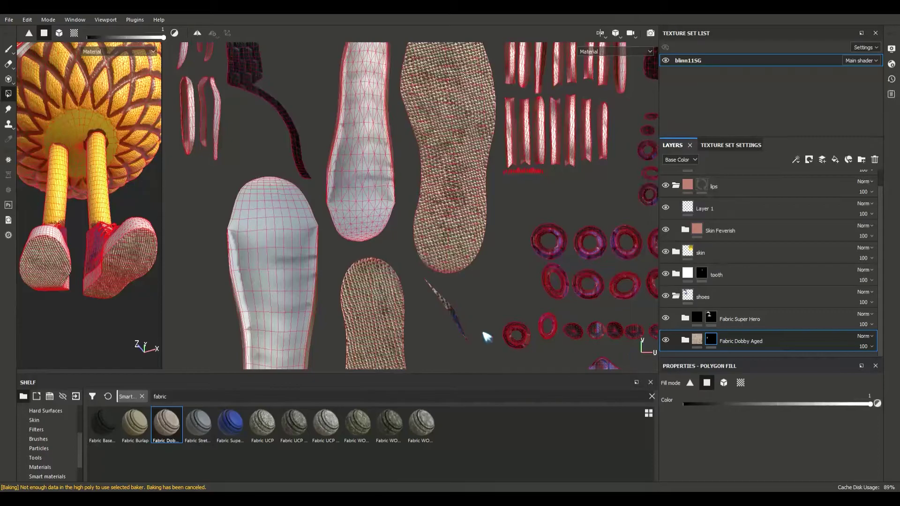
left_click(440, 318)
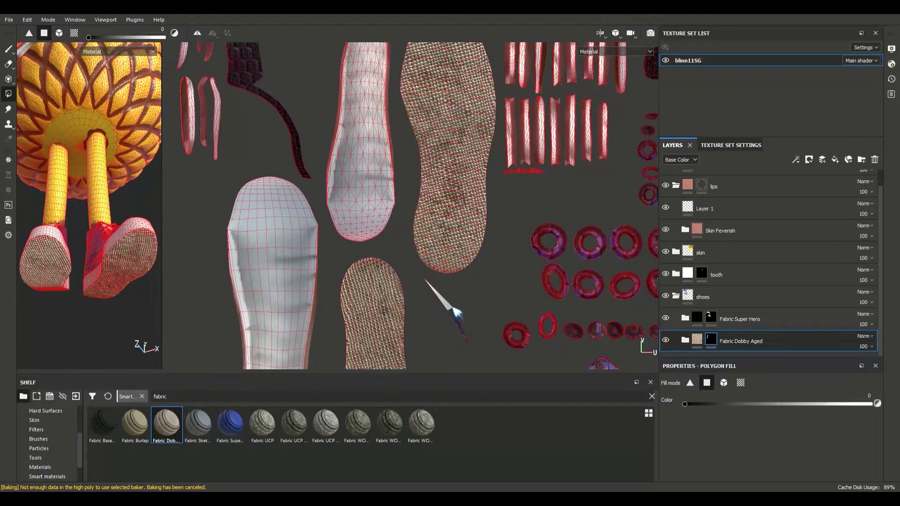
scroll(449, 310, "up", 3)
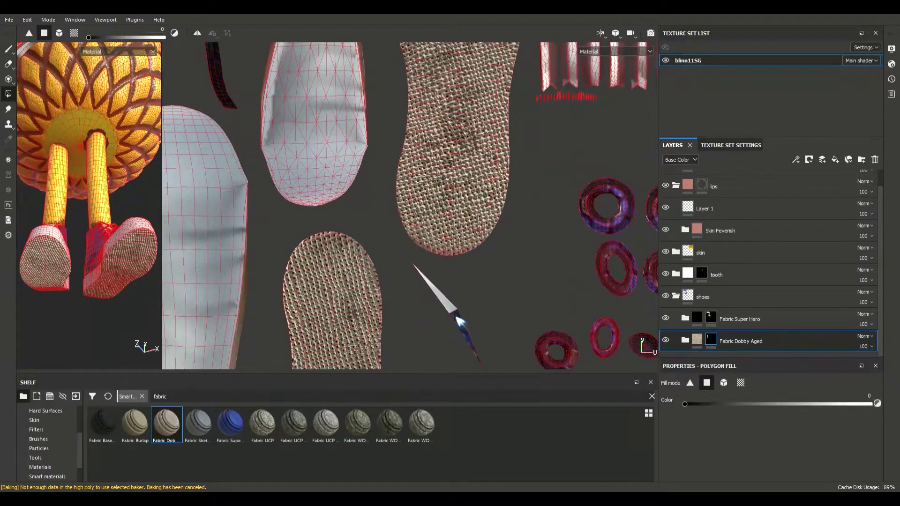
scroll(457, 319, "down", 2)
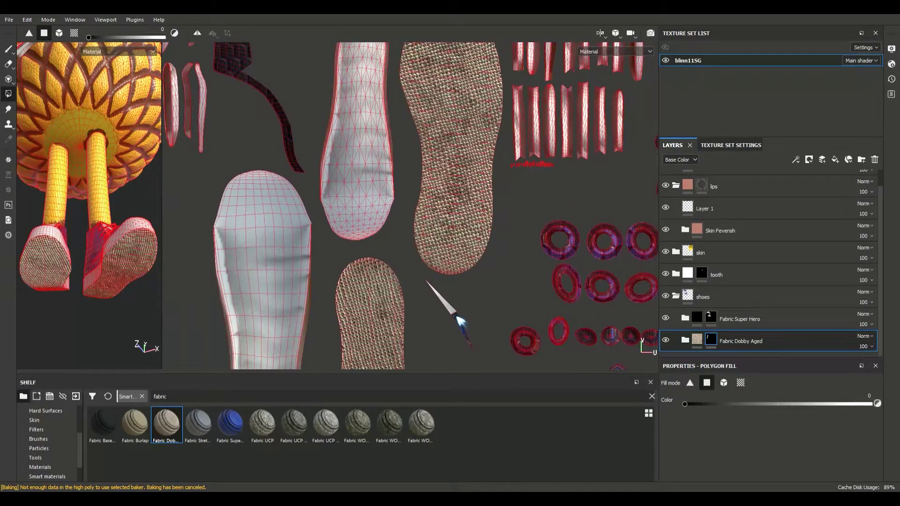
scroll(461, 307, "down", 2)
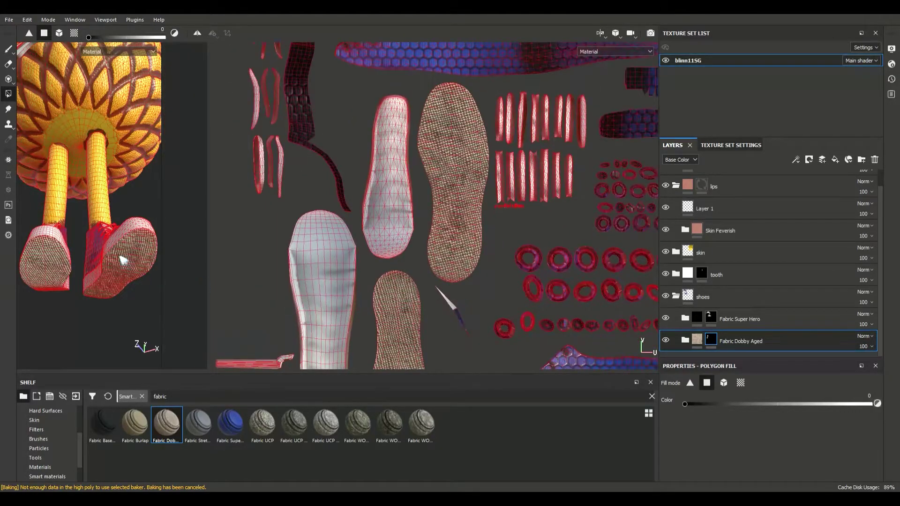
left_click_drag(96, 253, 113, 295, "alt")
scroll(416, 285, "down", 4)
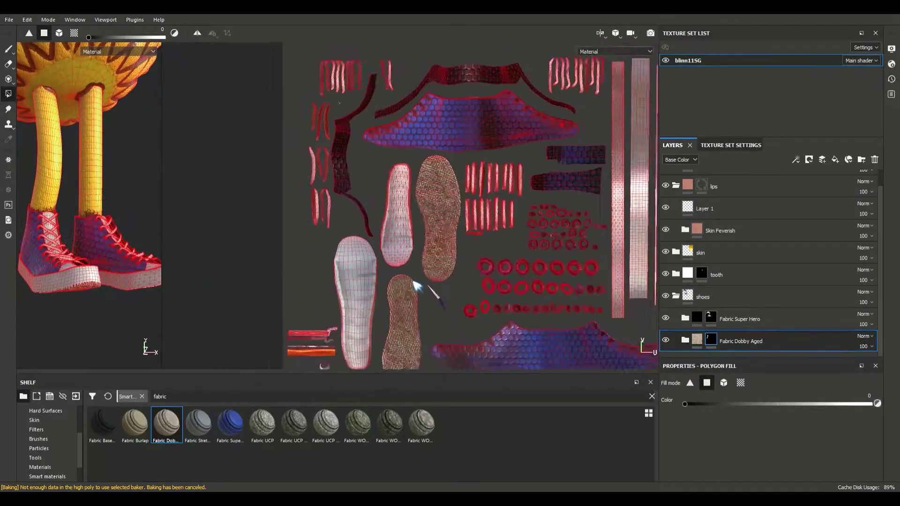
Box-select the long vertical strips and apply the fabric with fill value 1.
middle_click_drag(481, 251, 393, 287, "alt")
scroll(457, 276, "up", 4)
middle_click_drag(458, 277, 461, 262, "alt")
left_click_drag(483, 62, 528, 360)
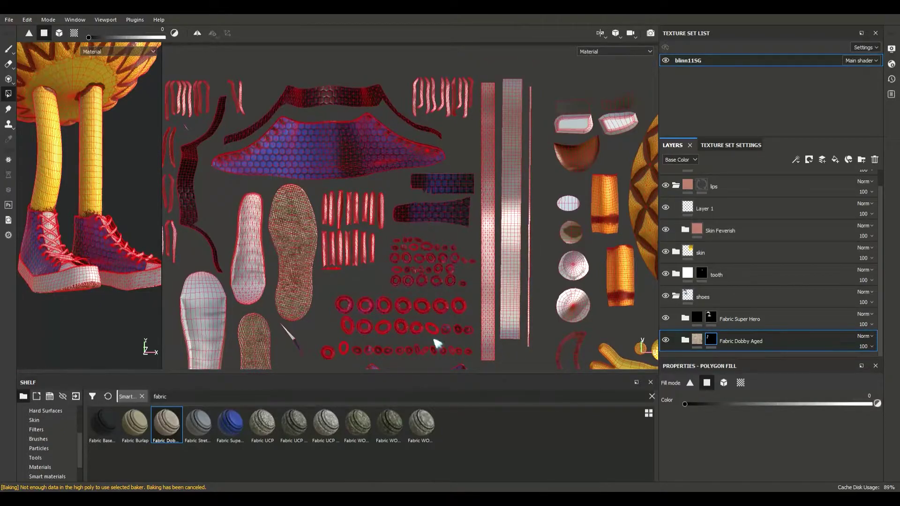
left_click_drag(707, 404, 898, 404)
left_click(490, 165)
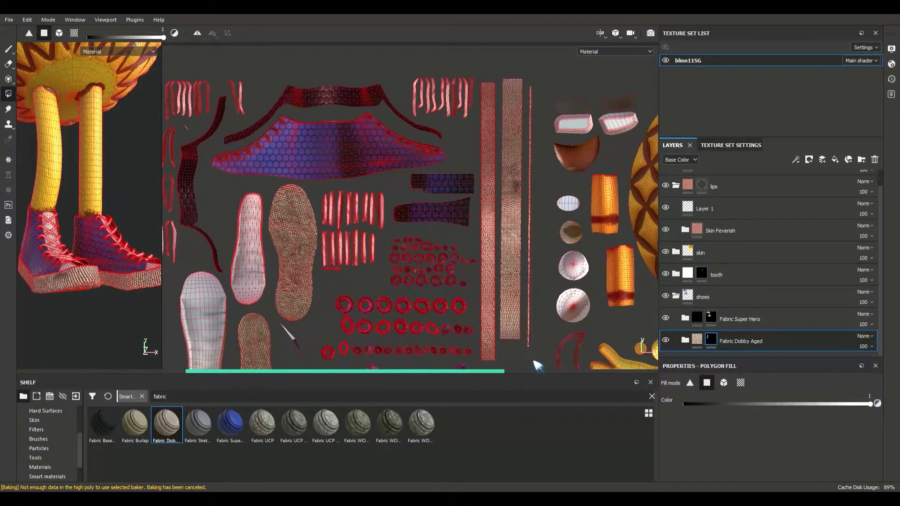
left_click_drag(114, 278, 86, 326, "alt")
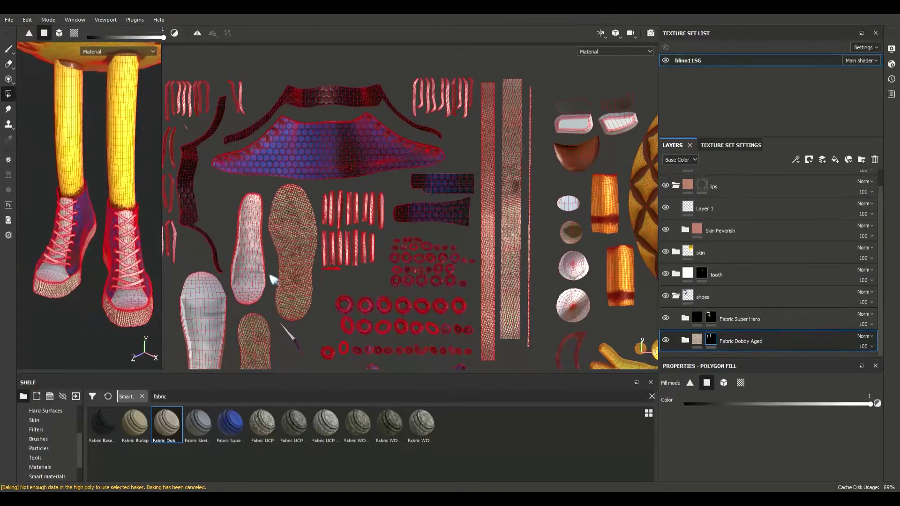
middle_click_drag(328, 264, 397, 203)
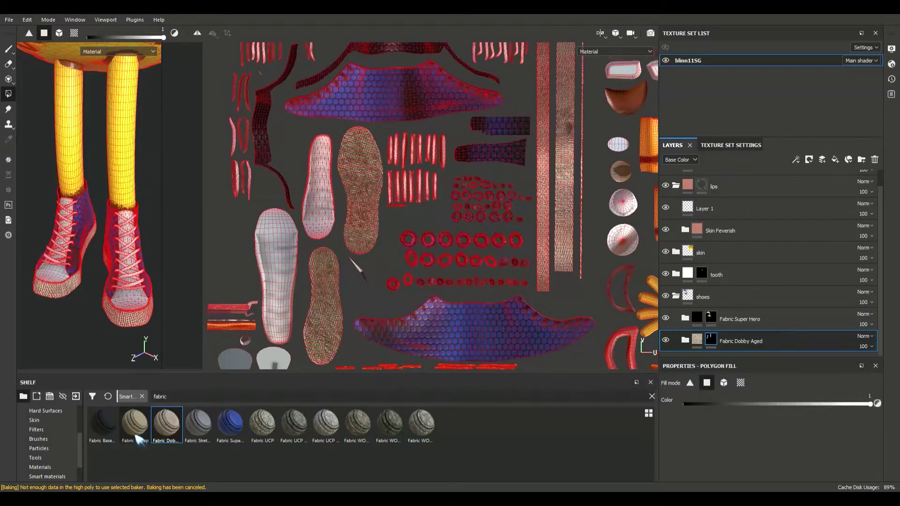
left_click_drag(138, 427, 787, 367)
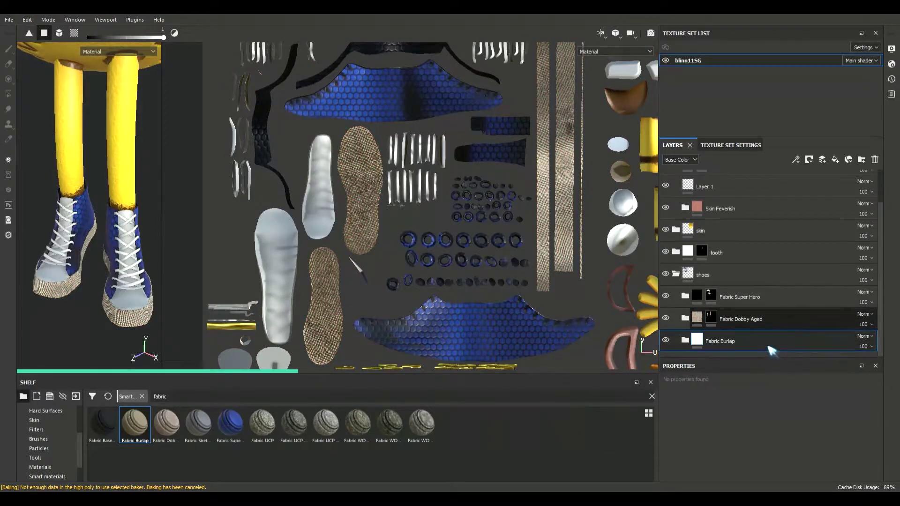
left_click(676, 274)
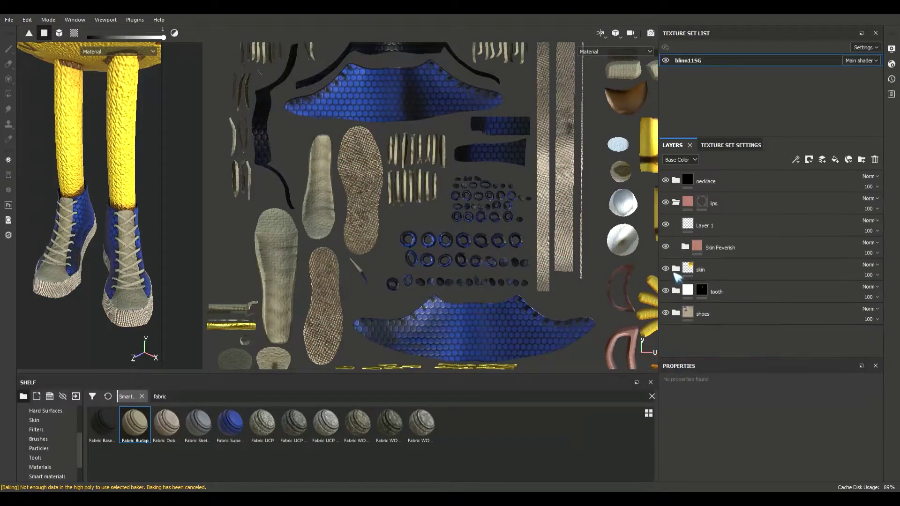
left_click(676, 314)
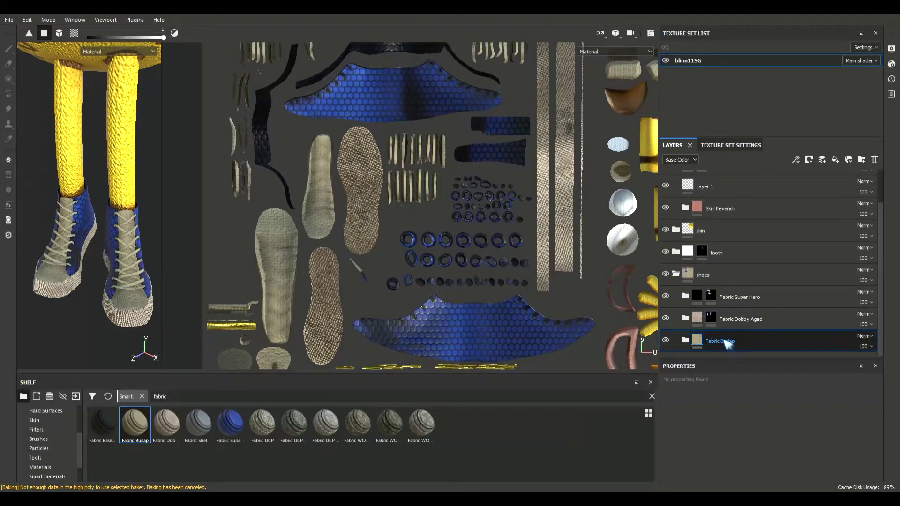
scroll(137, 248, "up", 2)
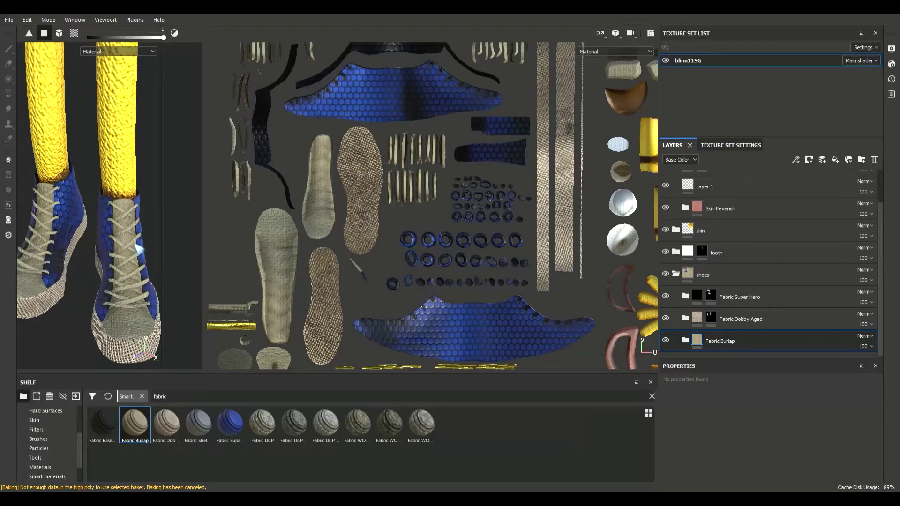
scroll(136, 248, "up", 3)
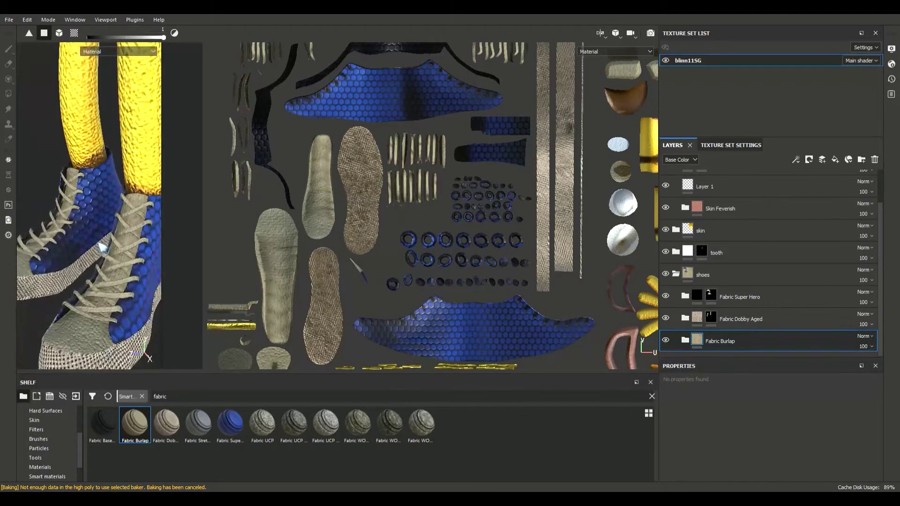
scroll(102, 247, "down", 4)
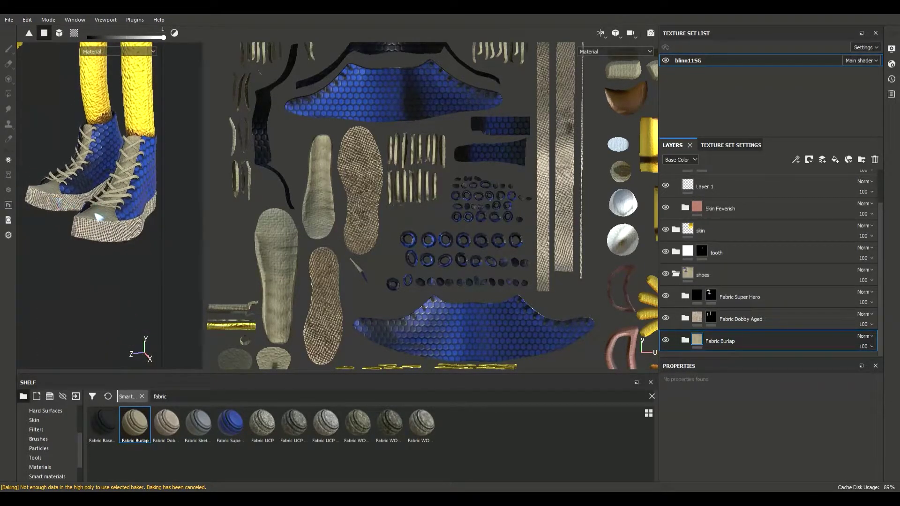
left_click_drag(95, 214, 121, 226, "alt")
middle_click_drag(95, 222, 170, 272, "alt")
left_click_drag(165, 264, 127, 255, "alt")
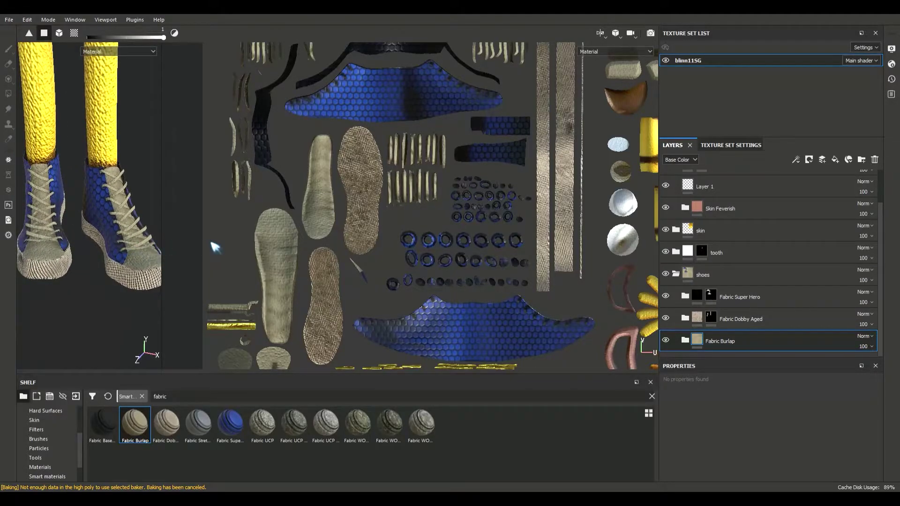
Undo the Fabric Burlap layer and fill the long vertical strips on the Fabric Dobby Aged mask.
key("ctrl+z")
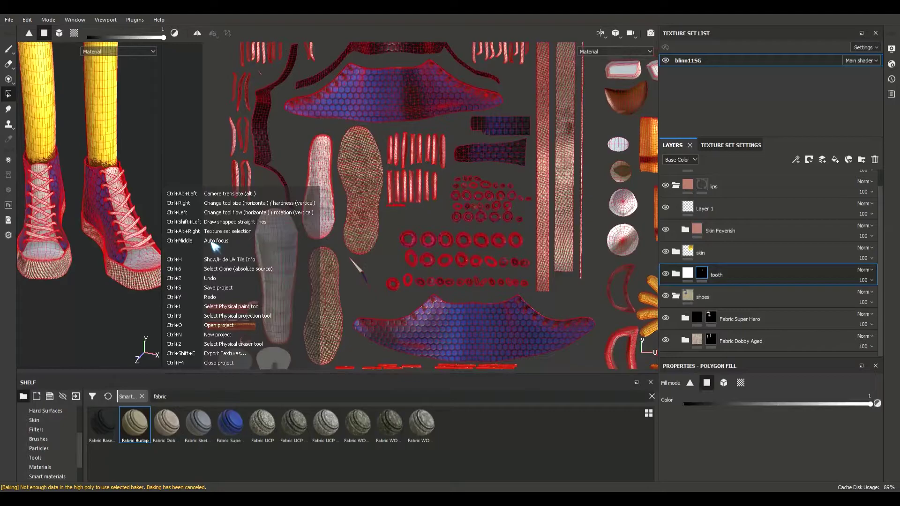
middle_click_drag(379, 239, 257, 305, "alt")
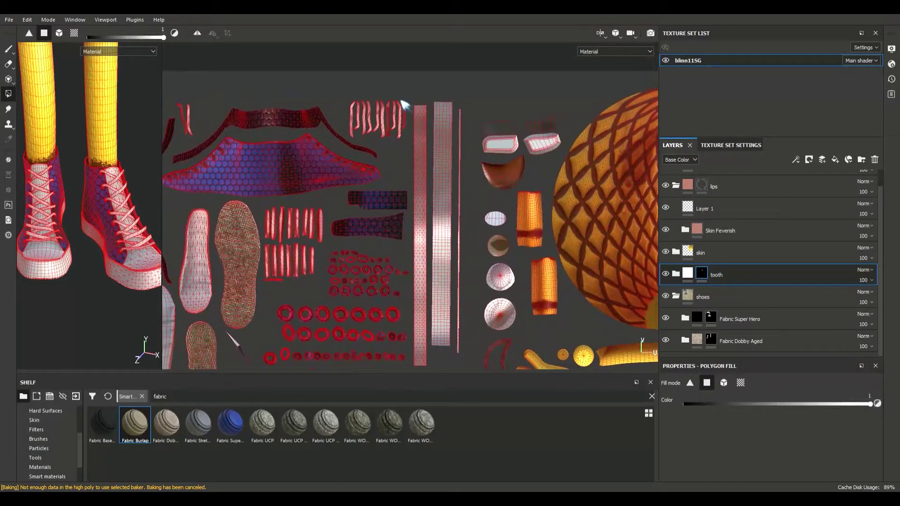
left_click_drag(414, 99, 467, 370)
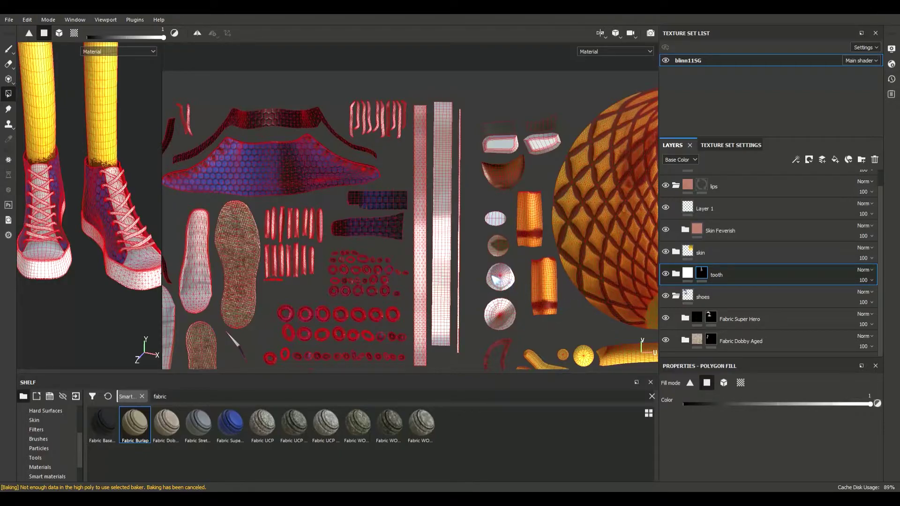
left_click(739, 342)
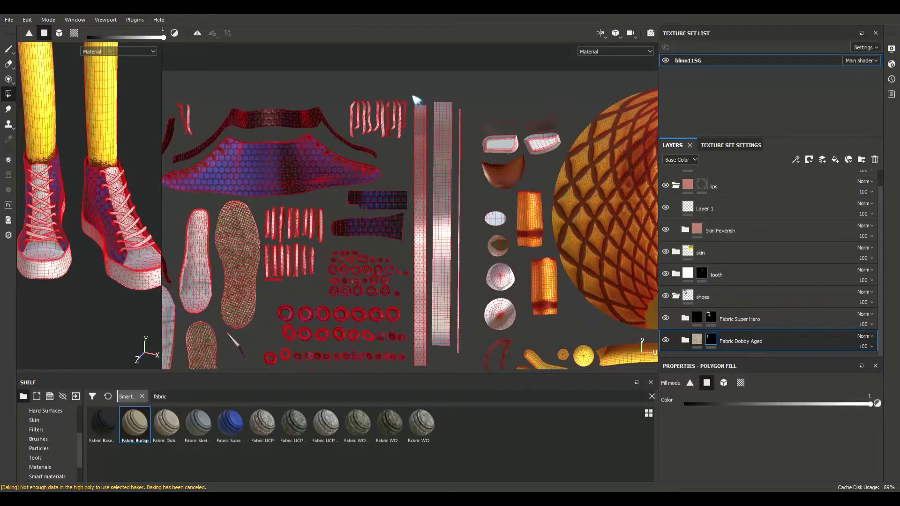
left_click_drag(412, 110, 471, 361)
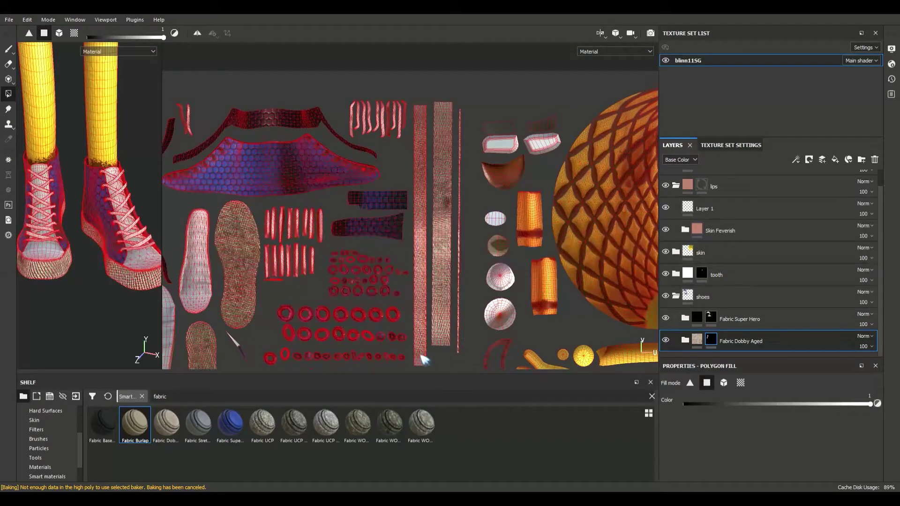
left_click_drag(410, 349, 451, 366)
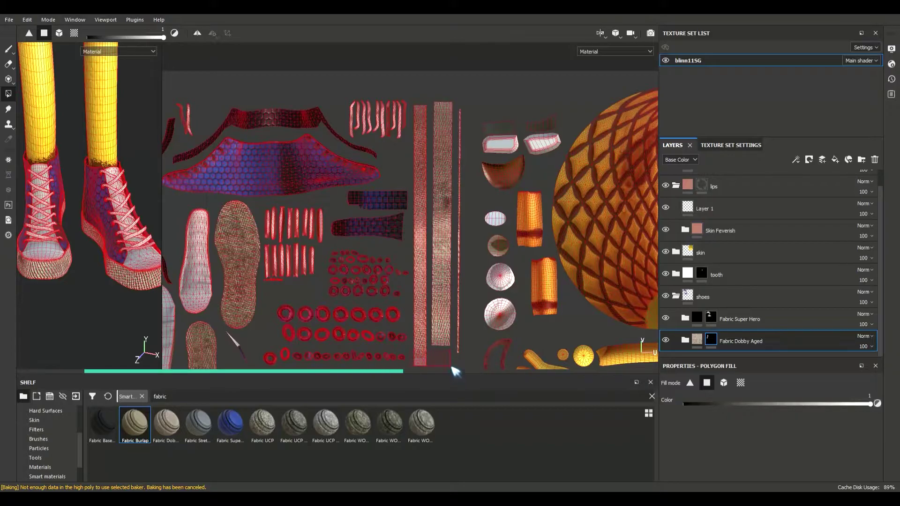
Add the Fabric Burlap material below Fabric Dobby Aged.
scroll(342, 261, "down", 1)
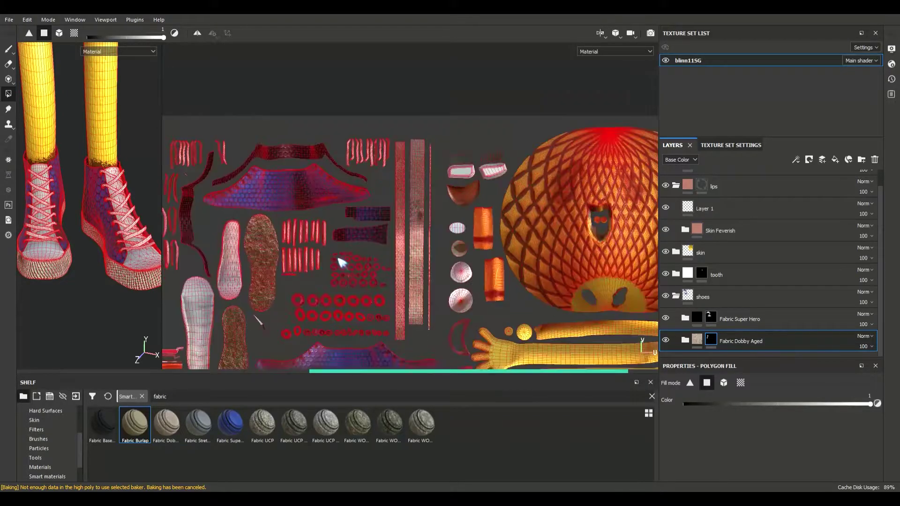
middle_click_drag(341, 260, 375, 220)
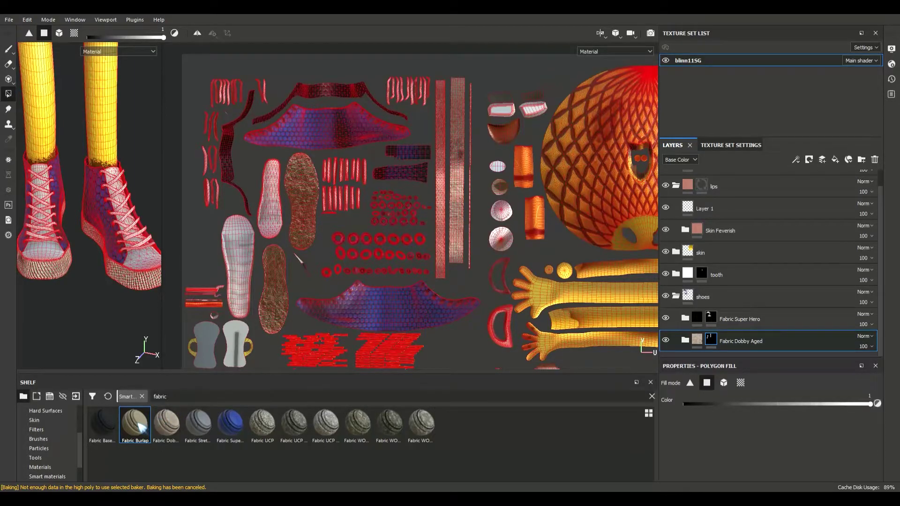
left_click_drag(141, 426, 759, 357)
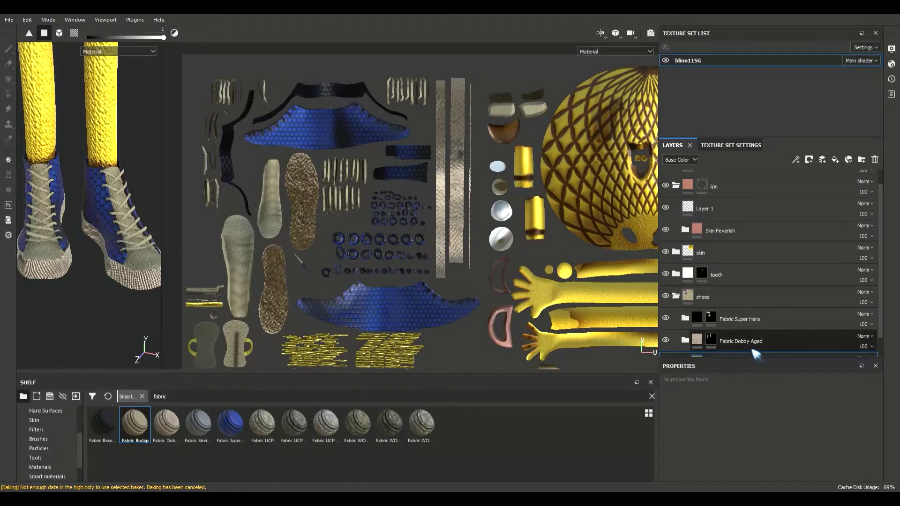
Undo the previous layer and re-add Fabric Burlap below Fabric Dobby Aged, then inspect both shoes.
left_click(717, 276)
scroll(799, 299, "down", 1)
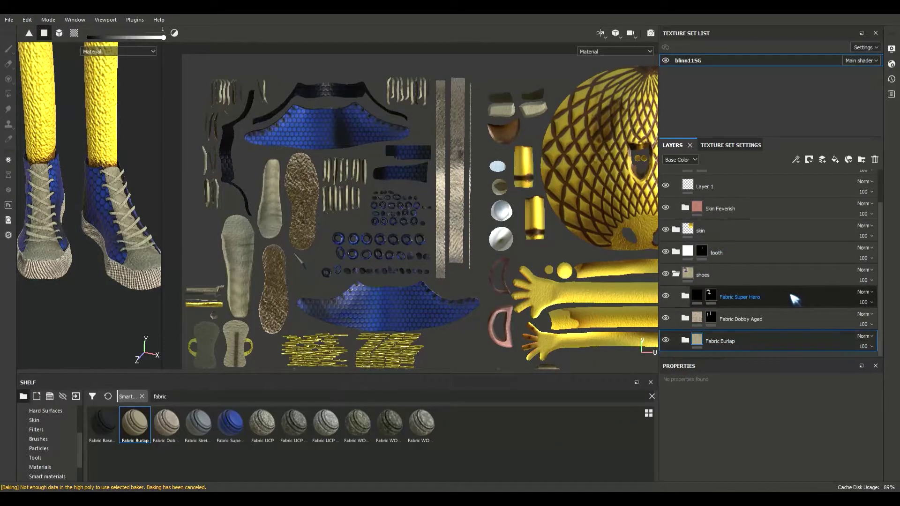
key("ctrl+z")
key("4")
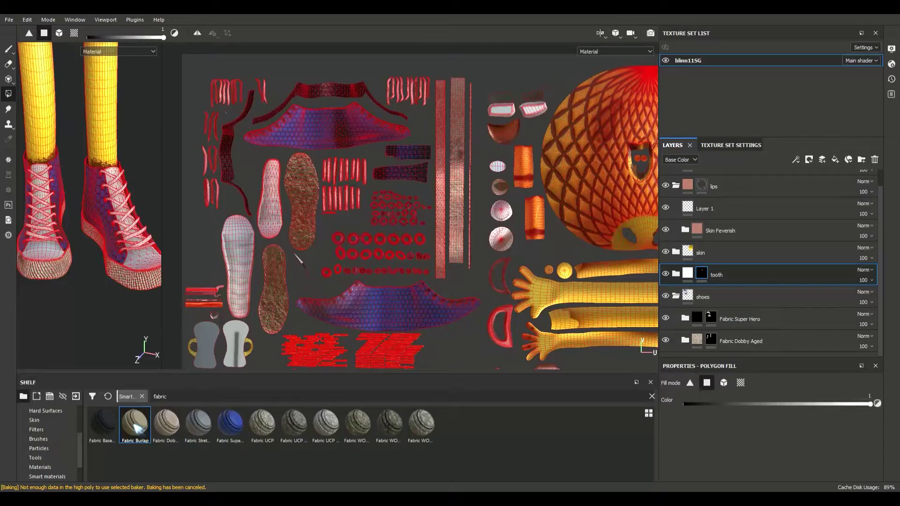
left_click_drag(134, 427, 743, 338)
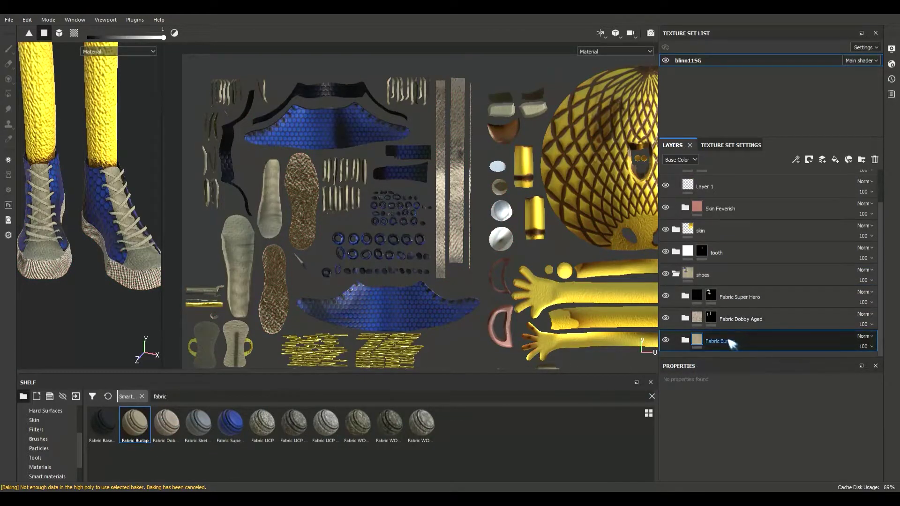
scroll(111, 267, "up", 3)
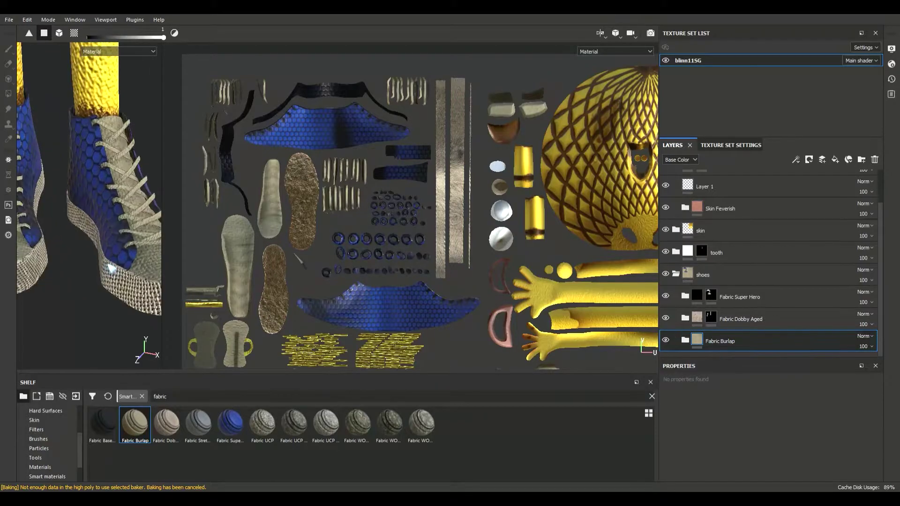
left_click_drag(123, 269, 61, 307, "alt")
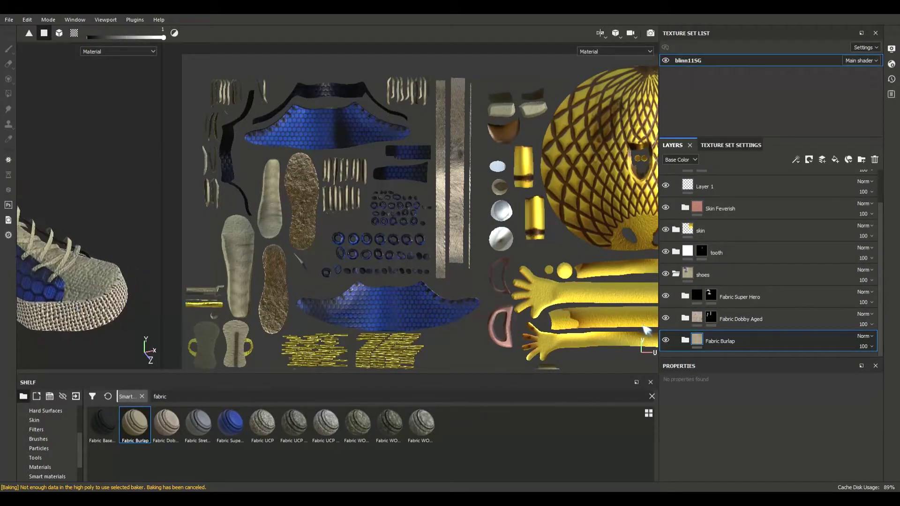
mouse_move(387, 238)
left_mouse_down("alt")
mouse_move(339, 235)
mouse_move(390, 234)
left_mouse_up("alt")
middle_click_drag(131, 232, 231, 191, "alt")
right_click_drag(148, 220, 287, 251, "alt")
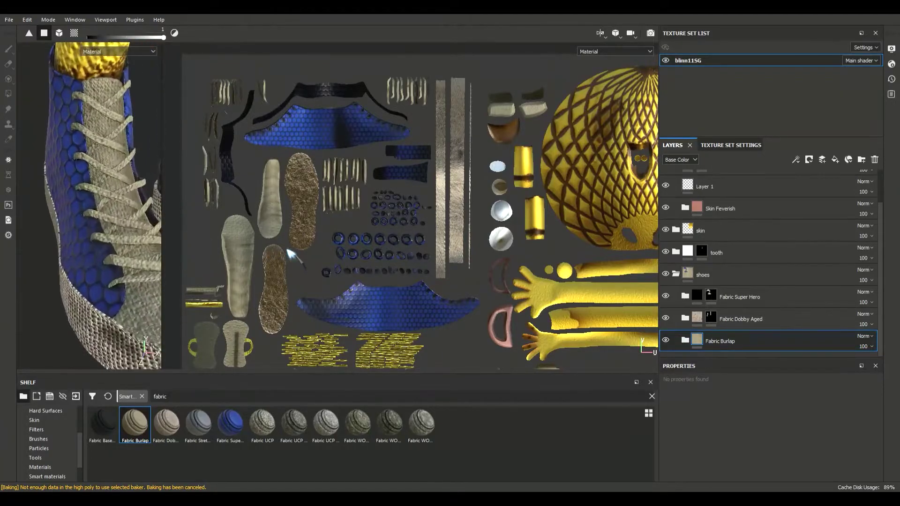
middle_click_drag(146, 218, 77, 209, "alt")
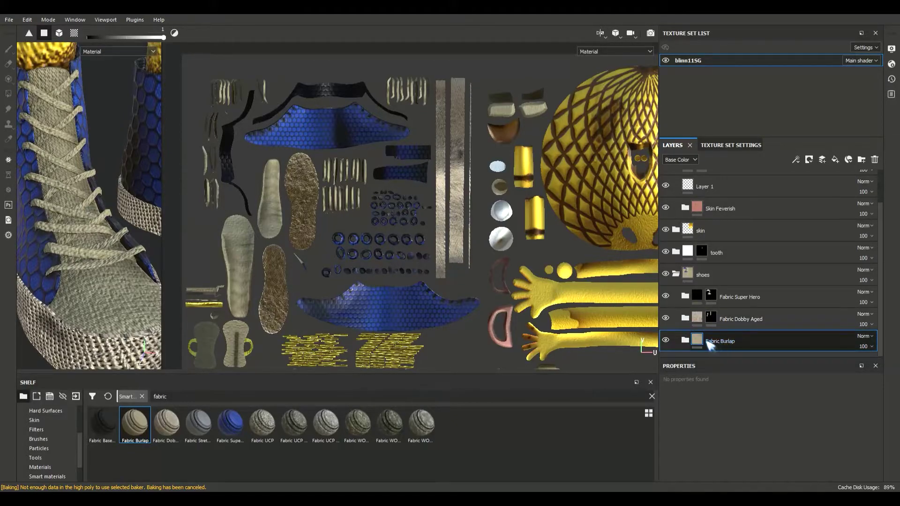
Set the Fabric Burlap Base Color fill to white, then collapse and select the Fabric Burlap folder.
left_click(685, 340)
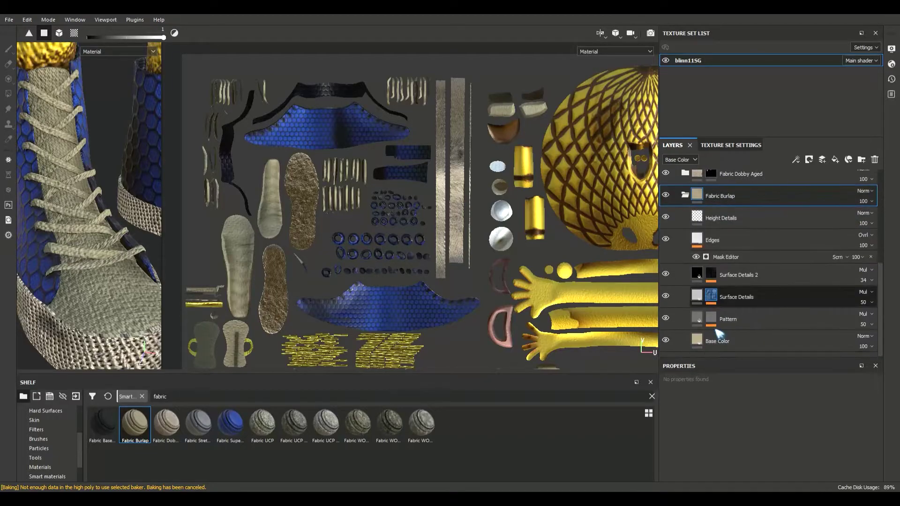
left_click(698, 342)
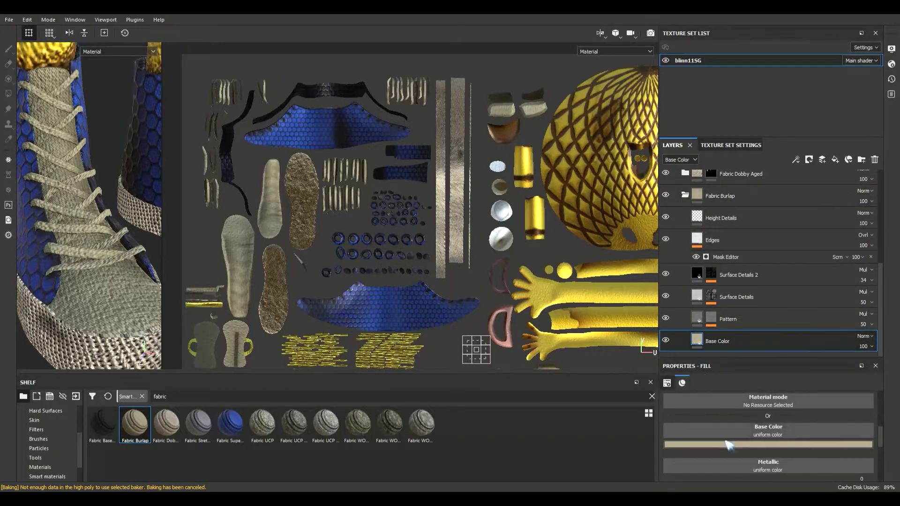
left_click_drag(737, 407, 723, 332)
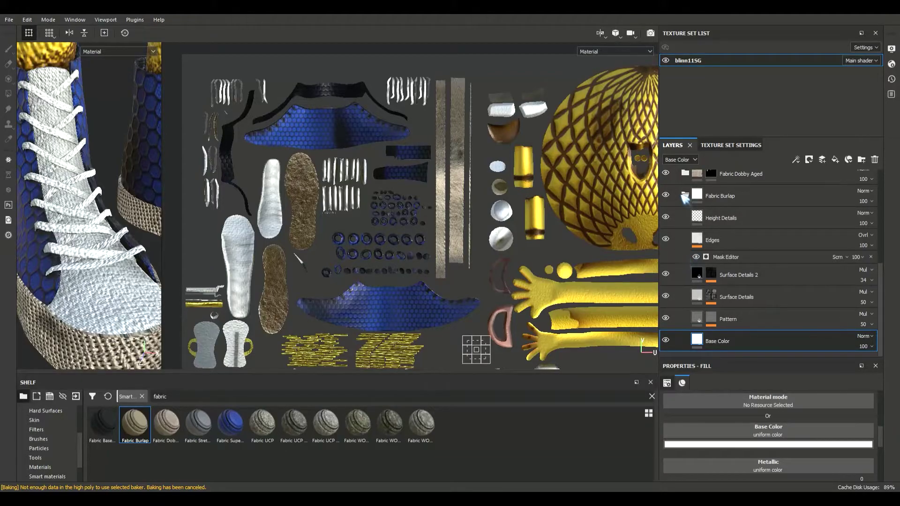
left_click(685, 196)
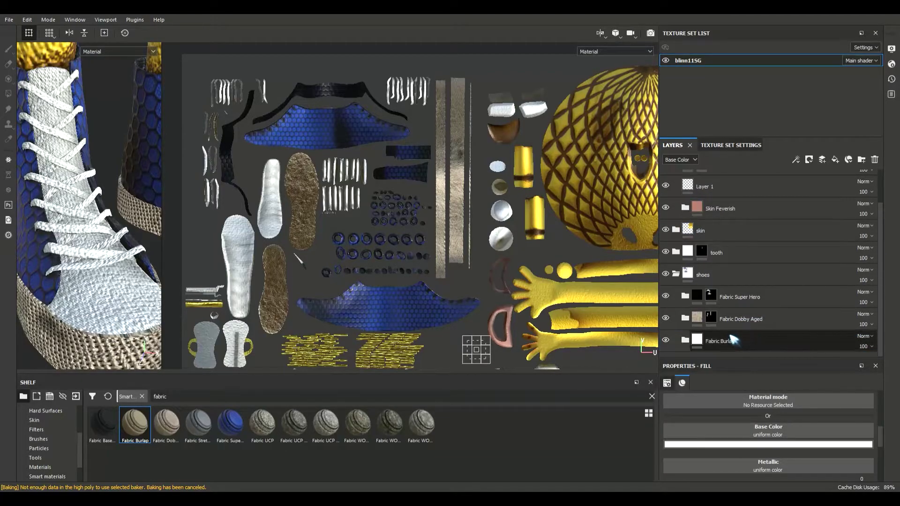
left_click(729, 342)
Polygon-fill the toe cap, lower island and insole UV islands on the Fabric Burlap mask.
key("4")
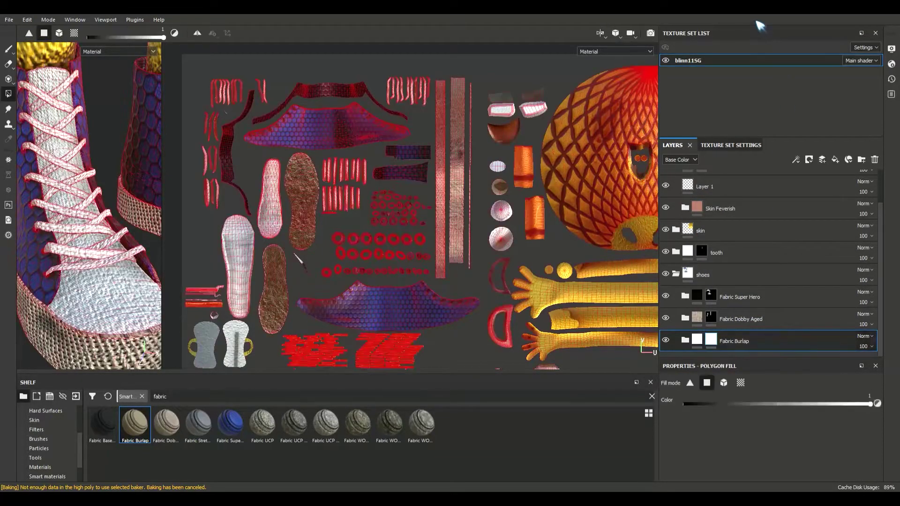
middle_click_drag(276, 262, 361, 251, "alt")
right_click_drag(362, 251, 526, 274, "alt")
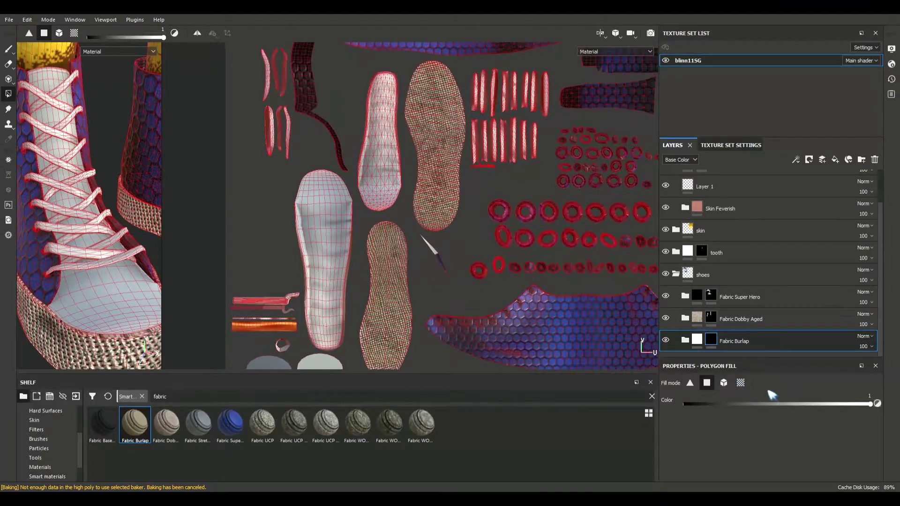
left_click_drag(298, 174, 363, 280)
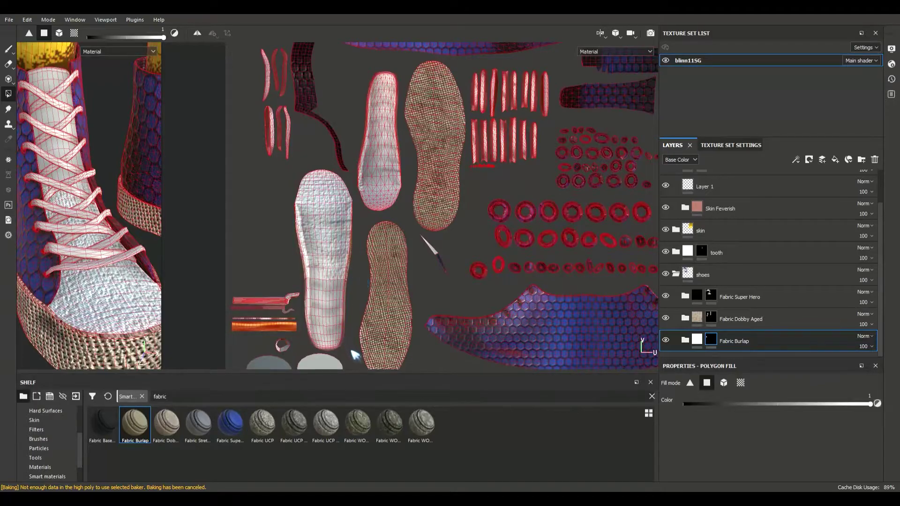
left_click_drag(353, 352, 310, 260)
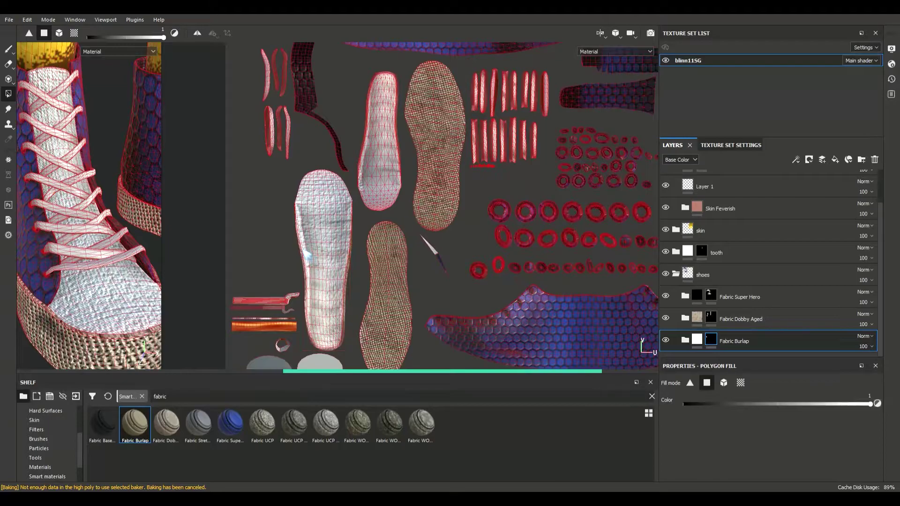
scroll(383, 198, "up", 2)
middle_click_drag(385, 196, 383, 333, "alt")
left_click_drag(341, 137, 411, 353)
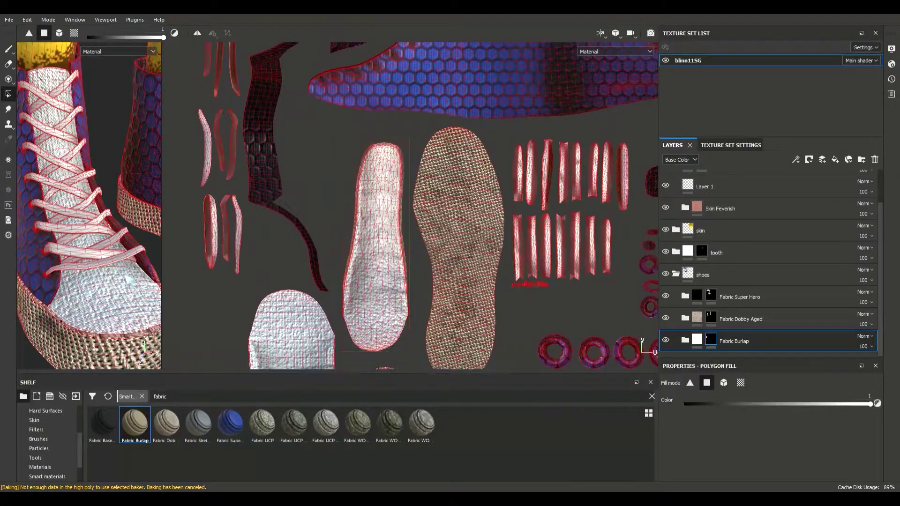
Add a Fabric Baseball Hat smart material layer to the shoes folder to darken the laces.
left_click_drag(118, 271, 90, 255, "alt")
right_click_drag(91, 256, 79, 287, "alt")
left_click_drag(79, 287, 101, 293, "alt")
right_click_drag(101, 293, 222, 316, "alt")
left_click_drag(140, 305, 126, 235, "alt")
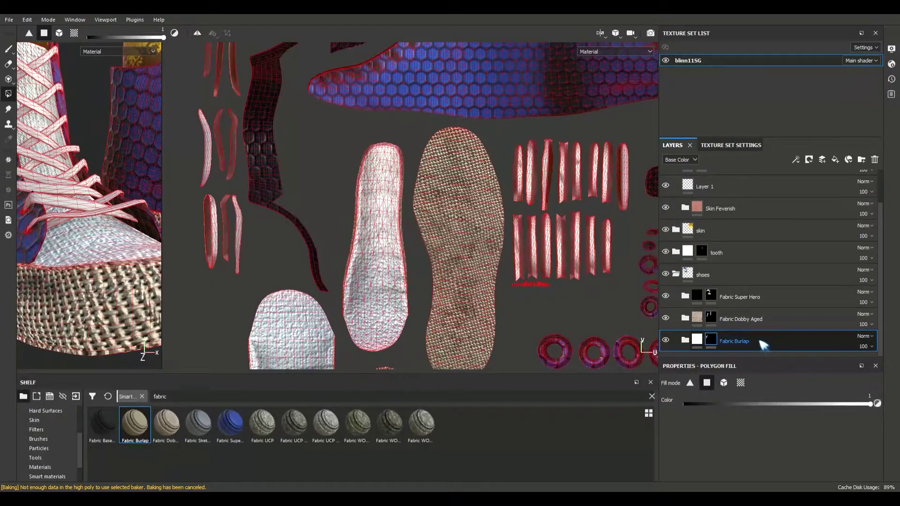
left_click_drag(103, 424, 789, 356)
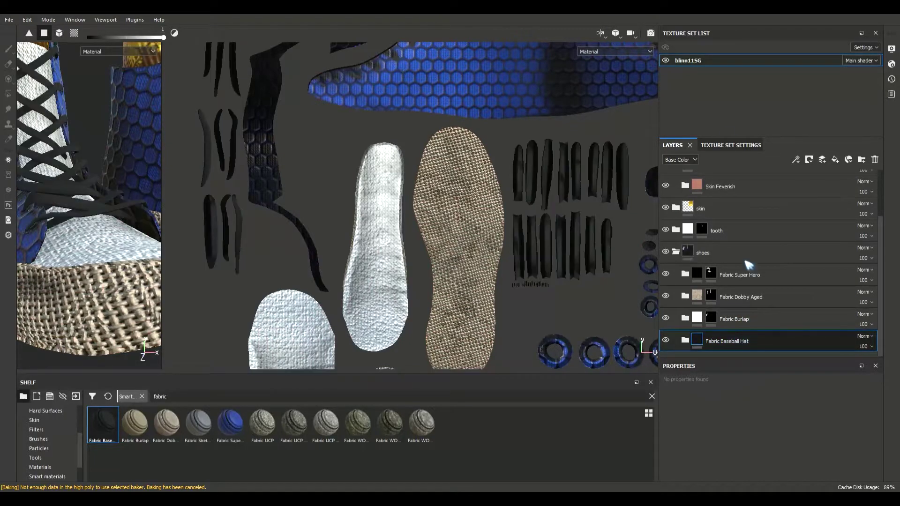
Turn the view toward the front shoe and set Polygon Fill to mesh mode on the Fabric Baseball Hat mask.
key("4")
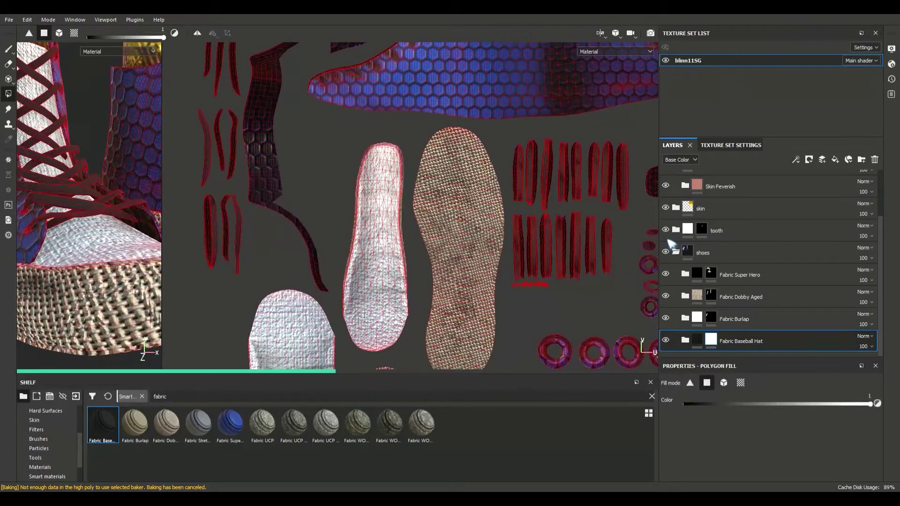
left_click_drag(146, 197, 113, 221, "alt")
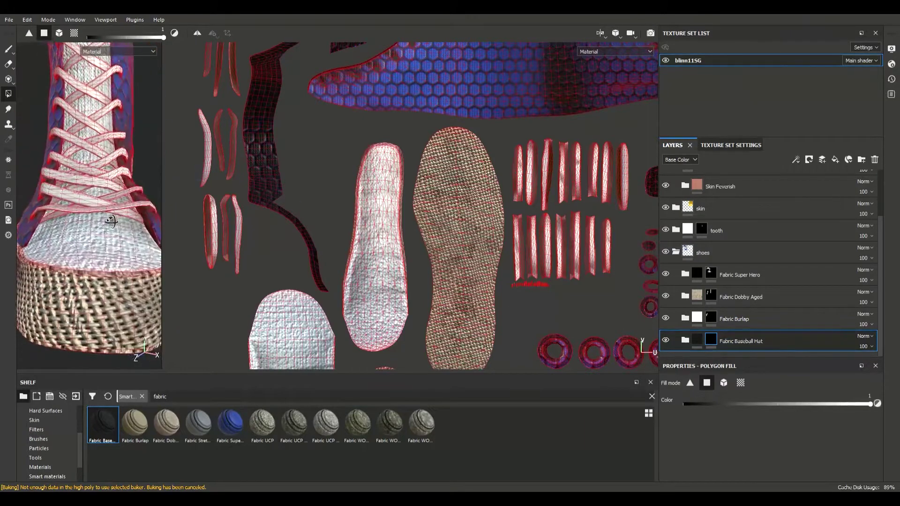
left_click_drag(164, 200, 559, 198)
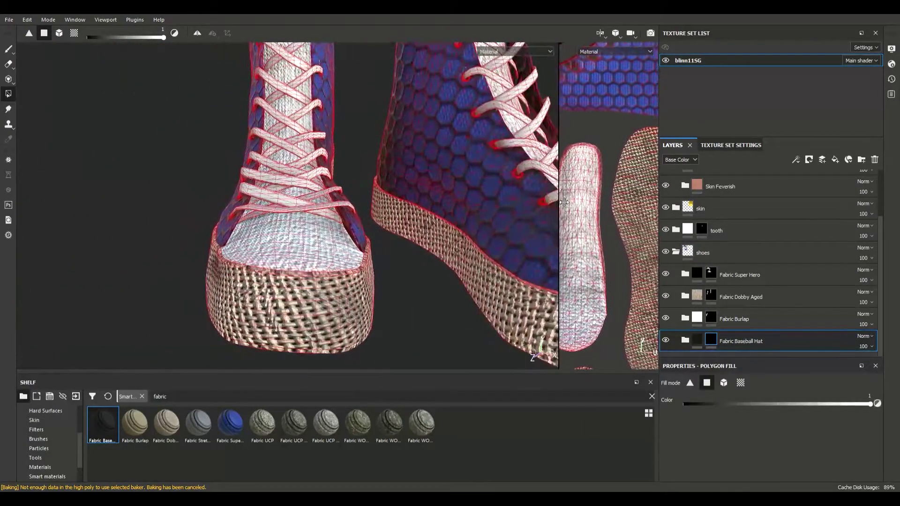
left_click_drag(372, 164, 375, 201, "alt")
middle_click_drag(396, 181, 395, 192, "alt")
mouse_move(394, 192)
left_mouse_down("alt")
mouse_move(416, 274)
mouse_move(396, 224)
mouse_move(409, 192)
left_mouse_up("alt")
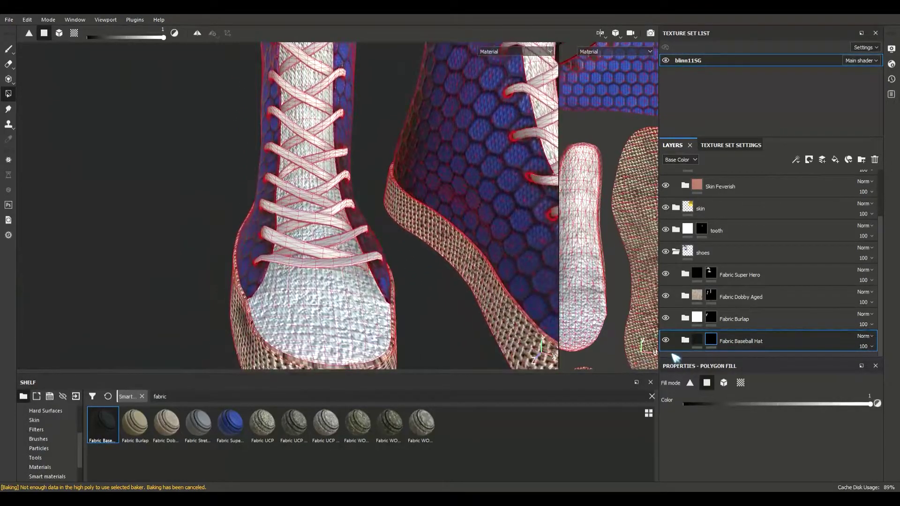
left_click(724, 383)
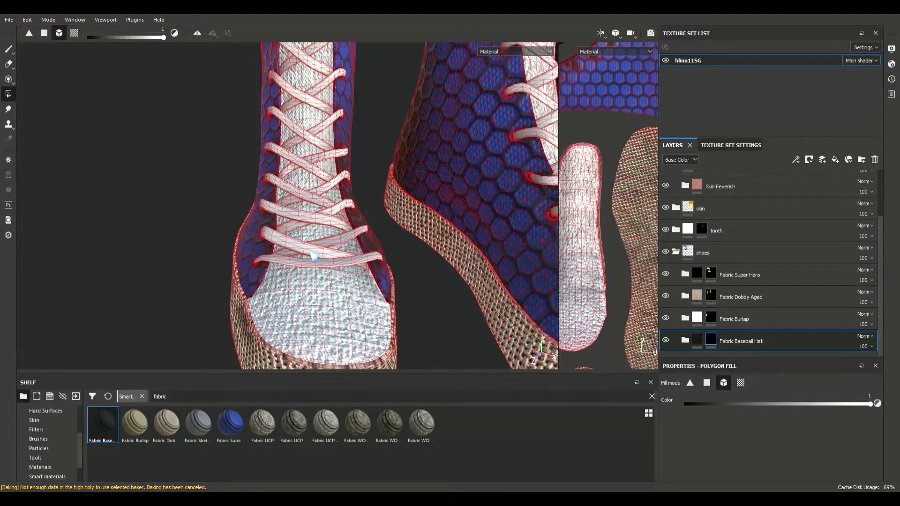
Fill three laces on the front shoe with the dark Fabric Baseball Hat material.
left_click(341, 255)
left_click(345, 262)
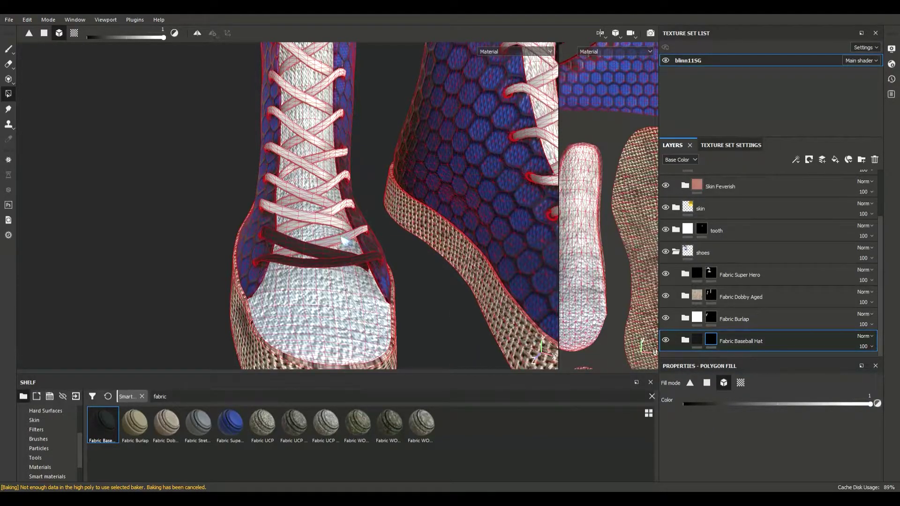
left_click(343, 239)
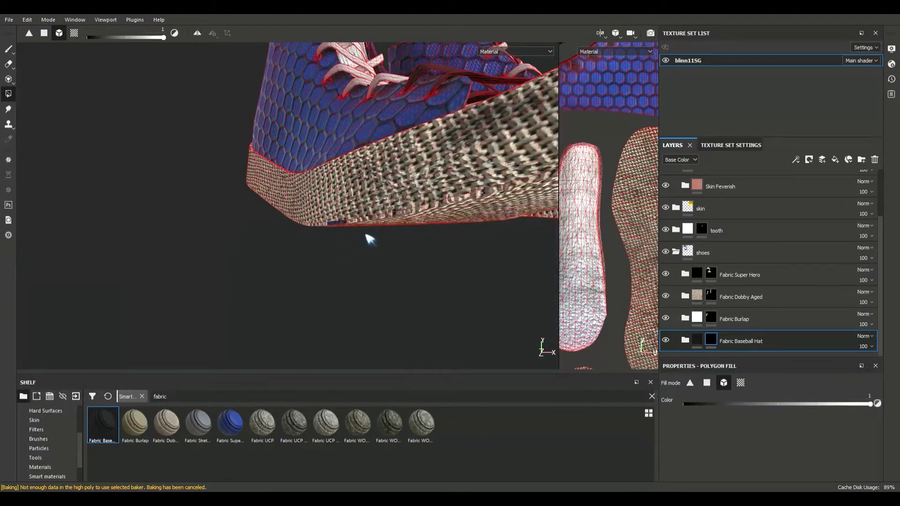
scroll(367, 236, "down", 3)
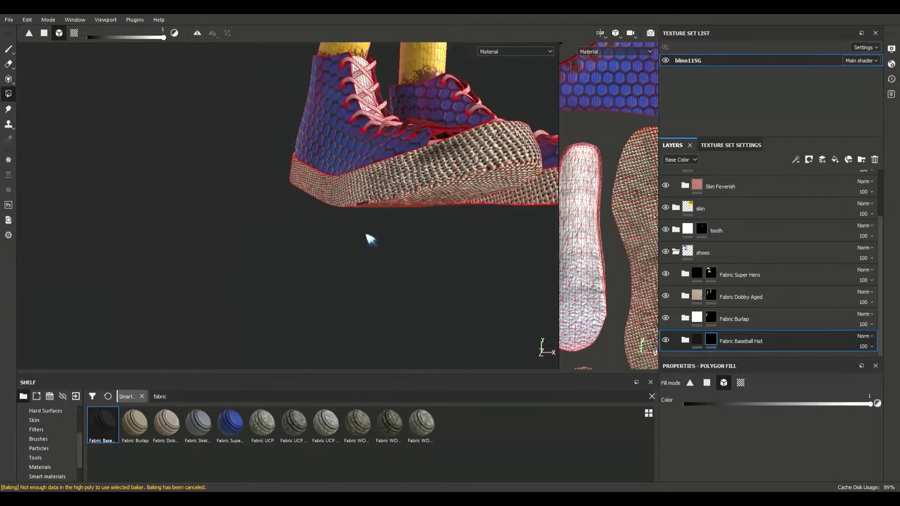
scroll(363, 224, "up", 5)
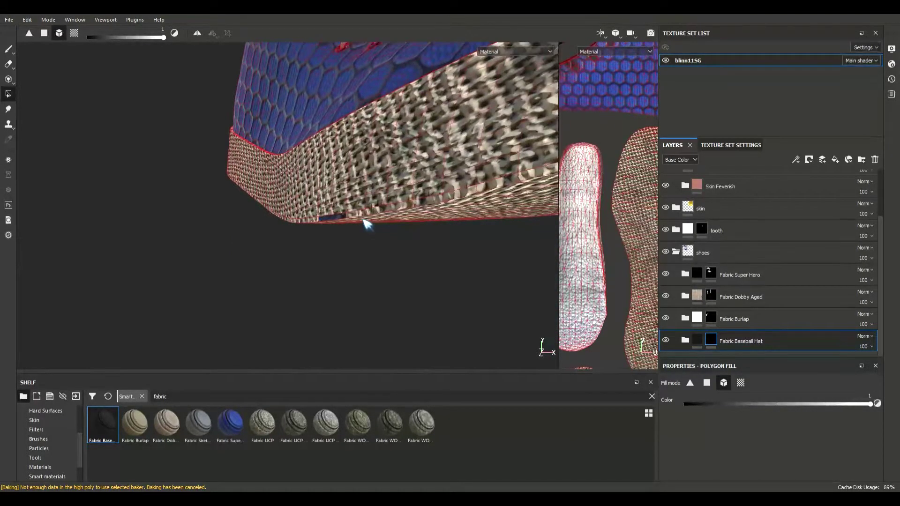
left_click_drag(352, 220, 414, 257, "alt")
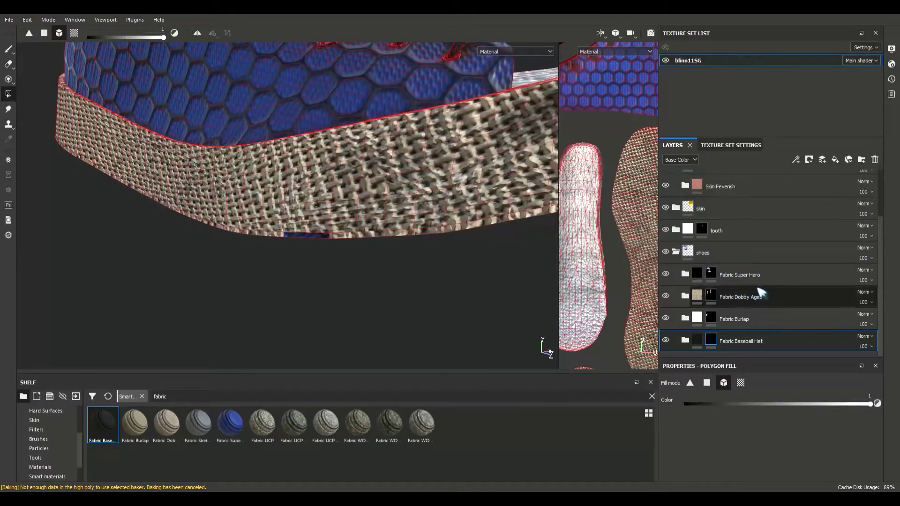
Erase the stray blue face on the sole in polygon mode on the Fabric Super Hero mask.
left_click(665, 275)
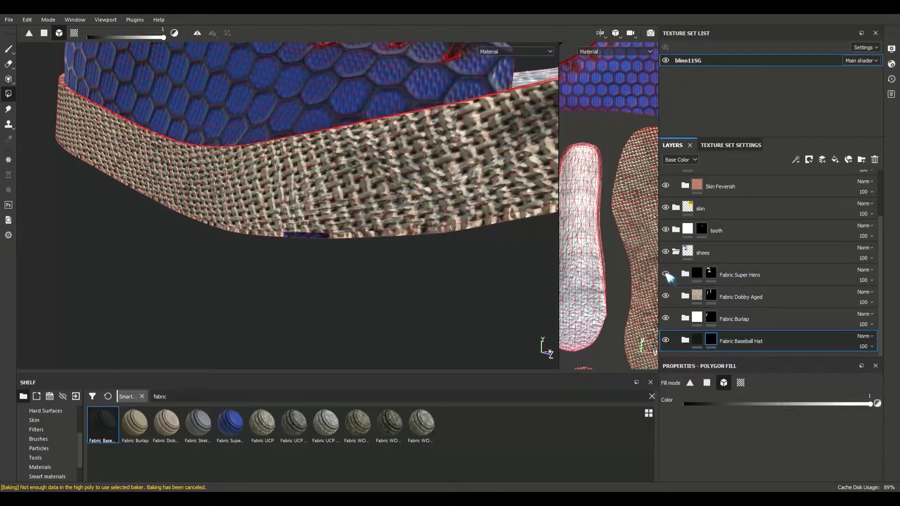
left_click(666, 274)
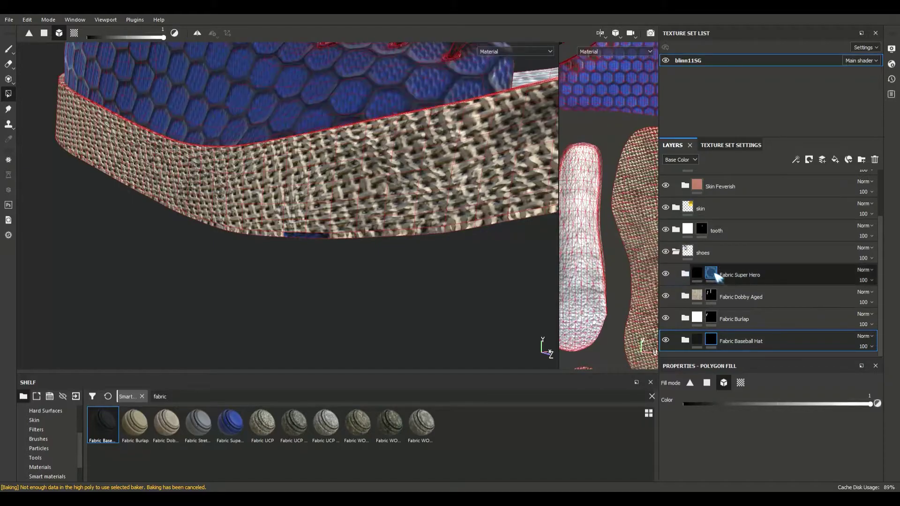
left_click(715, 274)
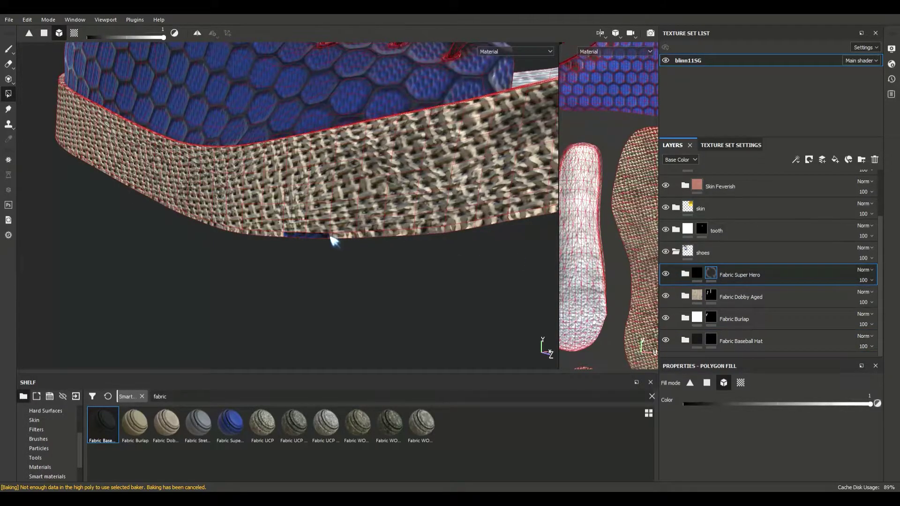
left_click(707, 382)
left_click(297, 237)
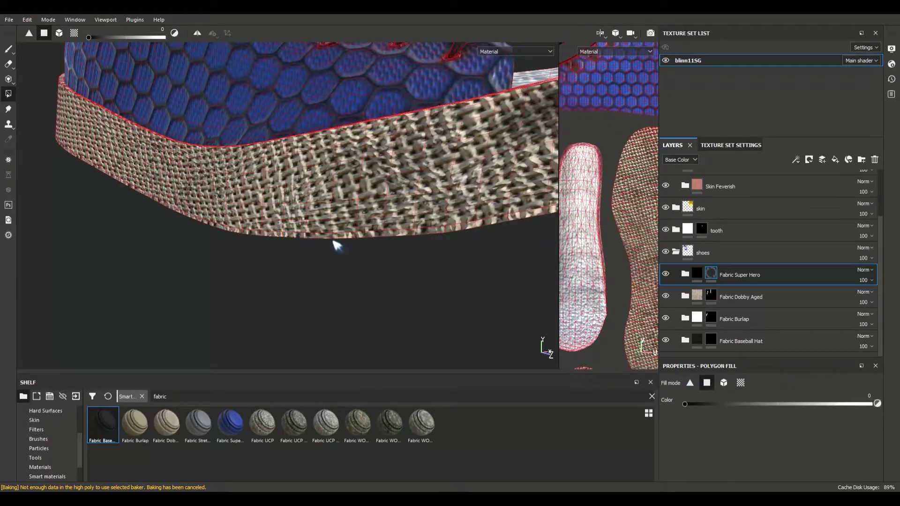
Reselect the Fabric Baseball Hat layer and zoom out to show both shoes.
left_click(755, 341)
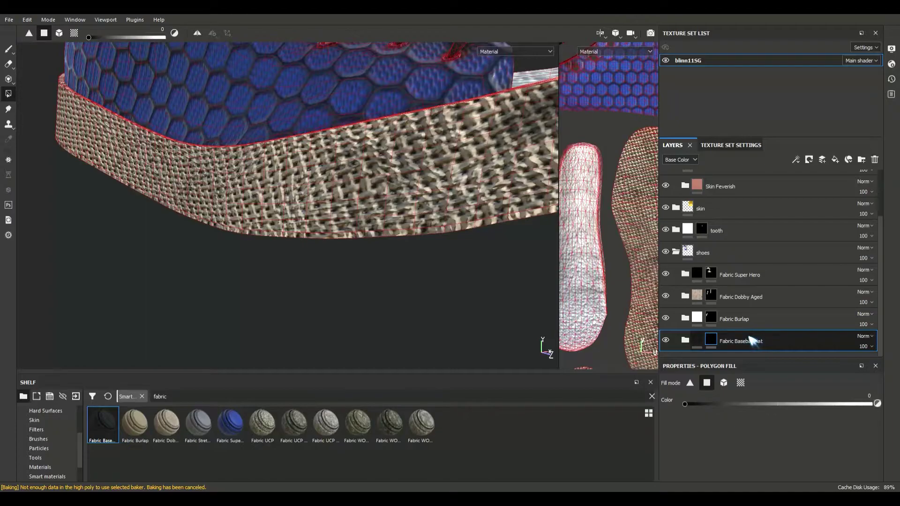
scroll(342, 165, "down", 5)
left_click_drag(343, 167, 370, 231, "alt")
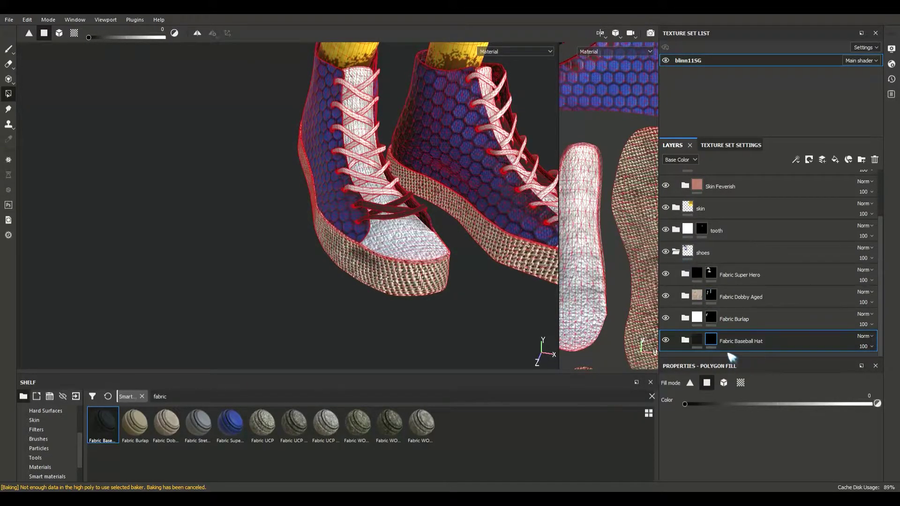
Restore fill value 1 in mesh mode and darken four left-shoe lace strands.
left_click_drag(702, 404, 671, 385)
key("x")
left_click(723, 383)
left_click(391, 190)
left_click(394, 187)
left_click(384, 175)
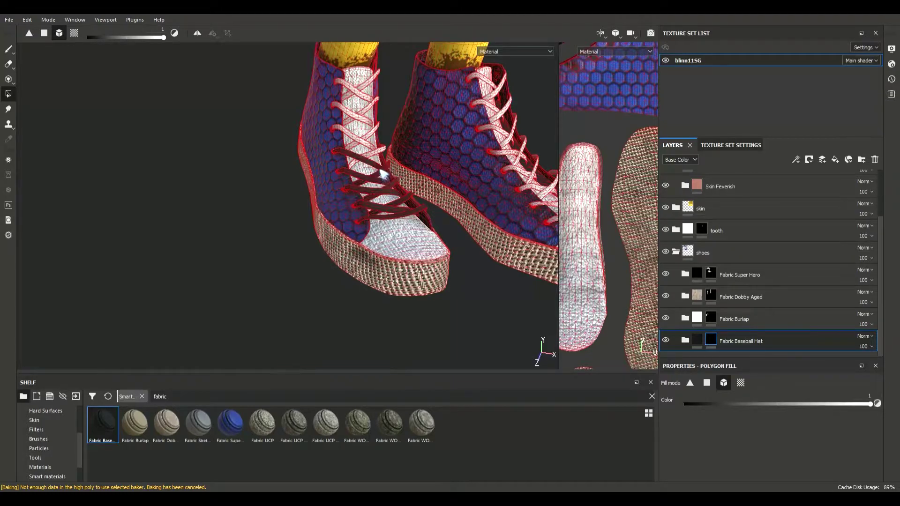
left_click(369, 141)
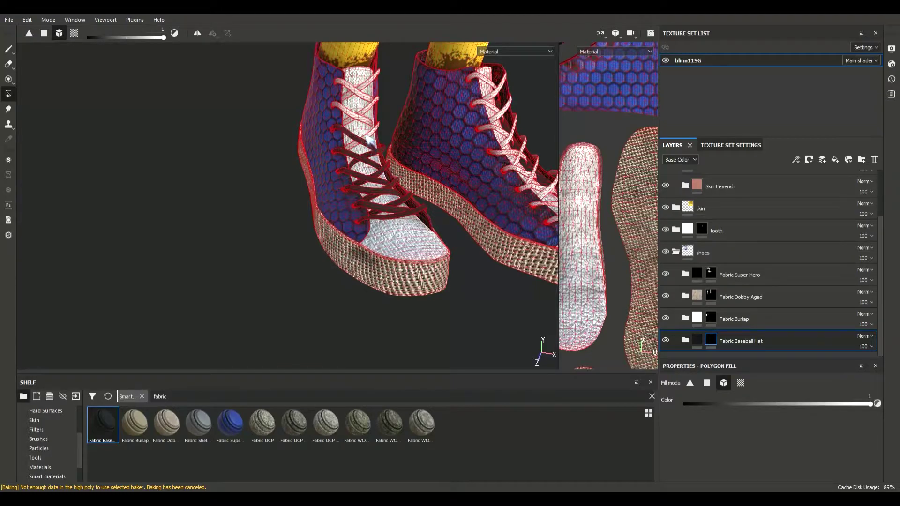
Darken the two remaining lace crossings on the left shoe.
left_click_drag(417, 113, 397, 139, "alt")
mouse_move(398, 139)
middle_mouse_down("alt")
mouse_move(431, 245)
mouse_move(387, 148)
middle_mouse_up("alt")
scroll(384, 147, "up", 3)
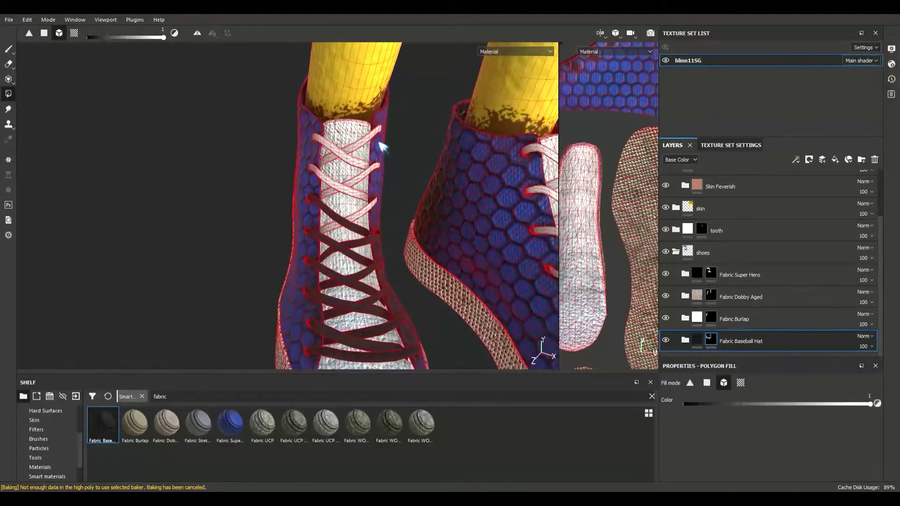
left_click(358, 182)
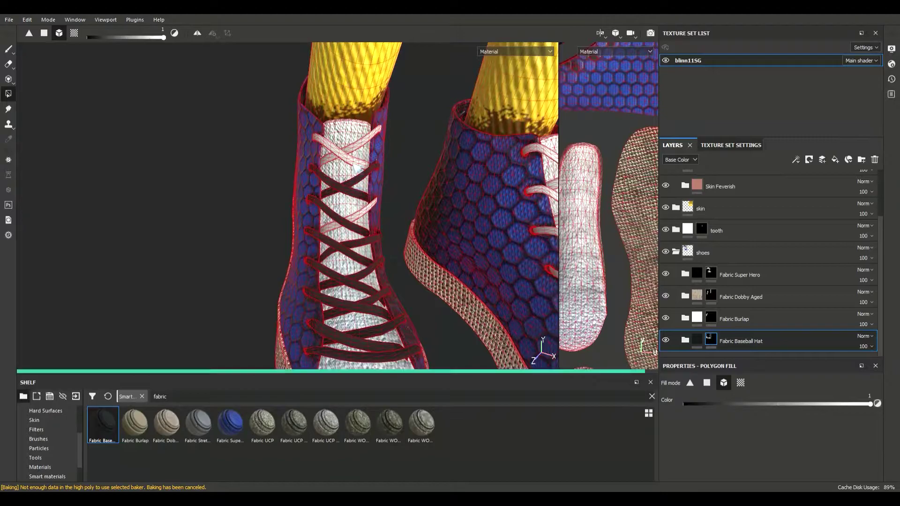
left_click(345, 155)
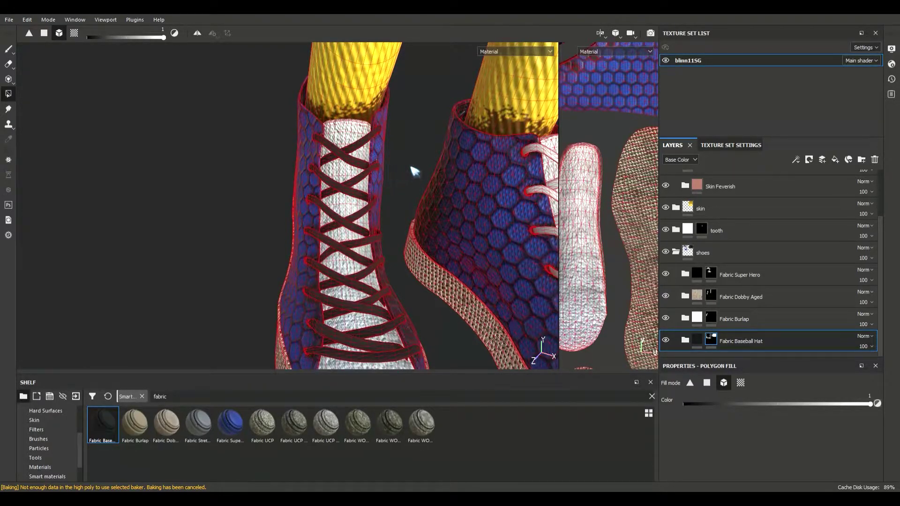
Darken five lace crossings and the tongue strap on the other shoe.
middle_click_drag(415, 164, 287, 108)
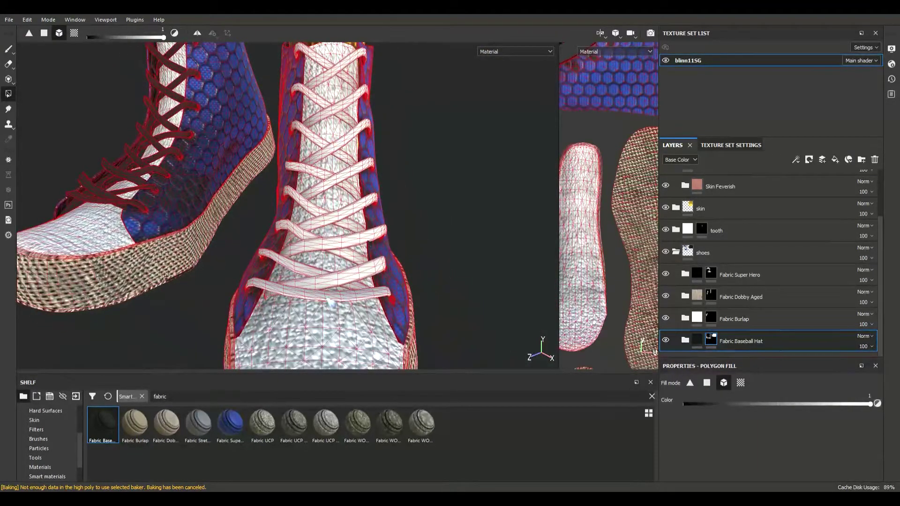
left_click(322, 277)
left_click(320, 244)
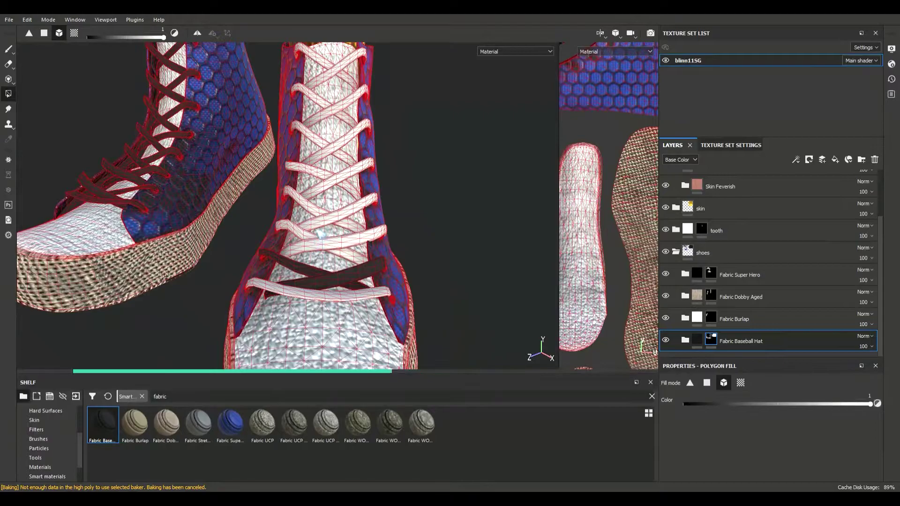
left_click(327, 220)
left_click(335, 150)
left_click(334, 111)
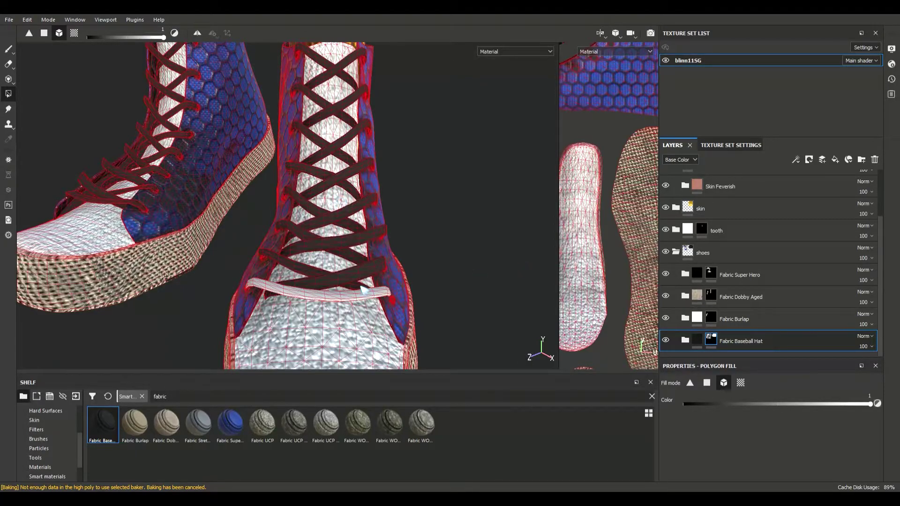
left_click(313, 294)
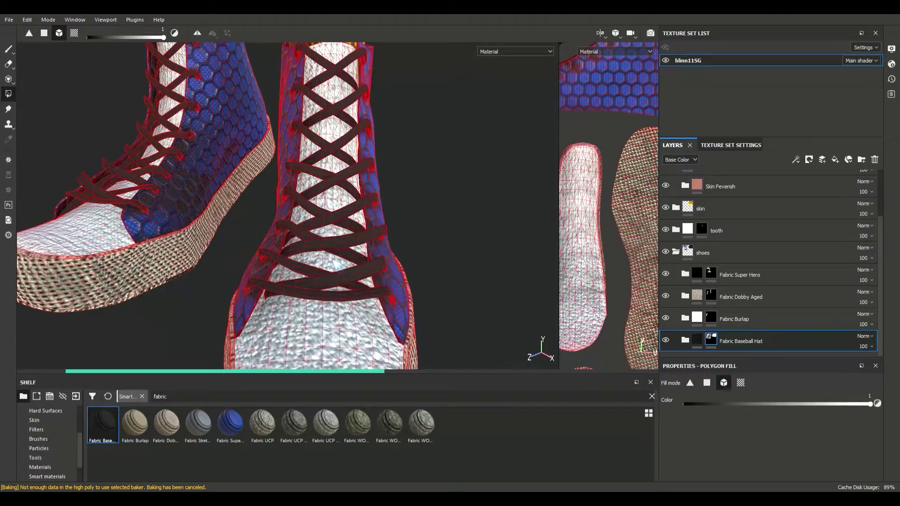
scroll(336, 265, "down", 8)
left_click_drag(339, 264, 519, 253, "alt")
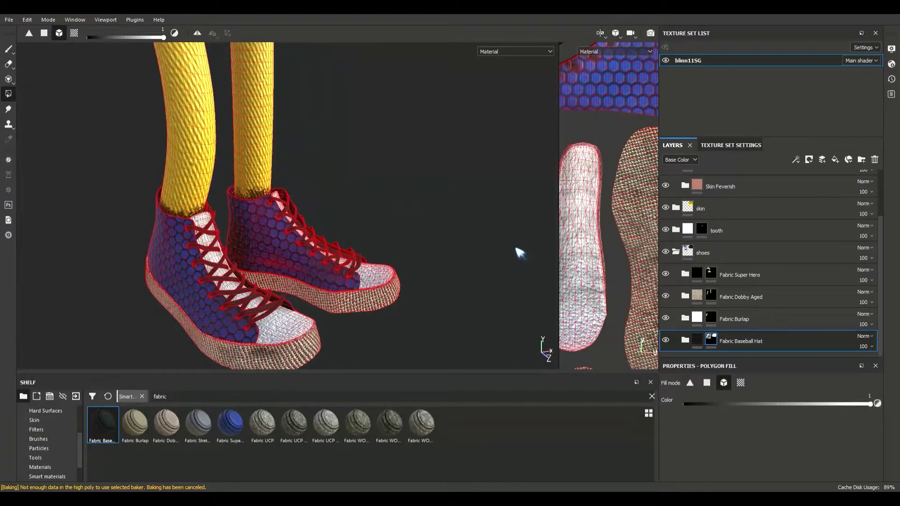
Toggle Fabric Burlap and Fabric Dobby Aged visibility to check where each material is applied.
scroll(399, 256, "down", 4)
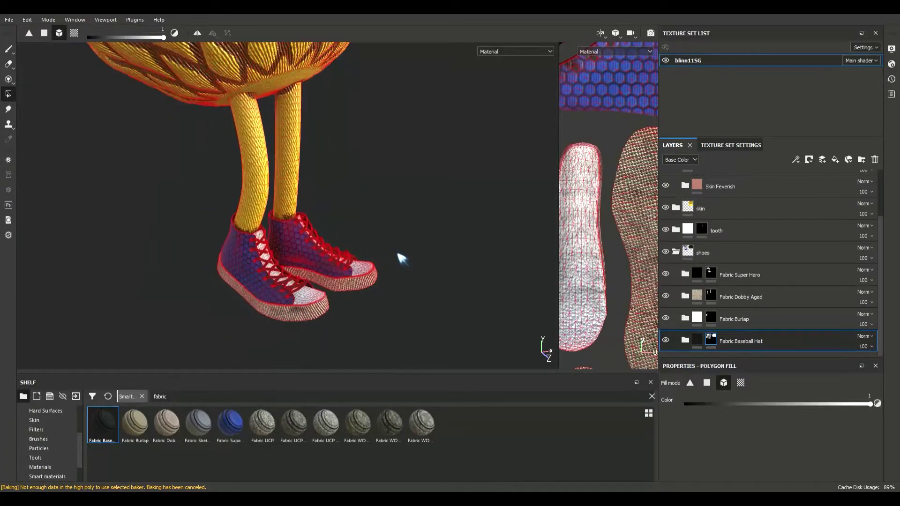
middle_click_drag(374, 275, 376, 247, "alt")
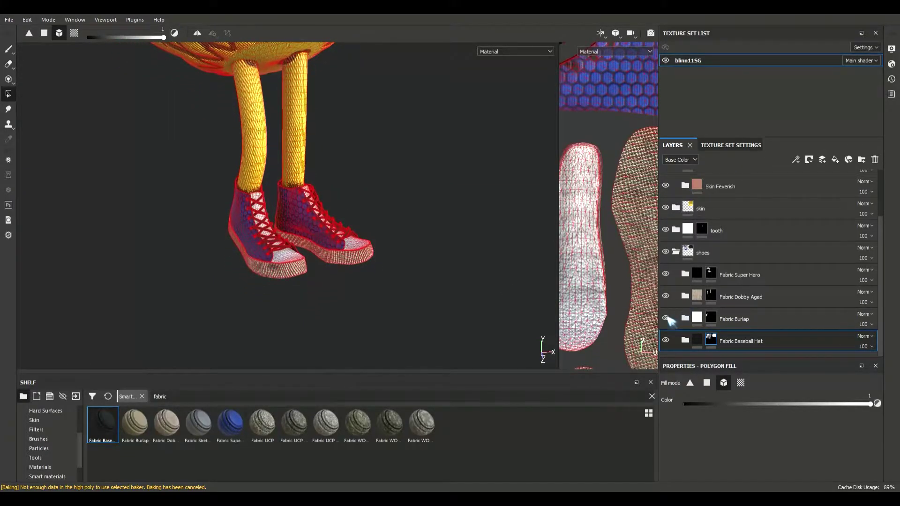
left_click(665, 318)
left_click(666, 318)
left_click(666, 296)
left_click(666, 296)
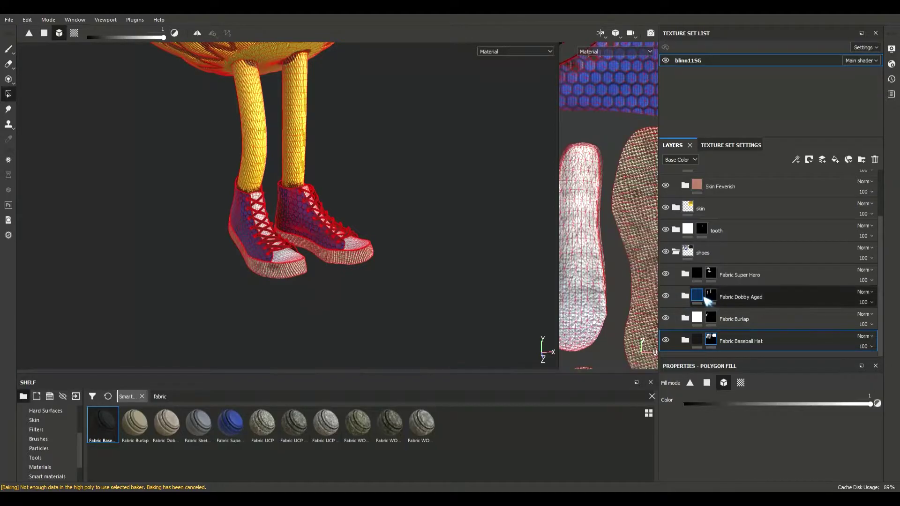
Change the Base Color fill inside Fabric Dobby Aged from tan to near-white.
left_click(687, 297)
scroll(763, 328, "down", 3)
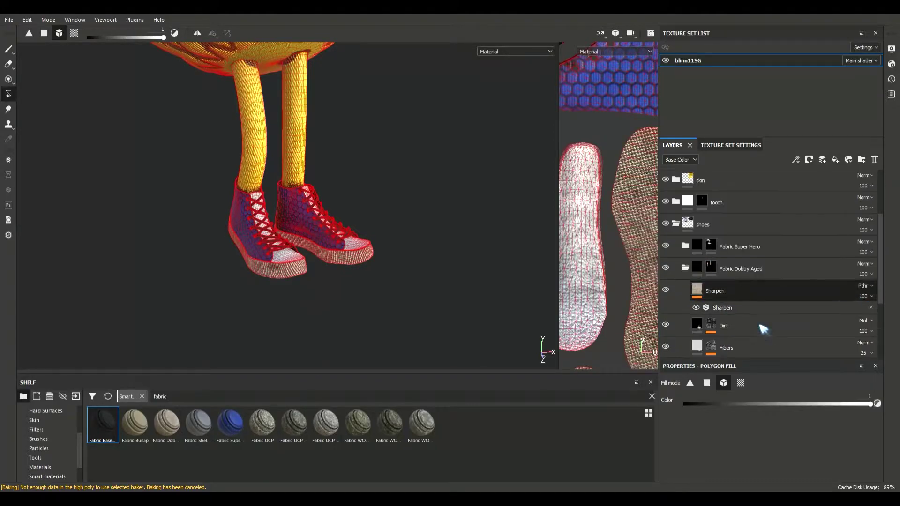
scroll(763, 329, "down", 2)
left_click(724, 298)
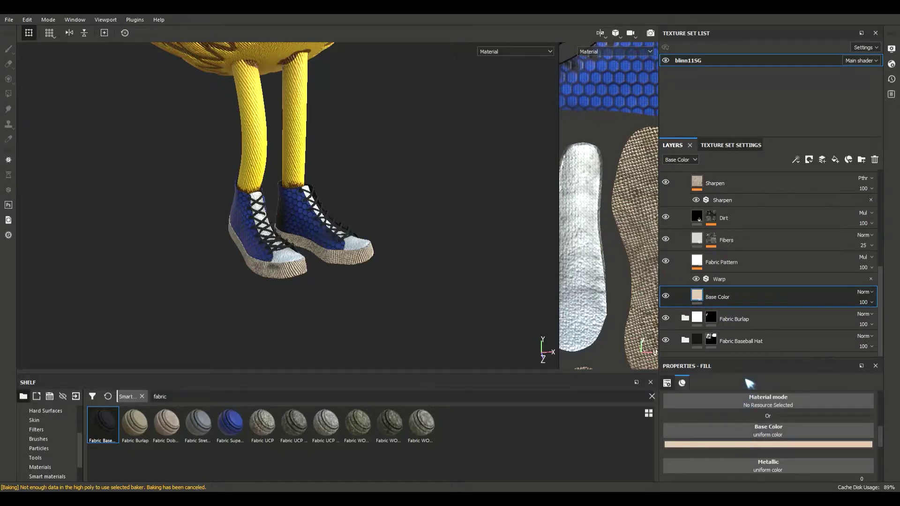
left_click(752, 355)
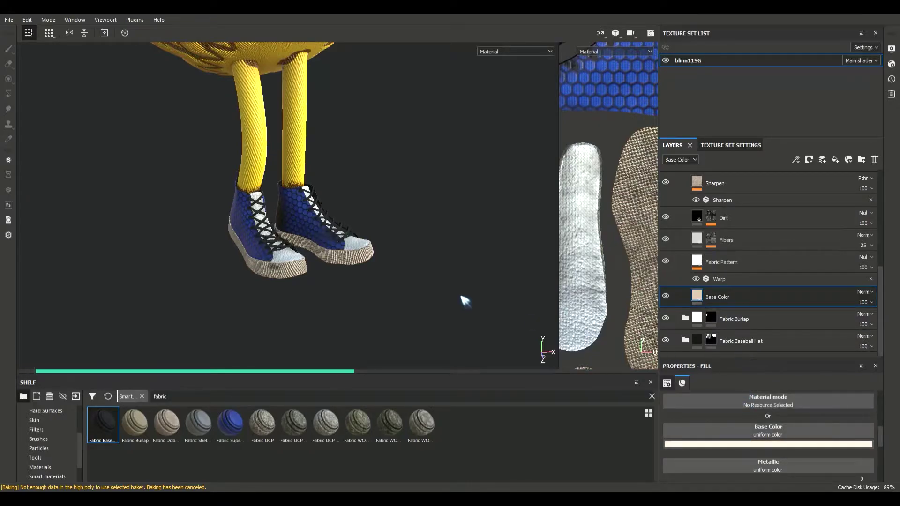
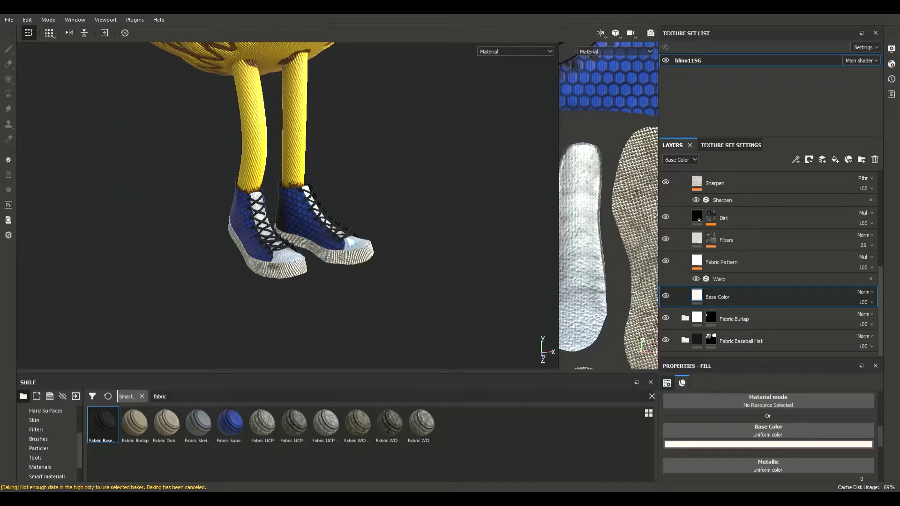
Orbit around the sneakers, then pull back to inspect the whole pineapple character.
scroll(347, 238, "up", 4)
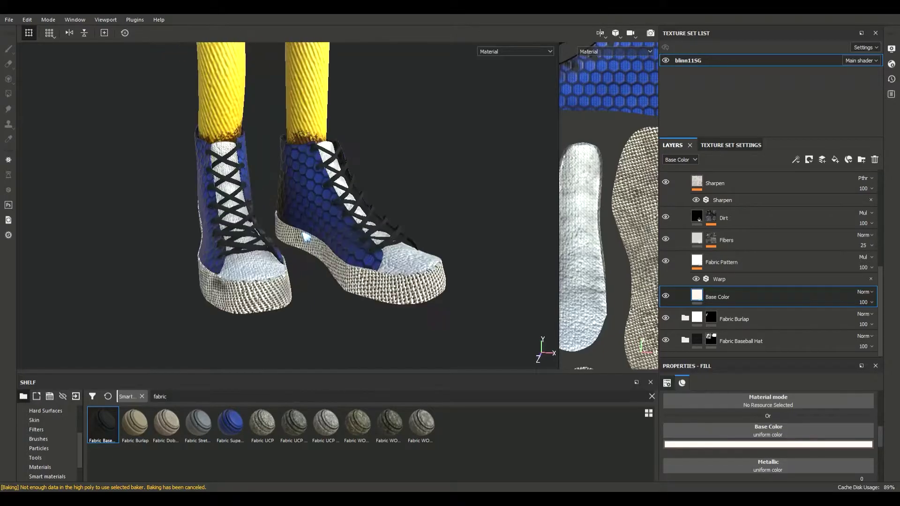
left_click_drag(305, 237, 346, 270, "alt")
scroll(354, 277, "up", 2)
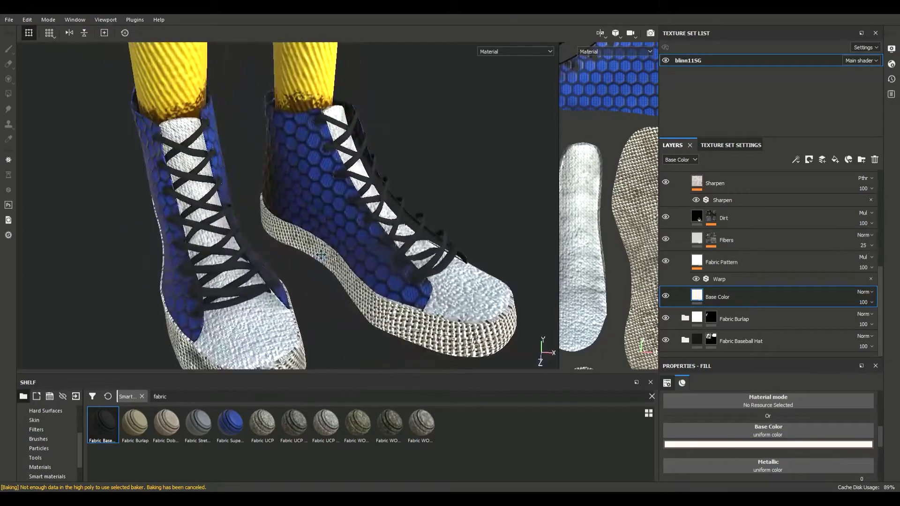
middle_click_drag(359, 279, 189, 182, "alt")
left_click_drag(189, 181, 439, 252, "alt")
right_click_drag(439, 252, 103, 225, "alt")
middle_click_drag(187, 192, 122, 208, "alt")
right_click_drag(122, 208, 51, 212, "alt")
left_click_drag(50, 213, 175, 182, "alt")
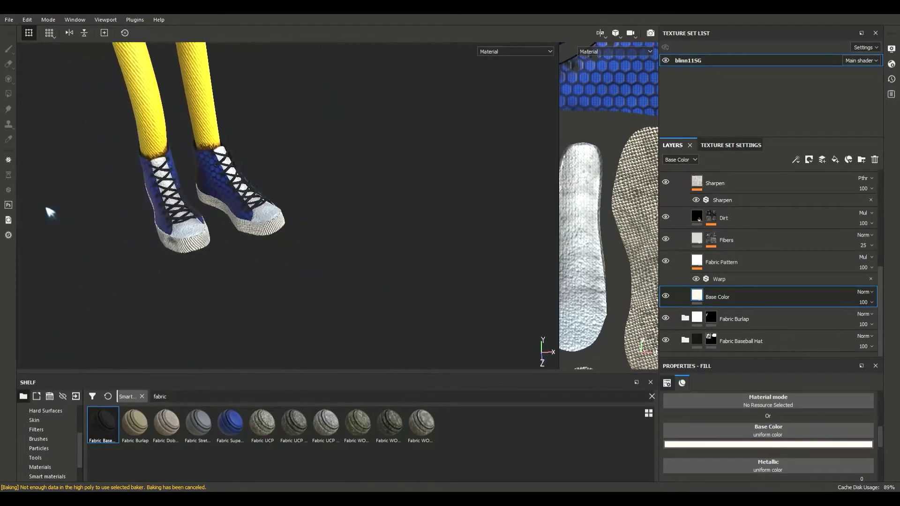
right_click_drag(175, 181, 94, 183, "alt")
middle_click_drag(197, 141, 236, 253, "alt")
right_click_drag(237, 253, 197, 234, "alt")
left_click_drag(253, 211, 353, 241, "alt")
middle_click_drag(353, 241, 367, 272, "alt")
left_click_drag(367, 271, 318, 202, "alt")
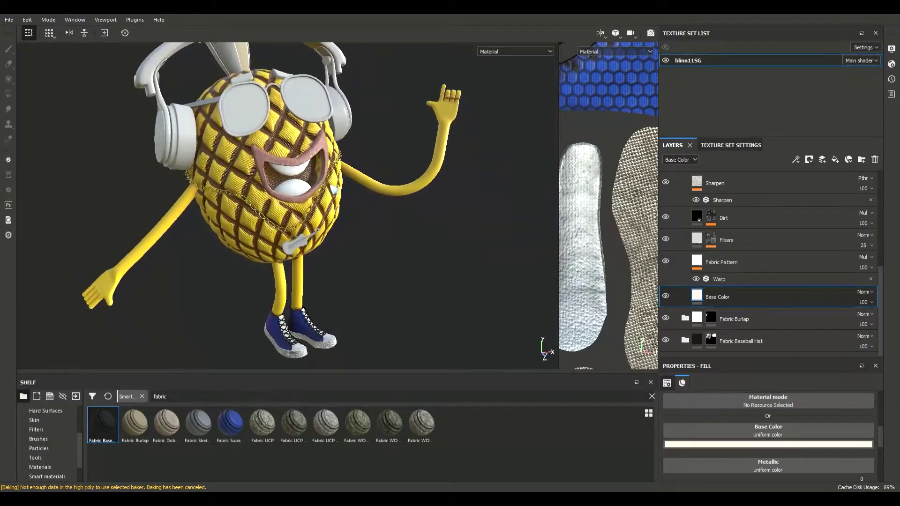
scroll(309, 200, "up", 5)
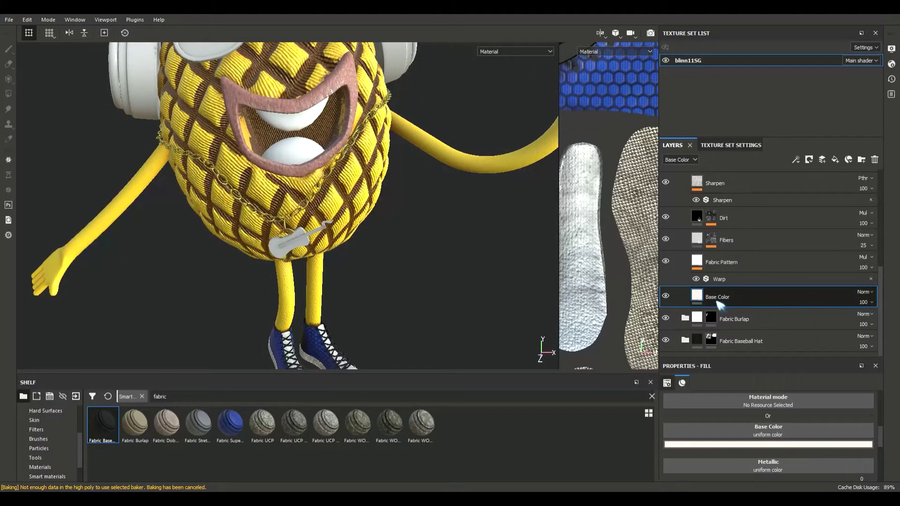
Toggle Base Color and Fabric Baseball Hat visibility to compare, then open the Fabric Baseball Hat mask.
left_click(664, 295)
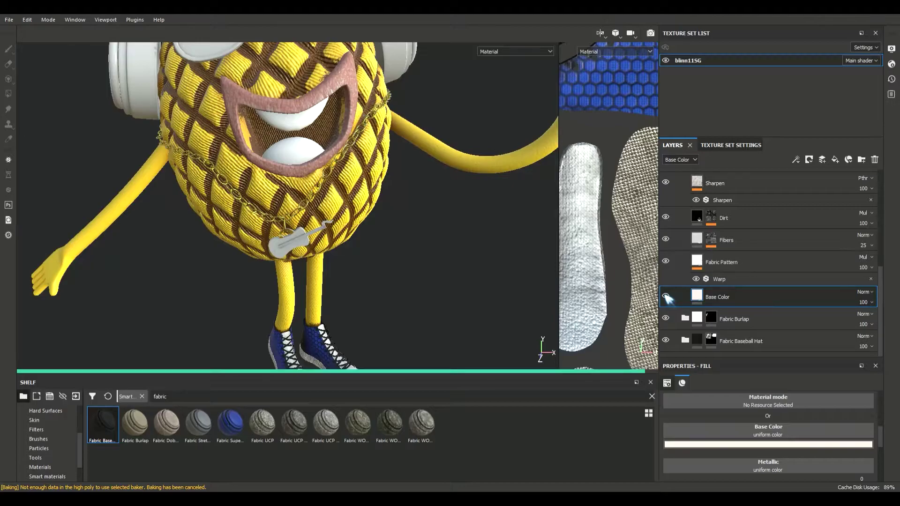
left_click(664, 295)
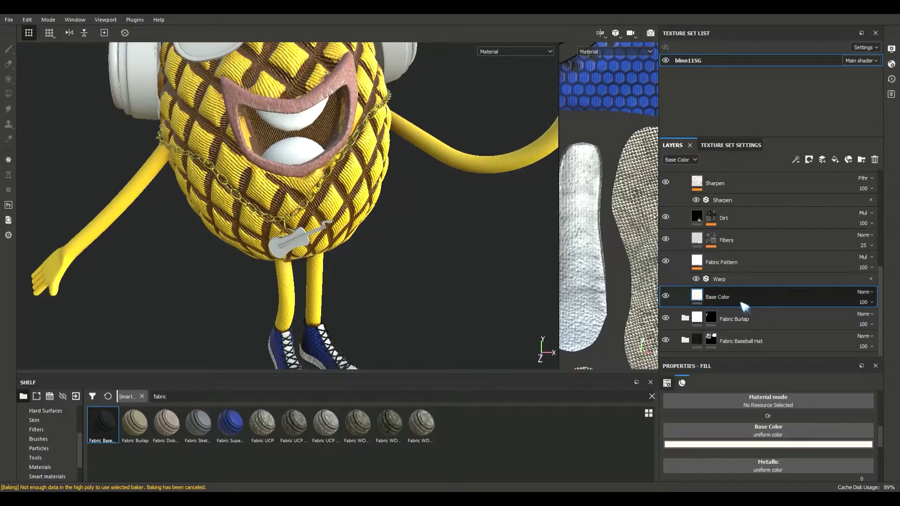
left_click(665, 341)
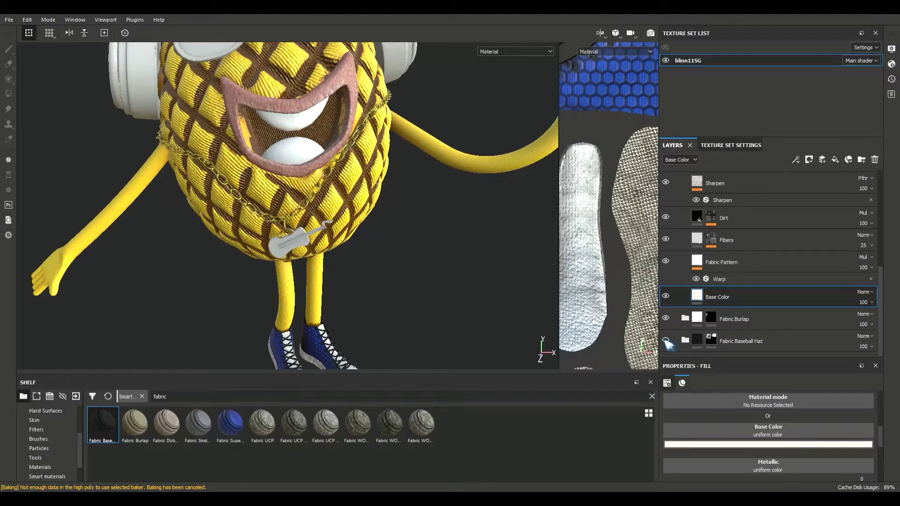
left_click(666, 340)
left_click(736, 344)
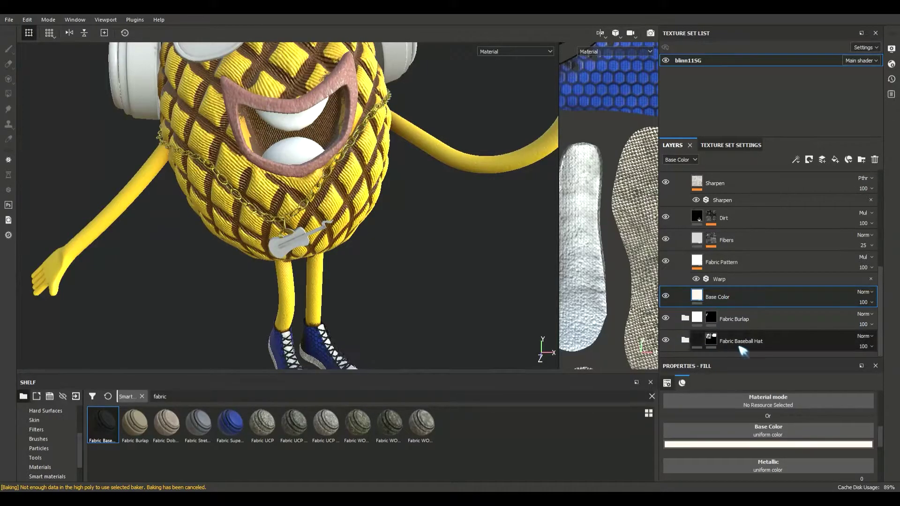
left_click(711, 339)
Set the Fabric Baseball Hat mask fill value to 0 and inspect the pineapple body.
left_click_drag(488, 215, 470, 216, "alt")
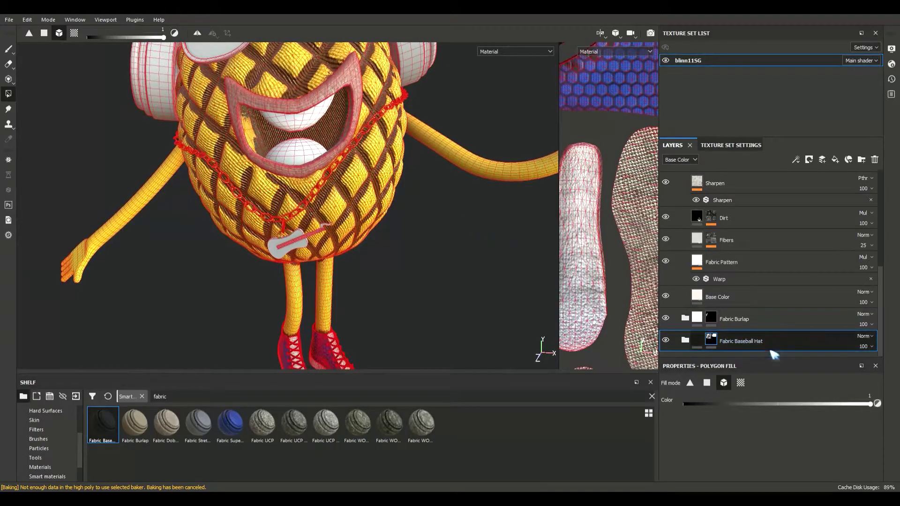
key("x")
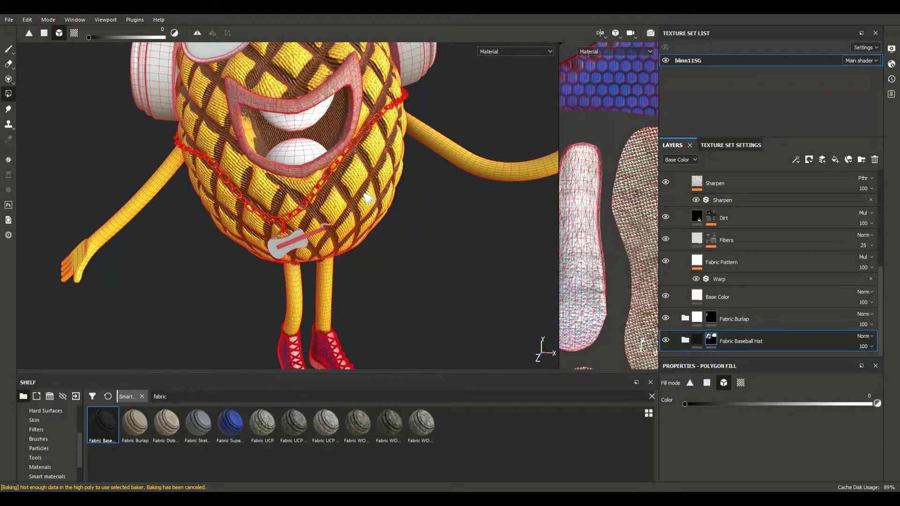
left_click_drag(422, 223, 387, 219, "alt")
middle_click_drag(404, 226, 361, 151, "alt")
scroll(310, 236, "up", 3)
scroll(361, 151, "down", 3)
scroll(367, 186, "down", 2)
Switch to the Paint brush, framing the pineapple's face.
mouse_move(367, 189)
left_mouse_down("alt")
mouse_move(417, 209)
mouse_move(454, 201)
mouse_move(440, 205)
left_mouse_up("alt")
left_click(8, 49)
left_click_drag(136, 211, 468, 257, "alt")
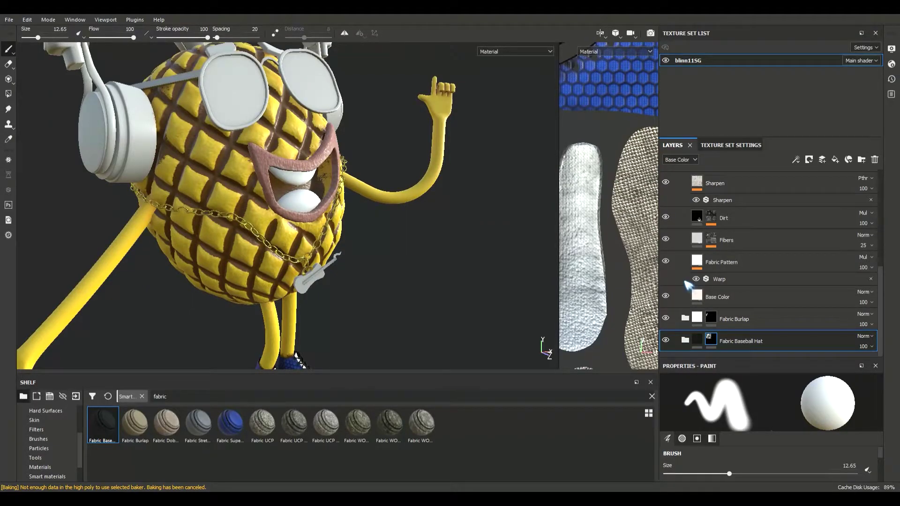
Check Fabric Dobby Aged visibility, collapse it, and expand the Skin Feverish group.
scroll(737, 278, "up", 3)
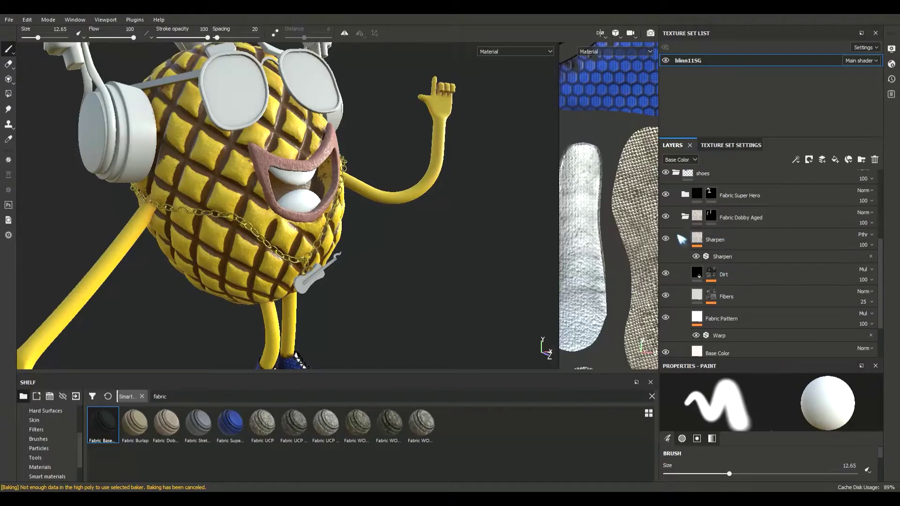
left_click(665, 218)
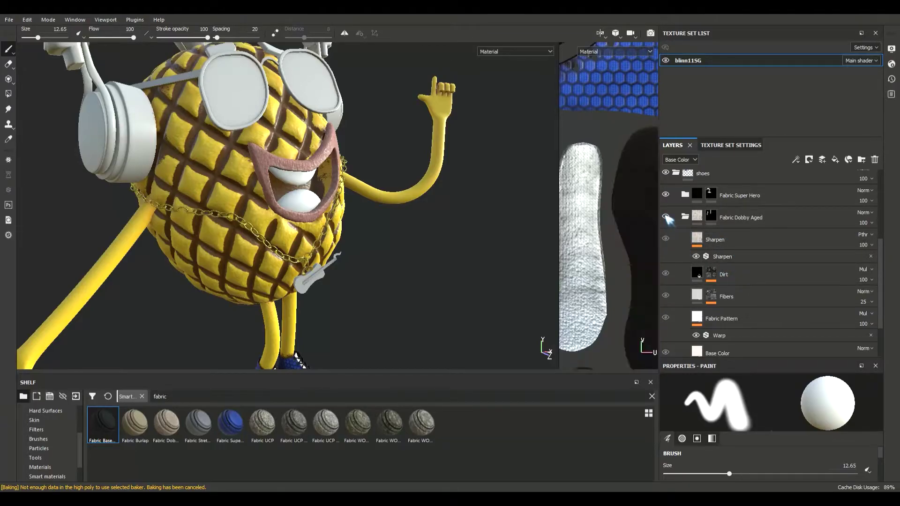
left_click(684, 217)
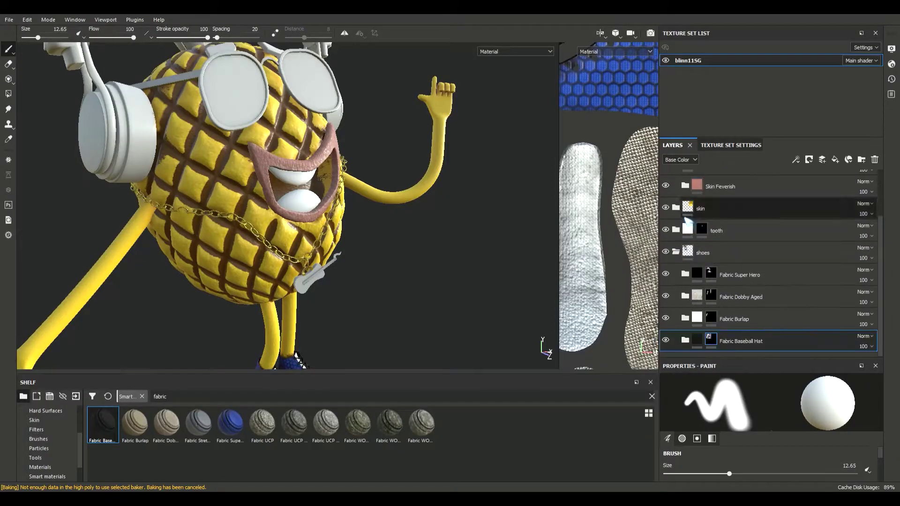
scroll(751, 217, "up", 1)
left_click(754, 219)
scroll(753, 222, "up", 2)
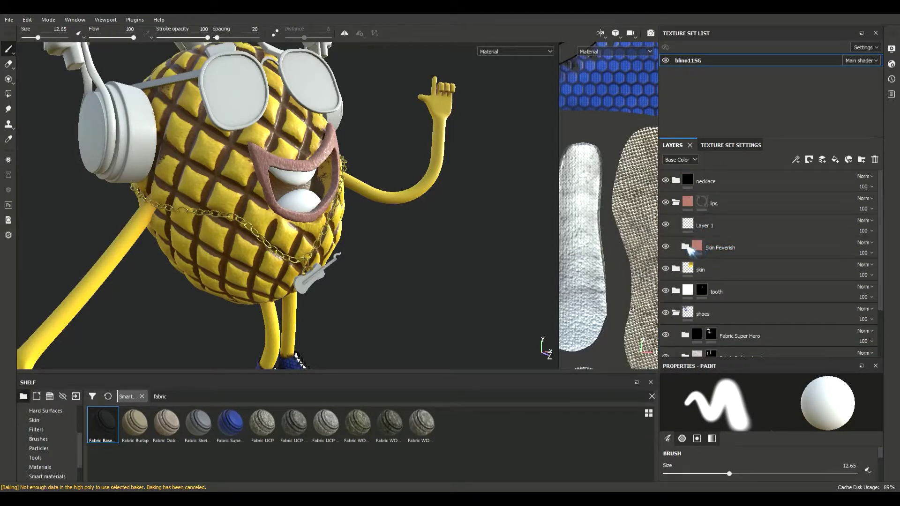
left_click_drag(690, 251, 688, 251)
scroll(705, 331, "down", 3)
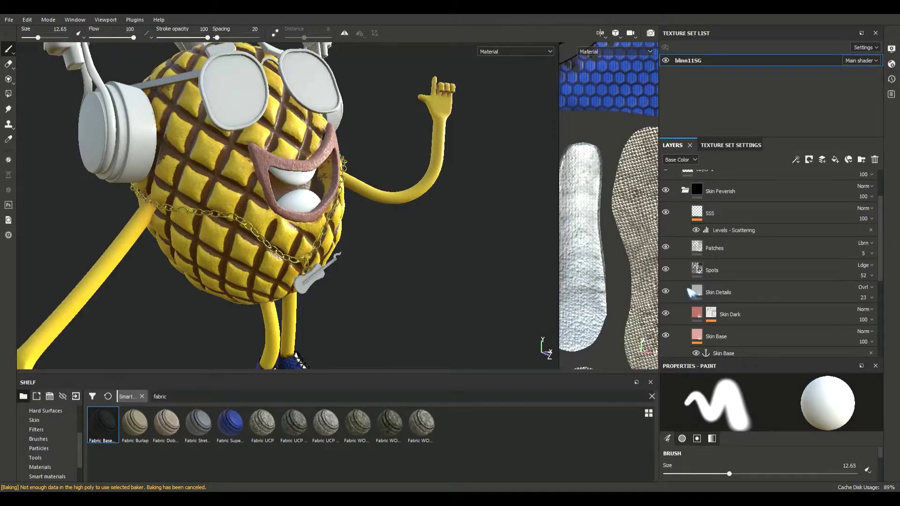
Try red-orange, then saturated orange, as the Skin Base layer's colour.
left_click(697, 334)
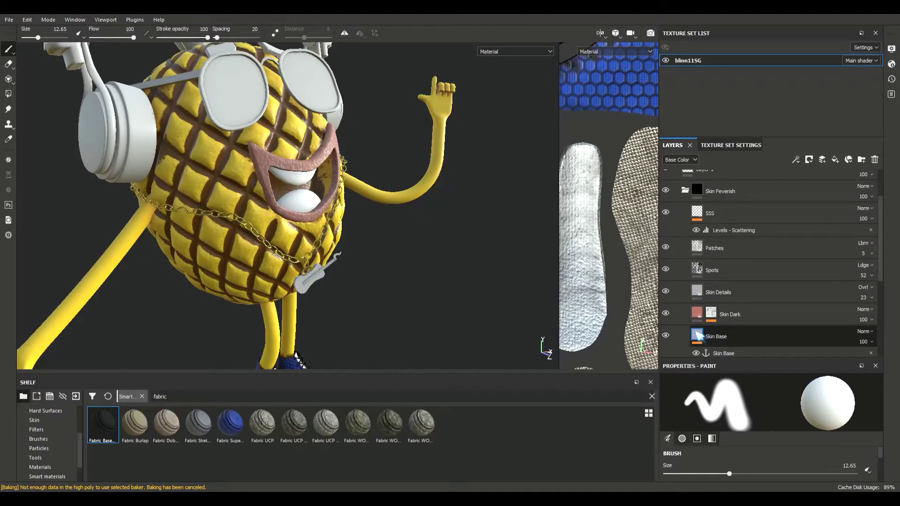
left_click(698, 334)
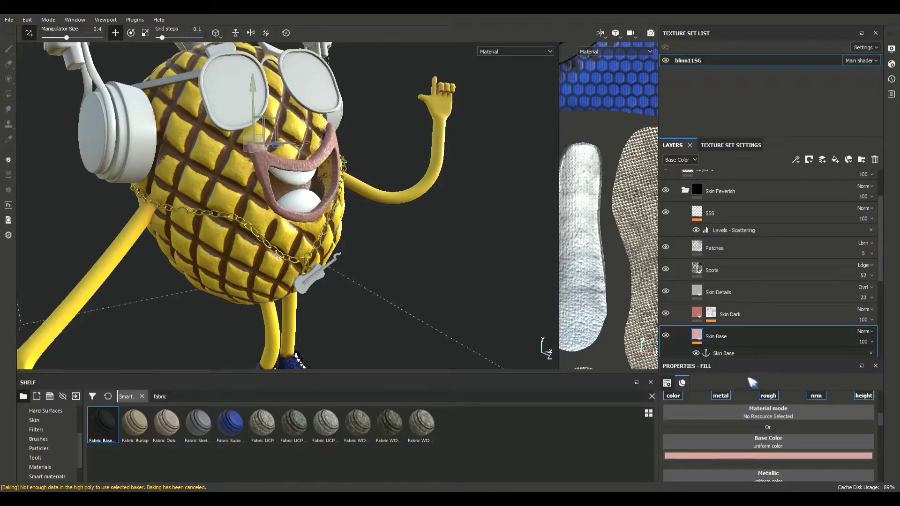
left_click_drag(740, 389, 773, 381)
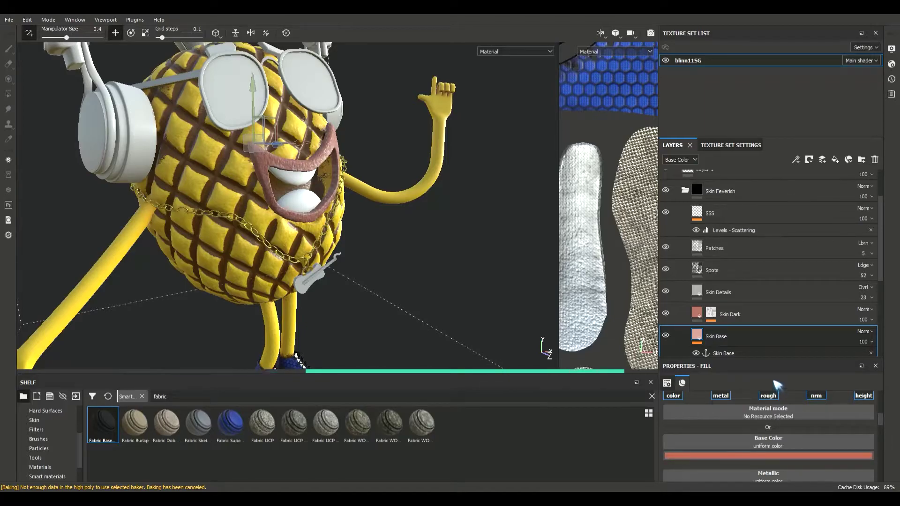
left_click_drag(432, 225, 356, 247, "alt")
middle_click_drag(379, 250, 397, 305, "alt")
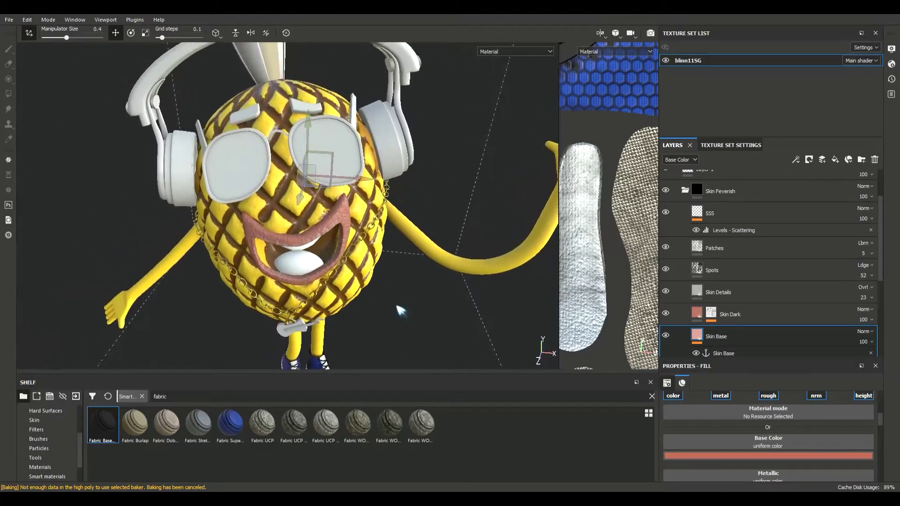
left_click_drag(397, 306, 394, 286, "alt")
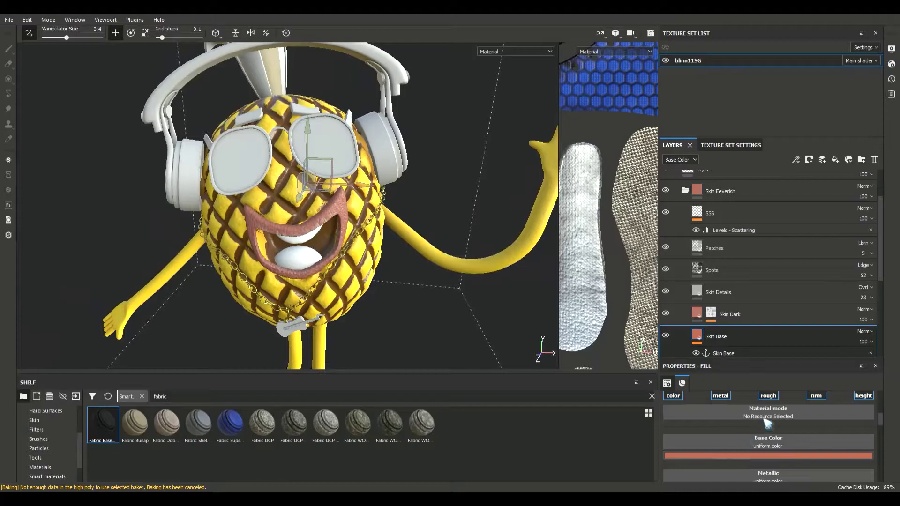
left_click_drag(774, 377, 792, 411)
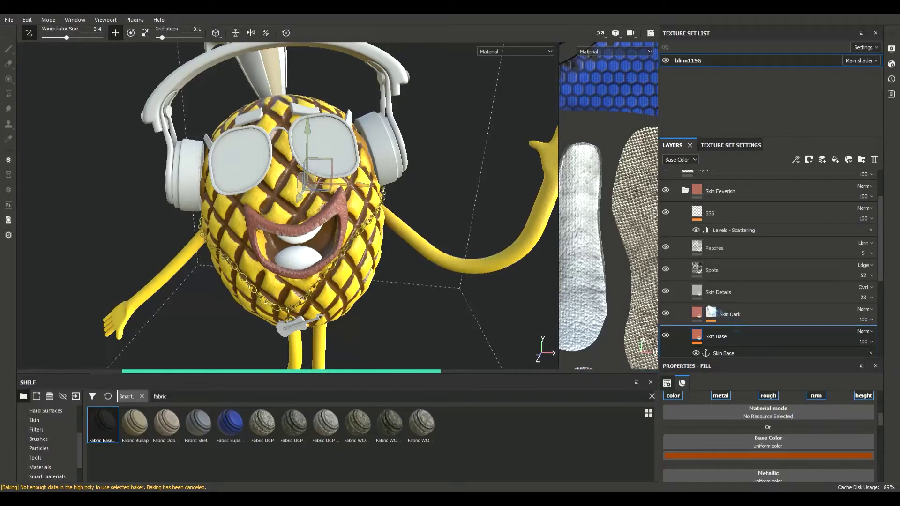
Undo the Skin Base colour change and select the Skin Dark layer.
left_click(698, 314)
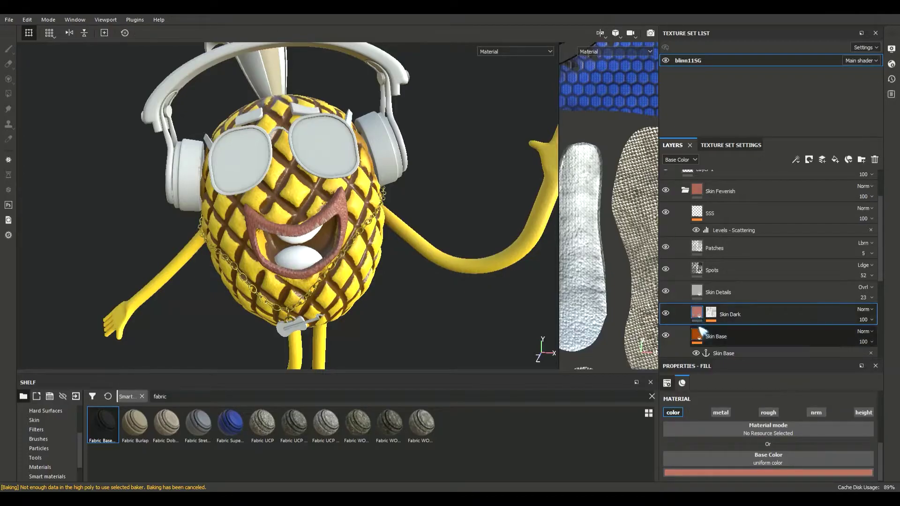
left_click(699, 333)
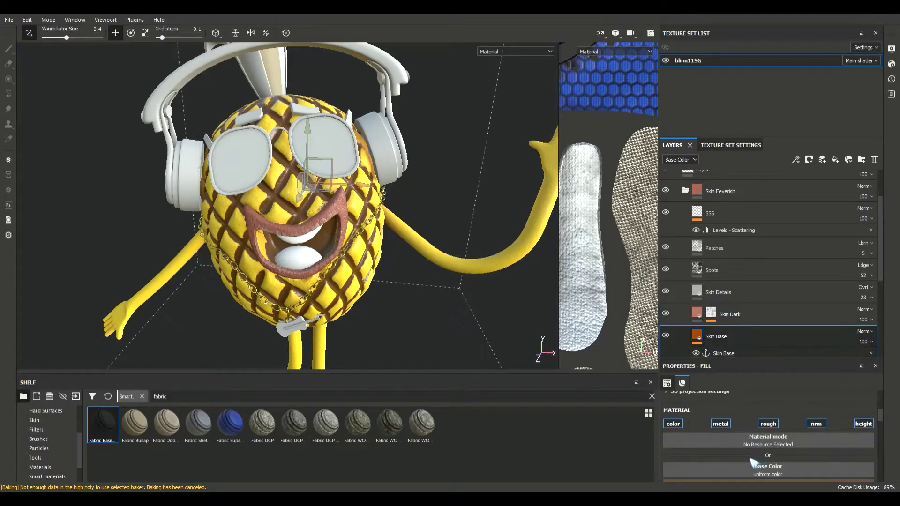
scroll(729, 482, "down", 3)
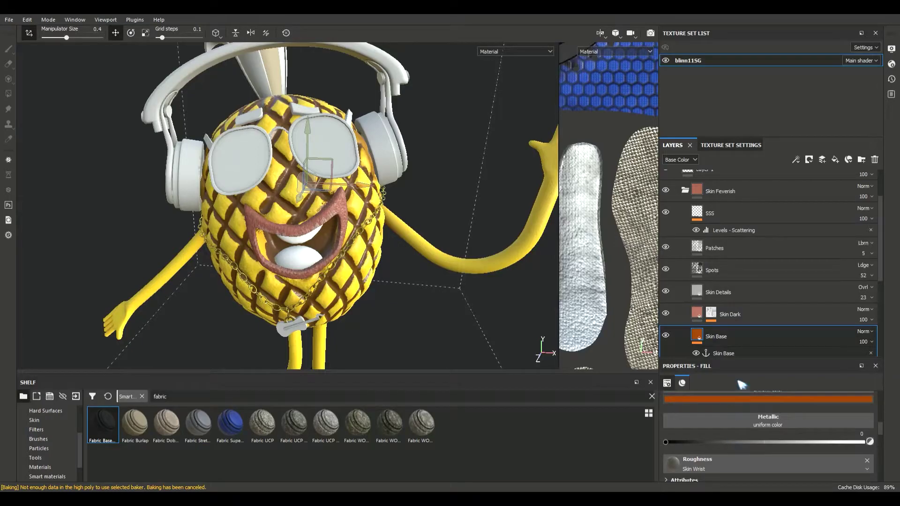
key("ctrl+z")
key("ctrl+z")
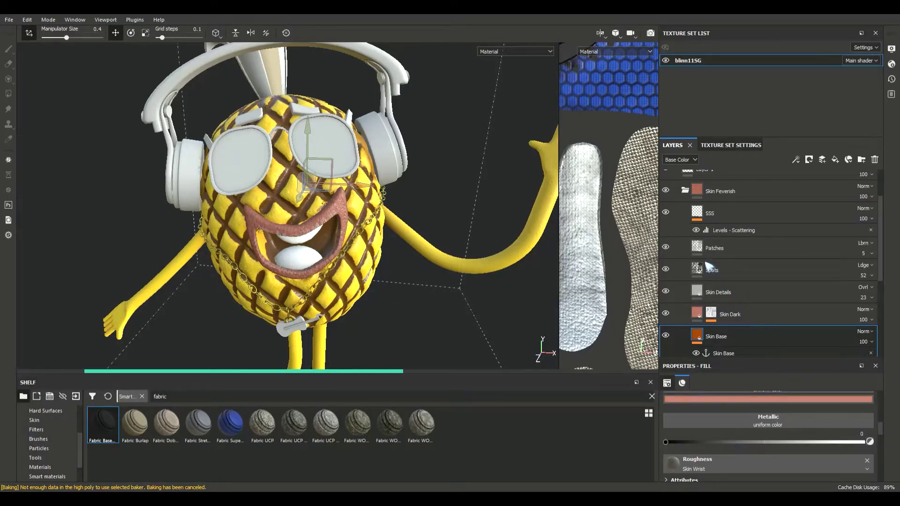
left_click(698, 313)
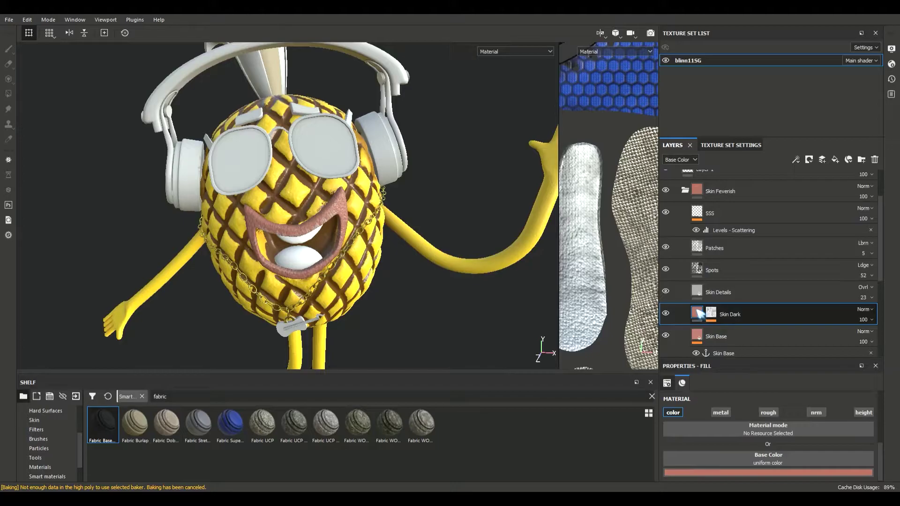
Make Skin Dark's Base Color vivid orange and orbit to review the redder lips.
left_click(753, 388)
left_click_drag(300, 281, 428, 242, "alt")
right_click_drag(429, 242, 360, 297, "alt")
left_click_drag(360, 297, 211, 277, "alt")
middle_click_drag(332, 282, 354, 227, "alt")
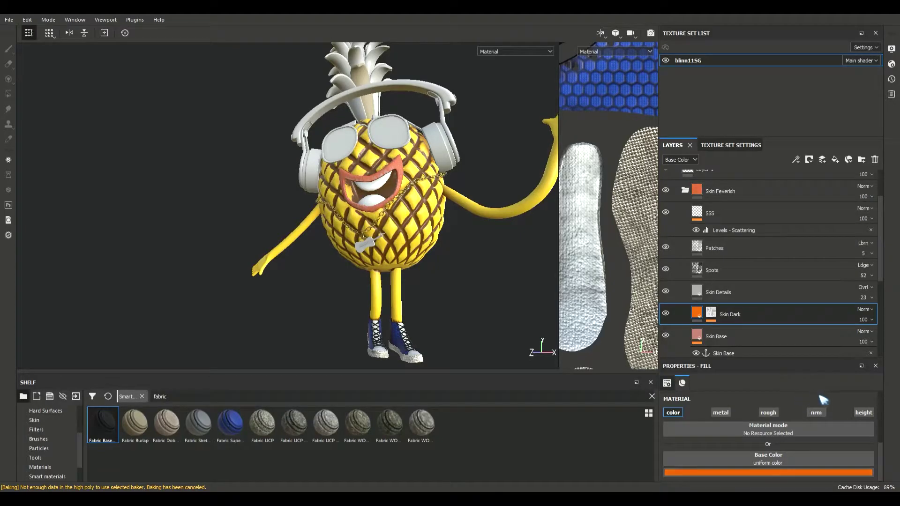
left_click_drag(496, 255, 353, 240, "alt")
right_click_drag(353, 241, 734, 316, "alt")
left_click_drag(459, 255, 398, 296, "alt")
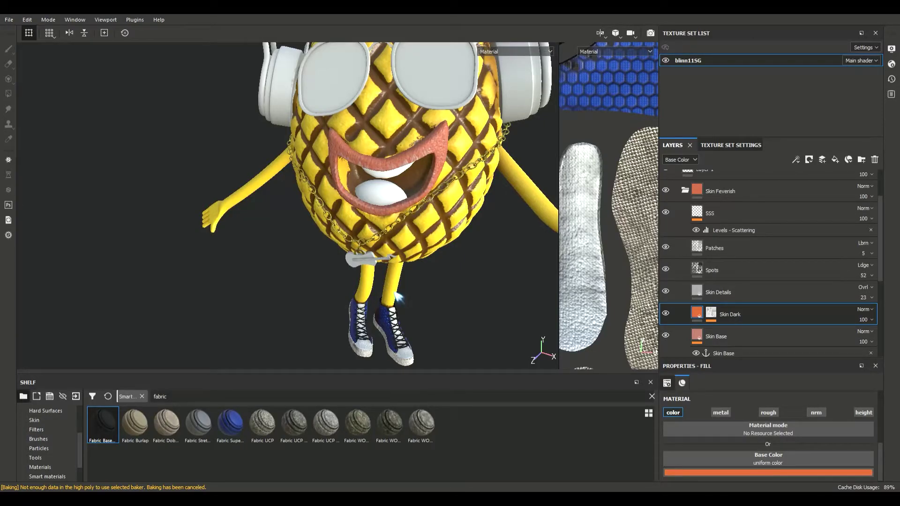
Orbit and zoom to frame the guitar pendant beneath the chain.
left_click_drag(416, 236, 435, 272, "alt")
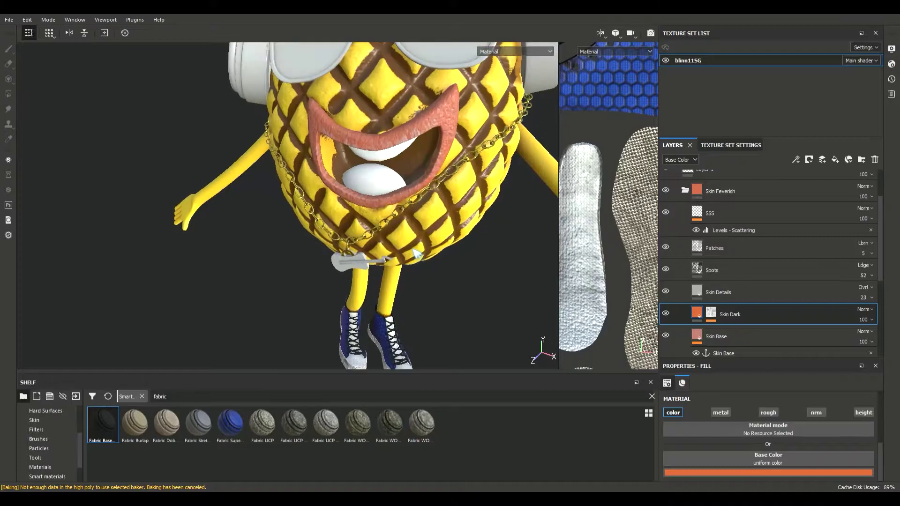
right_click_drag(435, 271, 405, 275, "alt")
left_click_drag(418, 255, 424, 272, "alt")
right_click_drag(424, 271, 550, 319, "alt")
middle_click_drag(549, 319, 501, 305, "alt")
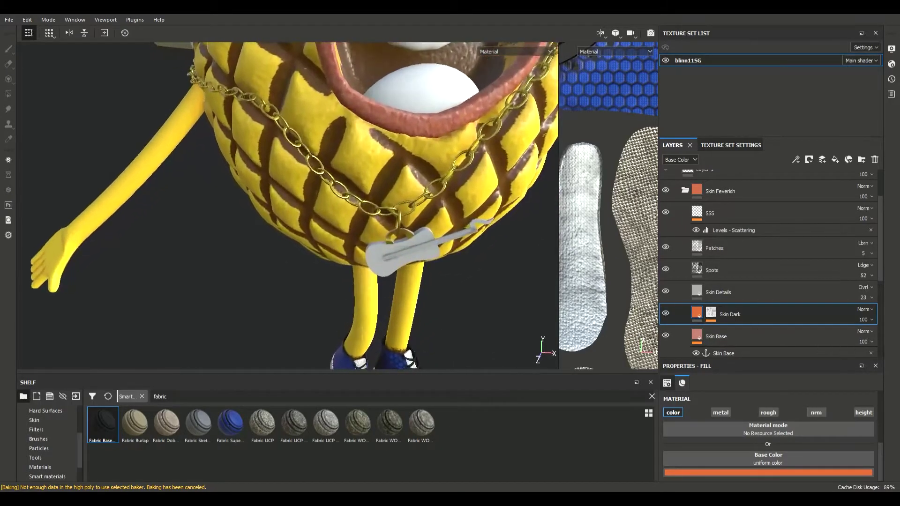
right_click_drag(502, 305, 579, 328, "alt")
middle_click_drag(578, 328, 487, 313, "alt")
right_click_drag(487, 312, 435, 305, "alt")
left_click_drag(435, 305, 430, 294, "alt")
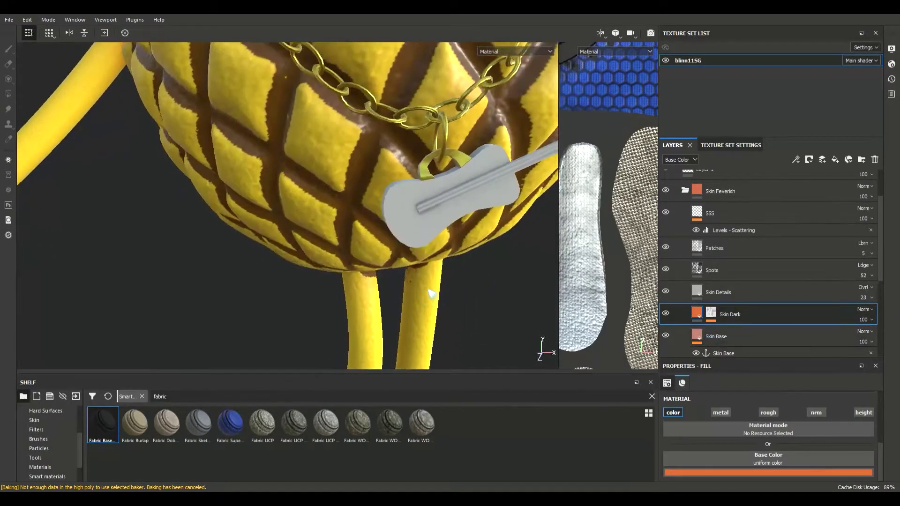
right_click_drag(429, 293, 502, 301, "alt")
middle_click_drag(502, 301, 473, 336, "alt")
right_click_drag(484, 290, 445, 300, "alt")
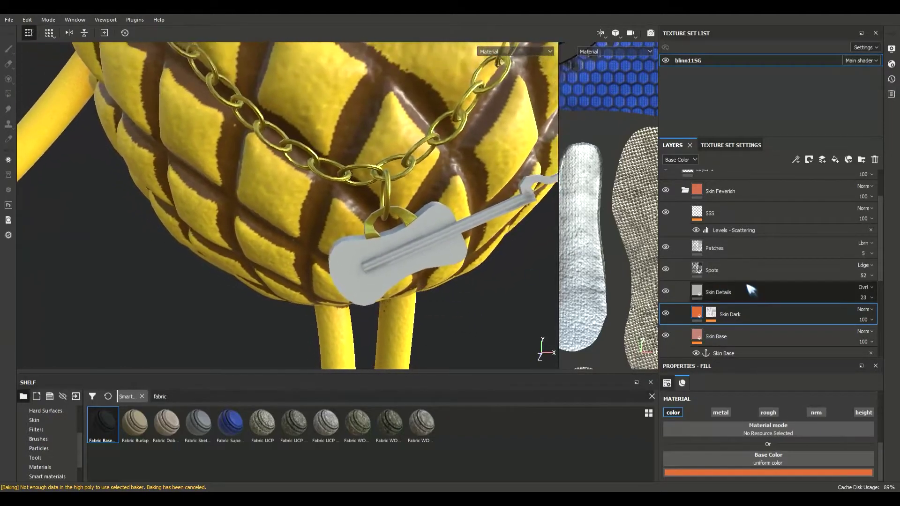
Collapse the Skin Feverish, shoes and lips folders, then expand and select the necklace folder.
scroll(737, 309, "up", 3)
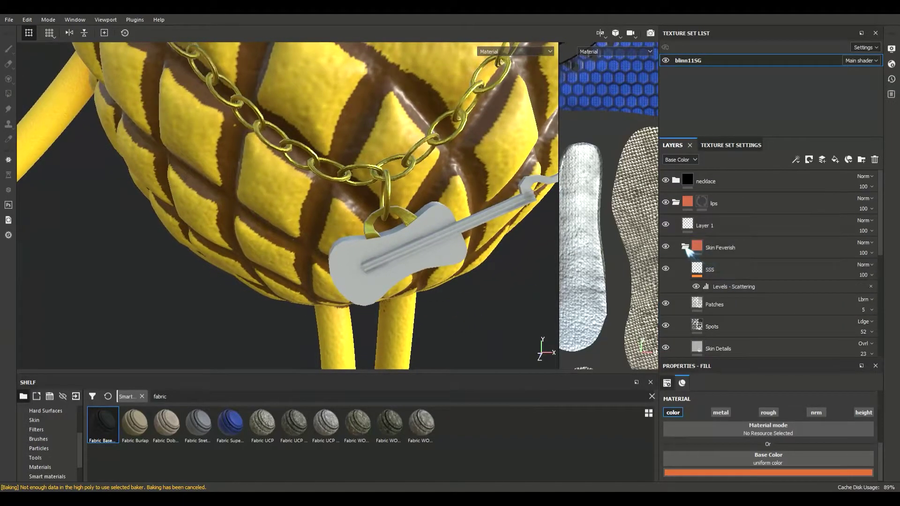
left_click(684, 247)
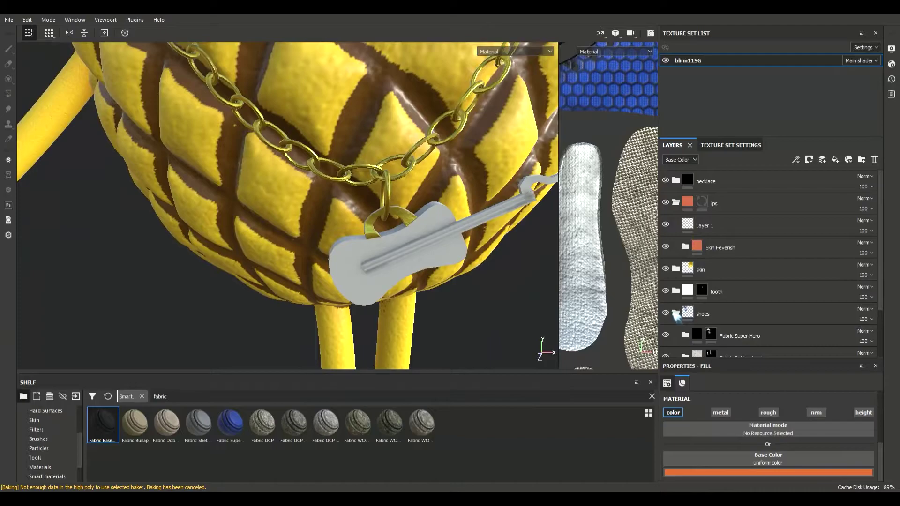
left_click(675, 313)
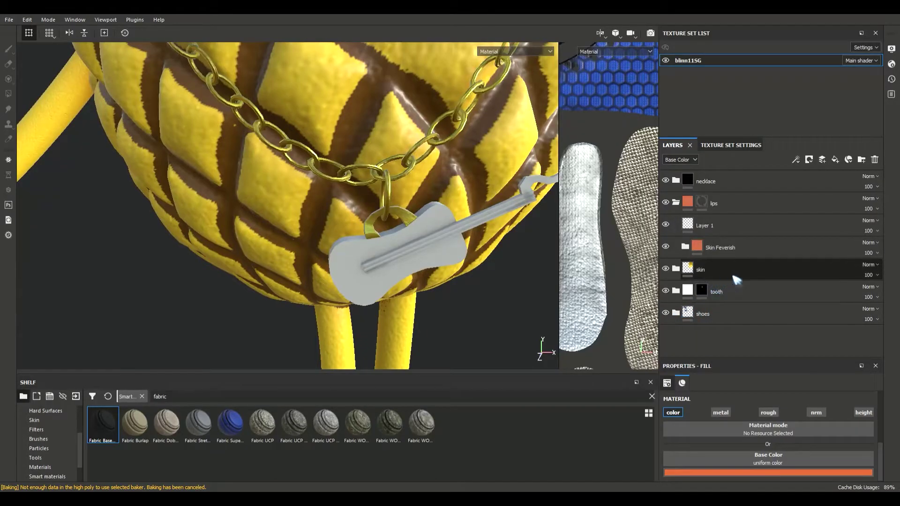
left_click(675, 202)
left_click(675, 181)
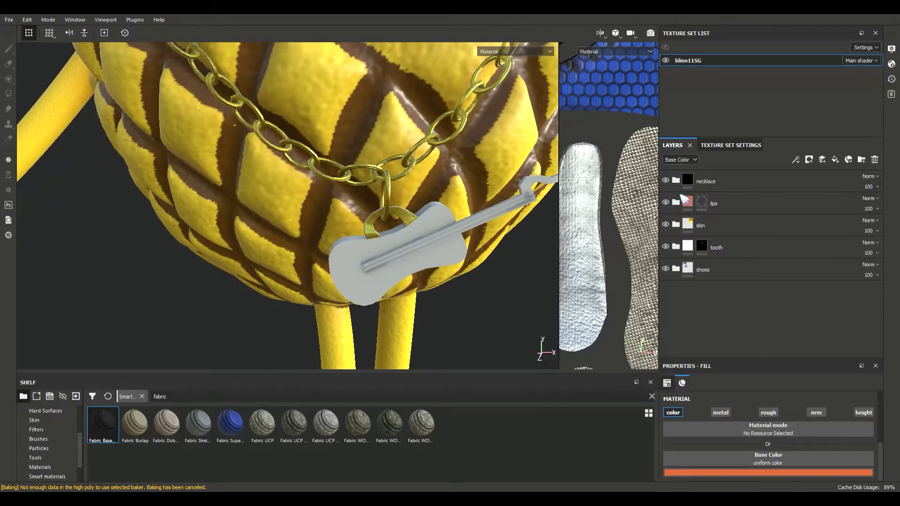
left_click(703, 182)
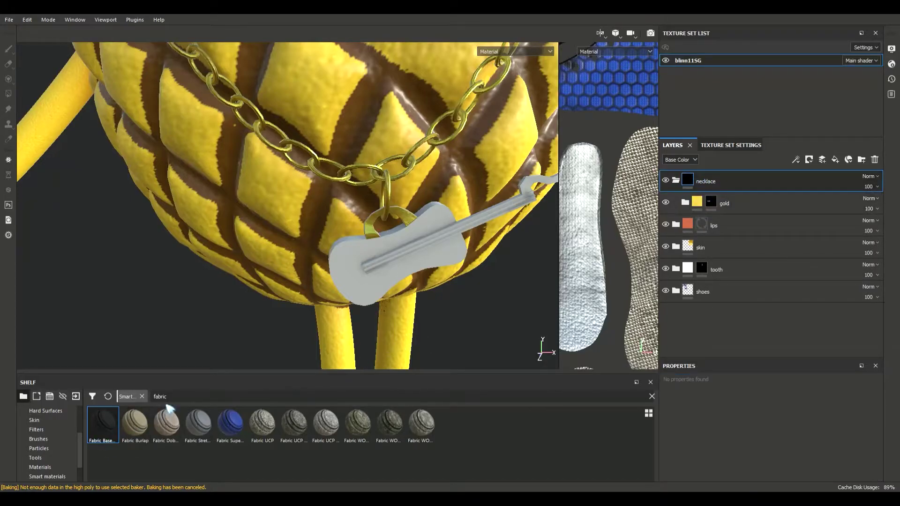
Show Smart materials in the shelf and pick the brushed Aluminium material.
left_click(142, 396)
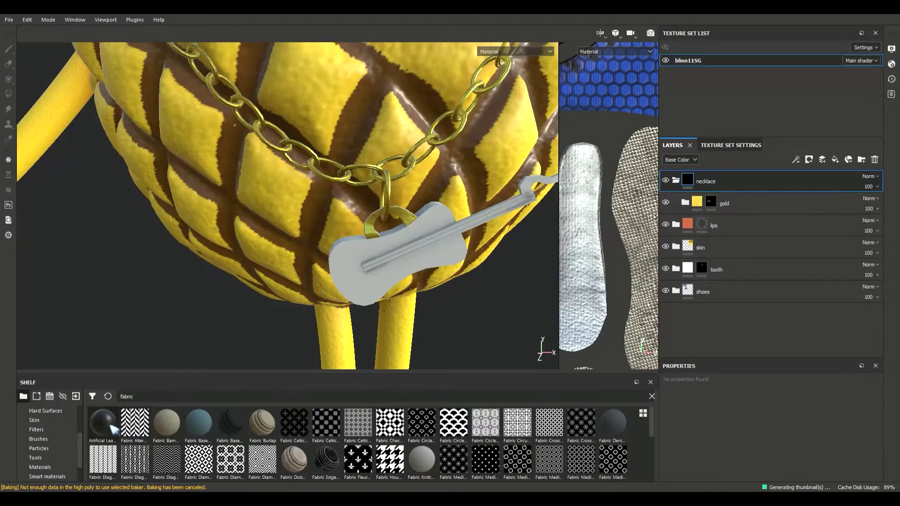
scroll(63, 445, "down", 1)
left_click(72, 450)
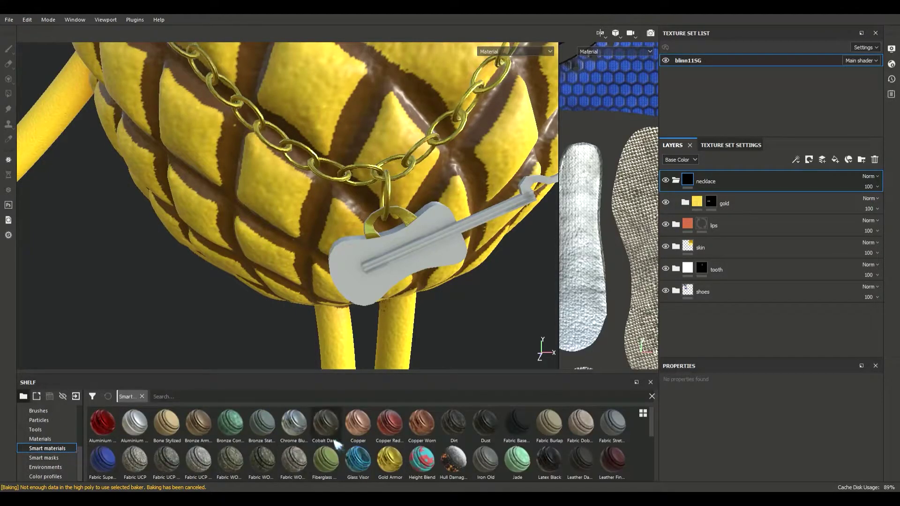
left_click(137, 425)
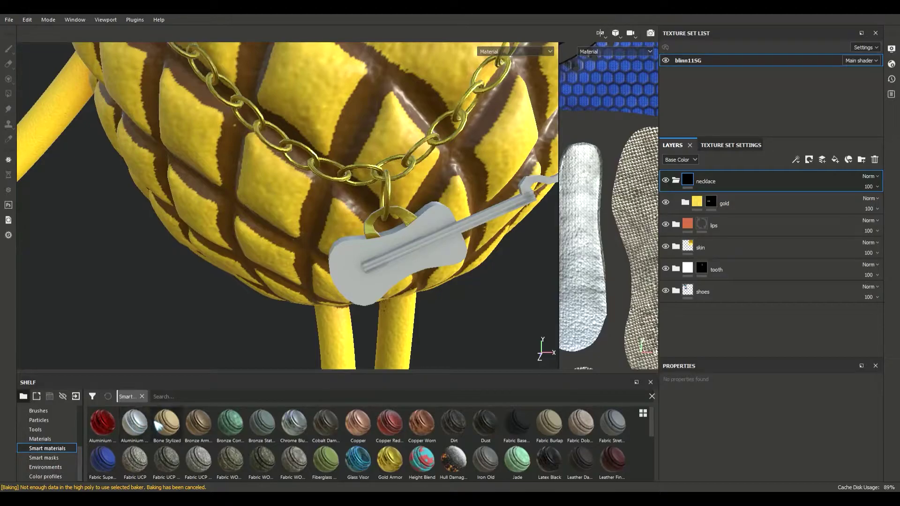
Drop Aluminium Brushed Worn into the necklace folder beneath the gold layer.
mouse_move(141, 427)
left_mouse_down()
mouse_move(735, 260)
mouse_move(757, 202)
left_mouse_up()
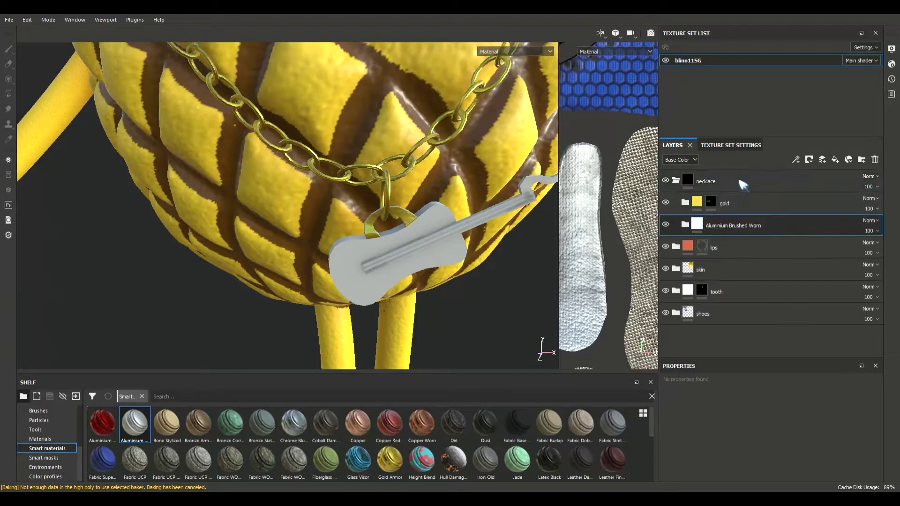
left_click(728, 226)
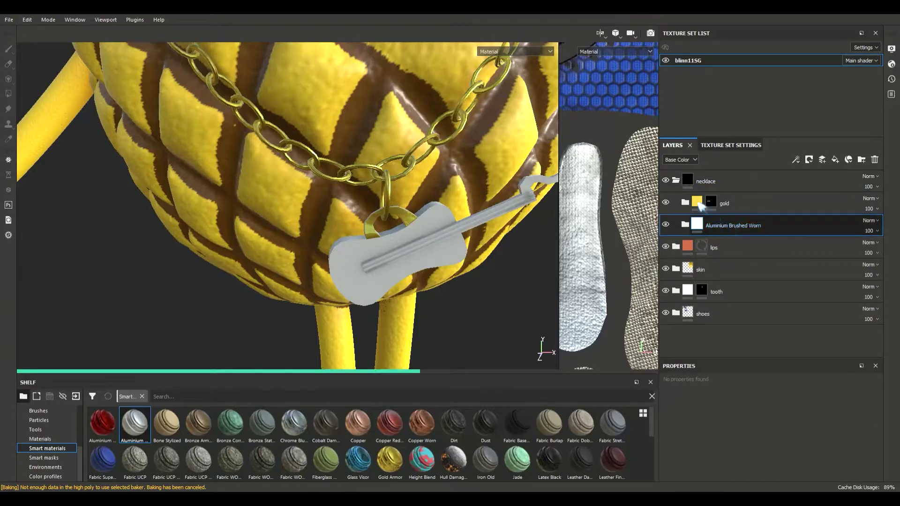
mouse_move(440, 247)
left_mouse_down("alt")
mouse_move(519, 243)
mouse_move(506, 195)
mouse_move(484, 253)
mouse_move(452, 251)
left_mouse_up("alt")
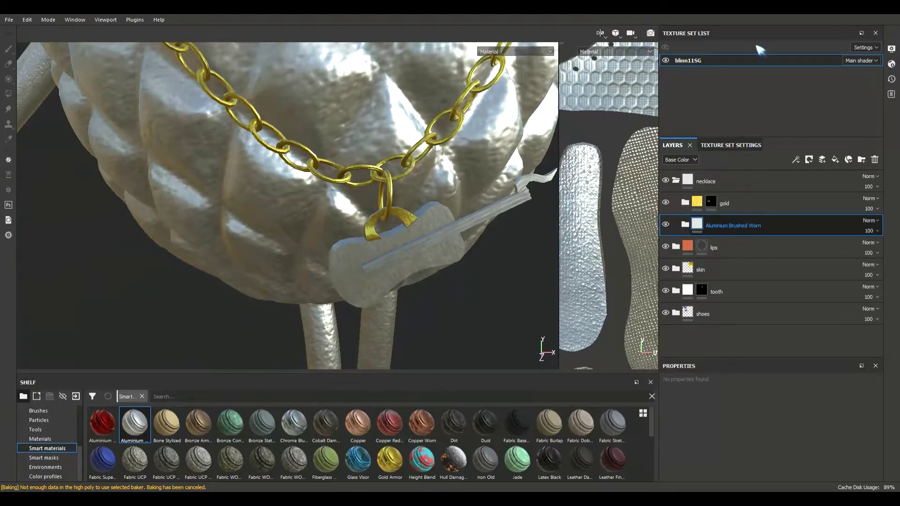
left_click_drag(714, 227, 742, 232)
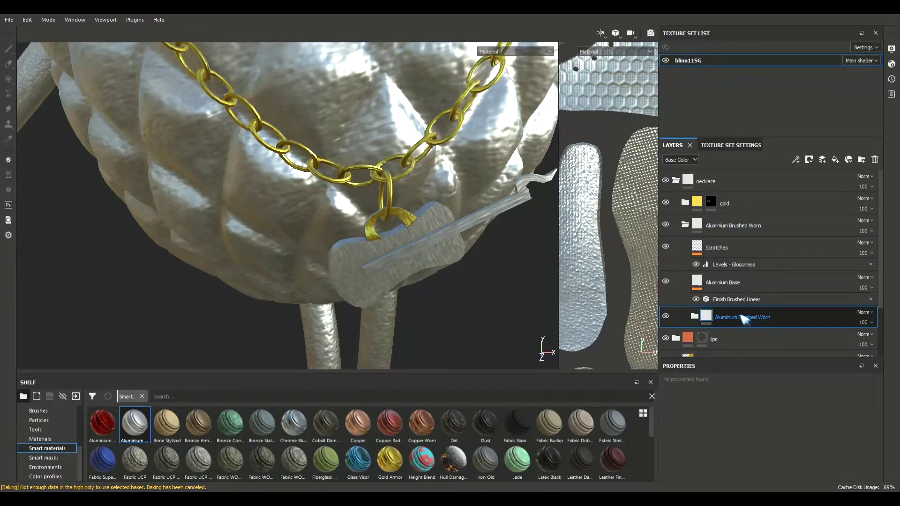
Delete the stray nested layer, duplicate Aluminium Brushed Worn, and rename the copy black_al.
key("Delete")
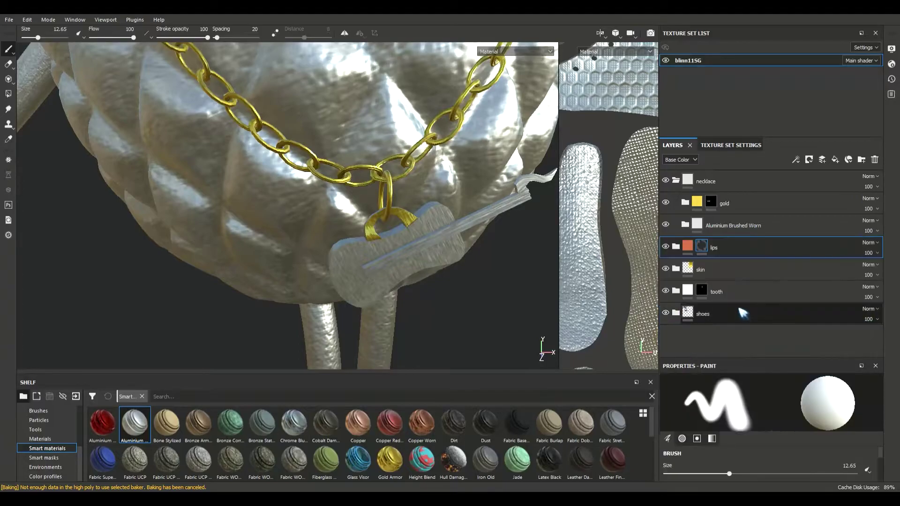
left_click(728, 228)
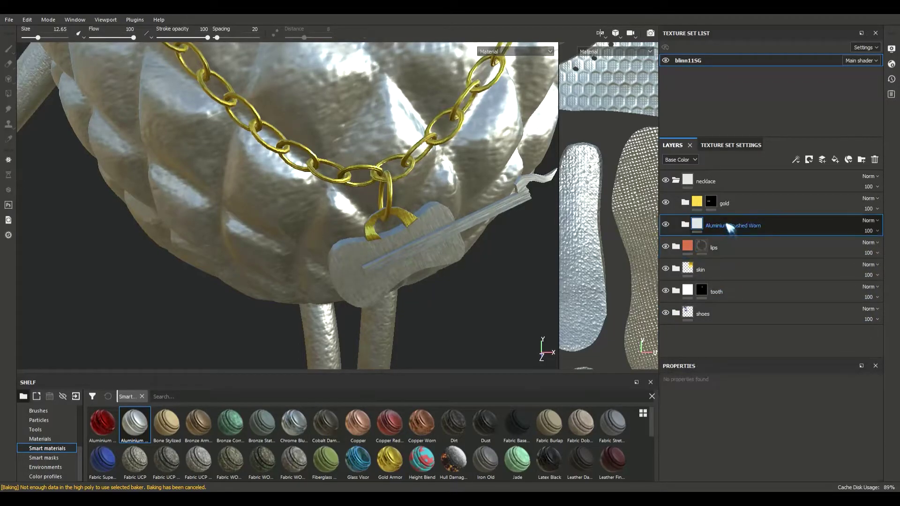
left_click_drag(727, 223, 767, 214, "ctrl")
double_click(726, 228)
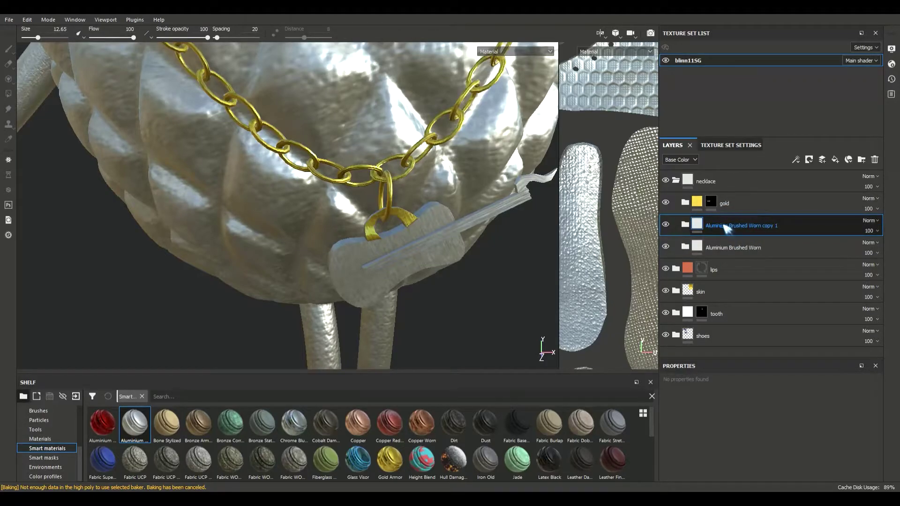
double_click(748, 230)
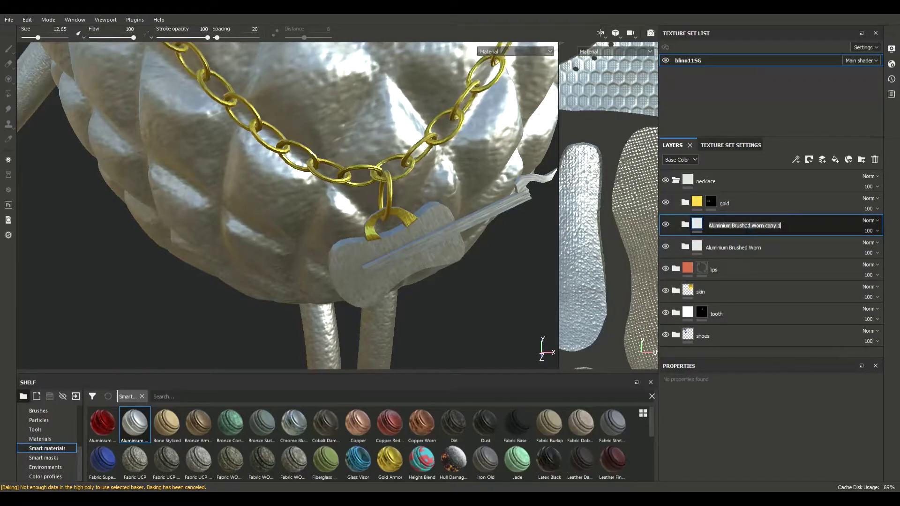
type("black_al")
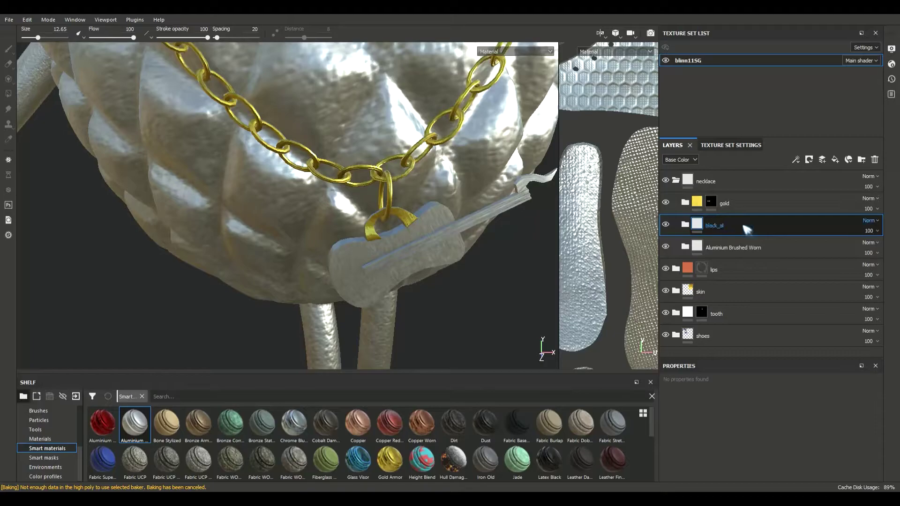
Rename the original aluminium layer white_al and expand the black_al folder.
left_click(734, 248)
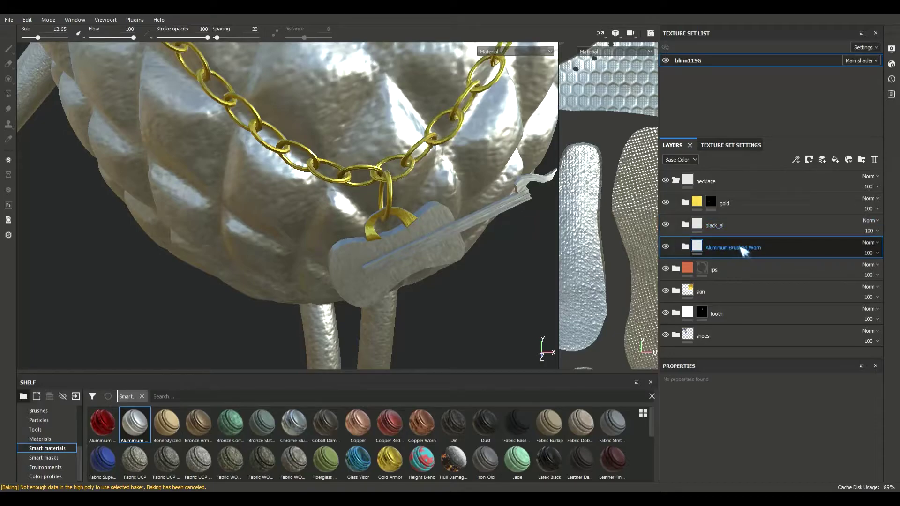
double_click(725, 248)
type("w")
key("Return")
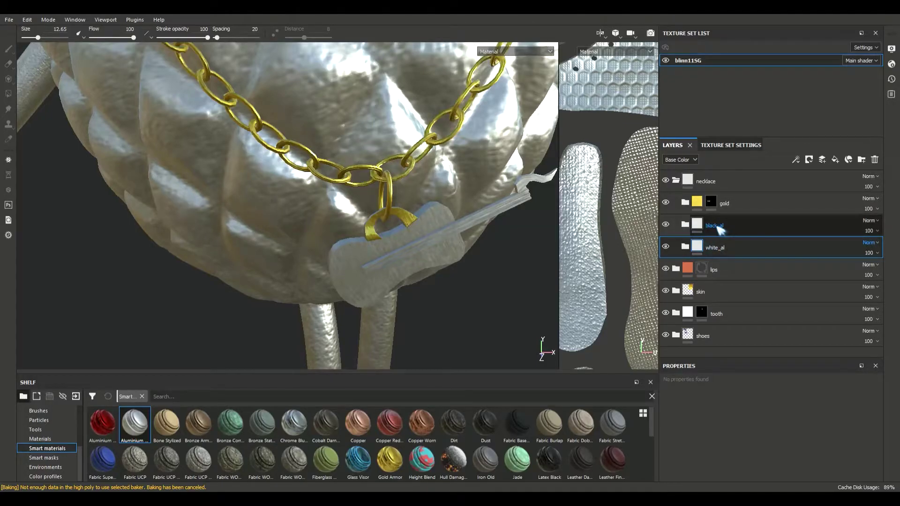
left_click(685, 225)
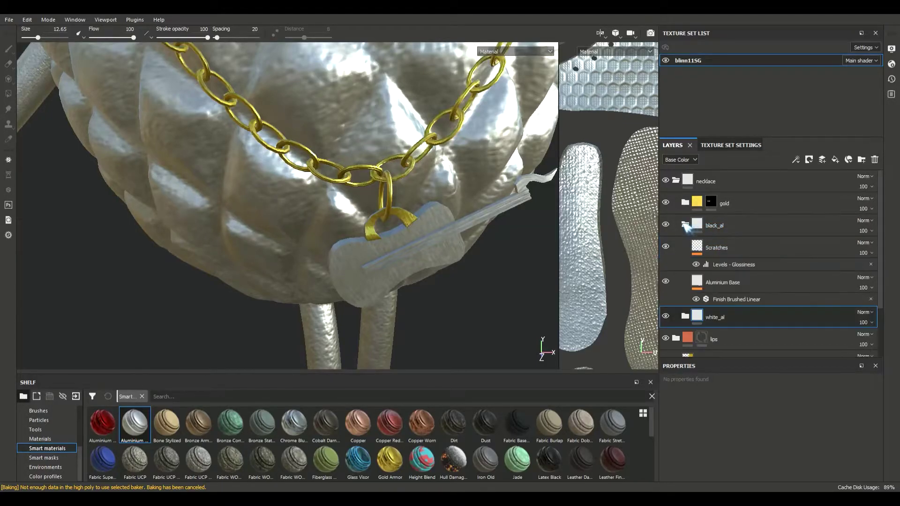
Set black_al's Aluminium Base colour near-black and white_al's to pure white.
left_click(730, 285)
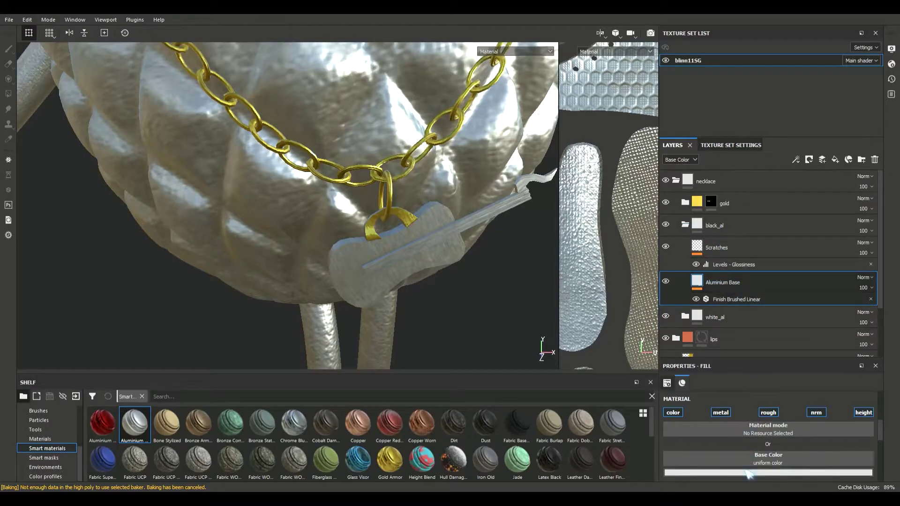
left_click_drag(764, 425, 752, 444)
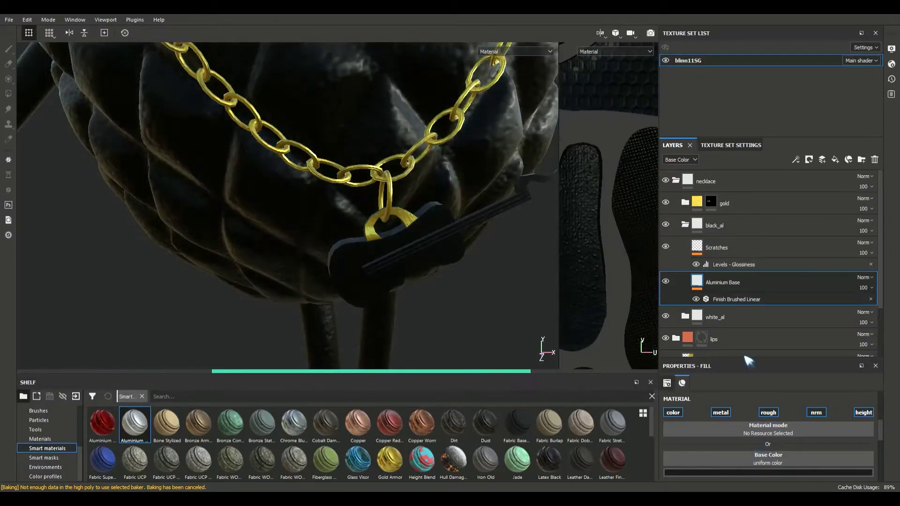
left_click(715, 319)
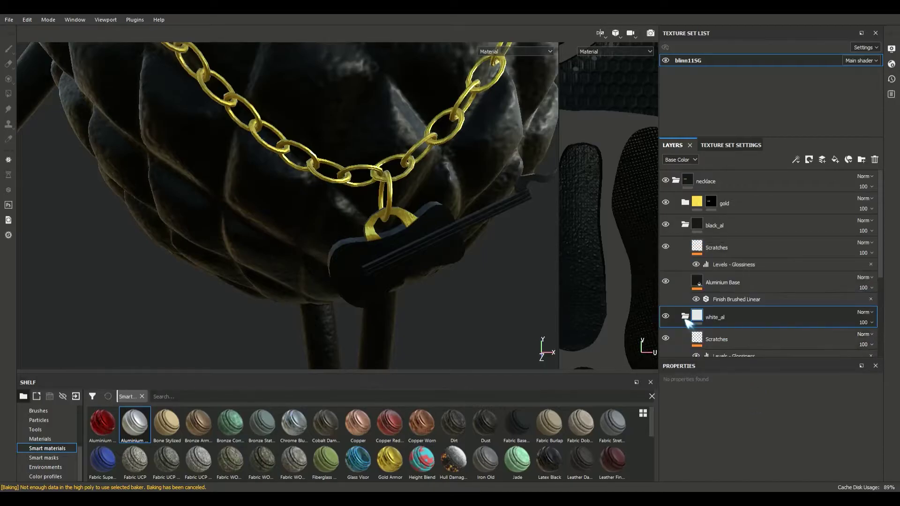
left_click(685, 317)
left_click(716, 319)
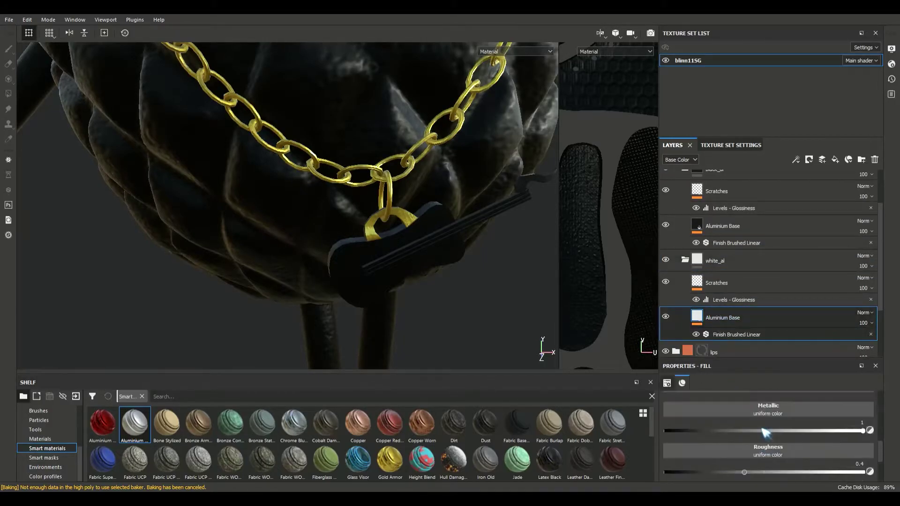
left_click(764, 321)
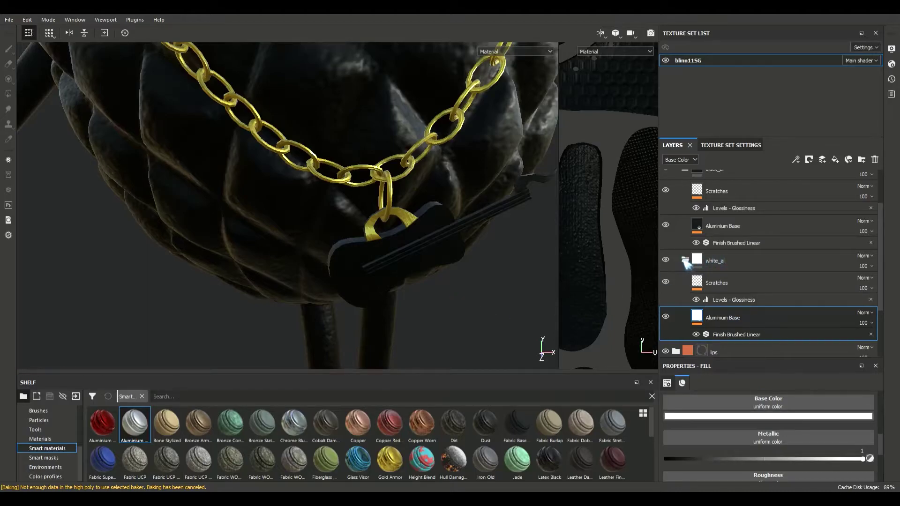
Collapse white_al, select the black_al folder for its mask, and view the guitar pendant.
left_click(685, 260)
scroll(685, 229, "up", 2)
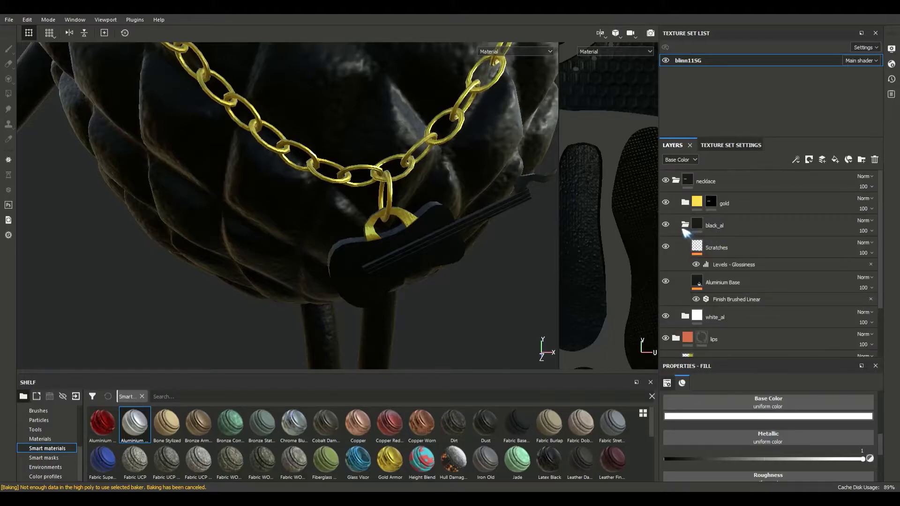
left_click(703, 227)
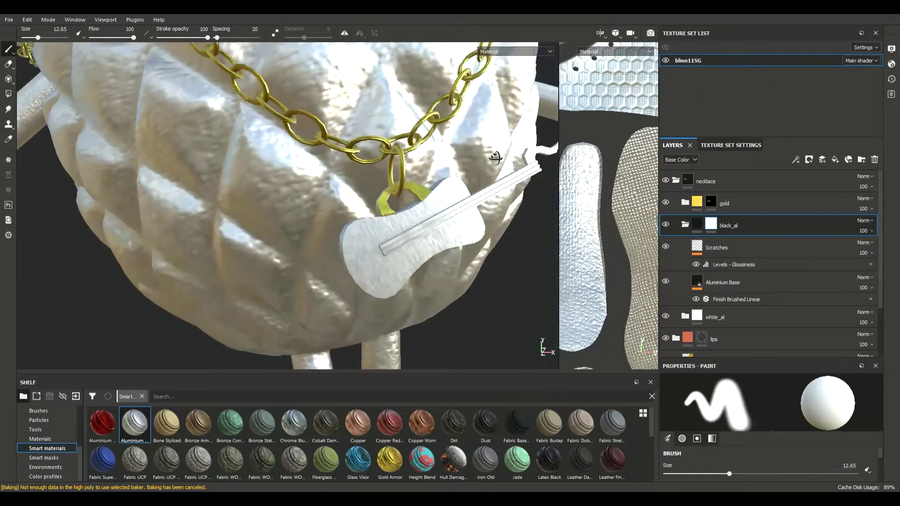
left_click_drag(495, 158, 519, 181, "alt")
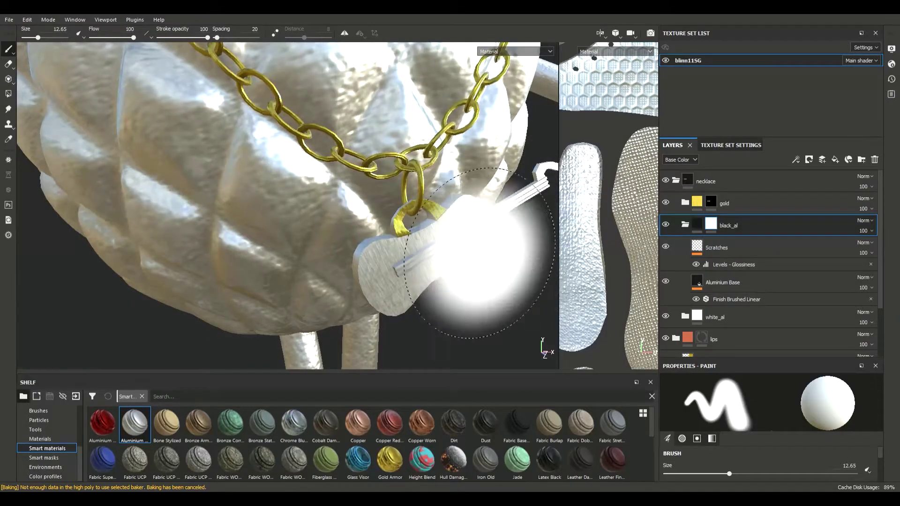
Fill the guitar pendant's body into black_al's mask by mesh, then switch to polygon fill.
left_click(8, 93)
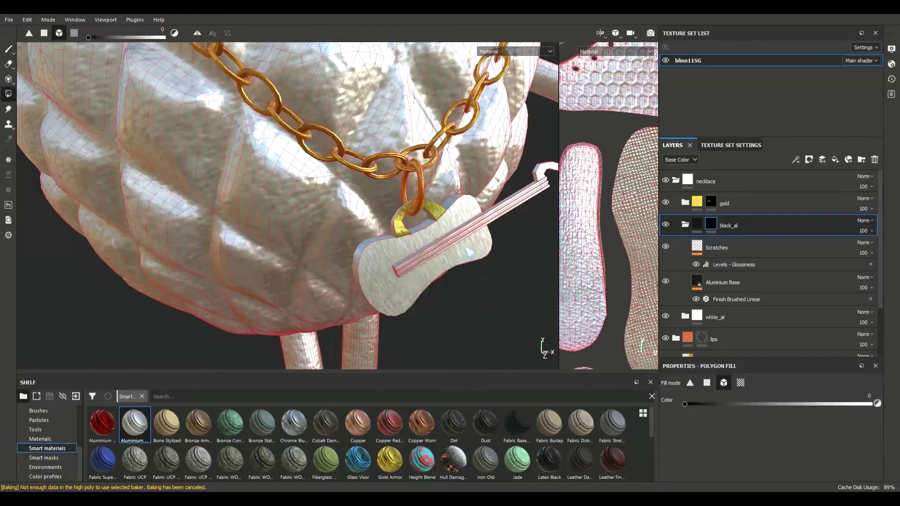
left_click(384, 267)
left_click_drag(403, 268, 485, 286, "alt")
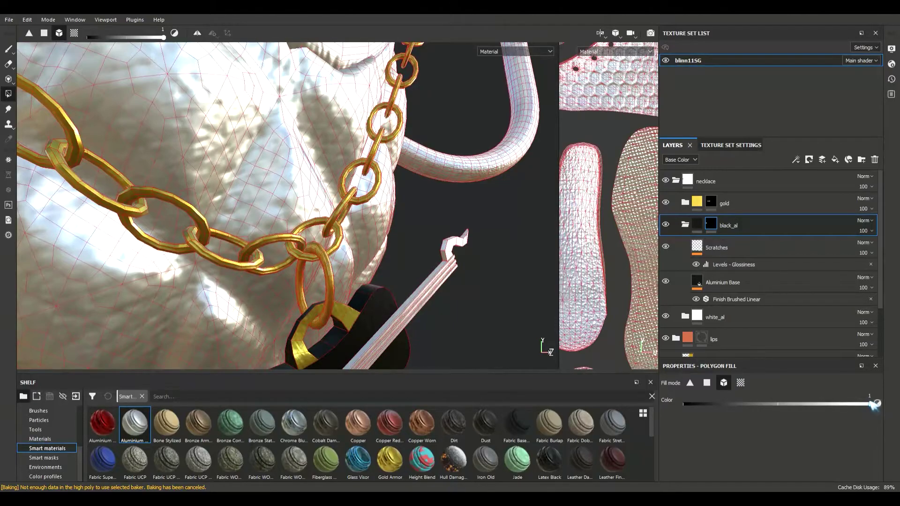
left_click(707, 382)
left_click_drag(461, 246, 368, 218, "alt")
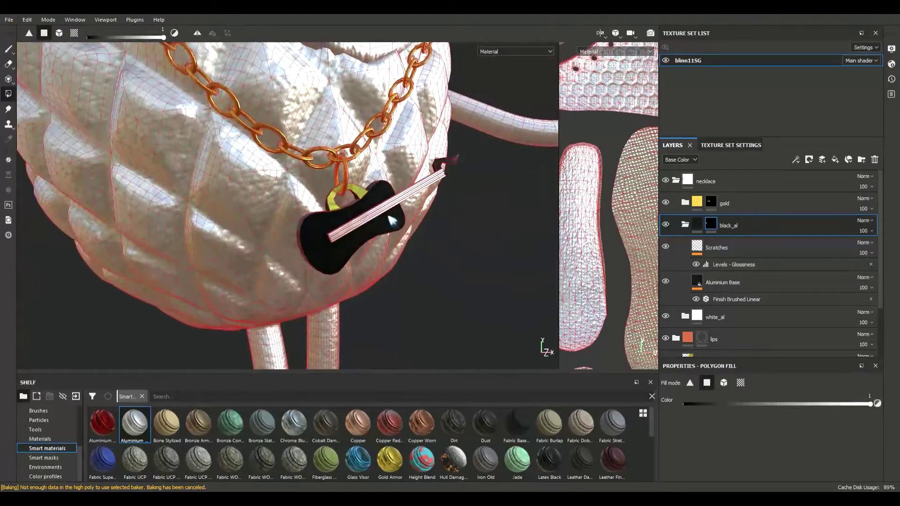
Collapse black_al, select white_al, and return to polygon filling for its mask.
left_click(685, 225)
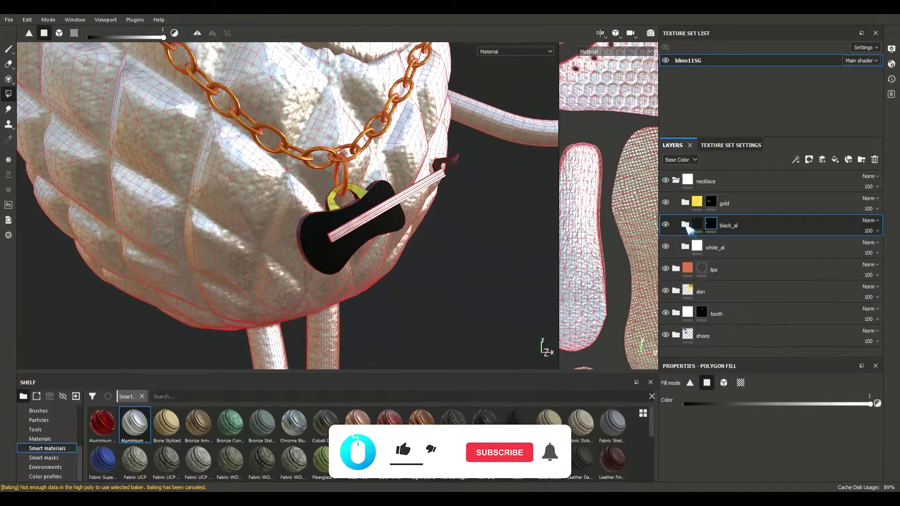
left_click(718, 248)
scroll(419, 213, "up", 3)
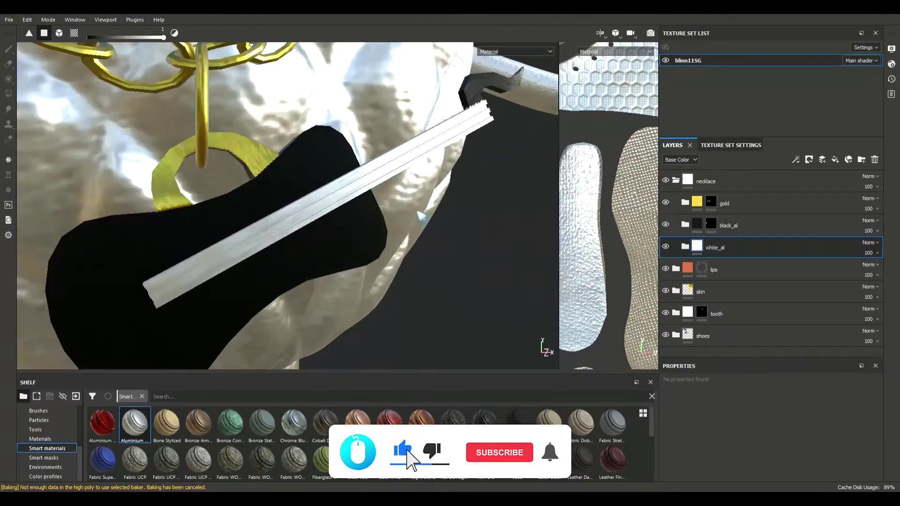
scroll(419, 212, "down", 1)
left_click_drag(538, 210, 558, 256, "alt")
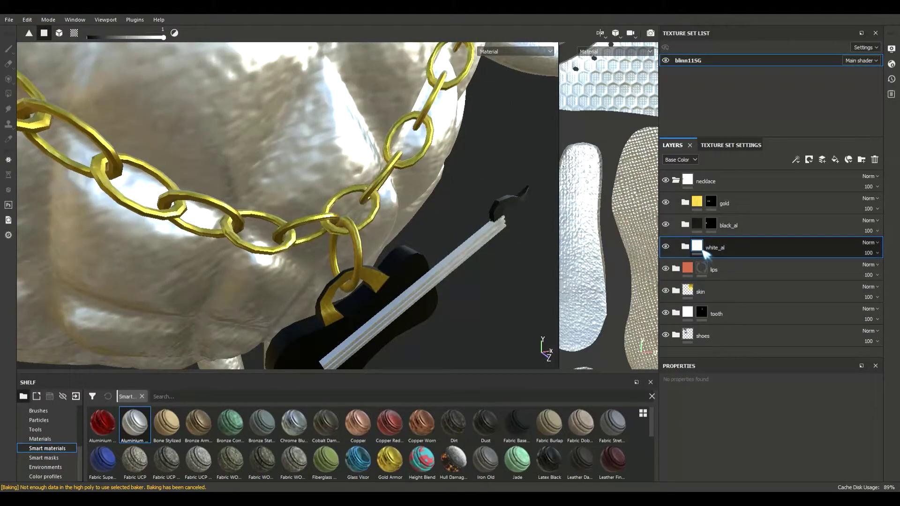
key("4")
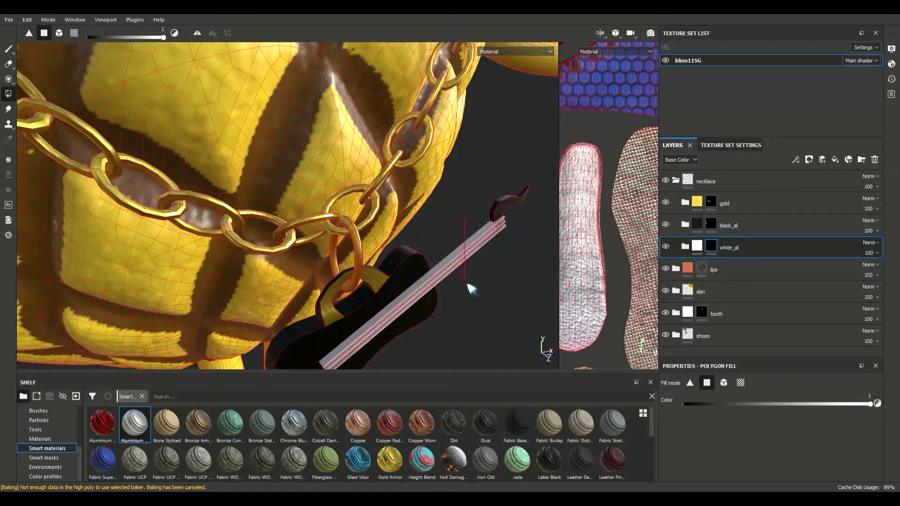
Zoom in on the guitar neck bar and pan the UV layout to the strap islands.
left_click_drag(500, 295, 490, 274, "alt")
right_click_drag(487, 272, 625, 305, "alt")
mouse_move(465, 247)
left_mouse_down("alt")
mouse_move(446, 255)
mouse_move(465, 248)
left_mouse_up("alt")
scroll(589, 246, "down", 5)
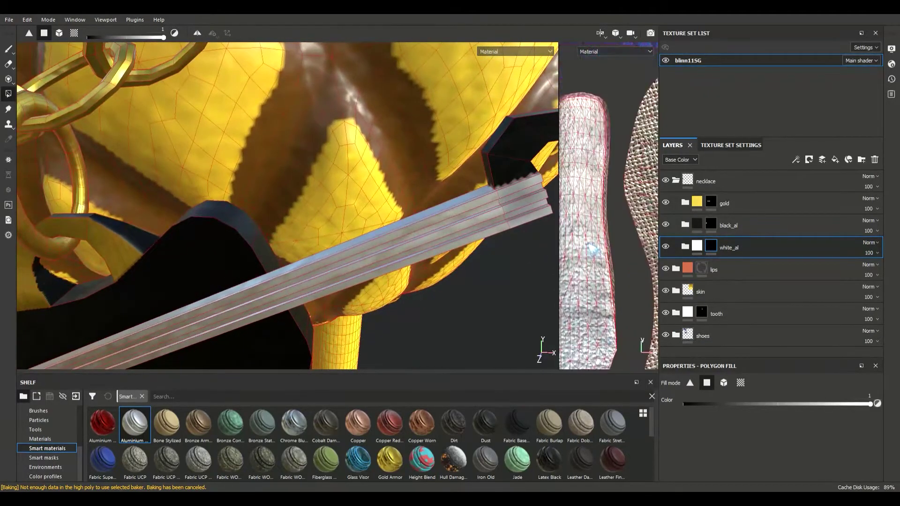
middle_click_drag(587, 243, 613, 227, "alt")
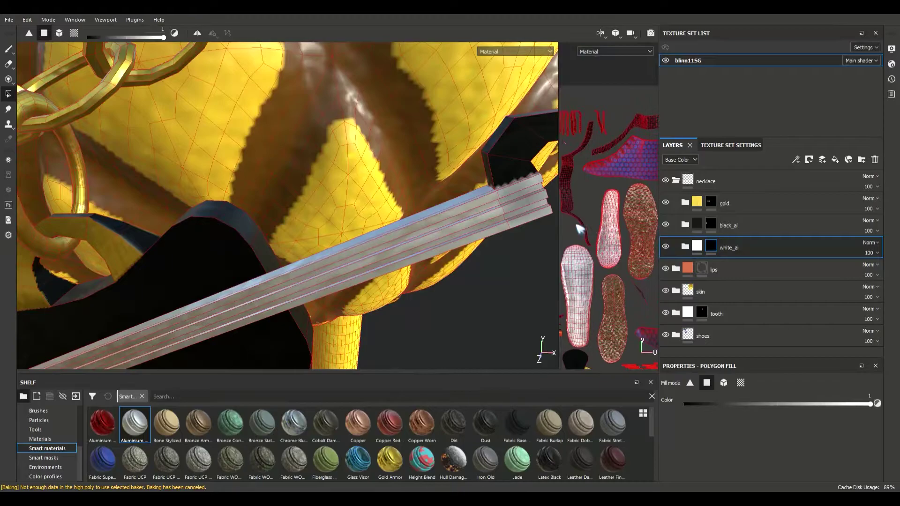
left_click_drag(559, 226, 231, 262)
scroll(464, 250, "up", 8)
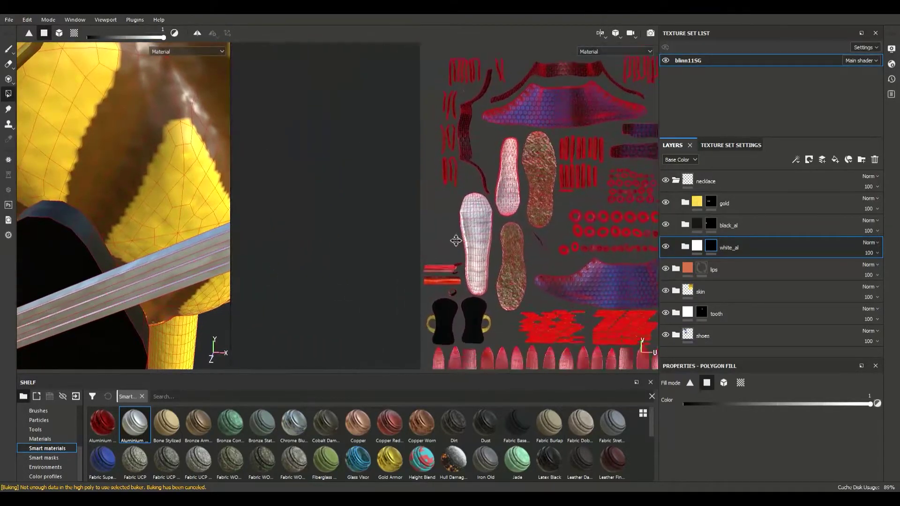
middle_click_drag(473, 268, 498, 134)
Fill the strap UV islands and both their ends into white_al's mask.
left_click_drag(303, 152, 524, 265)
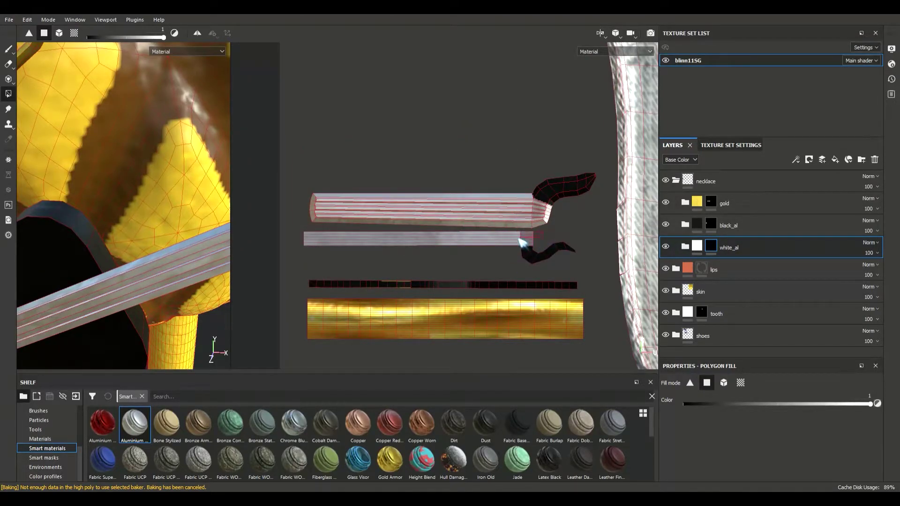
left_click(515, 247)
left_click(540, 210)
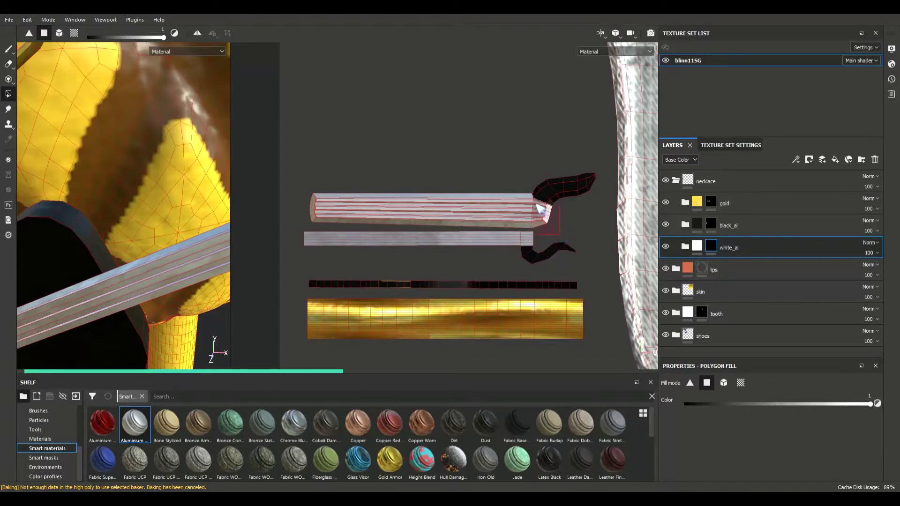
scroll(159, 198, "down", 6)
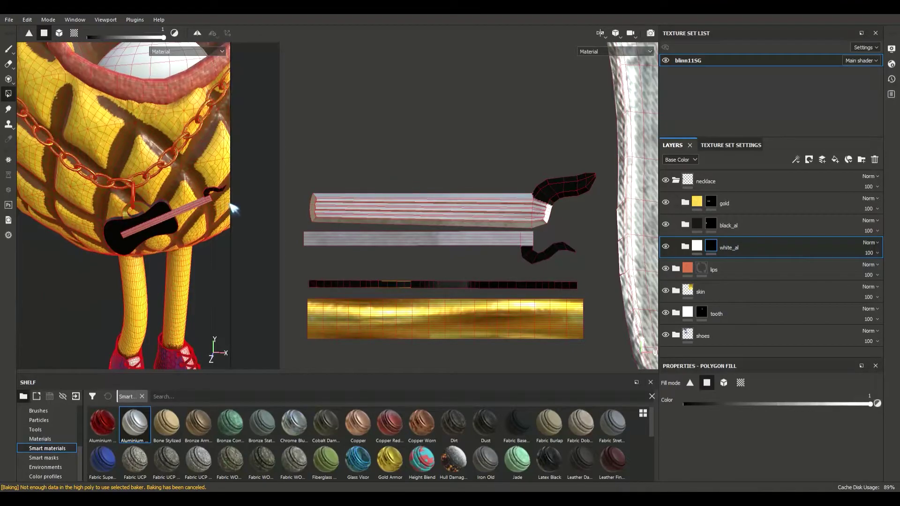
left_click_drag(232, 207, 542, 211)
scroll(402, 217, "down", 5)
left_click_drag(402, 218, 444, 226, "alt")
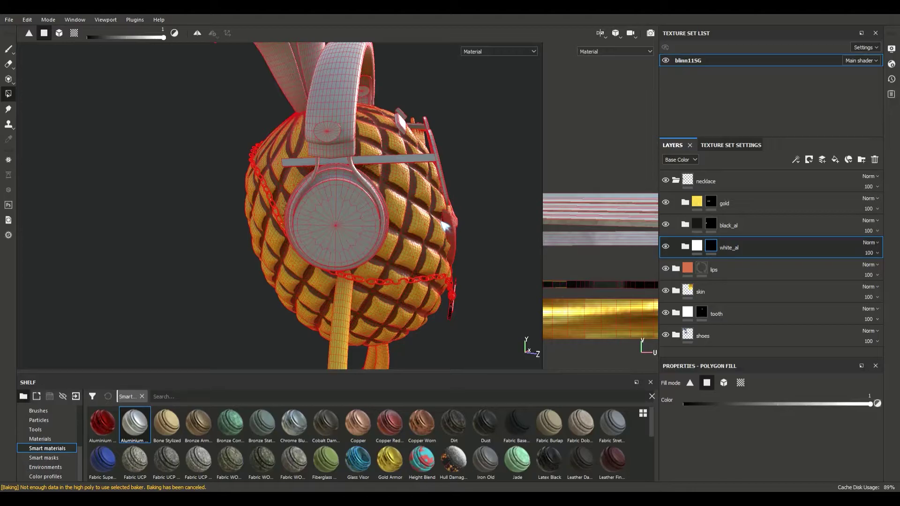
Orbit to view the pineapple's face and glasses, then collapse the necklace folder.
left_click_drag(491, 201, 298, 246, "alt")
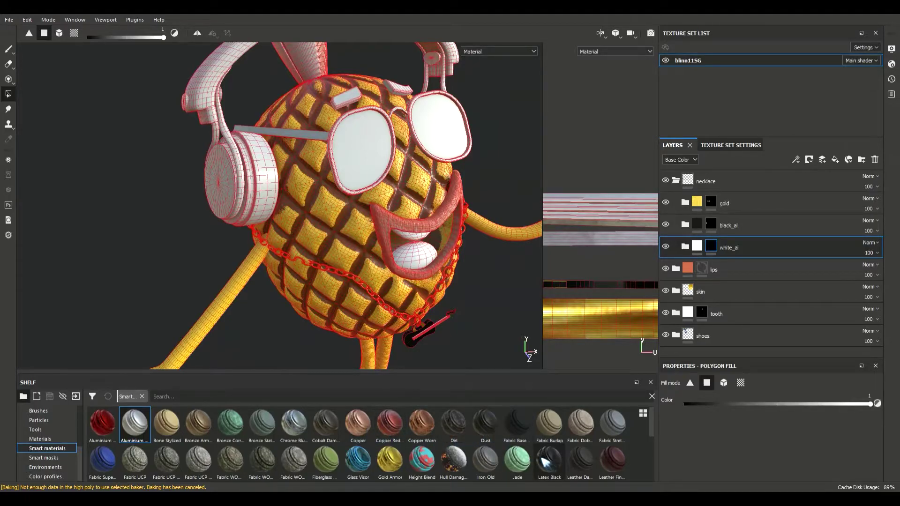
left_click(676, 181)
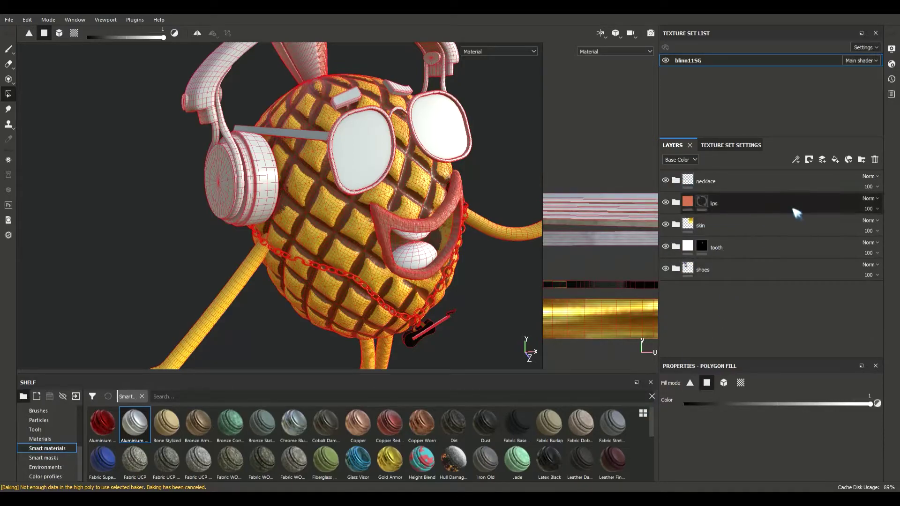
Add a new folder at the bottom of the layer stack and name it 'glass'.
left_click(861, 159)
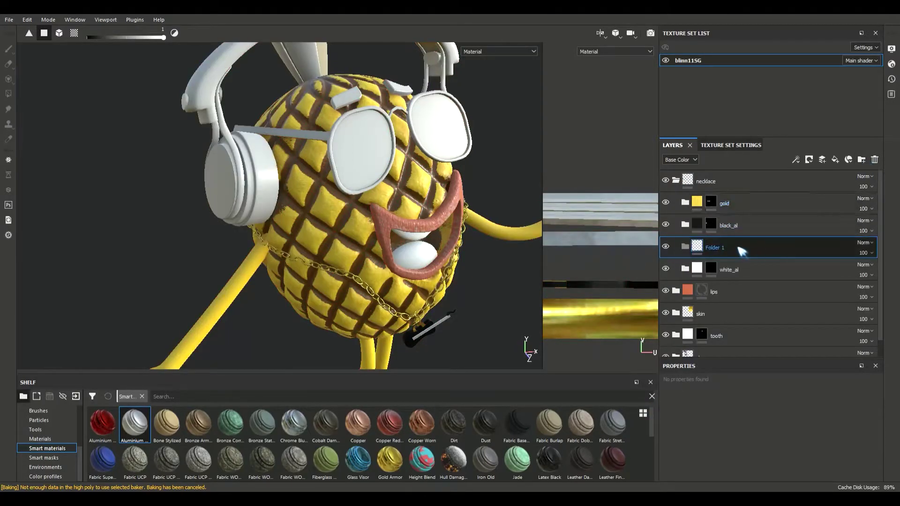
scroll(741, 251, "down", 1)
left_click_drag(714, 232, 736, 352)
scroll(683, 229, "up", 1)
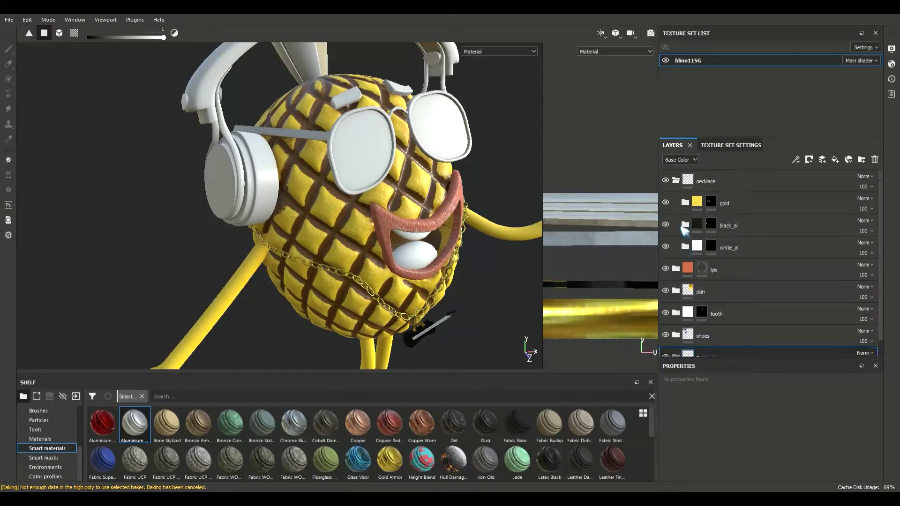
left_click(676, 180)
double_click(708, 291)
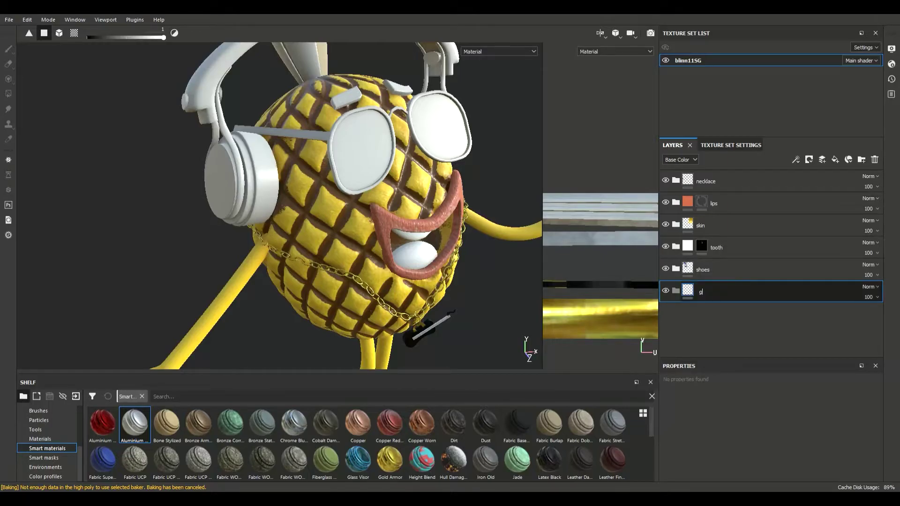
key("Return")
Add the Latex Black smart material to the layers and set Polygon Fill to mesh mode.
left_click_drag(549, 461, 731, 316)
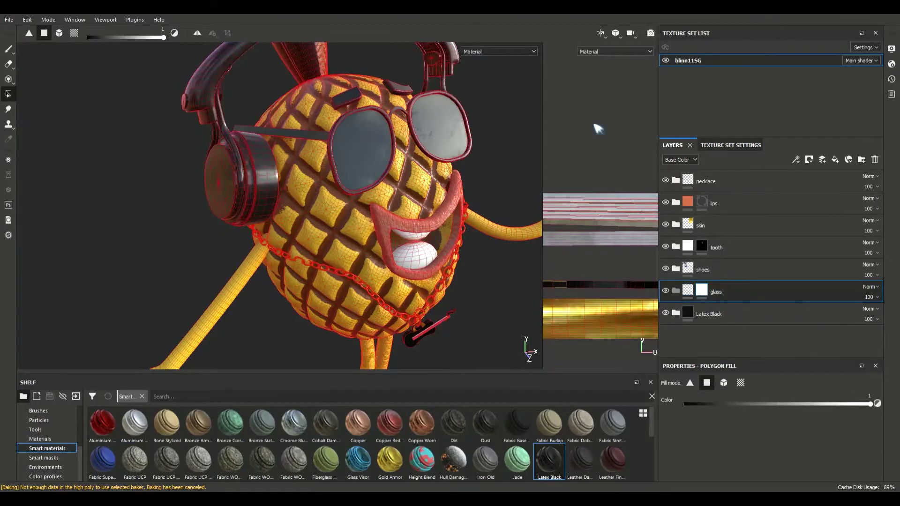
left_click_drag(478, 161, 449, 151, "alt")
middle_click_drag(450, 150, 413, 205, "alt")
left_click_drag(413, 206, 365, 211, "alt")
middle_click_drag(416, 195, 424, 219, "alt")
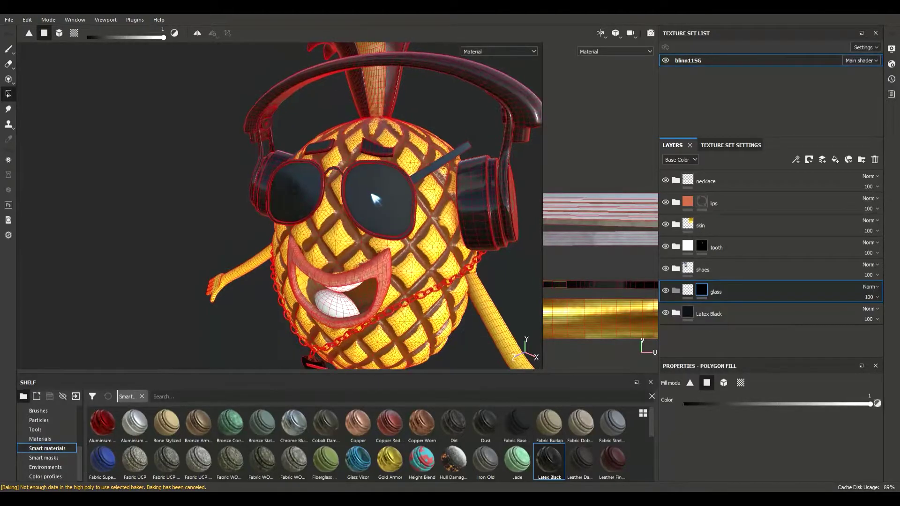
scroll(375, 195, "up", 2)
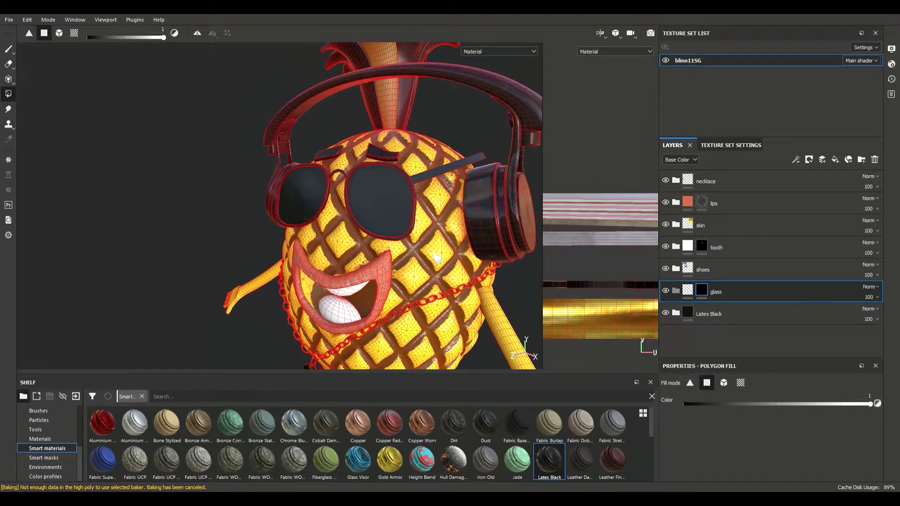
left_click(723, 382)
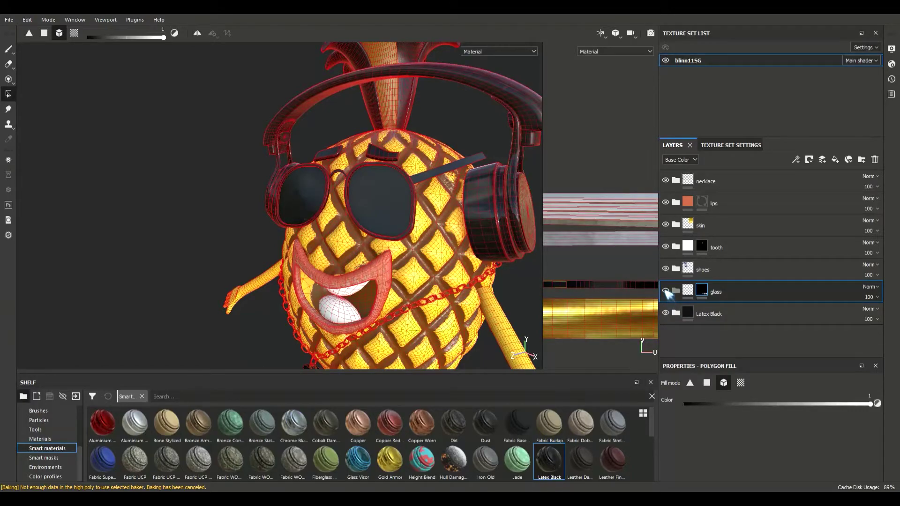
Move Latex Black inside the glass folder and check the sunglasses and headphones.
left_click_drag(370, 259, 434, 243, "alt")
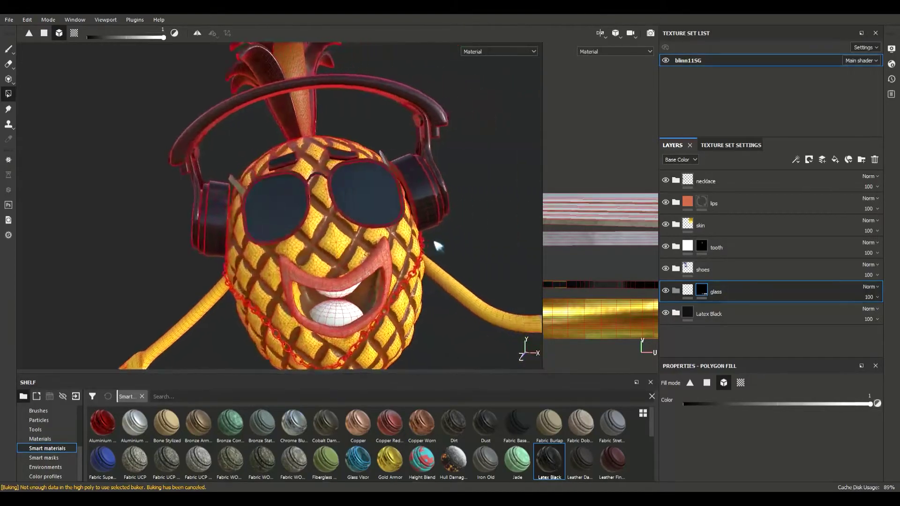
left_click_drag(731, 315, 789, 301)
left_click_drag(460, 229, 504, 201, "alt")
right_click_drag(478, 265, 626, 275, "alt")
left_click_drag(468, 266, 487, 262, "alt")
right_click_drag(487, 263, 399, 265, "alt")
left_click_drag(398, 265, 232, 279, "alt")
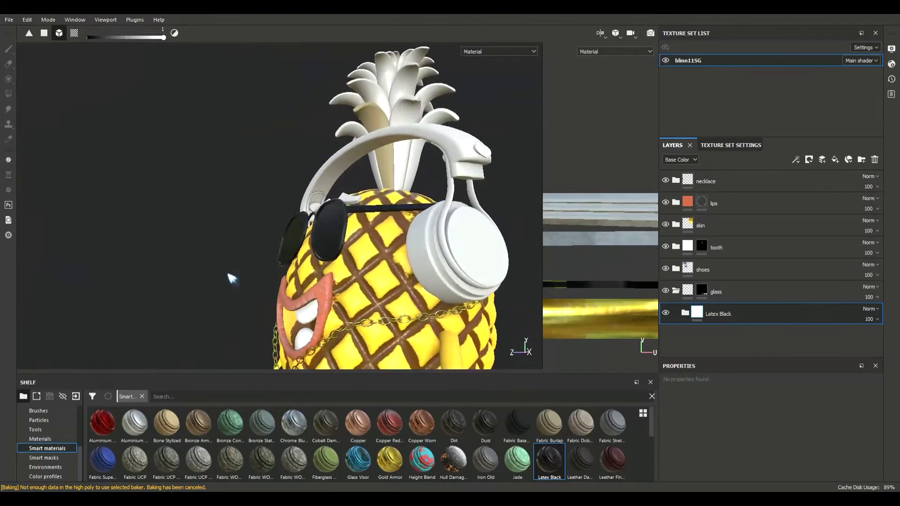
Expand the Latex Black folder's layers and inspect the reflections on the glasses.
left_click_drag(321, 264, 510, 241, "alt")
left_click(685, 313)
scroll(743, 315, "down", 2)
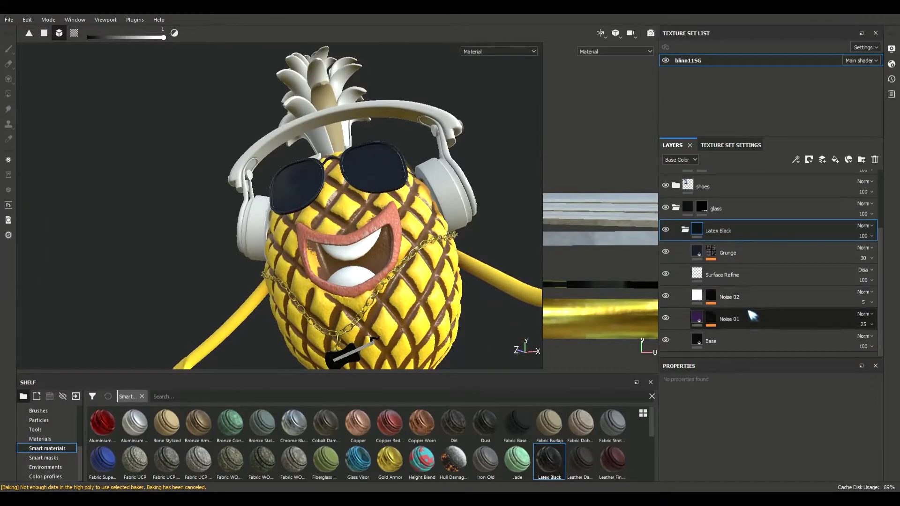
left_click_drag(378, 202, 539, 201, "alt")
right_click_drag(417, 232, 628, 272, "alt")
left_click_drag(478, 224, 438, 244, "alt")
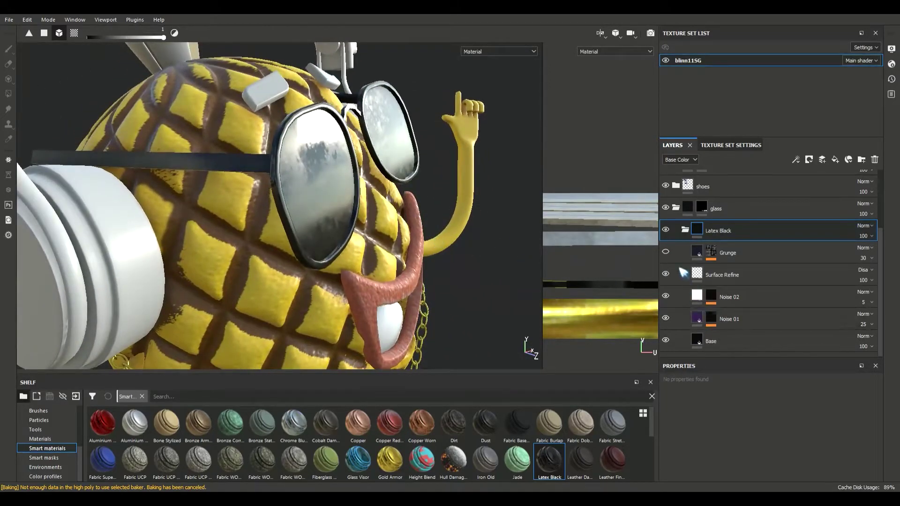
left_click_drag(454, 216, 431, 217, "alt")
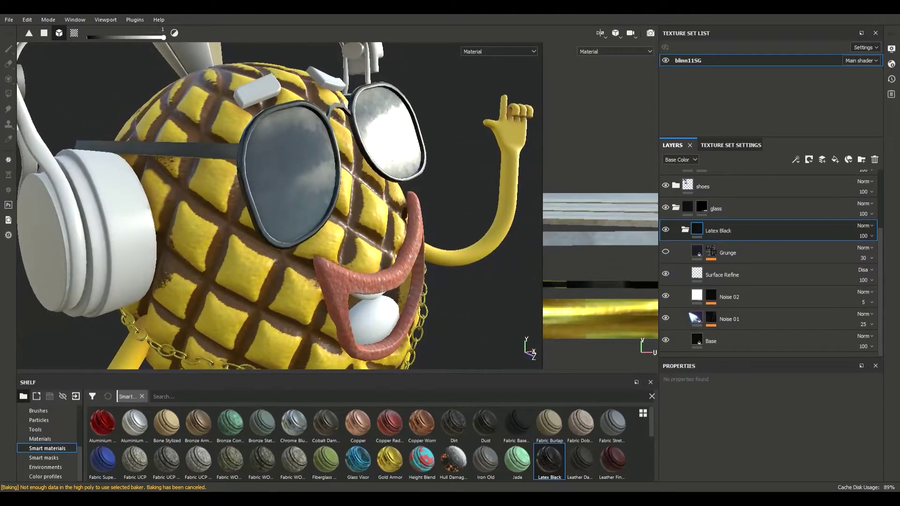
left_click_drag(526, 255, 538, 281, "alt")
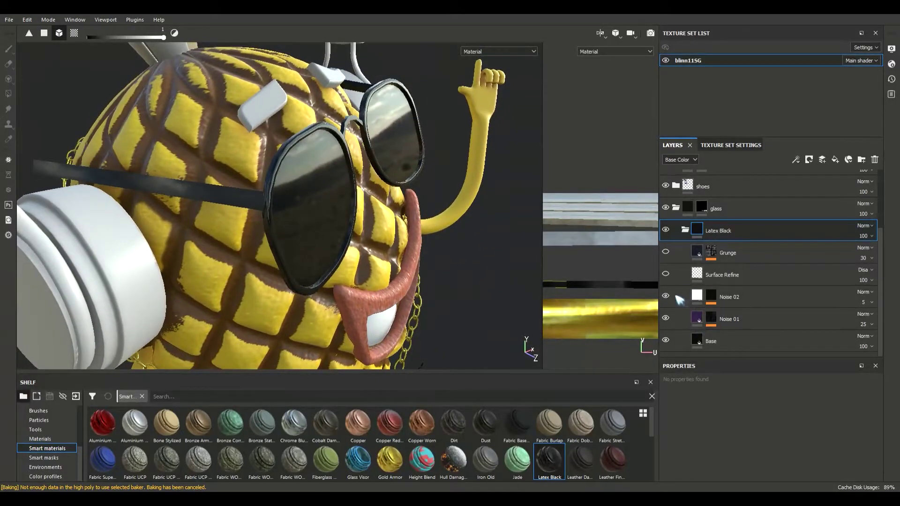
left_click_drag(468, 243, 457, 223, "alt")
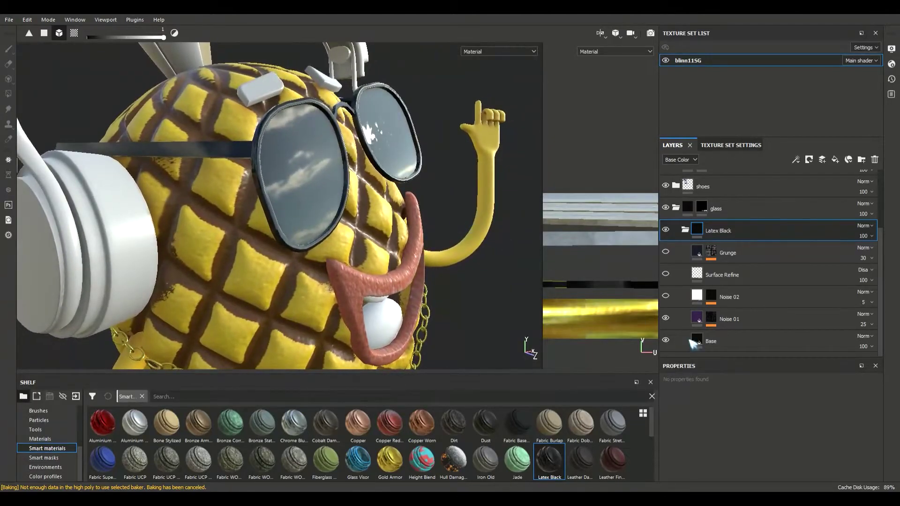
Hide the Noise 01 layer, check the lenses, and enlarge the 2D UV layout view.
left_click(665, 318)
left_click_drag(467, 257, 445, 255, "alt")
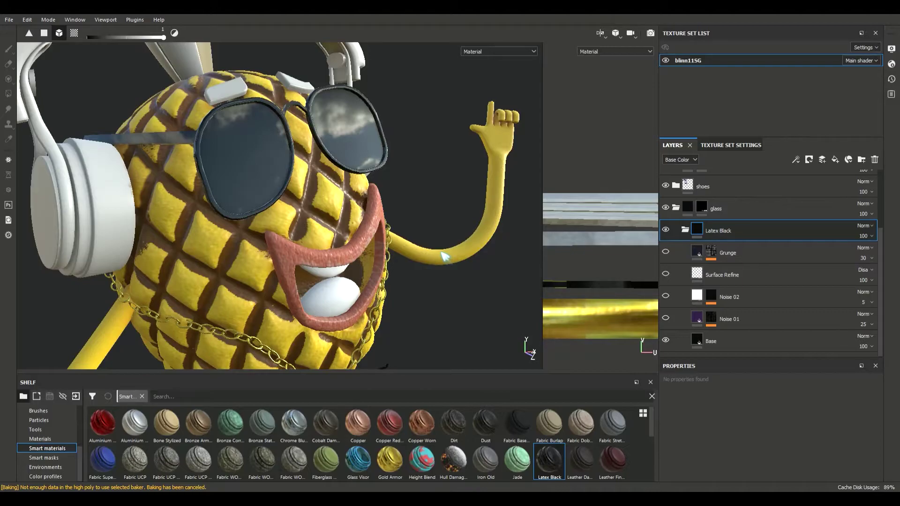
left_click_drag(487, 210, 454, 204, "alt")
scroll(453, 203, "down", 3)
left_click_drag(271, 209, 302, 211, "alt")
scroll(302, 212, "down", 3)
scroll(422, 243, "up", 4)
left_click_drag(462, 255, 501, 245, "alt")
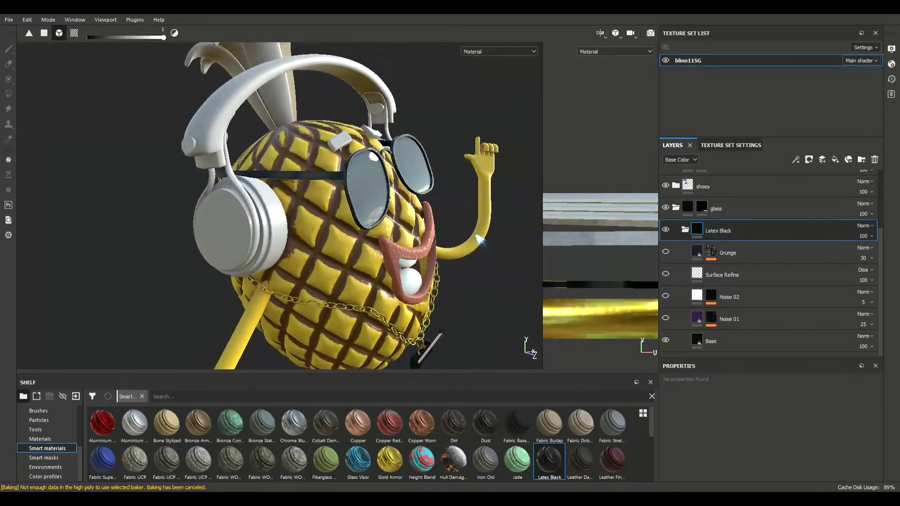
scroll(339, 206, "down", 2)
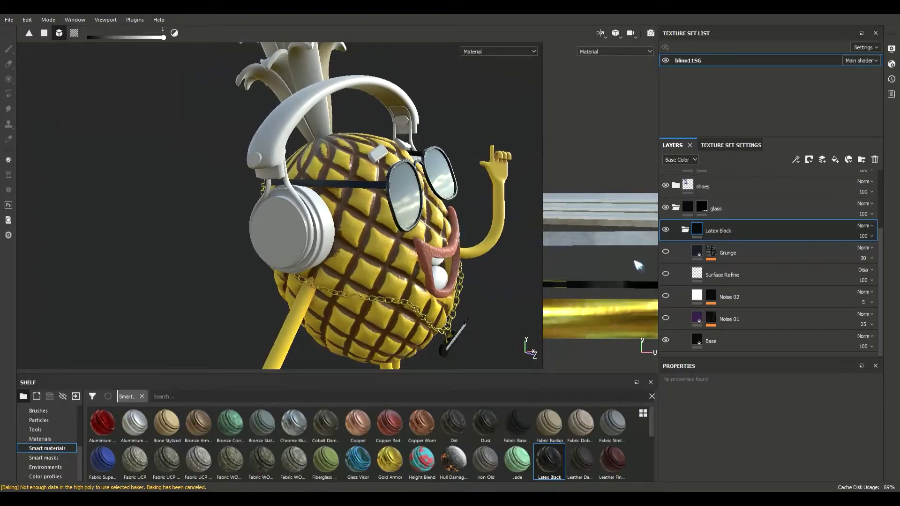
left_click_drag(447, 236, 388, 193, "alt")
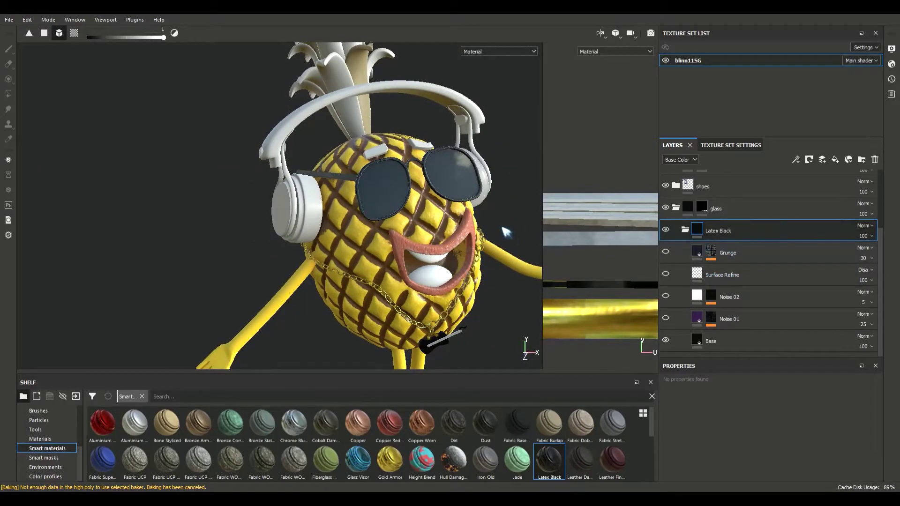
left_click_drag(543, 220, 232, 234)
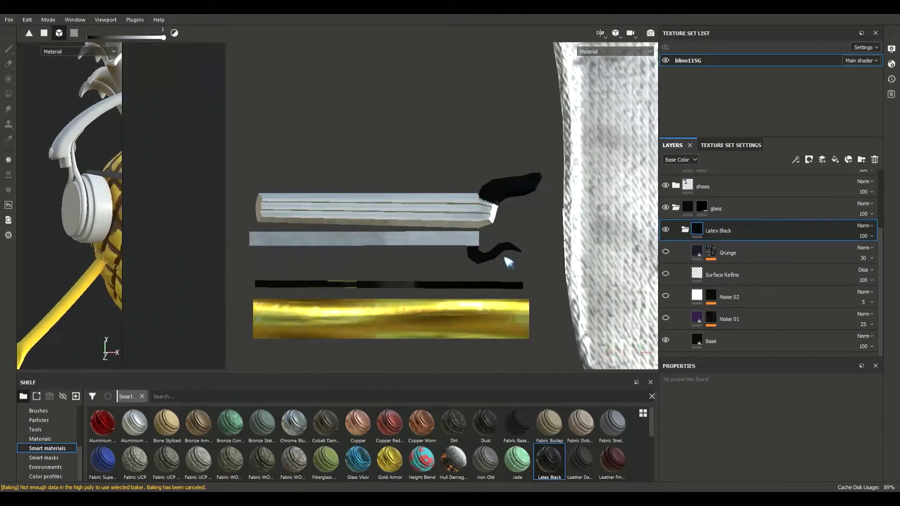
Center the sunglasses UVs in the 2D view and collapse the Latex Black folder.
scroll(508, 261, "down", 10)
middle_click_drag(418, 263, 159, 212, "alt")
middle_click_drag(466, 253, 505, 149, "alt")
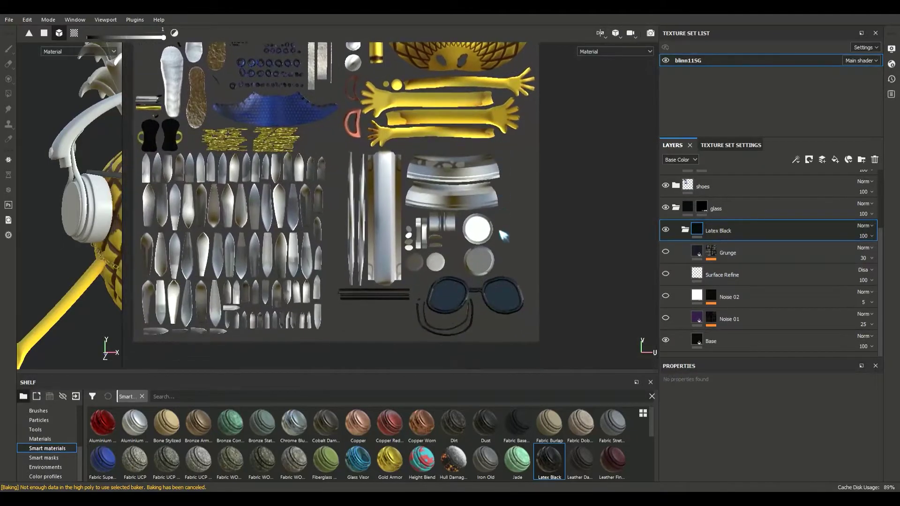
middle_click_drag(500, 259, 480, 205, "alt")
scroll(473, 235, "up", 5)
middle_click_drag(462, 237, 519, 242, "alt")
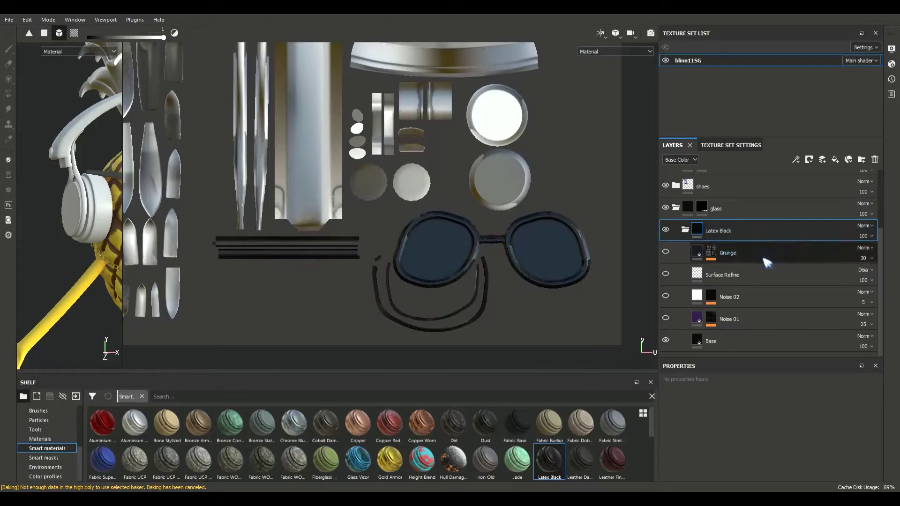
left_click(685, 230)
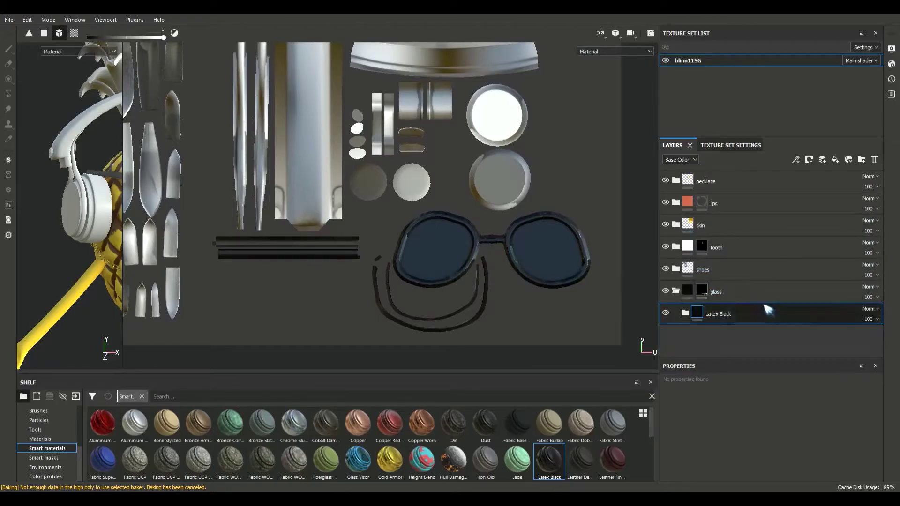
With Polygon Fill on the glass mask, erase the whole glasses mesh at value 0.
key("4")
left_click(735, 293)
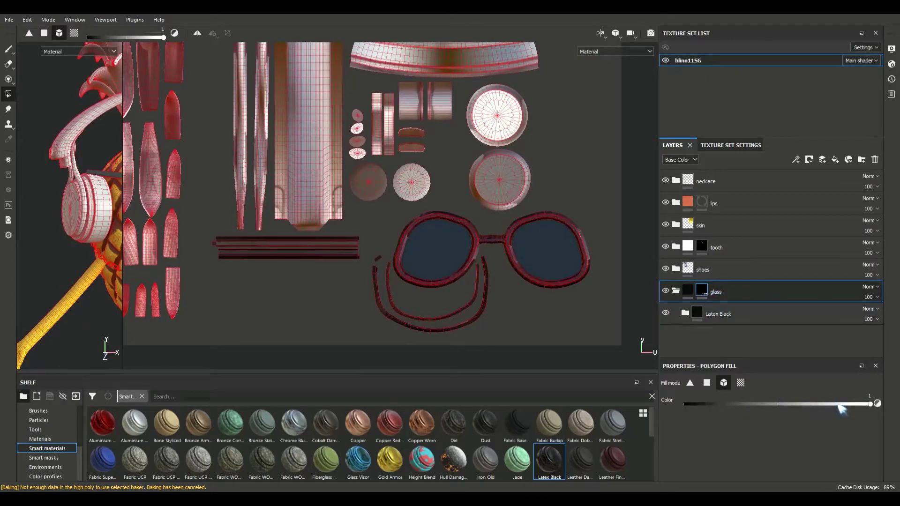
left_click_drag(842, 409, 677, 412)
left_click(462, 251)
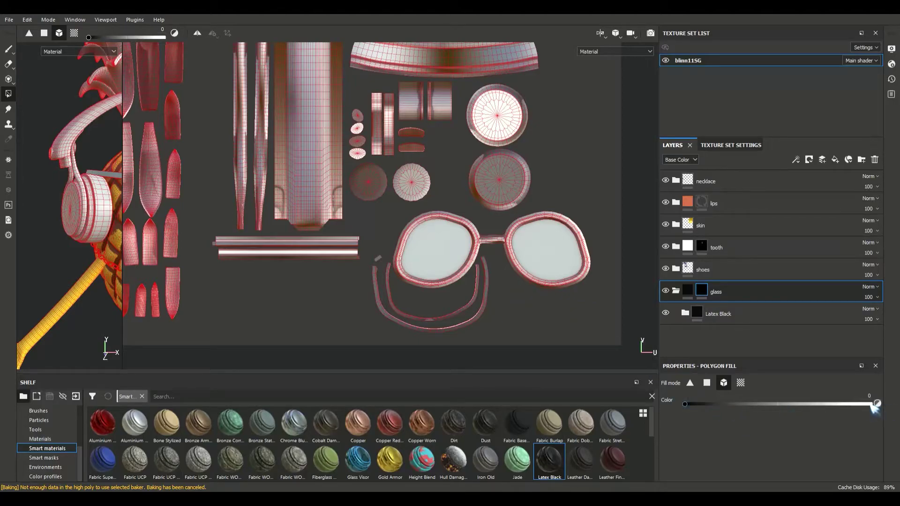
left_click(441, 244)
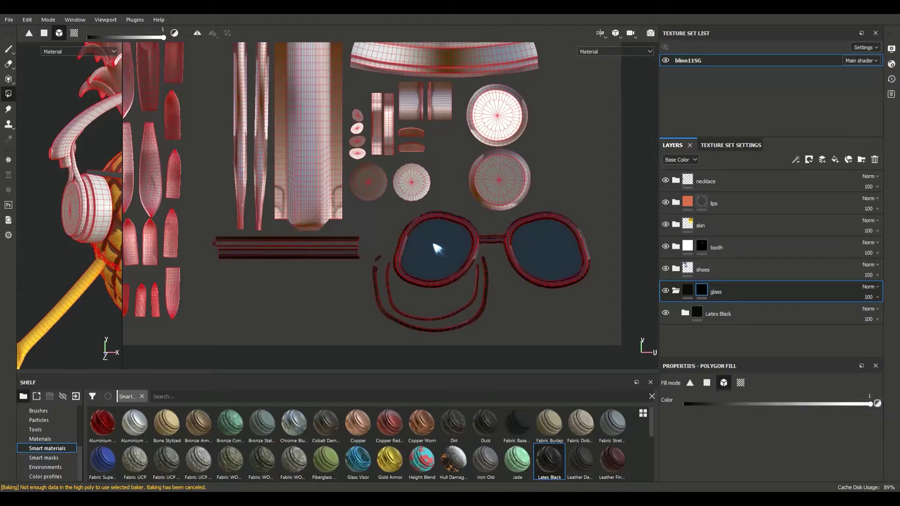
key("x")
left_click(450, 252)
At value 1 in UV-island mode, fill the left and right lenses with the glass material.
key("x")
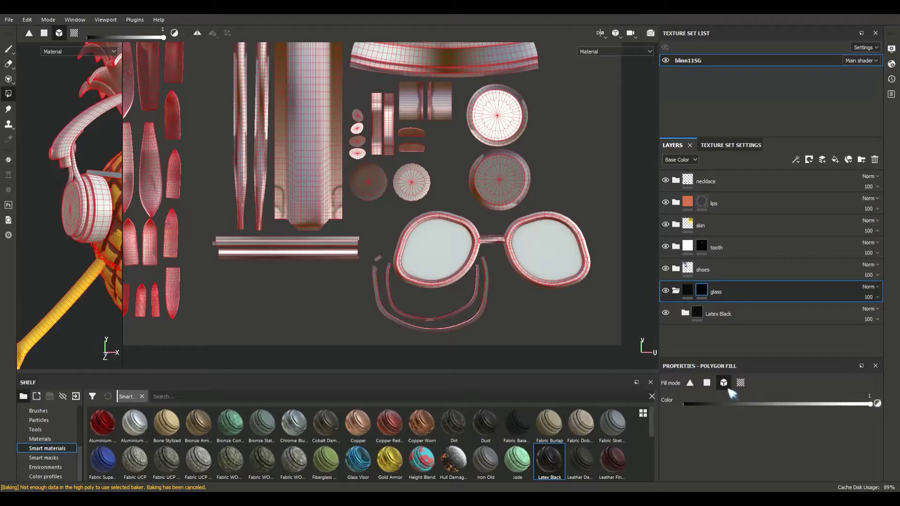
left_click(706, 383)
left_click(445, 256)
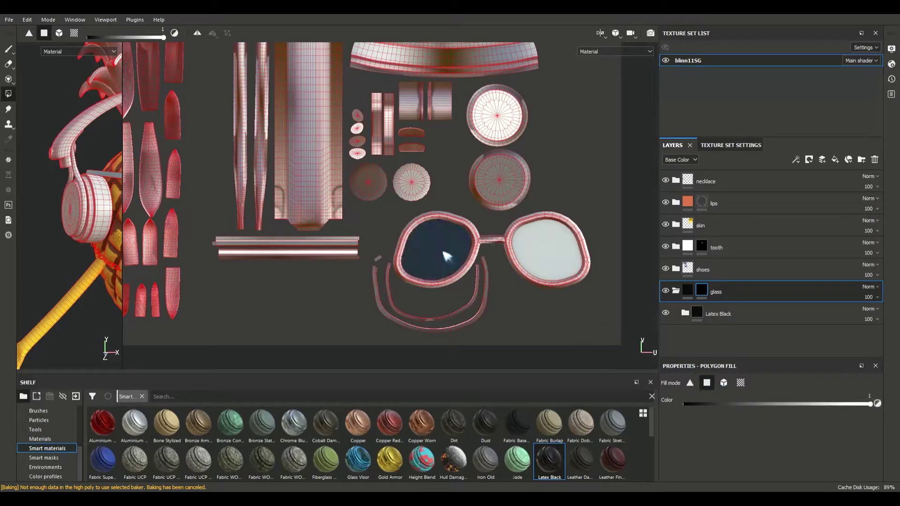
left_click(551, 261)
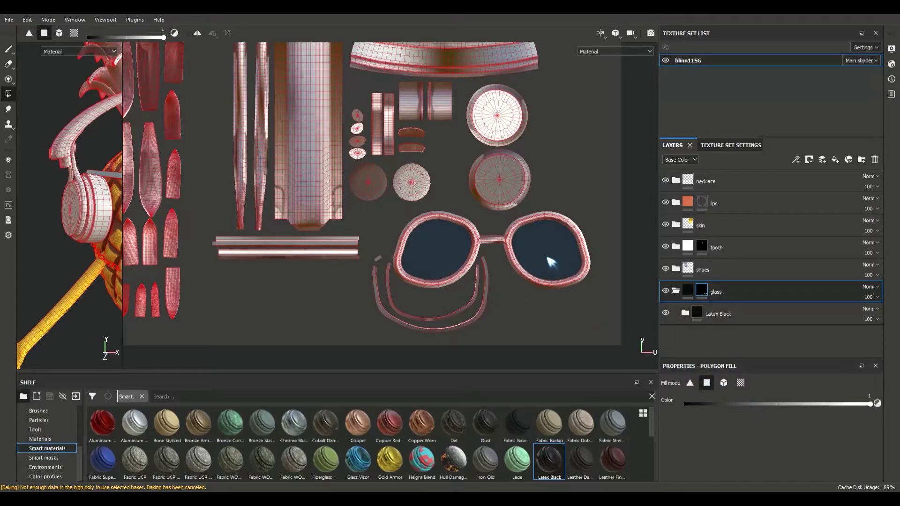
scroll(557, 265, "down", 5)
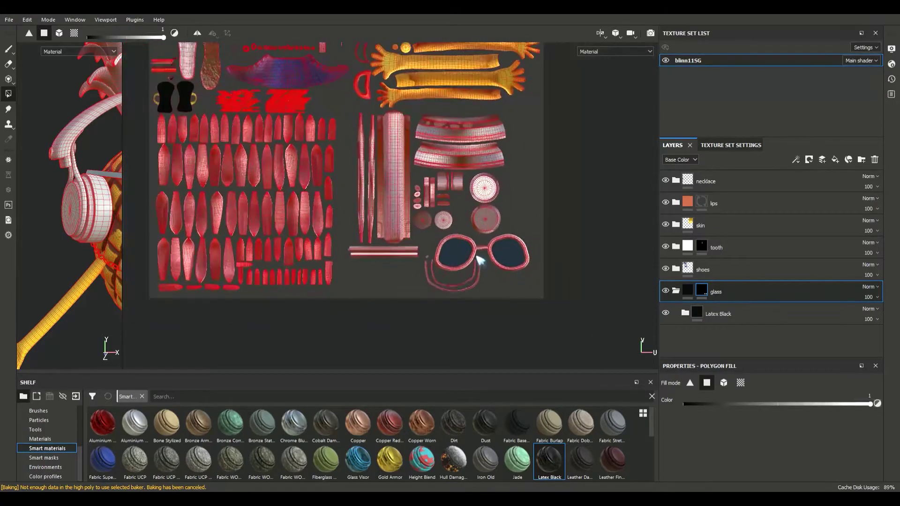
scroll(481, 259, "up", 2)
scroll(481, 259, "up", 5)
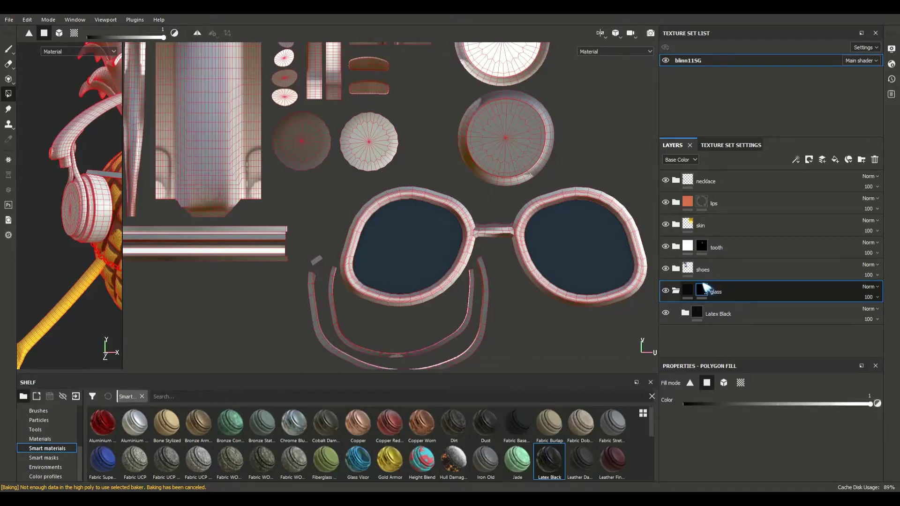
left_click(741, 315)
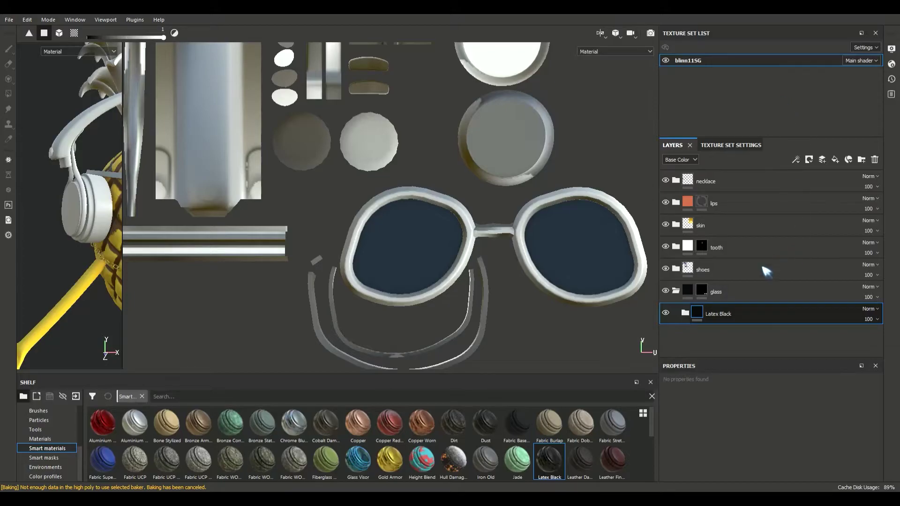
Reselect the Latex Black layer and collapse the glass folder.
left_click(738, 291)
left_click(762, 307)
left_click(675, 291)
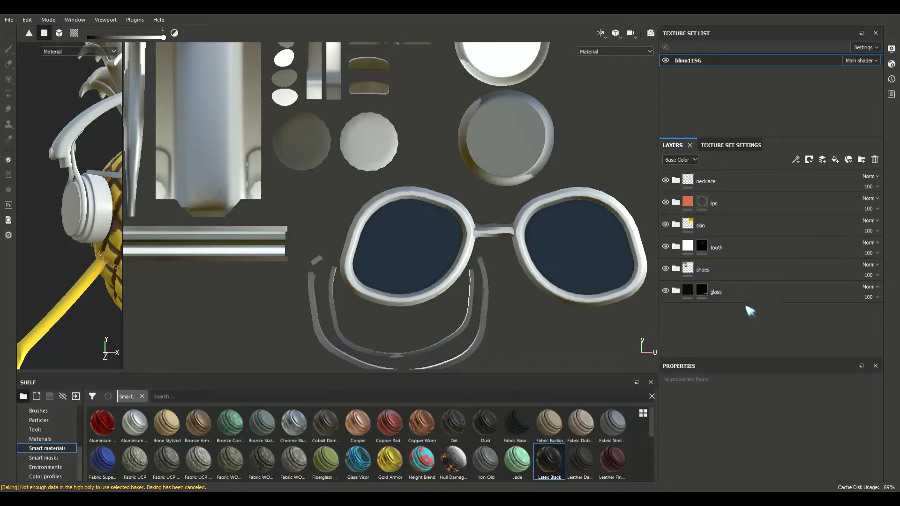
scroll(457, 260, "down", 2)
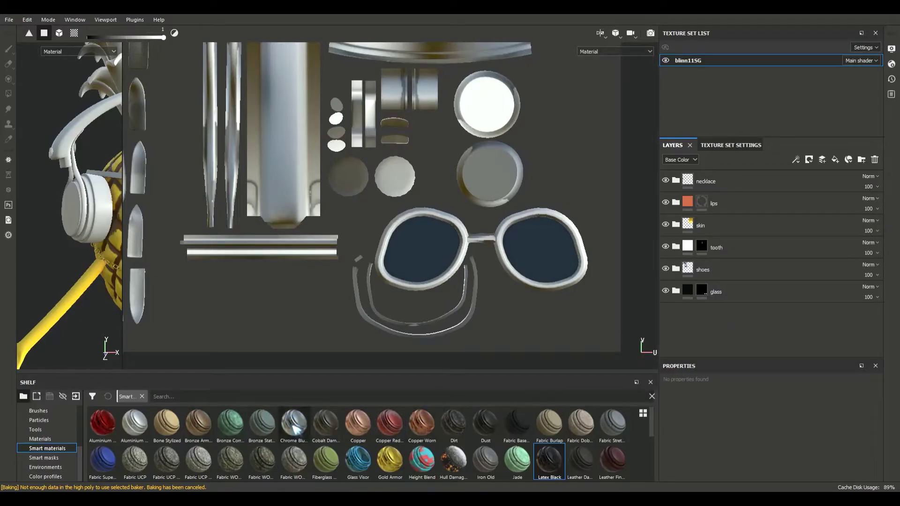
Add a Chrome Blue Tint layer with its mask filled on the sunglasses frame in mesh mode.
left_click_drag(295, 427, 688, 337)
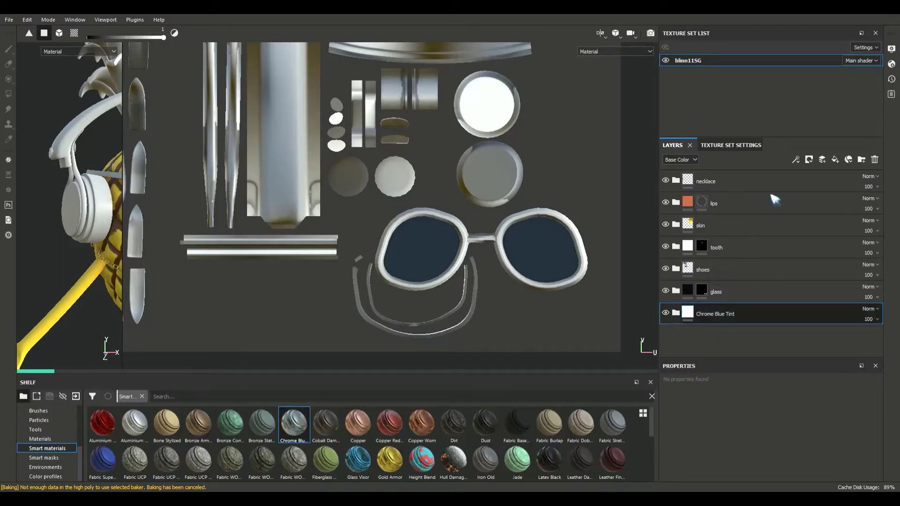
key("4")
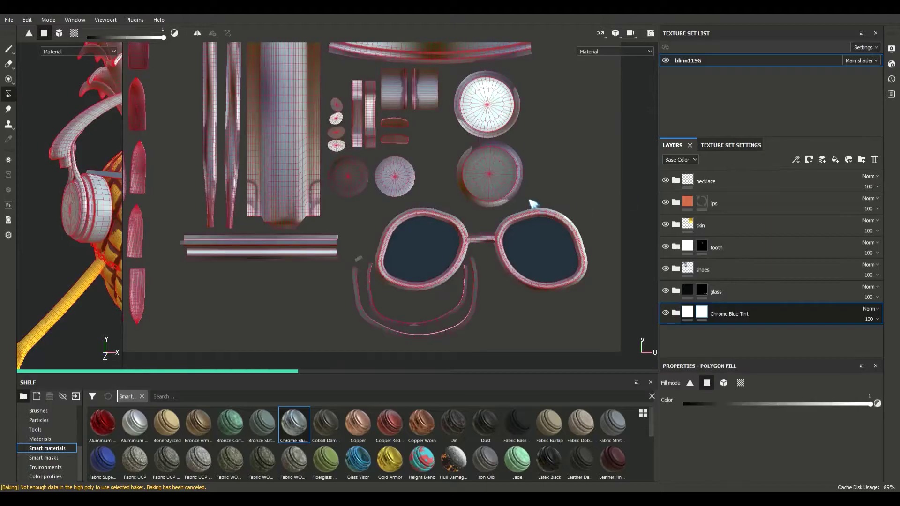
scroll(527, 221, "up", 1)
middle_click_drag(527, 222, 483, 181)
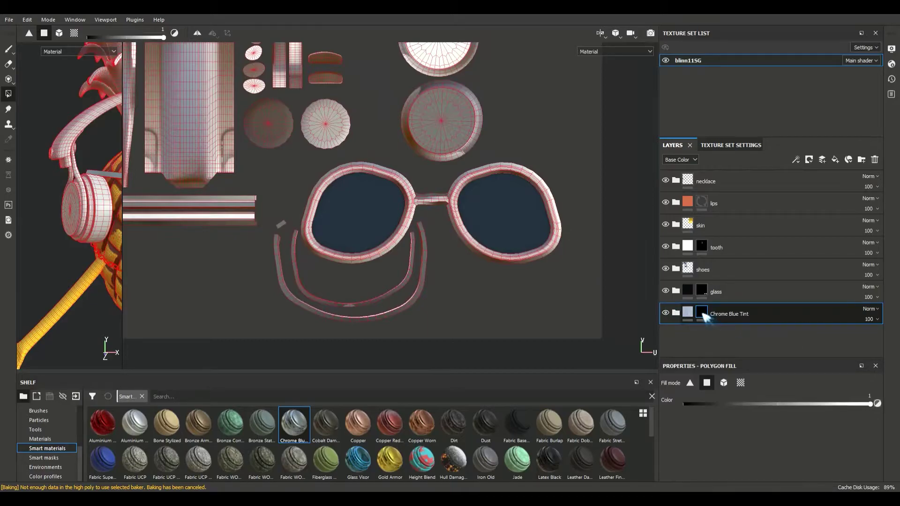
left_click(723, 383)
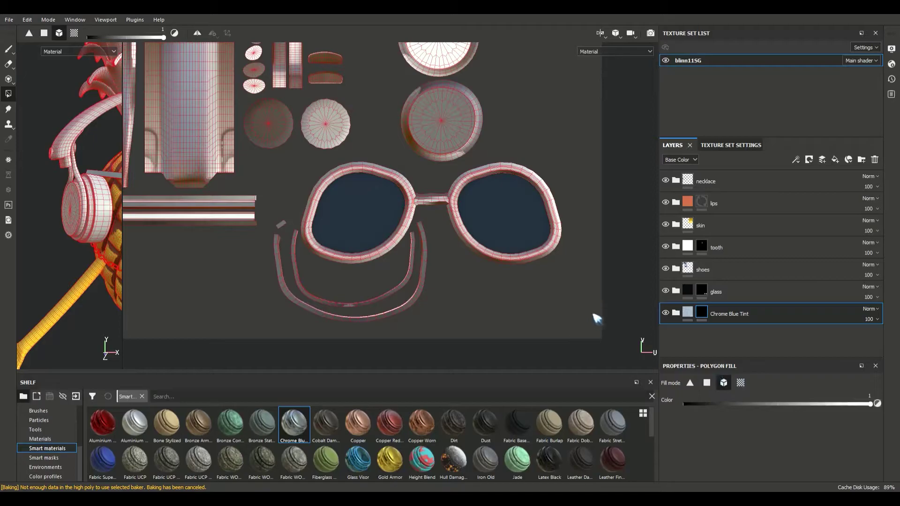
left_click(466, 237)
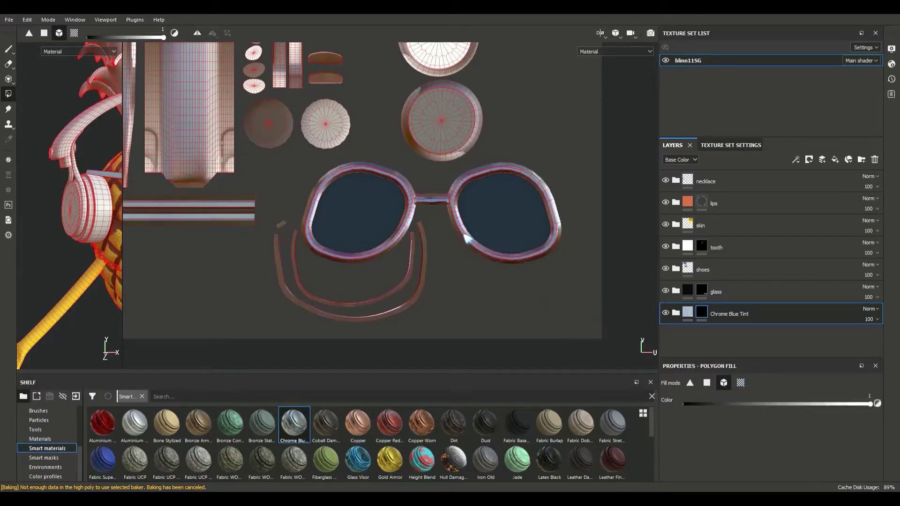
scroll(445, 246, "up", 3)
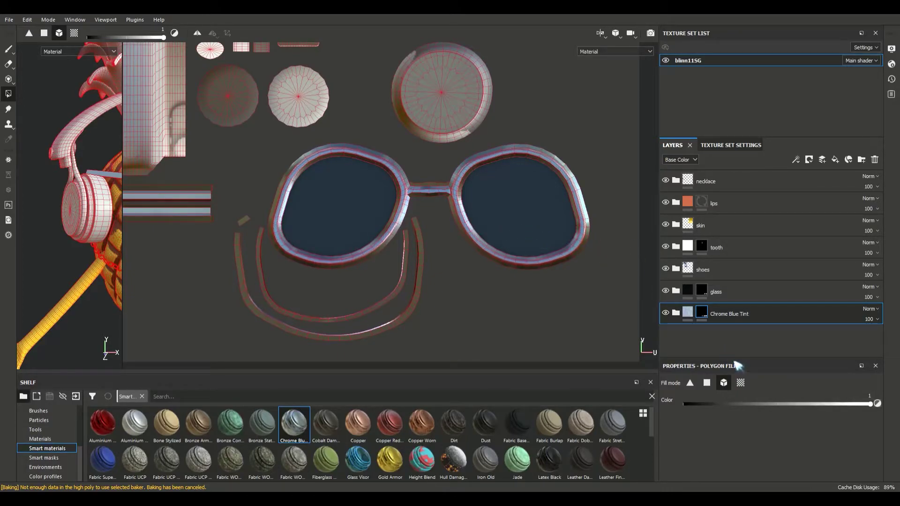
left_click(707, 382)
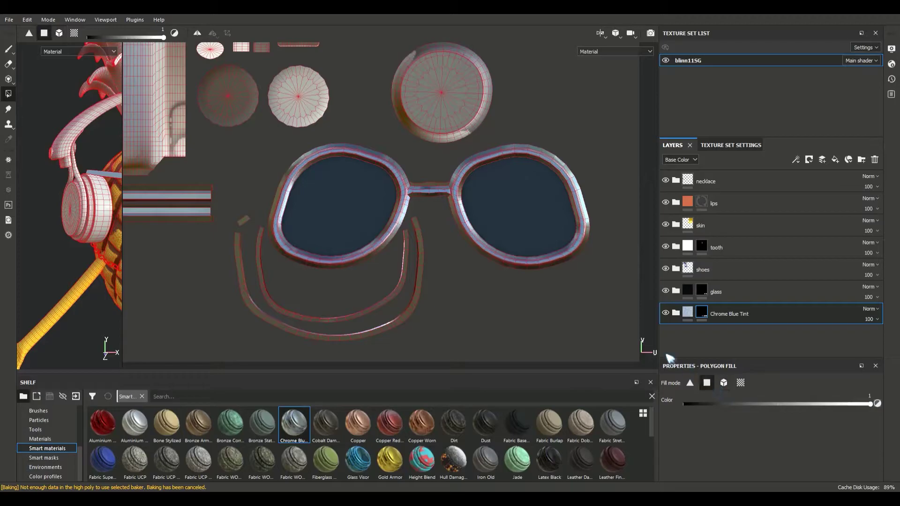
Set the fill value to 0, widen the 3D viewport and zoom in on the sunglasses.
key("x")
left_click_drag(123, 185, 575, 188)
left_click_drag(449, 191, 424, 180, "alt")
right_click_drag(424, 181, 562, 237, "alt")
left_click_drag(562, 237, 524, 235, "alt")
right_click_drag(524, 236, 237, 229, "alt")
left_click_drag(327, 178, 225, 180, "alt")
right_click_drag(225, 181, 261, 197, "alt")
left_click_drag(261, 196, 406, 219, "alt")
Inspect the chrome frame close up from the side, then delete the Chrome Blue Tint layer.
scroll(454, 226, "up", 3)
right_click_drag(453, 226, 586, 225, "alt")
right_click_drag(359, 228, 610, 195, "alt")
left_click_drag(398, 190, 424, 194, "alt")
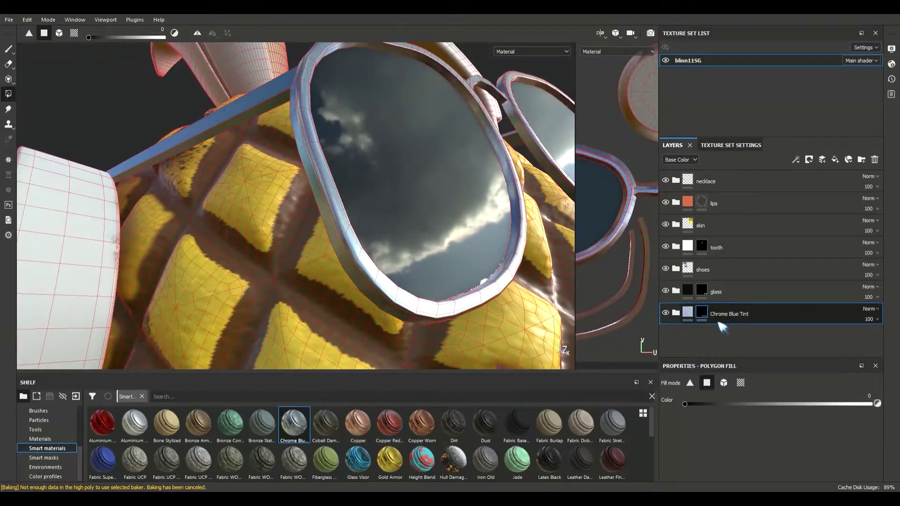
left_click_drag(442, 261, 451, 261, "alt")
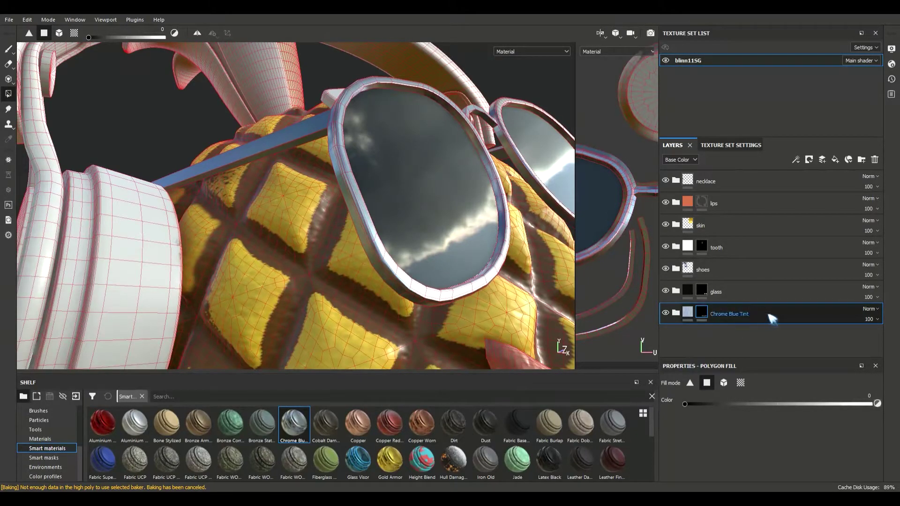
key("Delete")
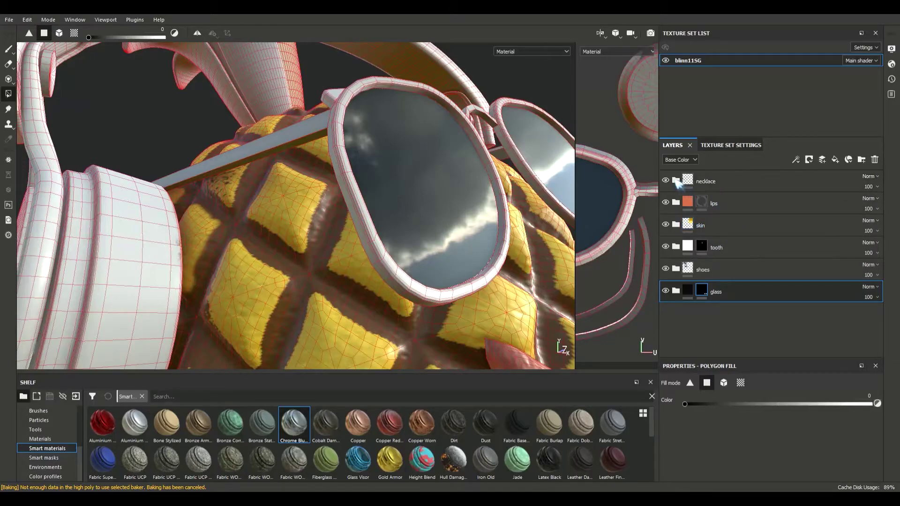
Expand the necklace group, select its gold layer, and widen the UV view.
left_click(676, 181)
left_click(748, 209)
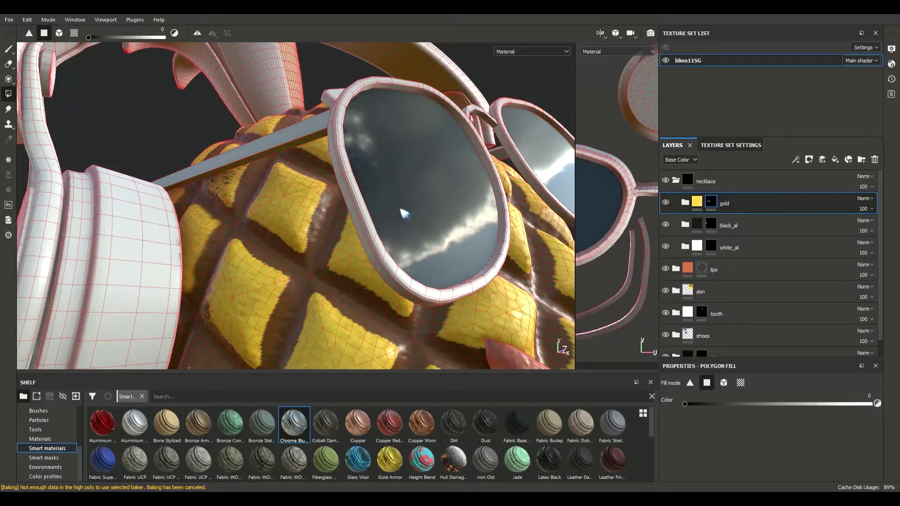
scroll(424, 223, "down", 5)
left_click_drag(427, 224, 386, 232, "alt")
scroll(418, 250, "up", 3)
scroll(418, 250, "down", 3)
left_click_drag(580, 227, 234, 226)
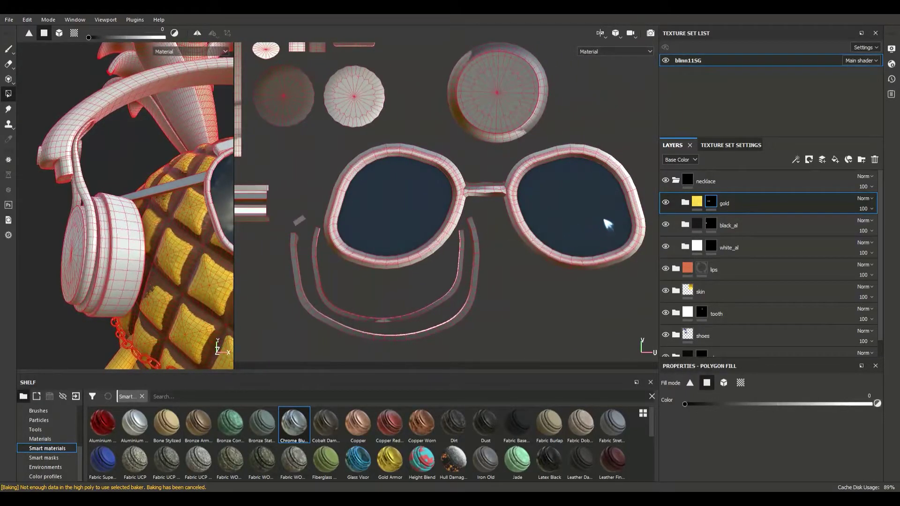
Fill the sunglasses frame with gold in mesh mode, then return to polygon mode and full 3D view.
left_click(724, 382)
left_click(559, 226)
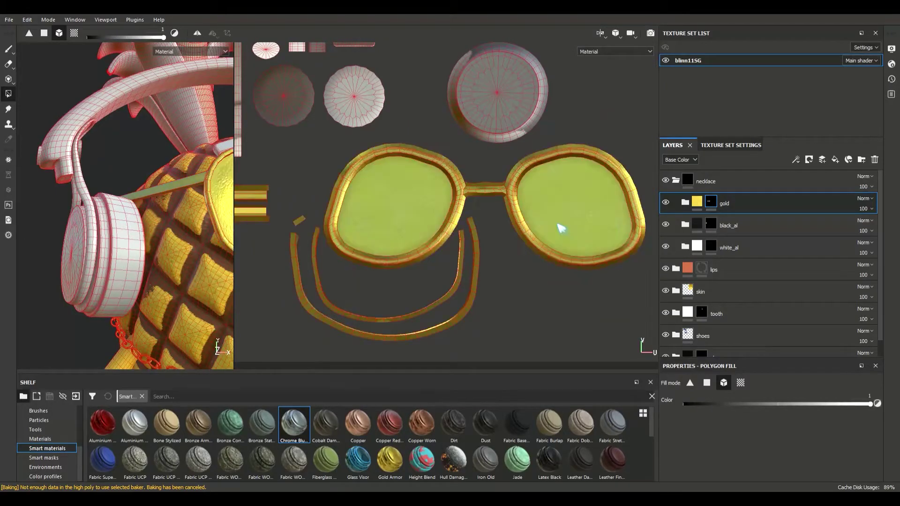
left_click(706, 383)
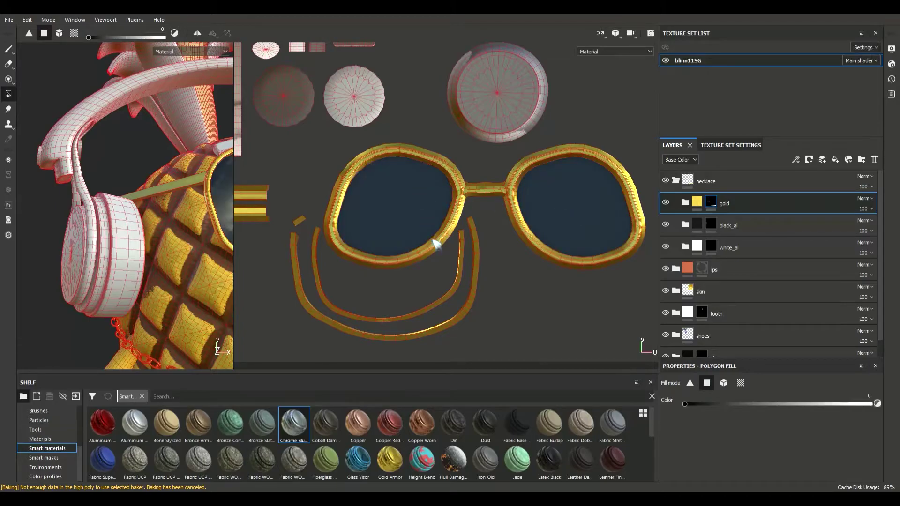
left_click_drag(239, 187, 651, 186)
scroll(602, 247, "up", 3)
scroll(603, 247, "down", 6)
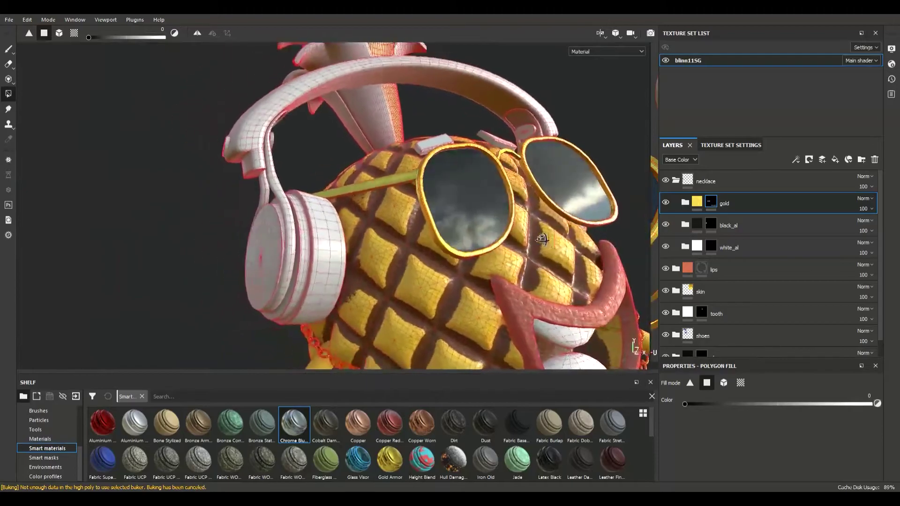
left_click_drag(450, 188, 469, 225, "alt")
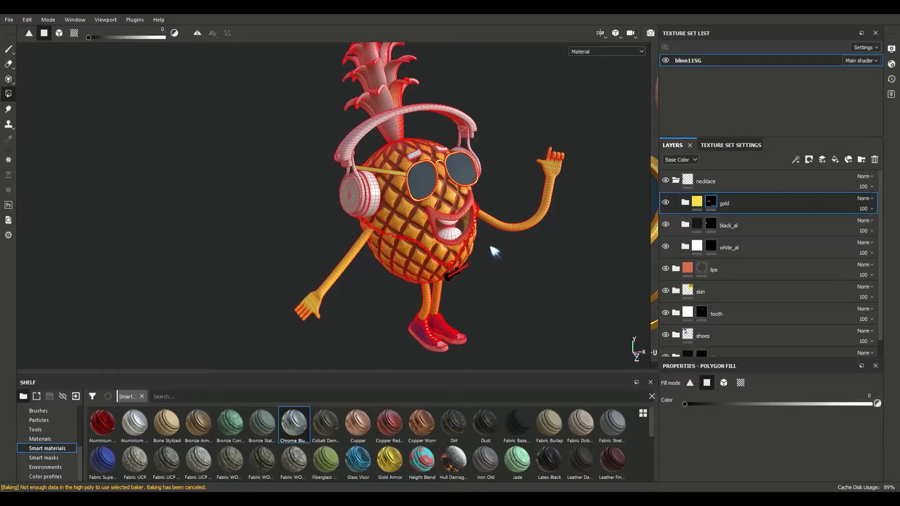
Switch to the Paint tool and zoom in on the pineapple's raised arm and hand.
left_click(8, 48)
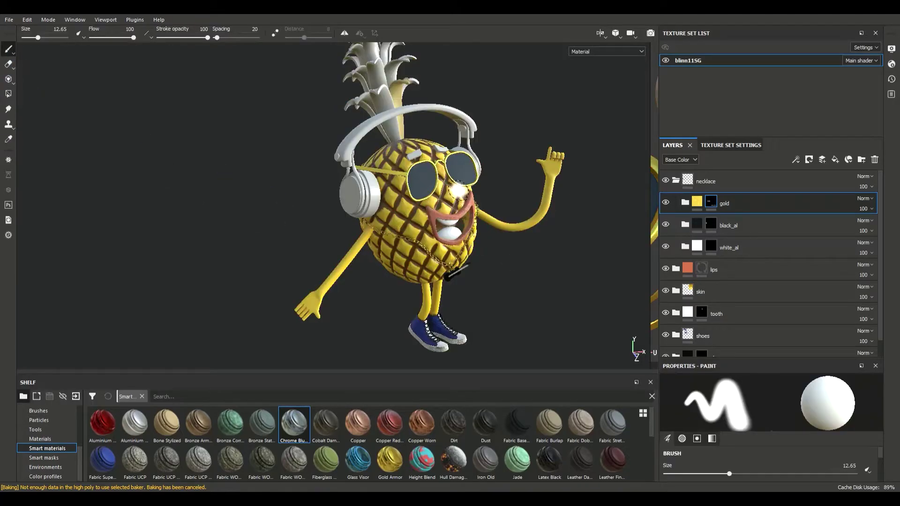
middle_click_drag(458, 191, 159, 161, "alt")
middle_click_drag(484, 231, 433, 255, "alt")
scroll(380, 222, "up", 10)
scroll(396, 213, "up", 1)
middle_click_drag(418, 212, 412, 239, "alt")
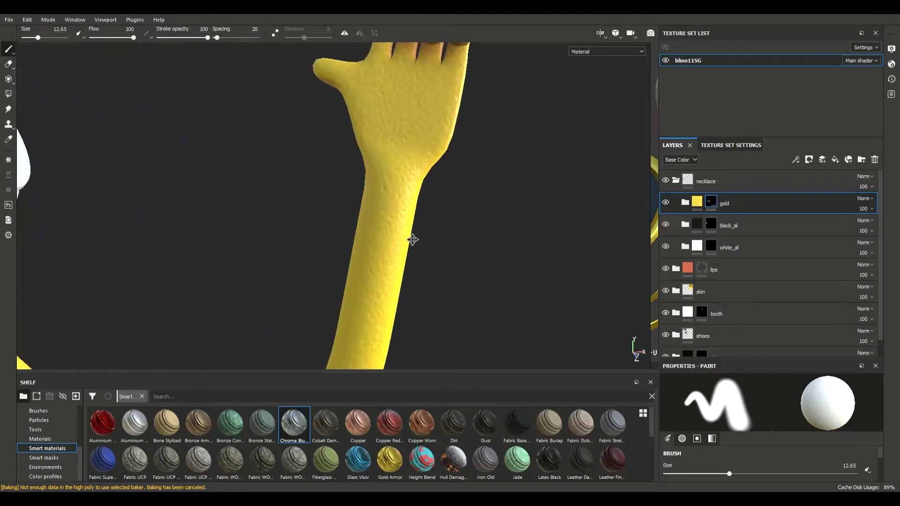
middle_click_drag(457, 185, 501, 178, "alt")
scroll(449, 297, "down", 5)
scroll(445, 296, "down", 6)
Orbit to a frontal view and look over the pineapple's face.
left_click_drag(487, 205, 402, 190, "alt")
scroll(402, 191, "down", 6)
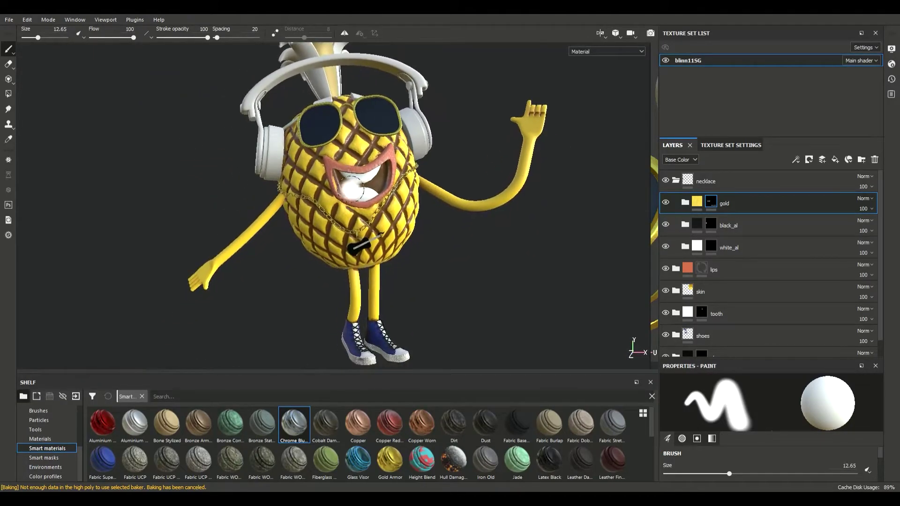
scroll(353, 188, "down", 4)
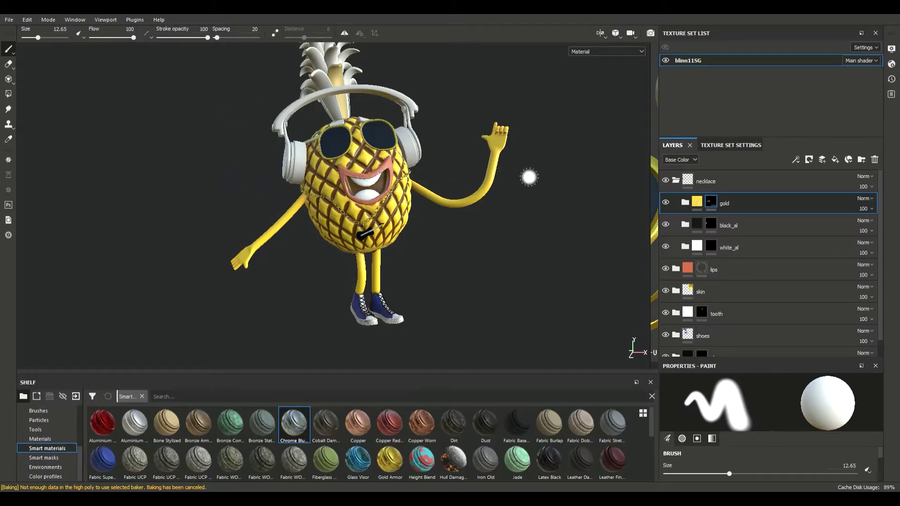
scroll(528, 177, "up", 10)
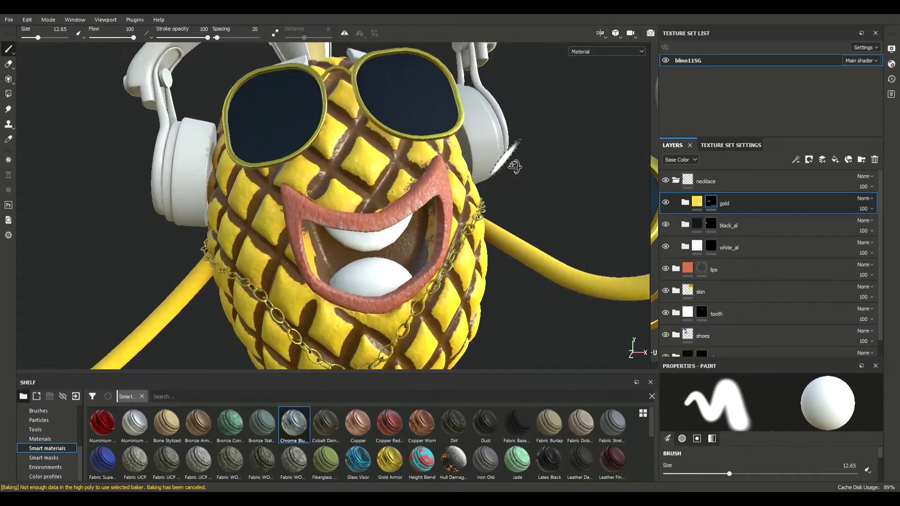
mouse_move(514, 167)
left_mouse_down("alt")
mouse_move(524, 173)
mouse_move(502, 162)
left_mouse_up("alt")
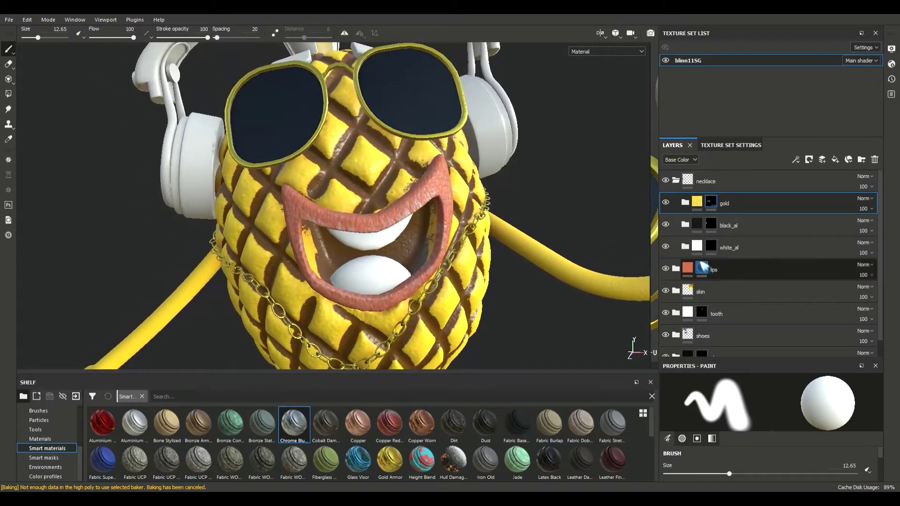
Collapse necklace, then expand skin and its pattern folder to reveal Fill layer 2.
left_click(676, 181)
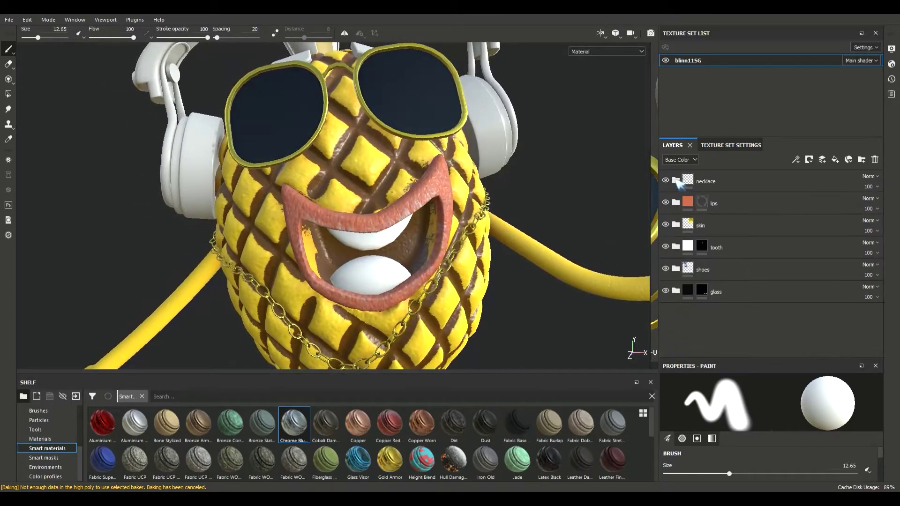
left_click(675, 225)
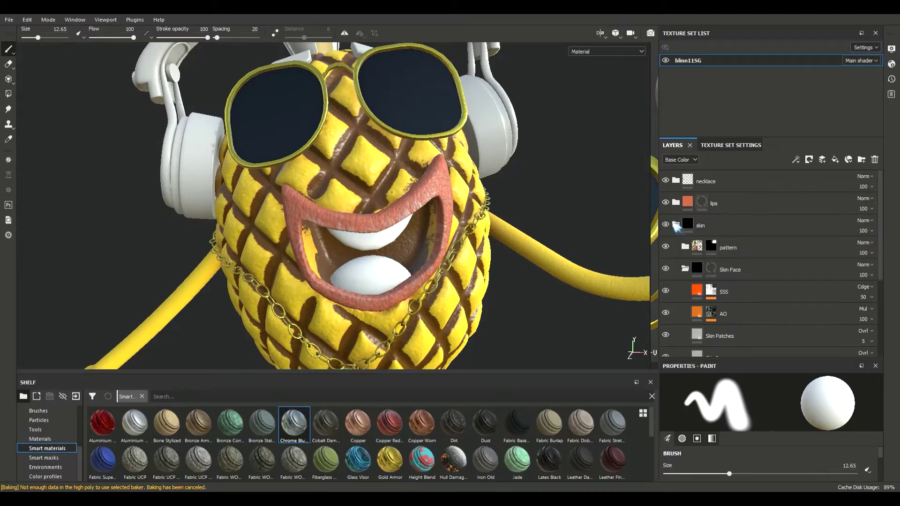
left_click(698, 246)
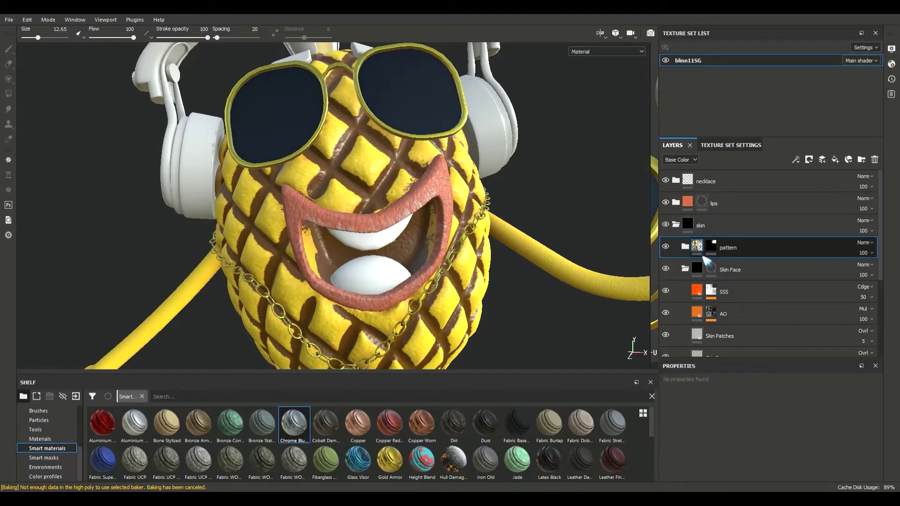
left_click(685, 246)
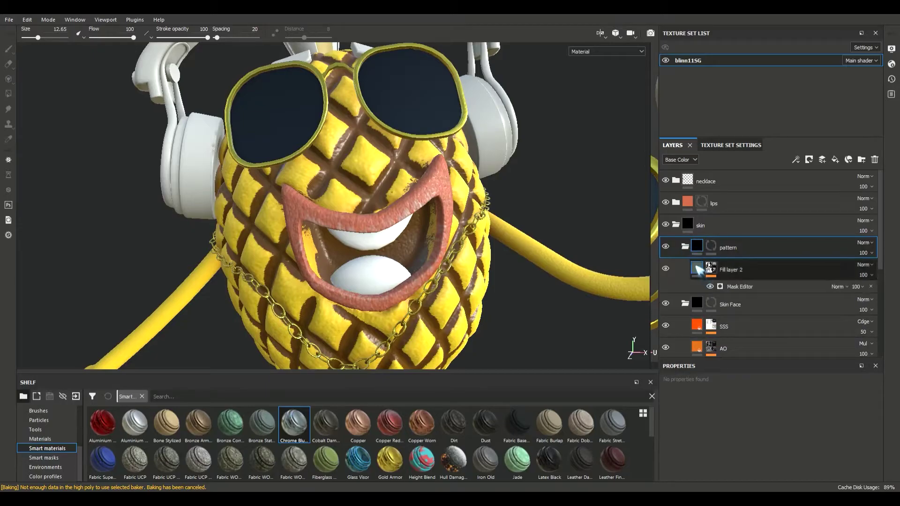
On Fill layer 2, brighten the groove base colour from brown to orange and check it.
left_click(698, 269)
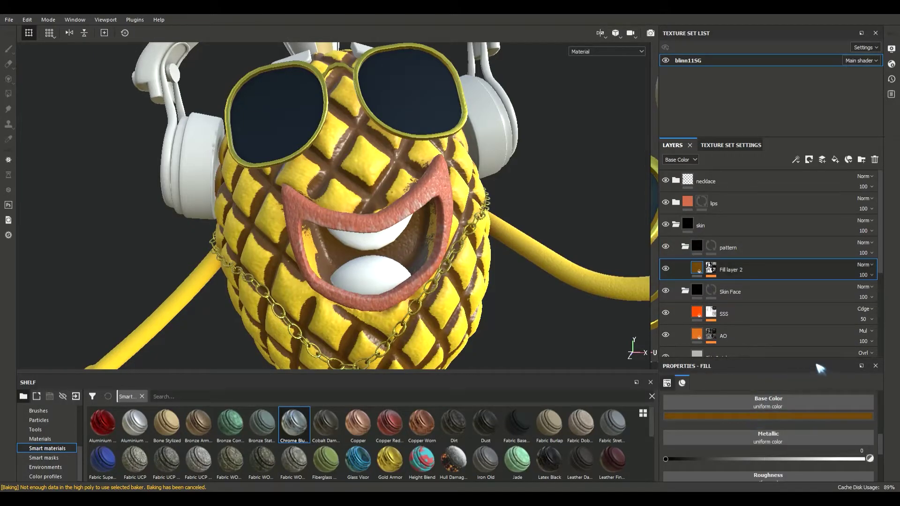
left_click_drag(817, 361, 823, 343)
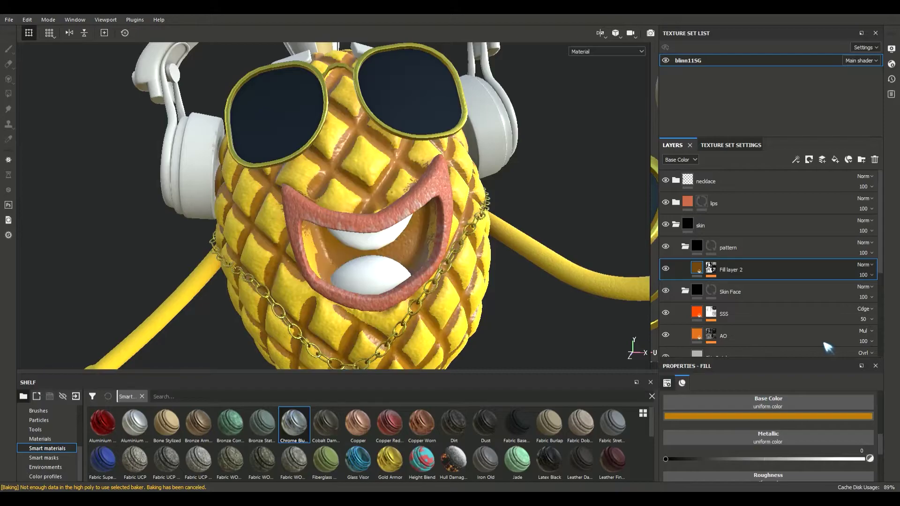
left_click_drag(512, 257, 482, 282, "alt")
right_click_drag(482, 281, 350, 227, "alt")
left_click_drag(573, 268, 492, 268, "alt")
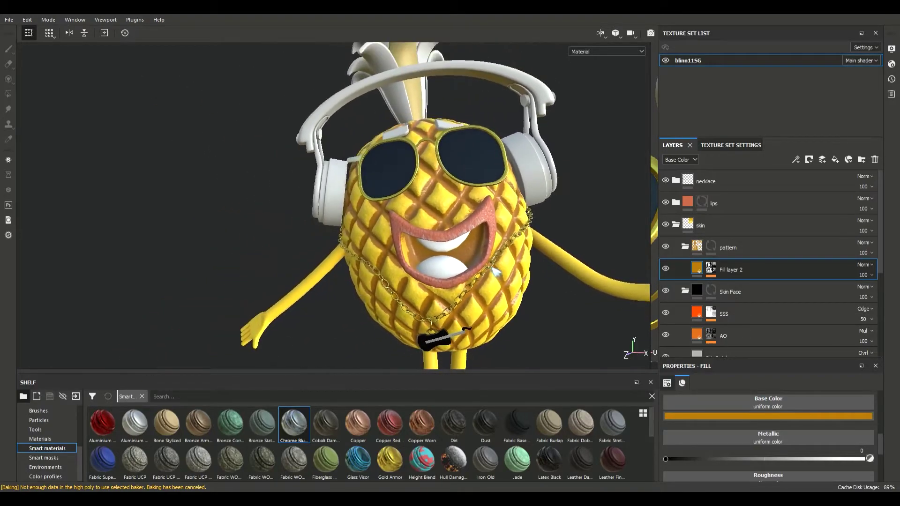
middle_click_drag(492, 268, 420, 223, "alt")
left_click_drag(421, 223, 481, 233, "alt")
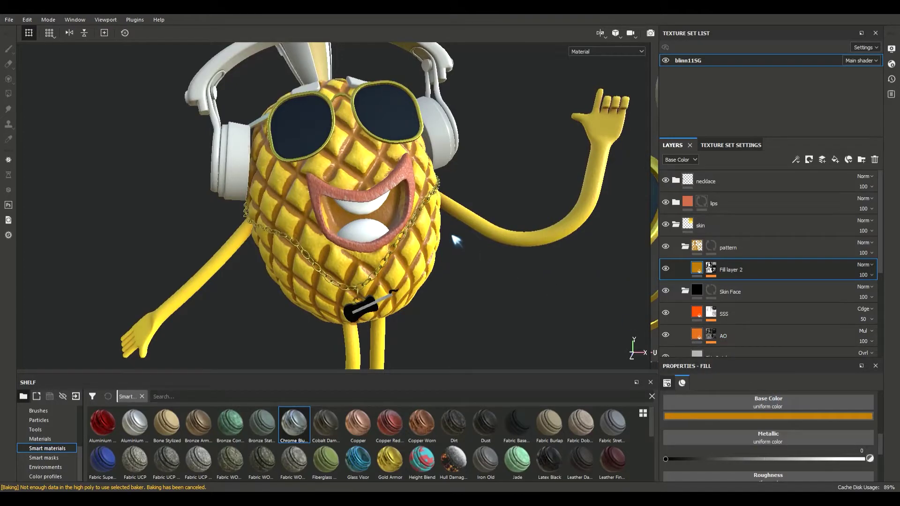
mouse_move(452, 236)
left_mouse_down("alt")
mouse_move(472, 237)
mouse_move(458, 239)
left_mouse_up("alt")
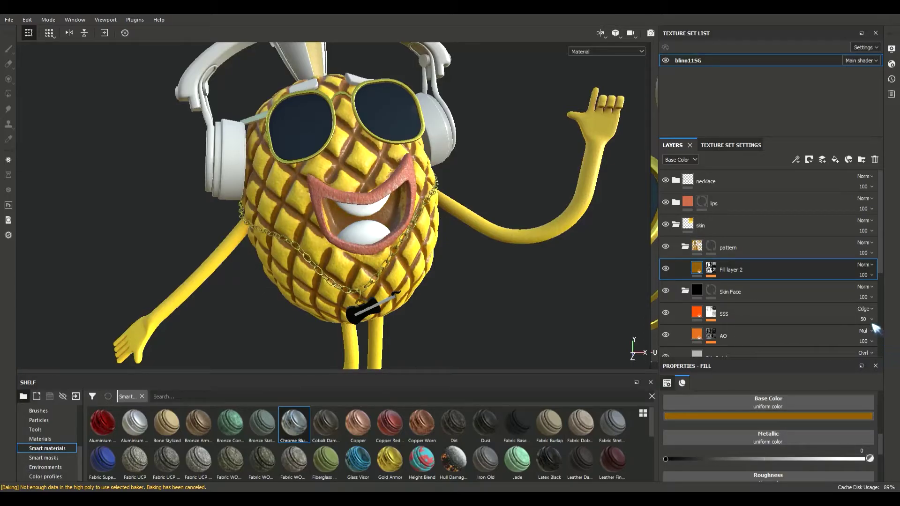
Shift the groove colour toward olive-yellow and inspect the whole character and face.
left_click(856, 392)
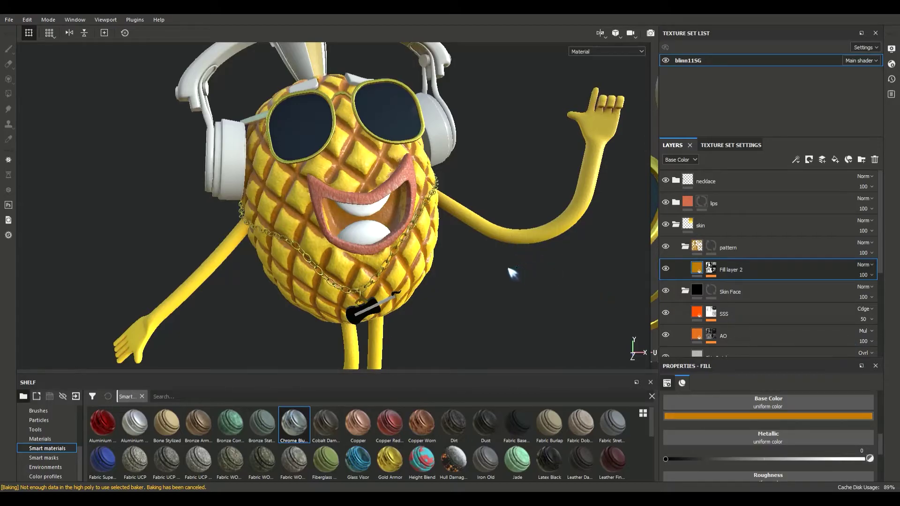
left_click_drag(476, 275, 545, 240, "alt")
right_click_drag(544, 241, 431, 227, "alt")
left_click_drag(432, 227, 438, 234, "alt")
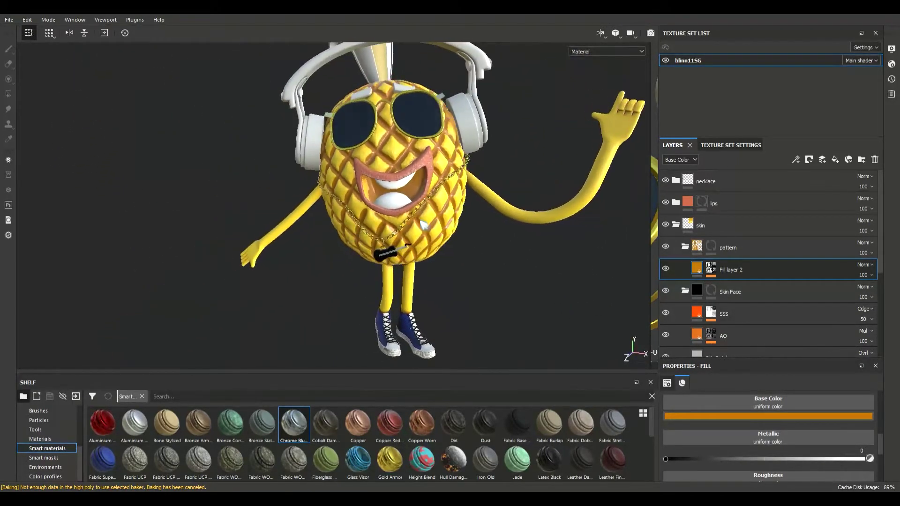
middle_click_drag(438, 234, 433, 291, "alt")
left_click_drag(432, 290, 471, 193, "alt")
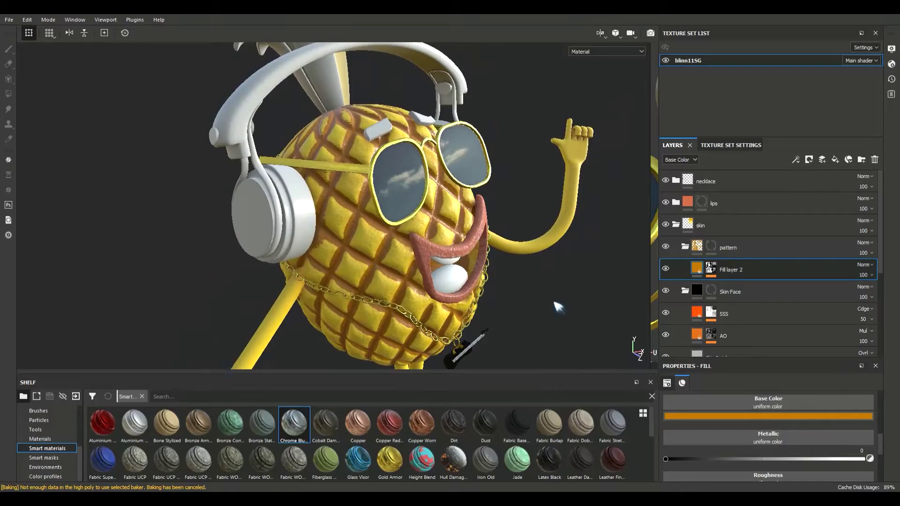
Collapse the pattern folder and the skin group, leaving only the top-level folders listed.
left_click(685, 247)
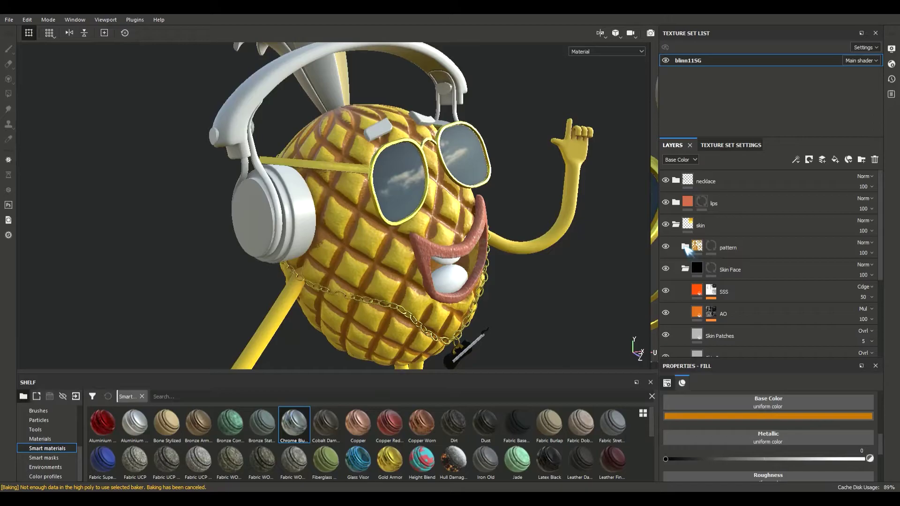
left_click(685, 249)
left_click(676, 224)
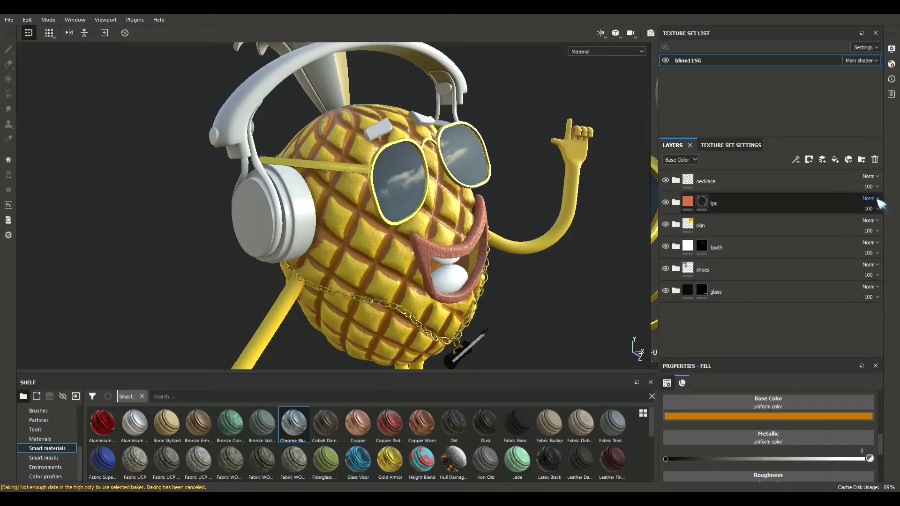
Add a new layer folder and place it between the lips and skin groups.
left_click(861, 159)
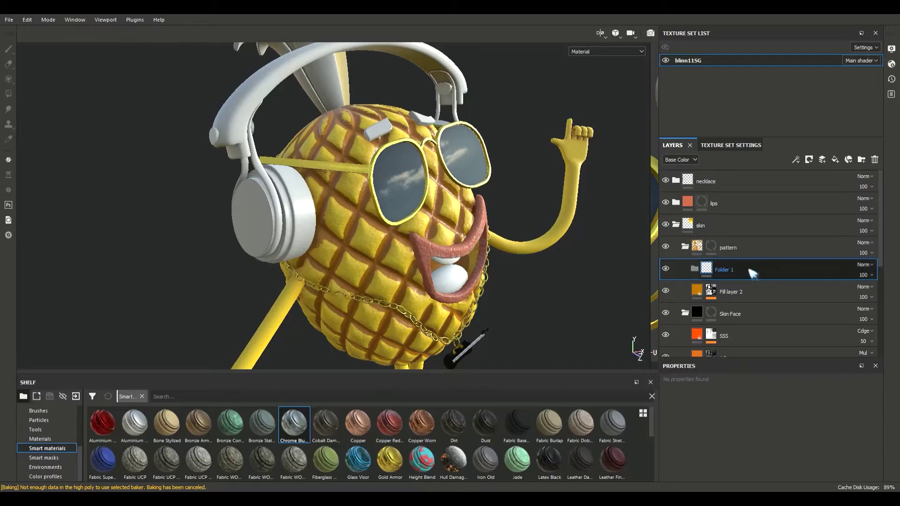
scroll(752, 272, "down", 6)
scroll(729, 234, "up", 4)
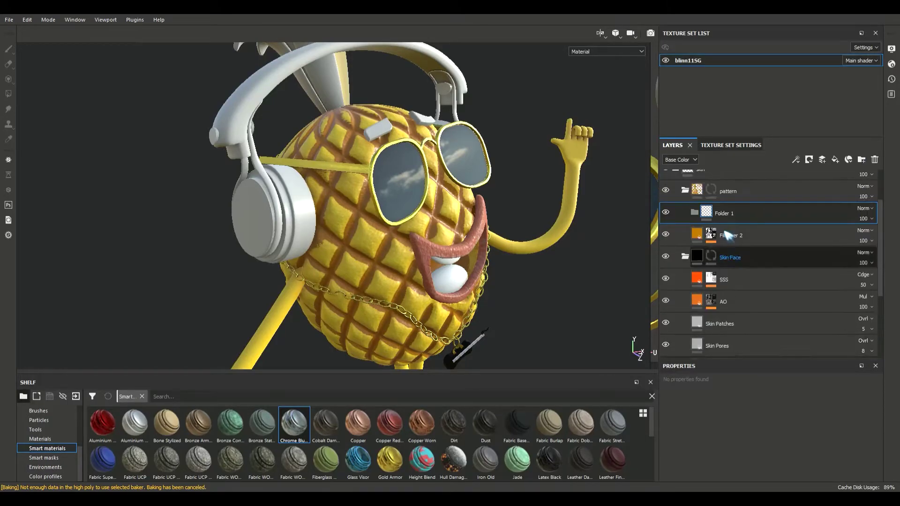
scroll(726, 235, "up", 1)
mouse_move(726, 240)
left_mouse_down()
mouse_move(749, 217)
mouse_move(752, 197)
mouse_move(754, 220)
mouse_move(725, 225)
left_mouse_up()
left_click(676, 247)
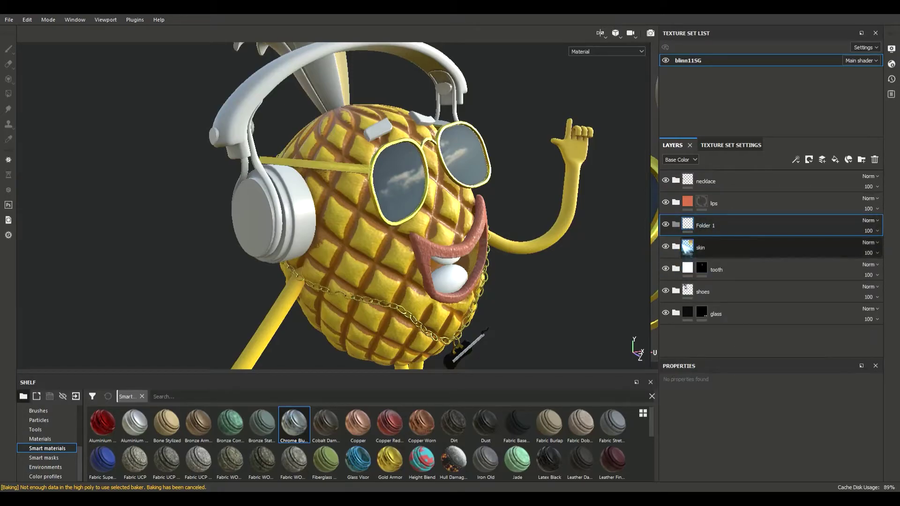
Rename the new folder 'eyebrow' and move it to the bottom of the stack, below glass.
double_click(705, 225)
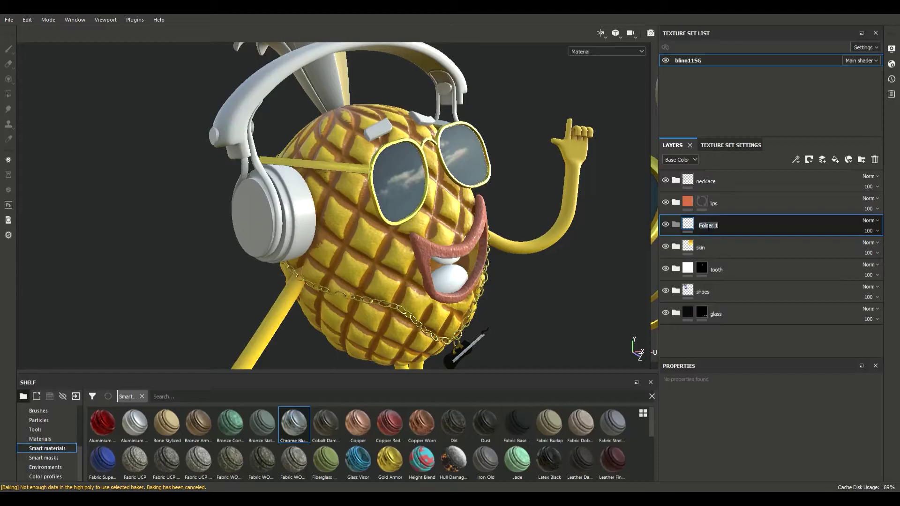
type("eyebrow")
key("Return")
left_click_drag(719, 229, 751, 268)
left_click_drag(752, 341, 751, 340)
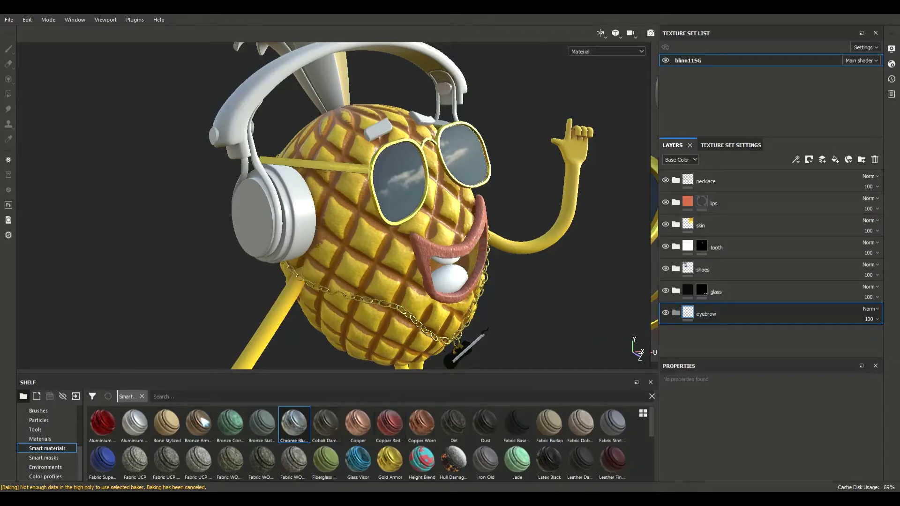
Search the shelf for 'fab' and drop the Fabric Baseball Hat smart material into the eyebrow folder.
left_click(183, 396)
type("fabri")
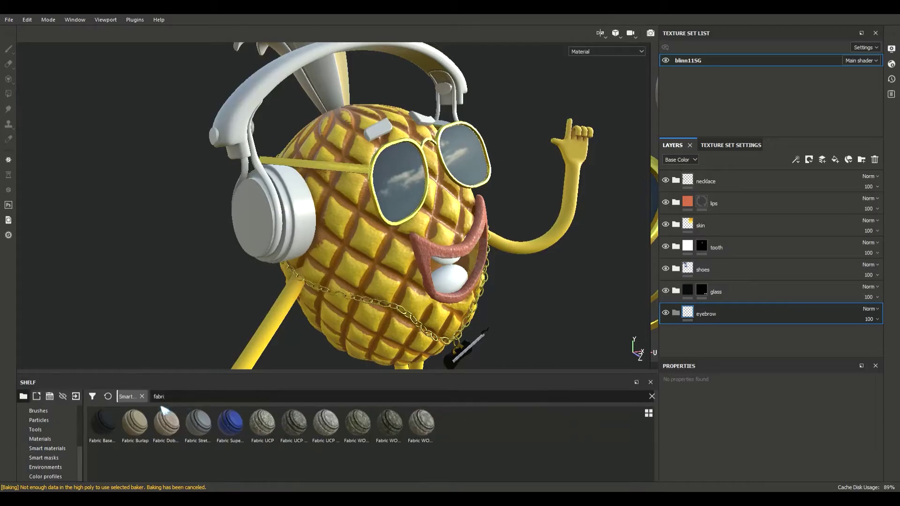
left_click_drag(104, 423, 796, 312)
left_click_drag(720, 319, 752, 342)
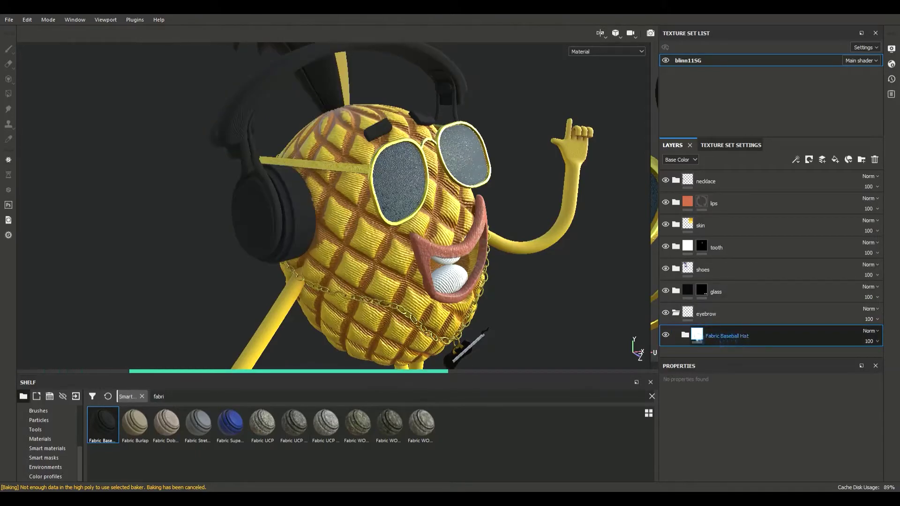
left_click_drag(459, 193, 424, 186, "alt")
right_click_drag(375, 183, 711, 252, "alt")
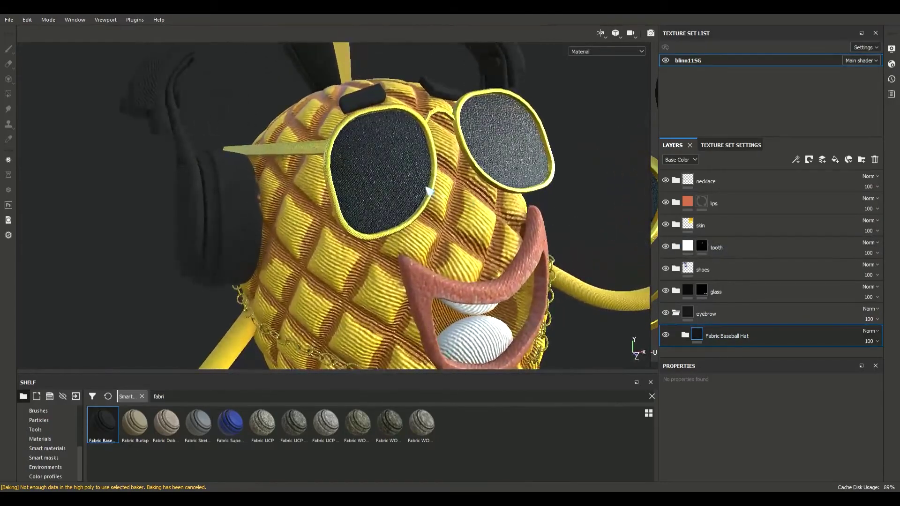
right_click_drag(426, 190, 621, 192, "alt")
left_click_drag(610, 224, 328, 222, "alt")
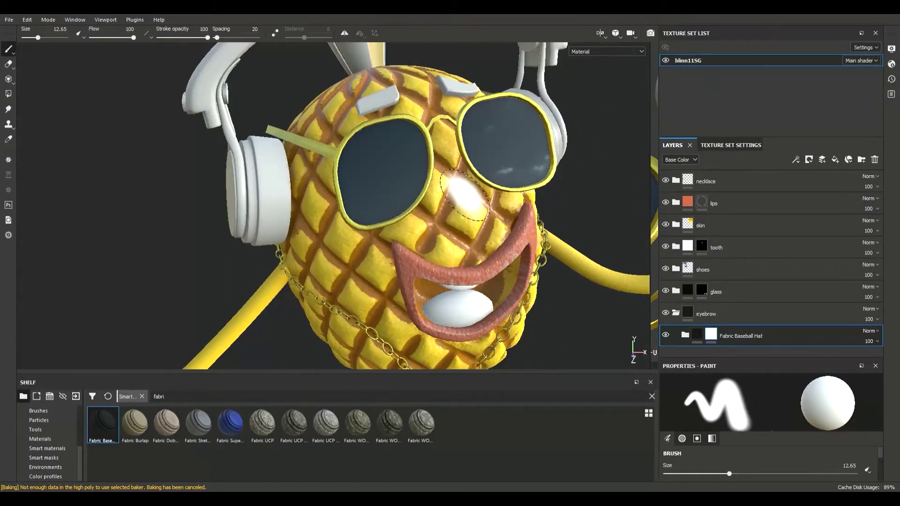
Set up Polygon Fill in mesh mode with the fill value at full white.
left_click_drag(291, 188, 356, 188, "alt")
scroll(355, 186, "up", 3)
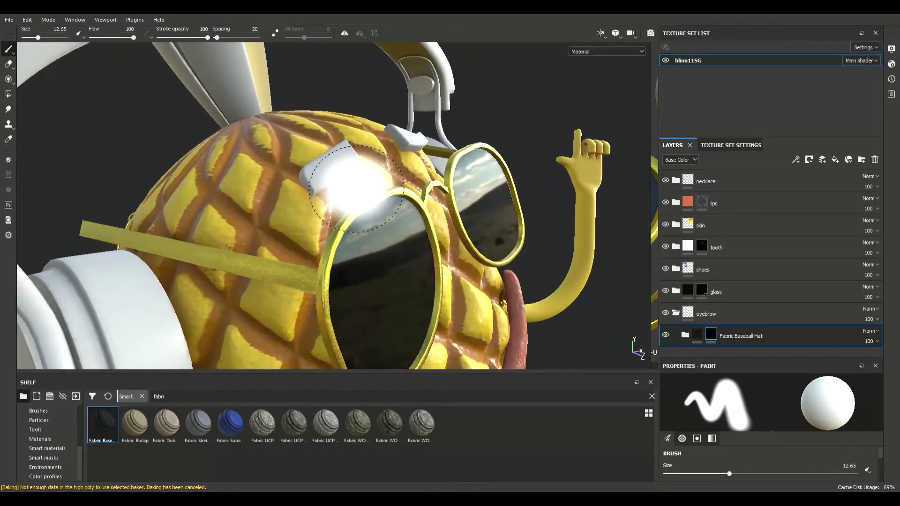
key("4")
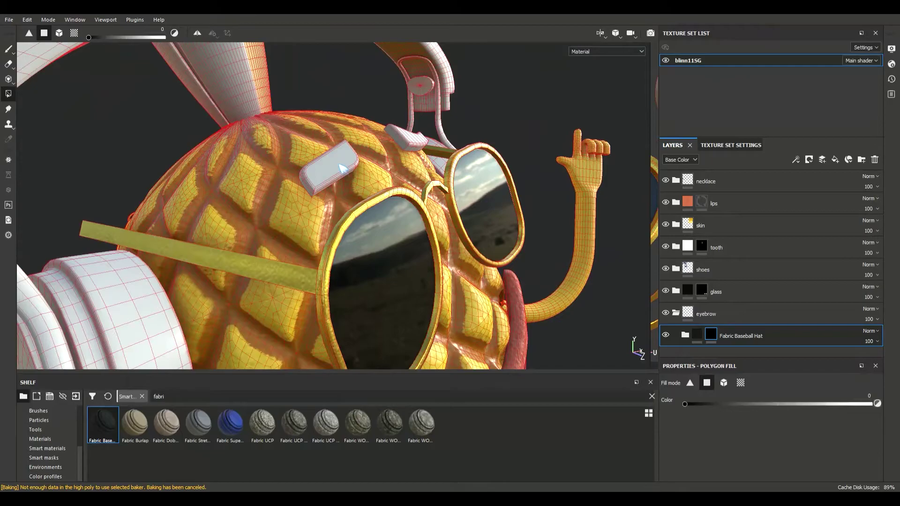
left_click(723, 382)
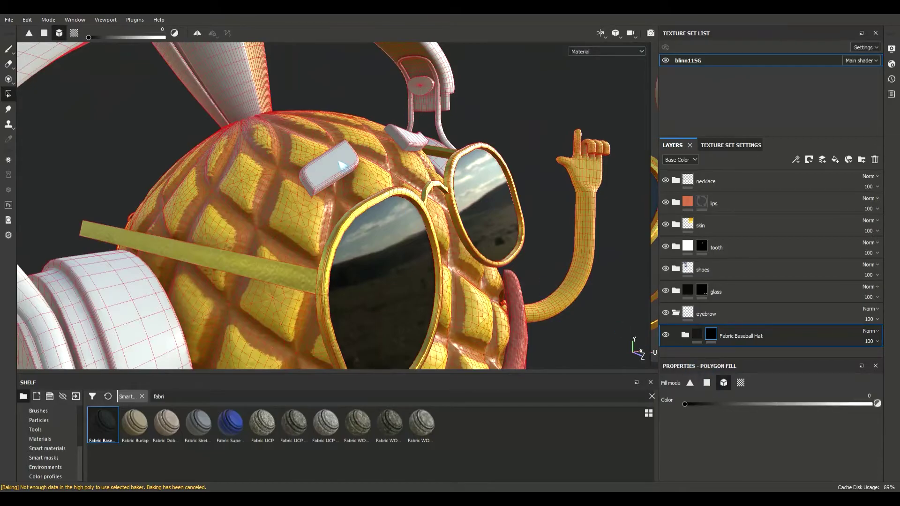
key("f")
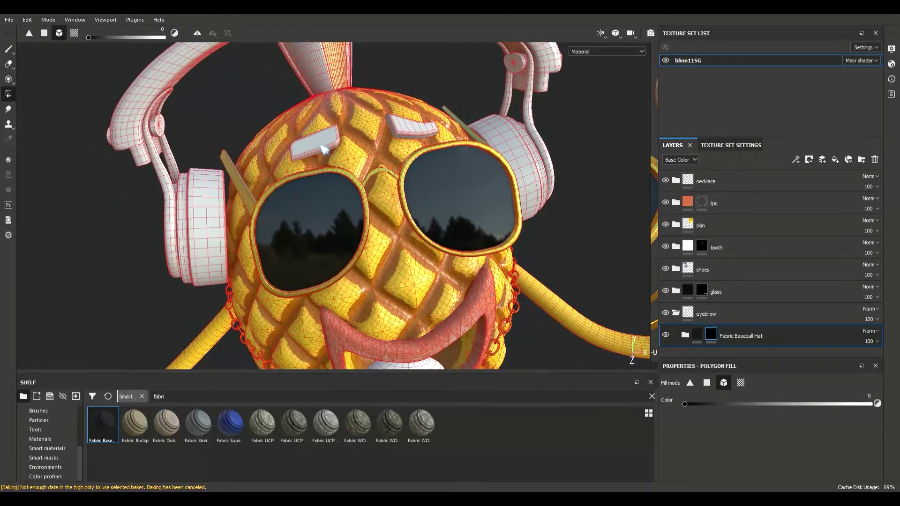
left_click(373, 183)
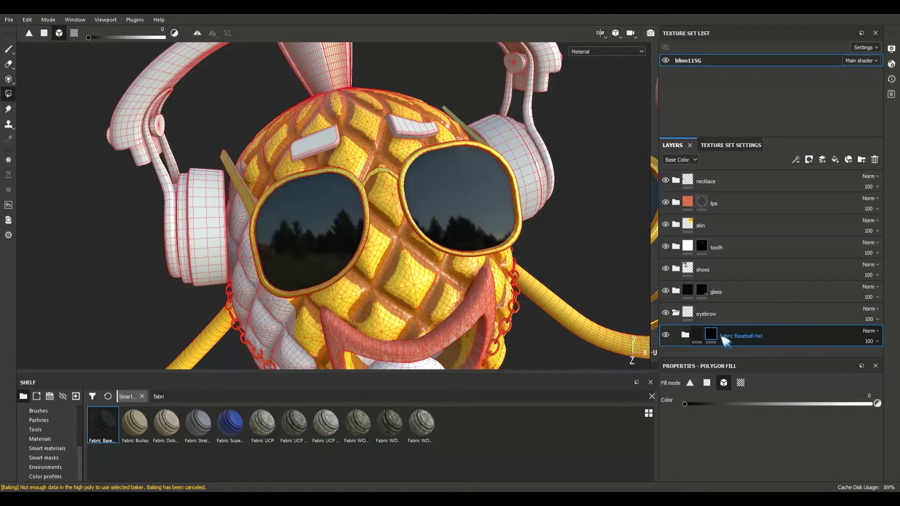
left_click(709, 404)
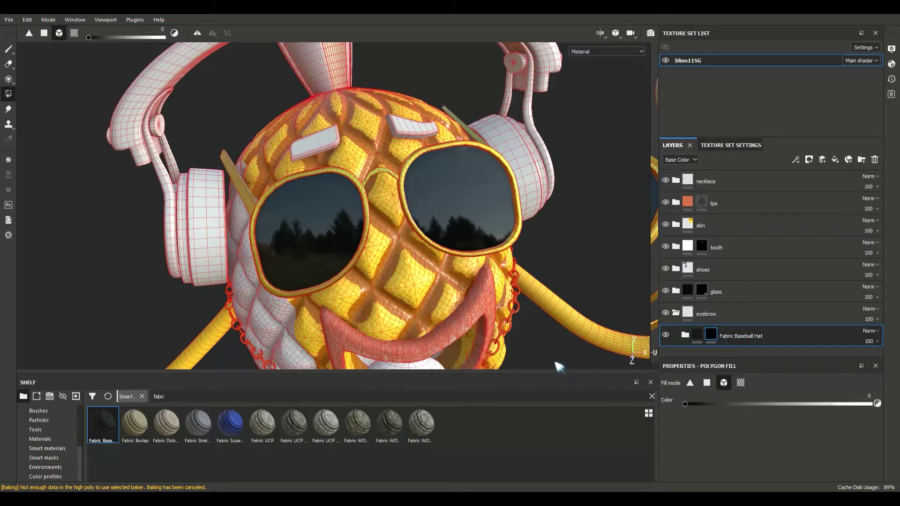
Fill both eyebrows in the mask so the fabric shows only on them.
left_click(329, 143)
left_click(414, 134)
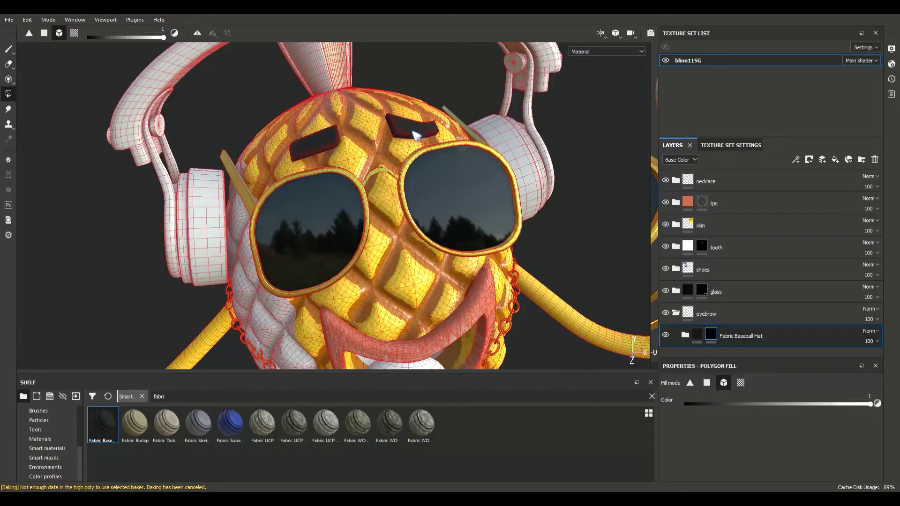
key("ctrl+z")
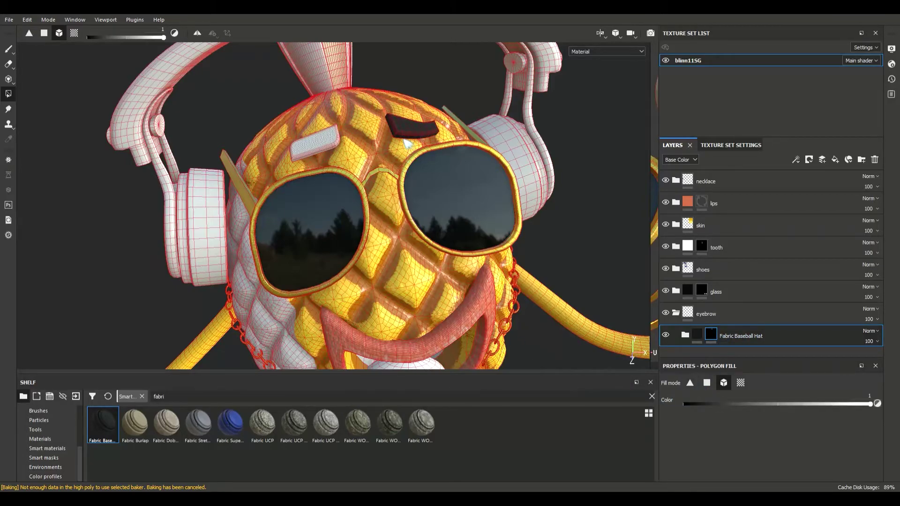
left_click(313, 147)
key("ctrl+z")
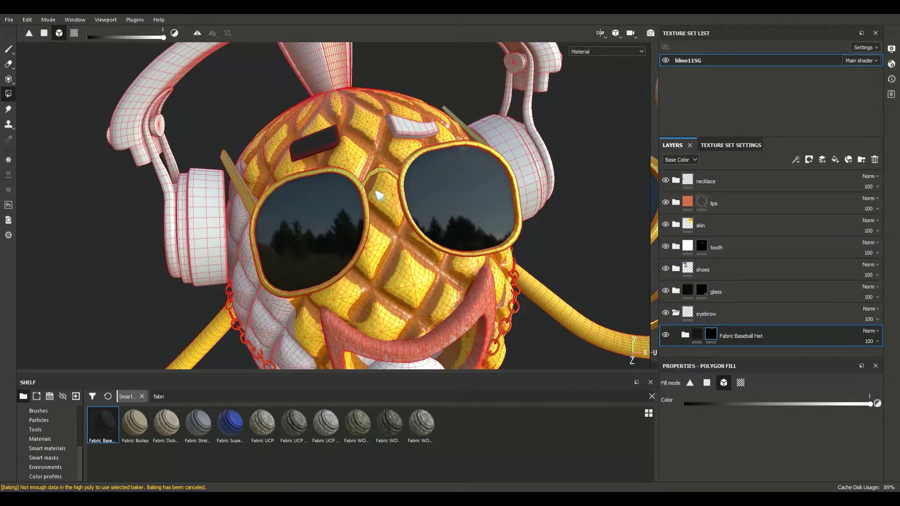
left_click_drag(389, 157, 455, 165, "alt")
middle_click_drag(455, 165, 458, 222, "alt")
mouse_move(425, 227)
left_mouse_down("alt")
mouse_move(392, 205)
mouse_move(459, 128)
mouse_move(456, 180)
mouse_move(415, 239)
left_mouse_up("alt")
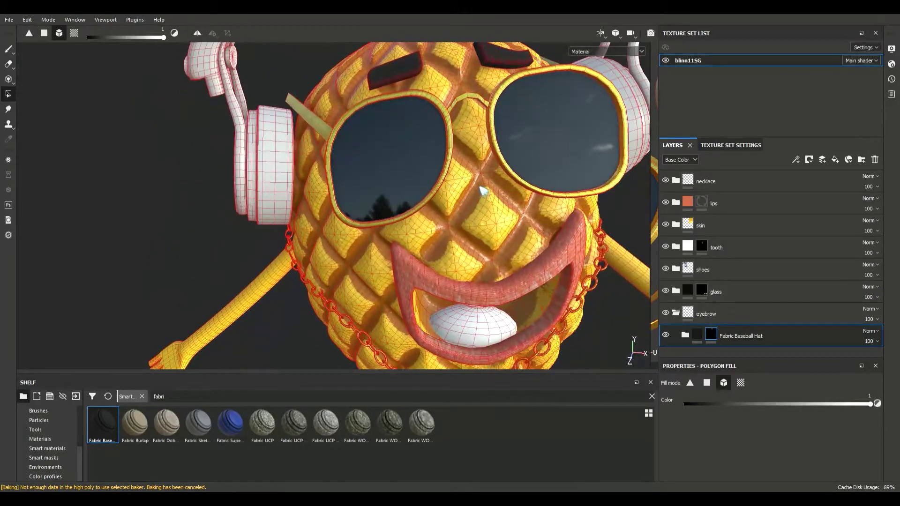
middle_click_drag(488, 183, 436, 240, "alt")
scroll(437, 239, "up", 3)
scroll(436, 240, "down", 6)
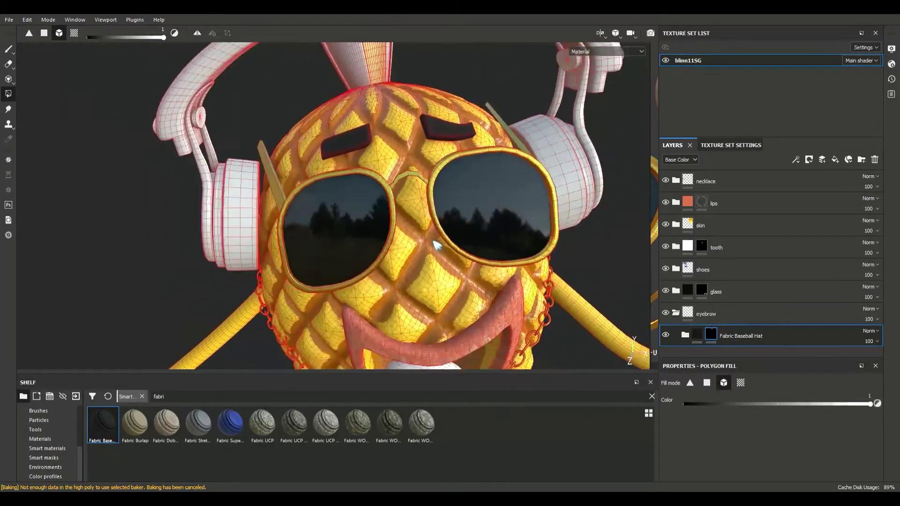
scroll(438, 243, "up", 2)
Expand the Fabric Baseball Hat folder and select its Fabric Base layer.
left_click(685, 335)
scroll(722, 332, "down", 2)
left_click(722, 334)
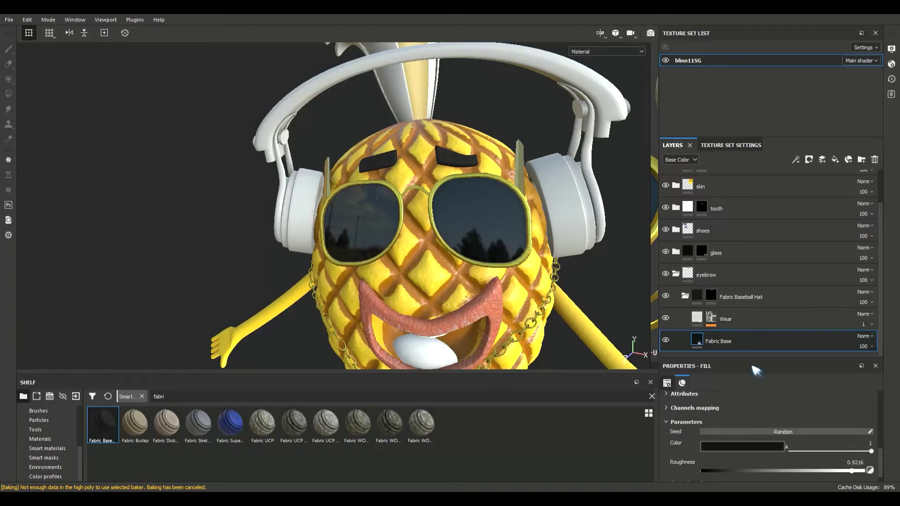
Set the Fabric Base colour to a bright green.
scroll(769, 418, "down", 1)
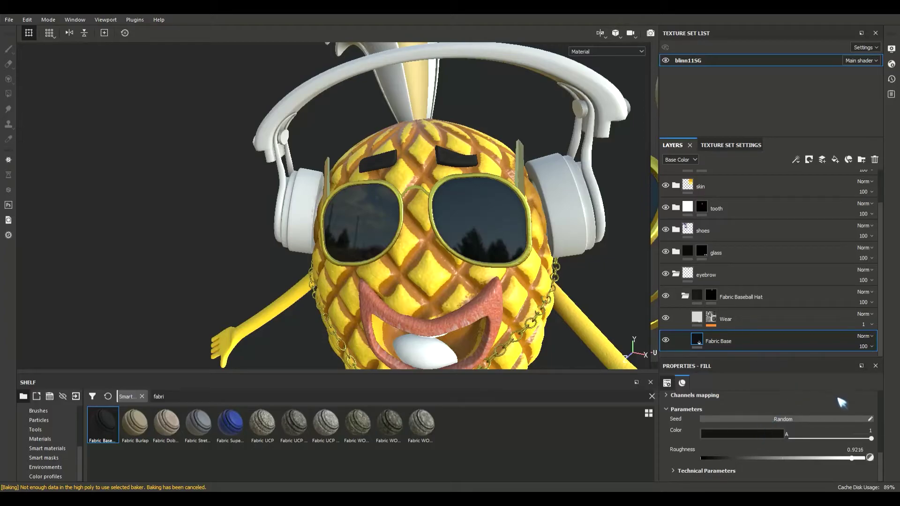
left_click_drag(824, 379, 828, 387)
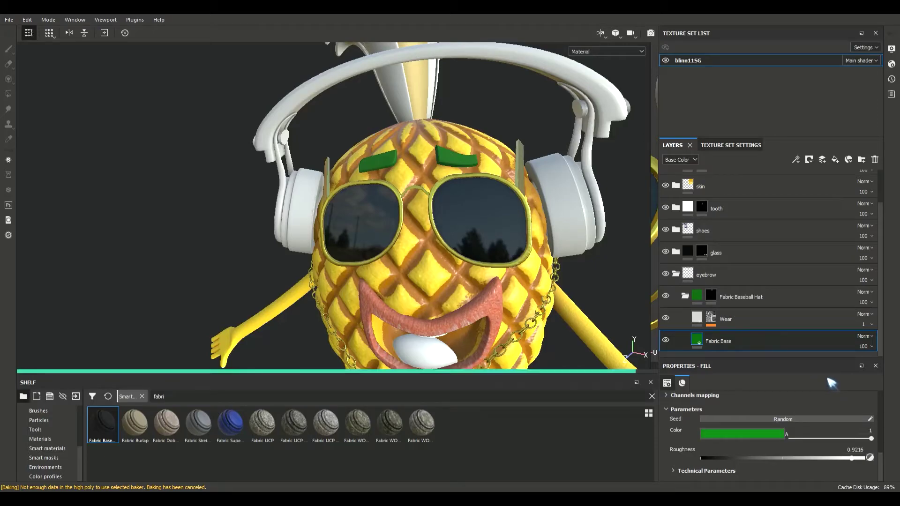
left_click(829, 389)
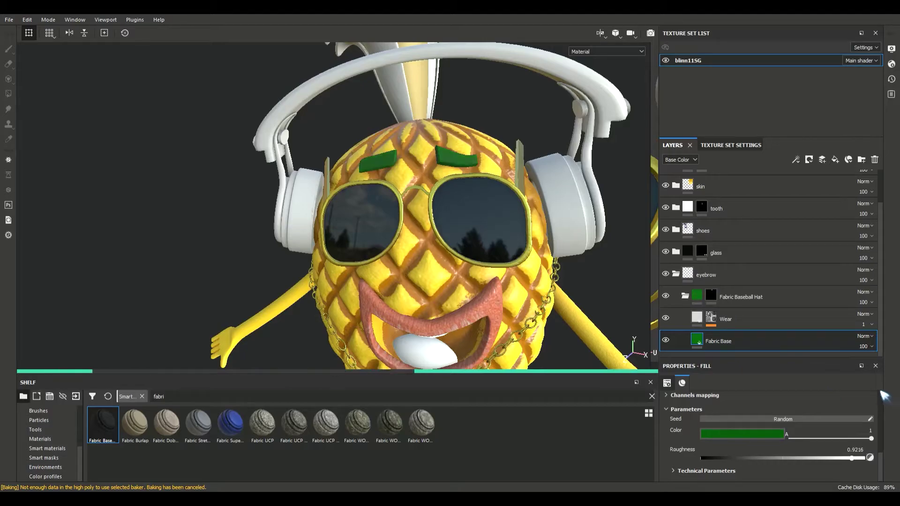
left_click_drag(881, 387, 880, 374)
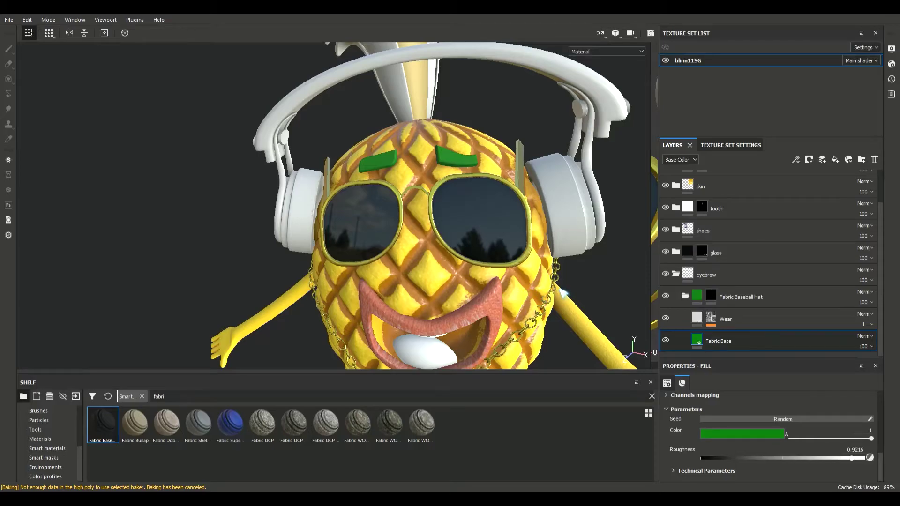
Orbit and zoom in on the green eyebrows, then select the Wear layer.
mouse_move(597, 287)
left_mouse_down("alt")
mouse_move(605, 255)
mouse_move(581, 293)
left_mouse_up("alt")
middle_click_drag(581, 293, 556, 209, "alt")
left_click_drag(556, 209, 558, 239, "alt")
scroll(553, 216, "down", 5)
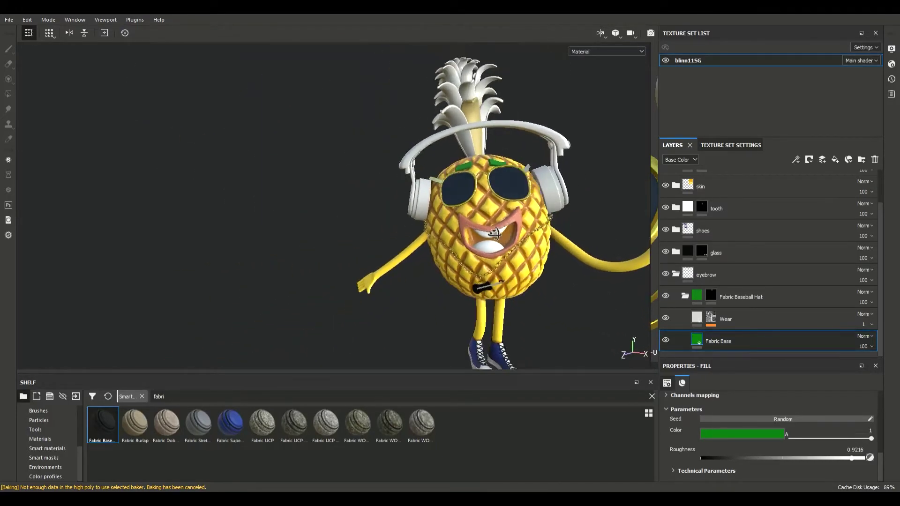
middle_click_drag(558, 239, 540, 300, "alt")
left_click_drag(540, 300, 535, 231, "alt")
scroll(461, 238, "up", 4)
middle_click_drag(534, 231, 536, 293, "alt")
left_click_drag(536, 293, 441, 267, "alt")
scroll(480, 284, "up", 10)
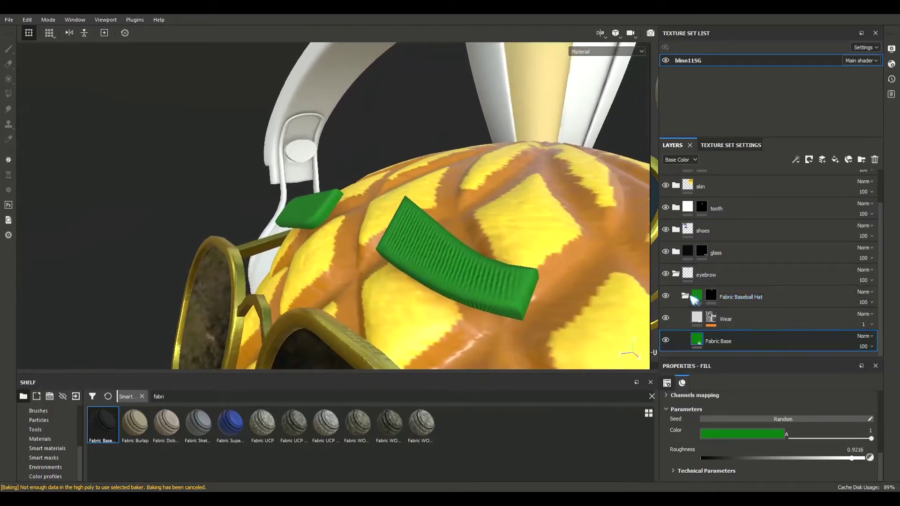
left_click(744, 320)
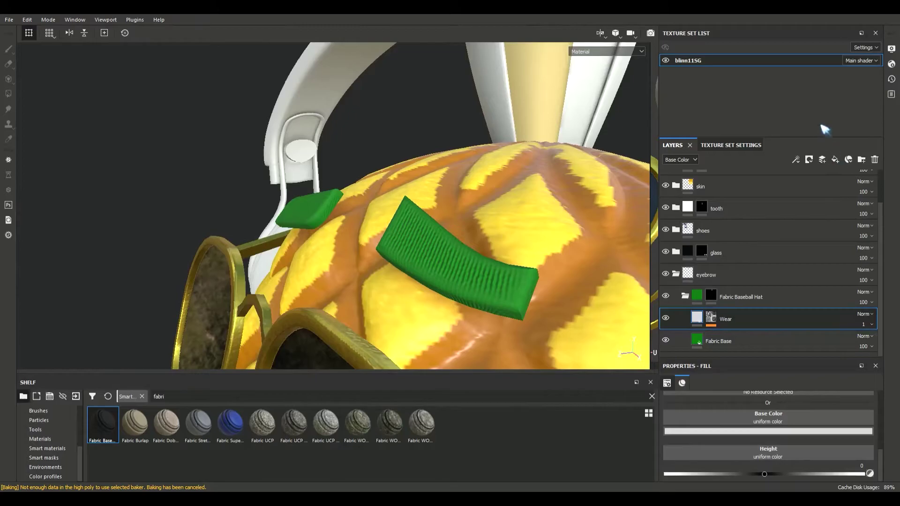
Add a paint layer above Wear and choose the Basic Soft brush from the shelf.
left_click(822, 160)
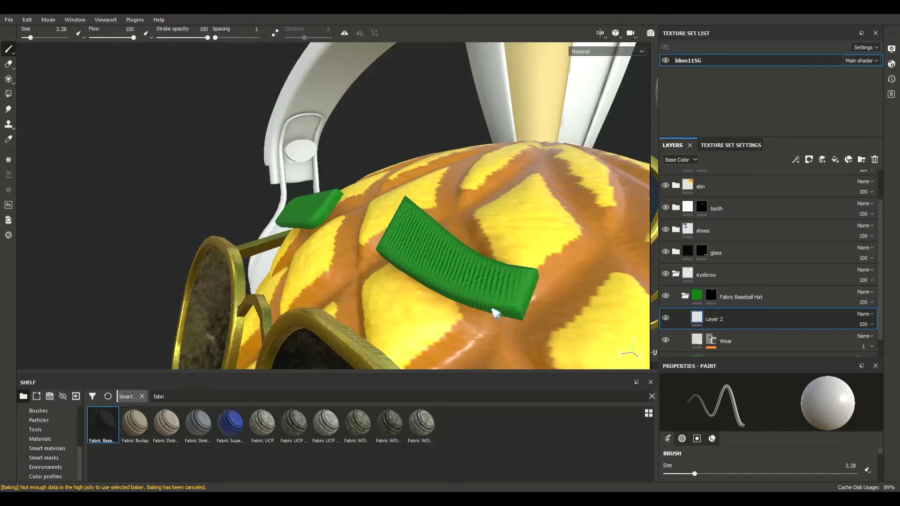
scroll(63, 431, "up", 3)
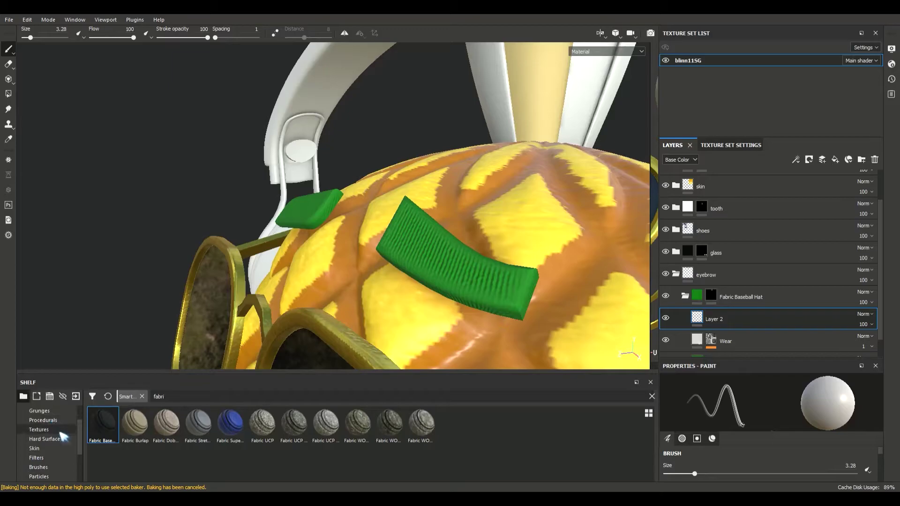
left_click(56, 467)
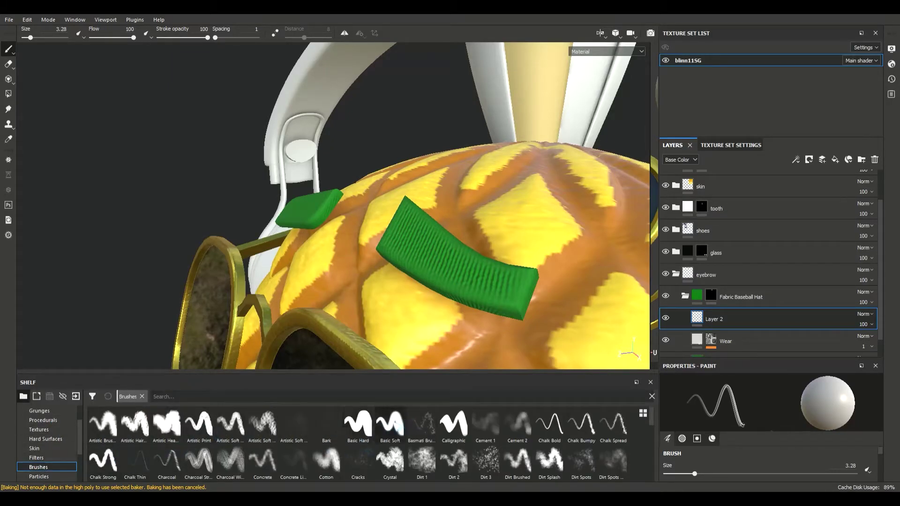
left_click(394, 424)
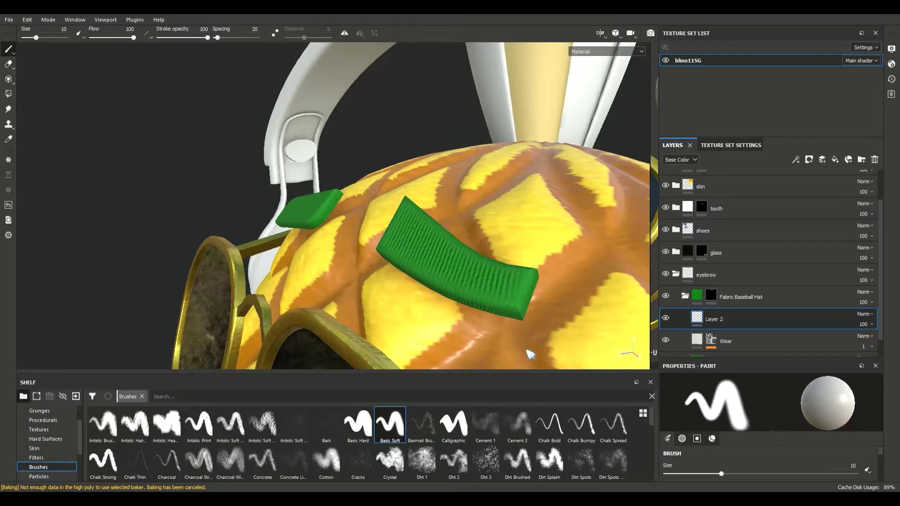
Sample the green eyebrow material, shrink the brush, and test a thin stroke on the eyebrow.
key("p")
left_click(408, 264)
left_click_drag(563, 392, 554, 379)
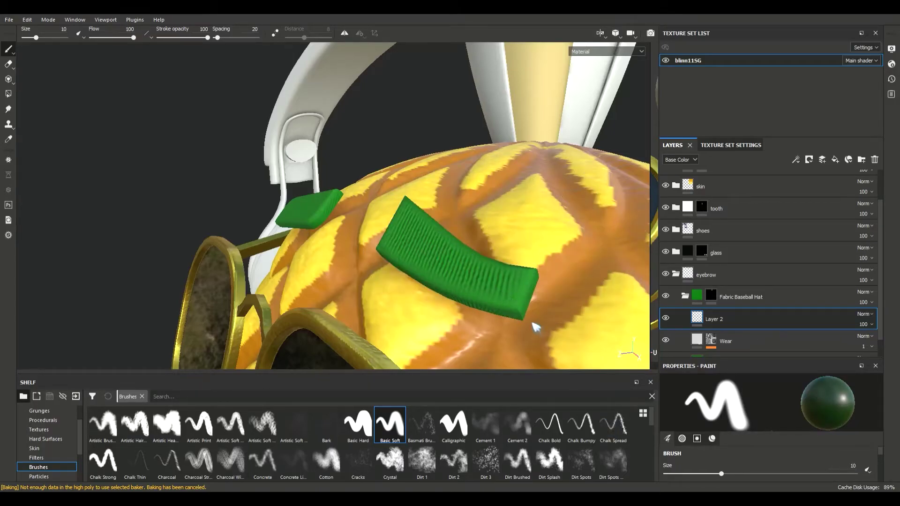
mouse_move(478, 271)
right_mouse_down("ctrl")
mouse_move(445, 280)
mouse_move(401, 246)
right_mouse_up("ctrl")
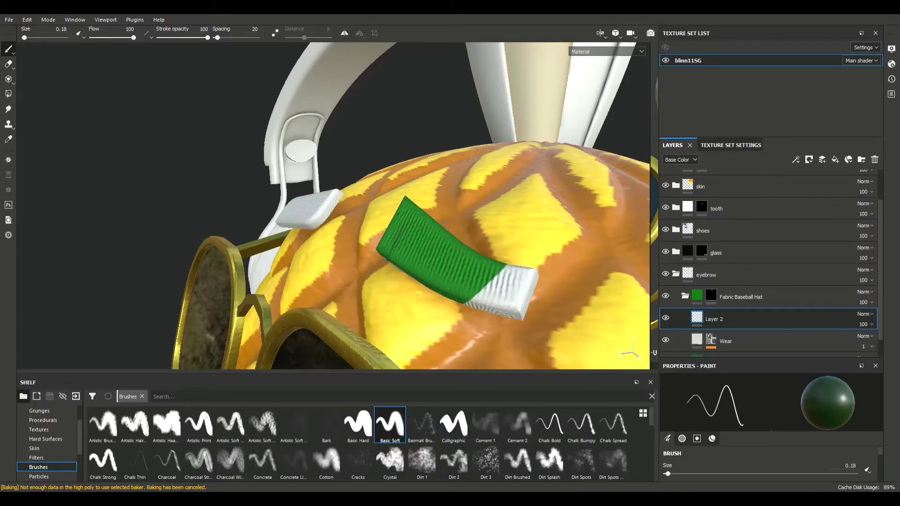
left_click_drag(499, 247, 563, 248, "alt")
right_click_drag(562, 248, 511, 234, "alt")
left_click_drag(553, 234, 499, 242, "alt")
middle_click_drag(493, 243, 417, 232, "alt")
right_click_drag(417, 232, 437, 234, "alt")
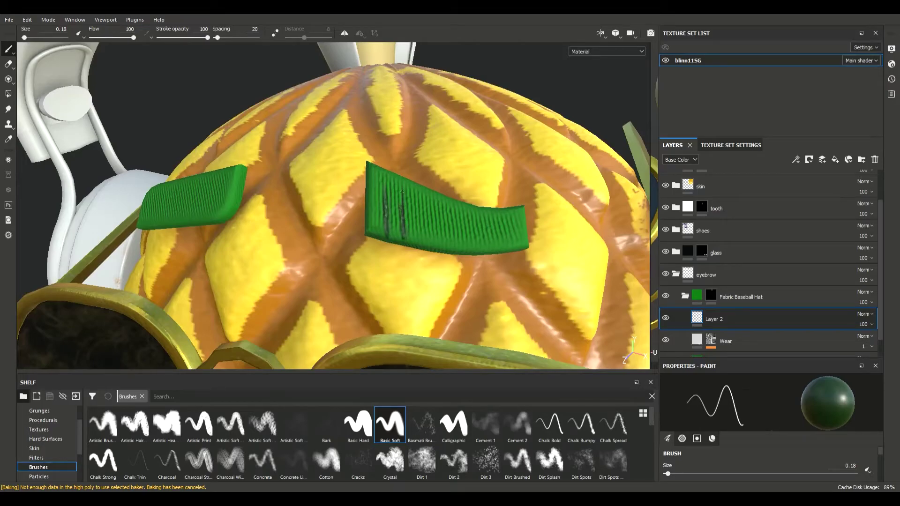
left_click_drag(407, 226, 405, 230)
scroll(438, 213, "down", 5)
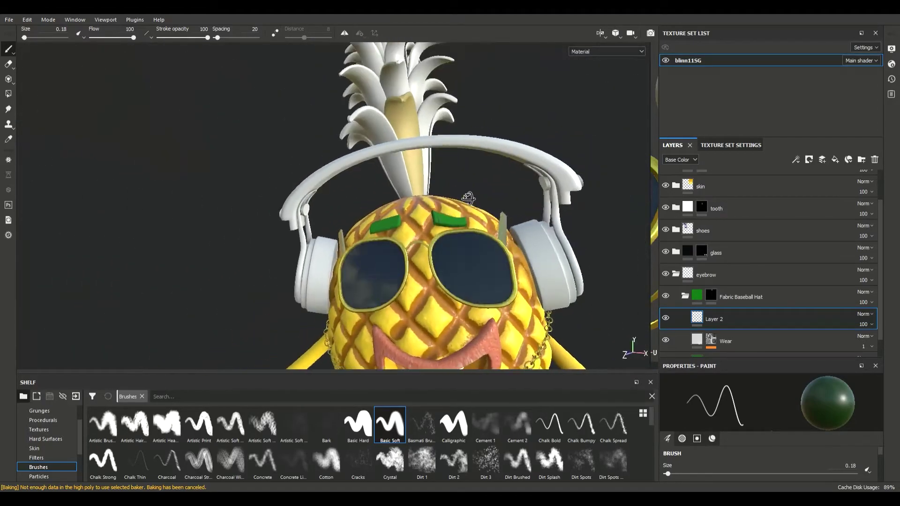
left_click_drag(467, 198, 460, 133, "alt")
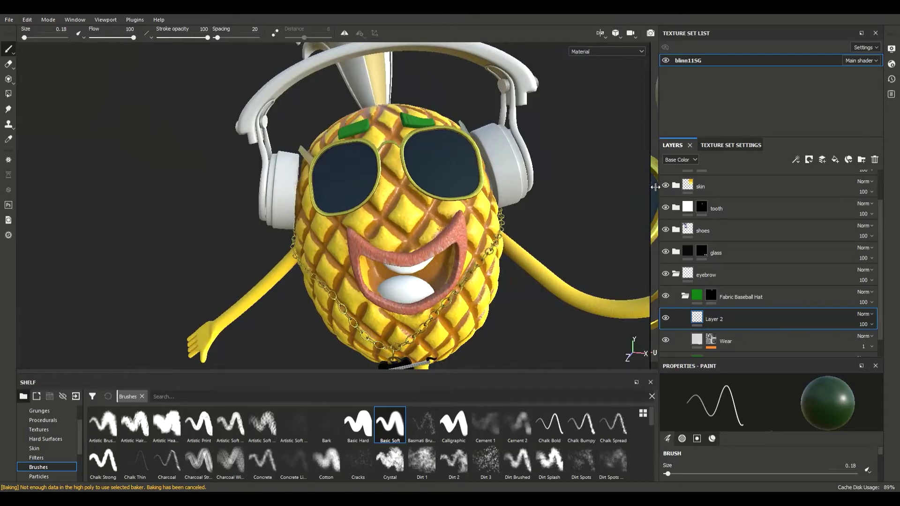
Switch to the split 3D/UV view and zoom onto the eyebrow UV islands.
key("F1")
scroll(283, 188, "down", 6)
middle_click_drag(299, 194, 583, 344, "alt")
middle_click_drag(532, 113, 451, 204, "alt")
scroll(450, 205, "up", 8)
scroll(405, 186, "up", 8)
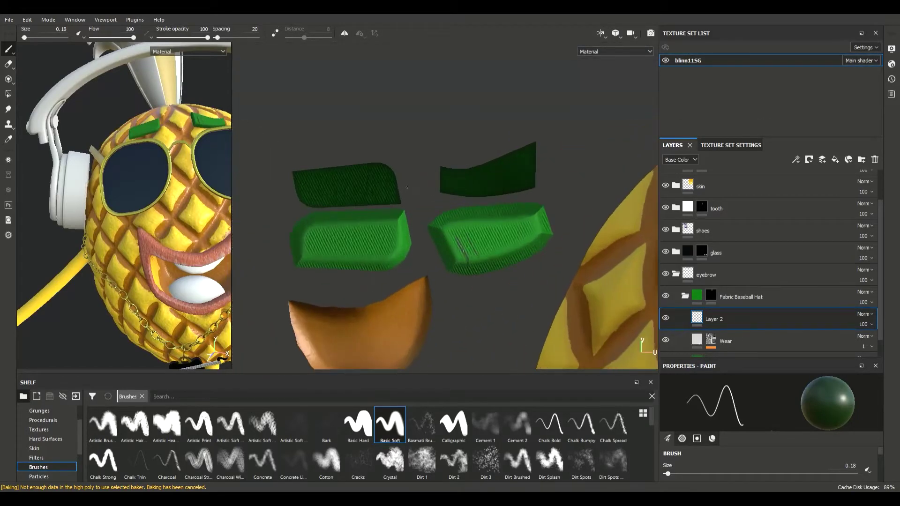
scroll(458, 241, "up", 2)
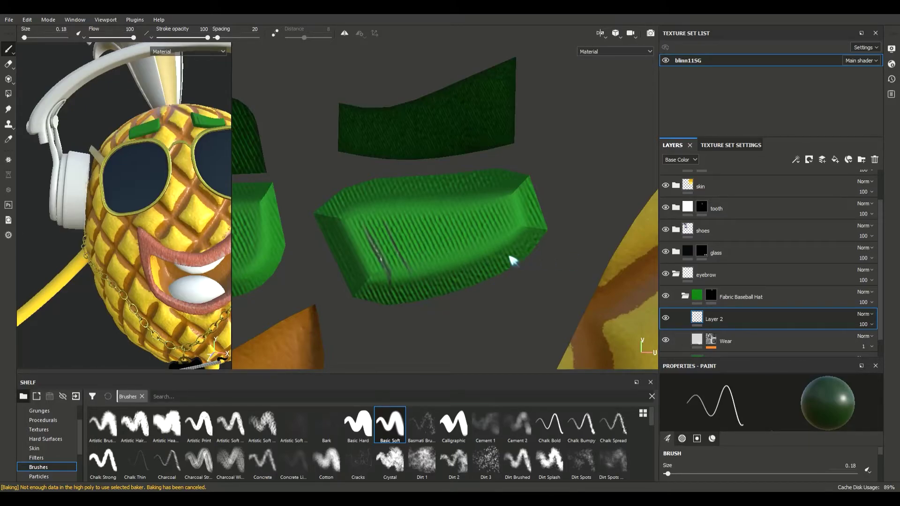
Set brush size to 0.41 and paint dark diagonal stripes across the eyebrow on Layer 2.
key("]")
left_click_drag(404, 226, 425, 274)
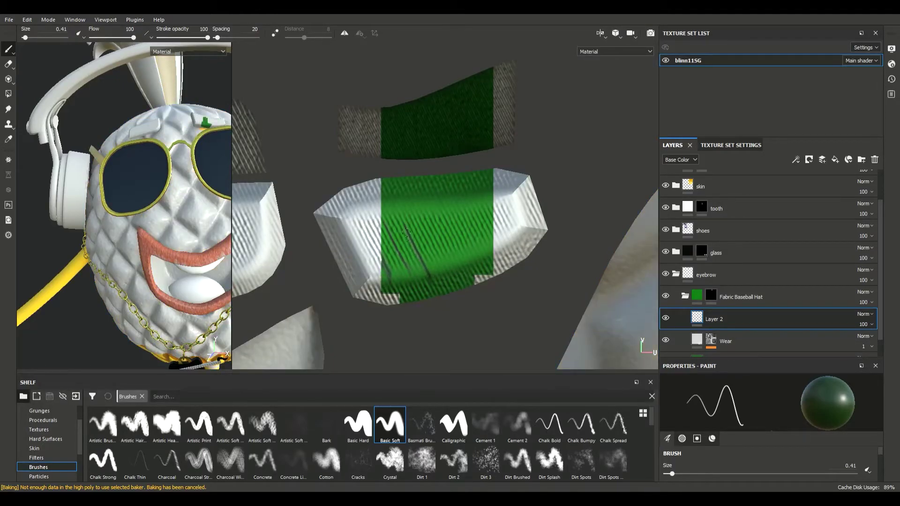
left_click_drag(432, 287, 410, 238)
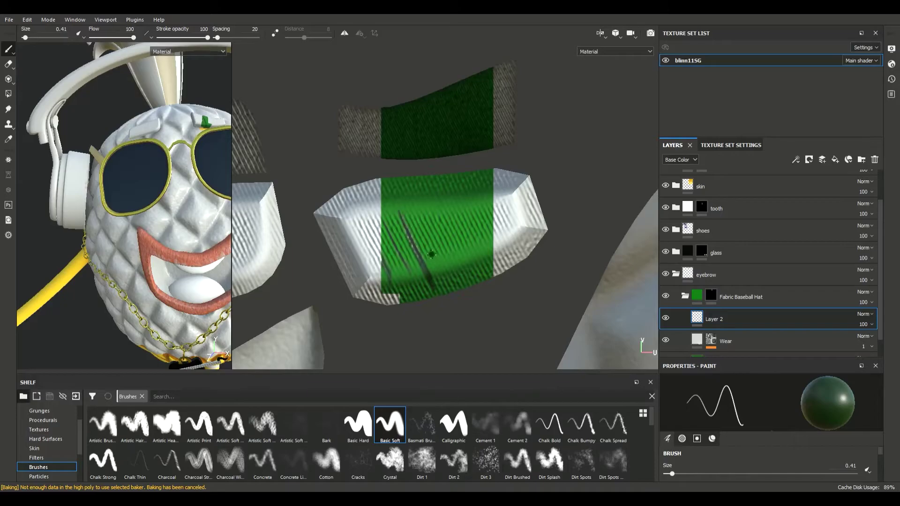
left_click_drag(453, 284, 420, 208)
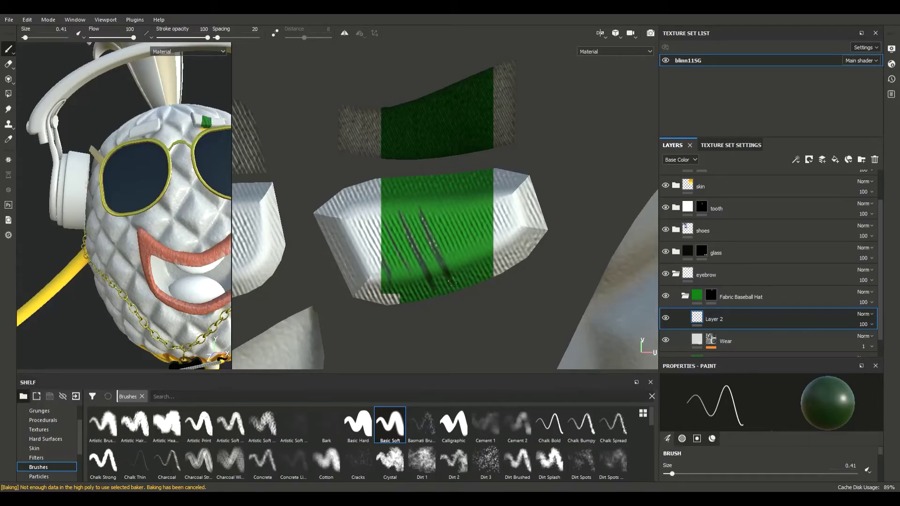
mouse_move(468, 273)
left_mouse_down()
mouse_move(436, 198)
mouse_move(454, 244)
mouse_move(454, 210)
mouse_move(478, 257)
left_mouse_up()
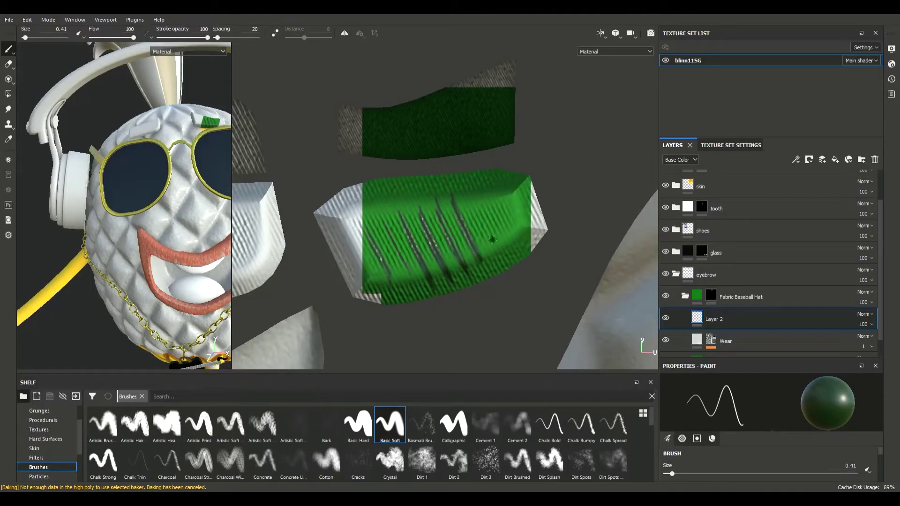
mouse_move(475, 208)
left_mouse_down()
mouse_move(493, 245)
mouse_move(519, 257)
mouse_move(503, 236)
left_mouse_up()
left_click_drag(499, 195, 525, 241)
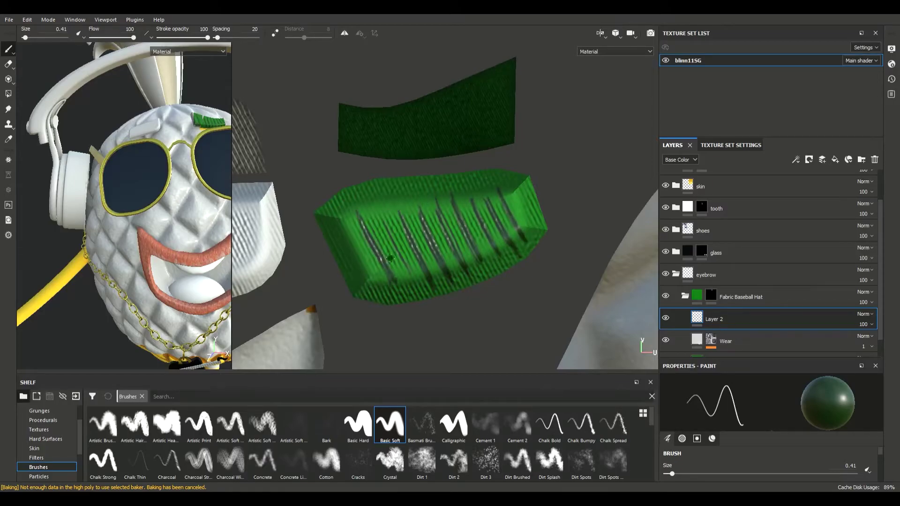
left_click_drag(377, 214, 385, 235)
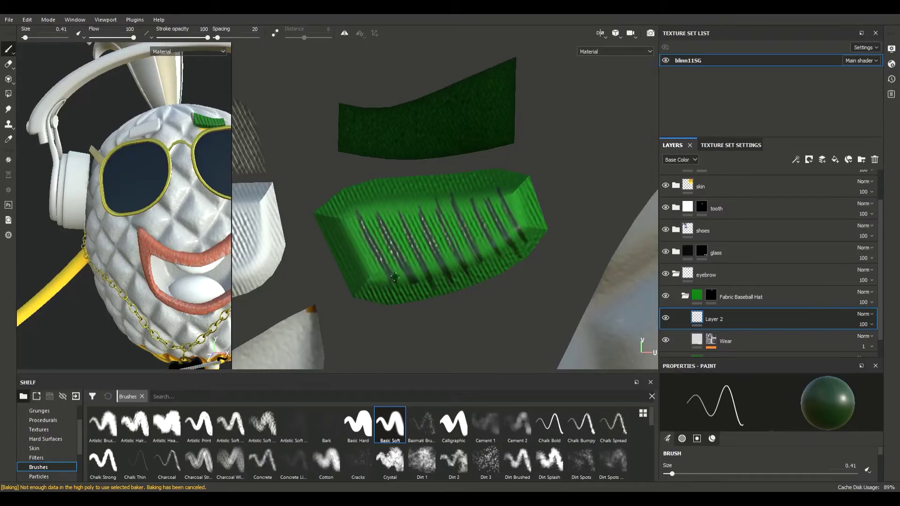
key("ctrl+z")
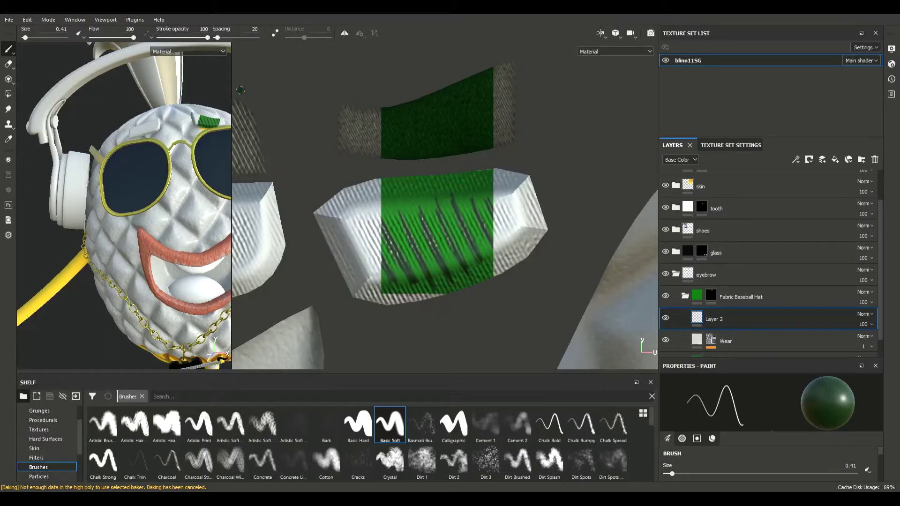
left_click_drag(235, 94, 561, 94)
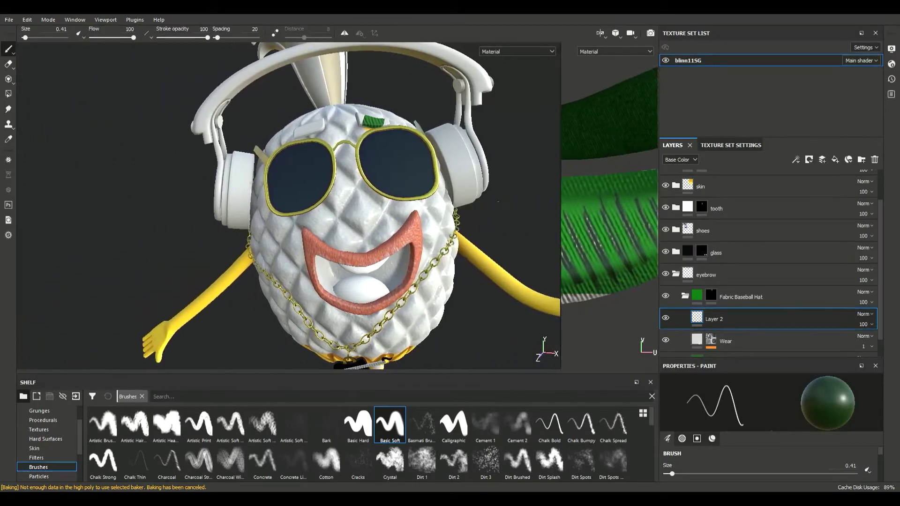
Expand and select the skin folder, then orbit in close on the eyebrows.
left_click_drag(538, 358, 393, 281, "alt")
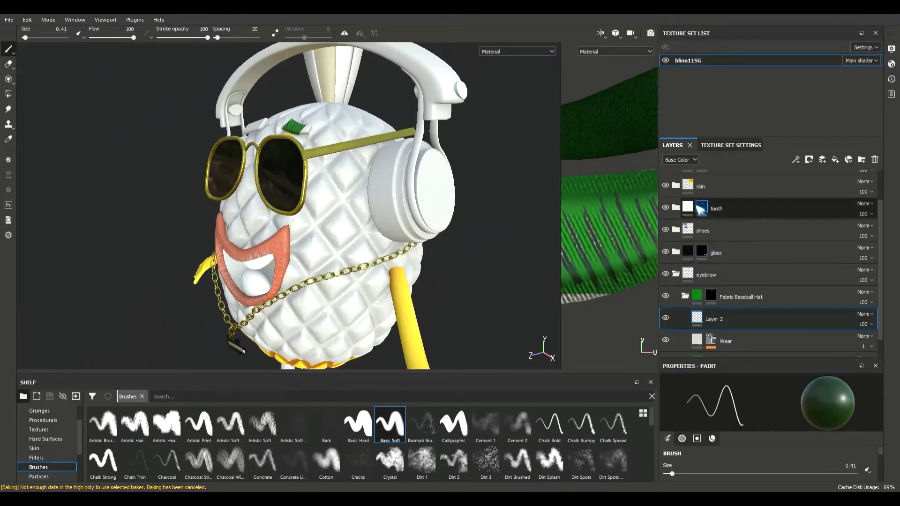
left_click(676, 185)
left_click(688, 187)
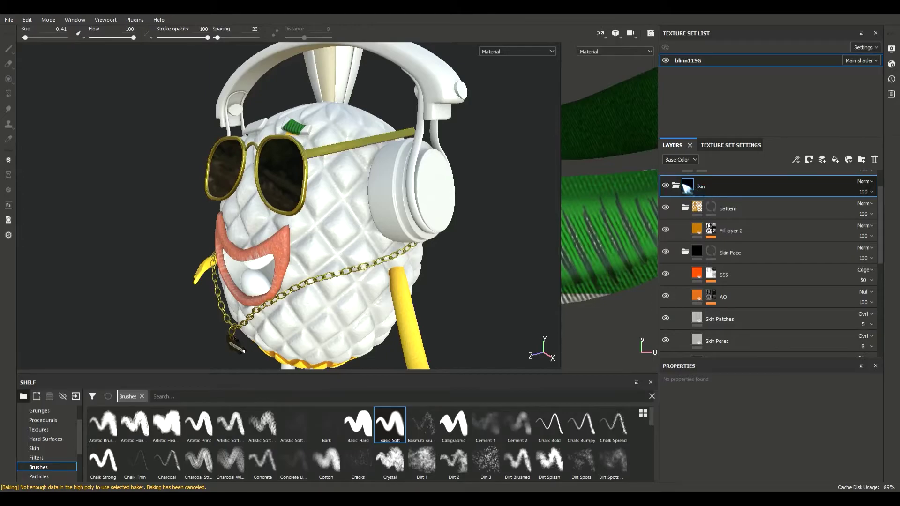
mouse_move(473, 216)
left_mouse_down("alt")
mouse_move(487, 184)
mouse_move(542, 215)
mouse_move(474, 205)
mouse_move(473, 192)
mouse_move(534, 167)
mouse_move(532, 138)
mouse_move(482, 201)
left_mouse_up("alt")
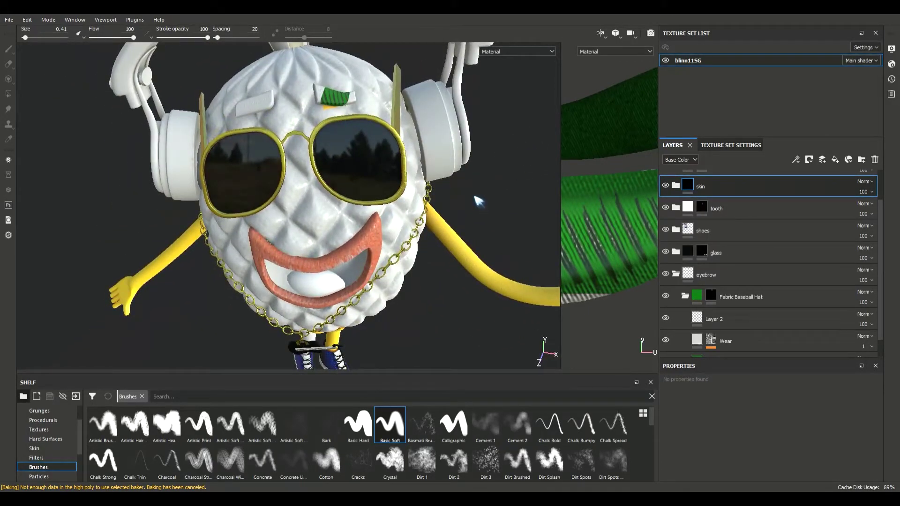
left_click_drag(476, 201, 475, 151, "alt")
scroll(461, 162, "down", 4)
scroll(475, 151, "up", 2)
middle_click_drag(475, 151, 470, 209, "alt")
left_click_drag(470, 210, 453, 164, "alt")
scroll(346, 146, "up", 8)
scroll(447, 165, "up", 4)
middle_click_drag(446, 166, 491, 141, "alt")
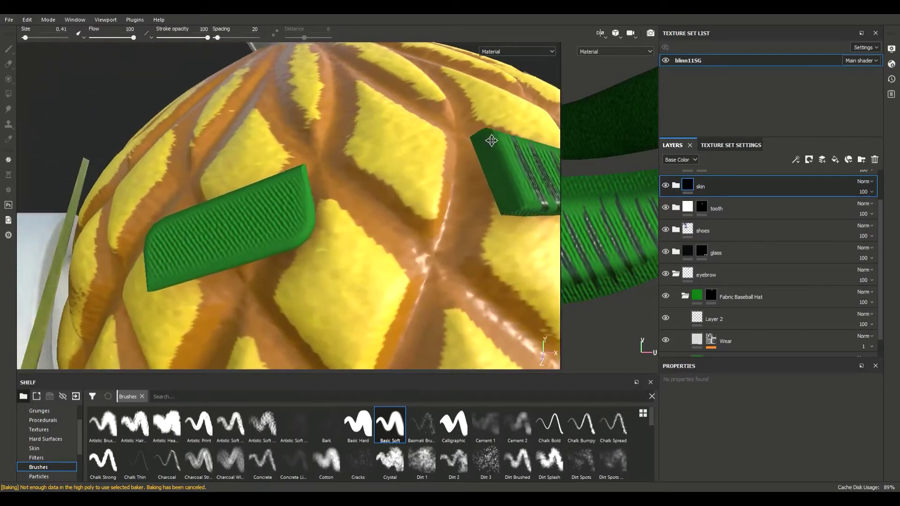
left_click_drag(491, 141, 531, 102, "alt")
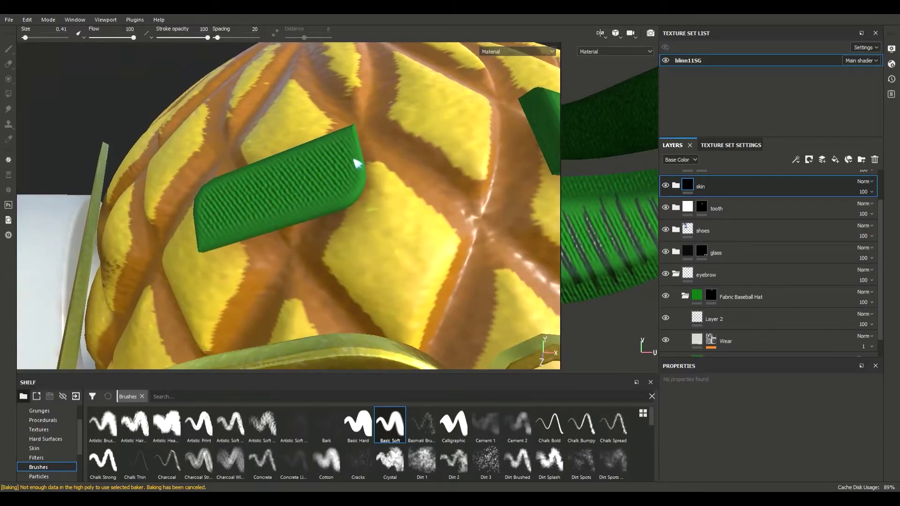
Preview the ID and ambient occlusion mesh maps, then return to Material view.
key("b")
key("b")
key("b")
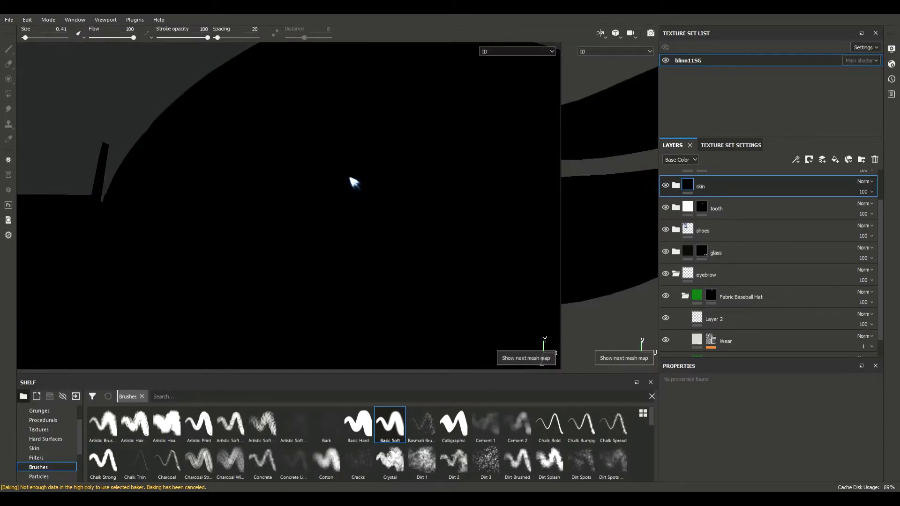
key("b")
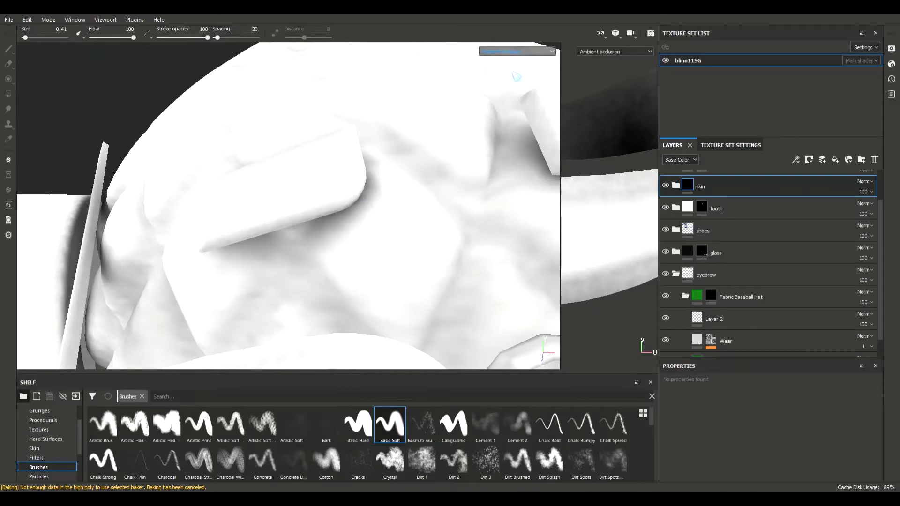
key("m")
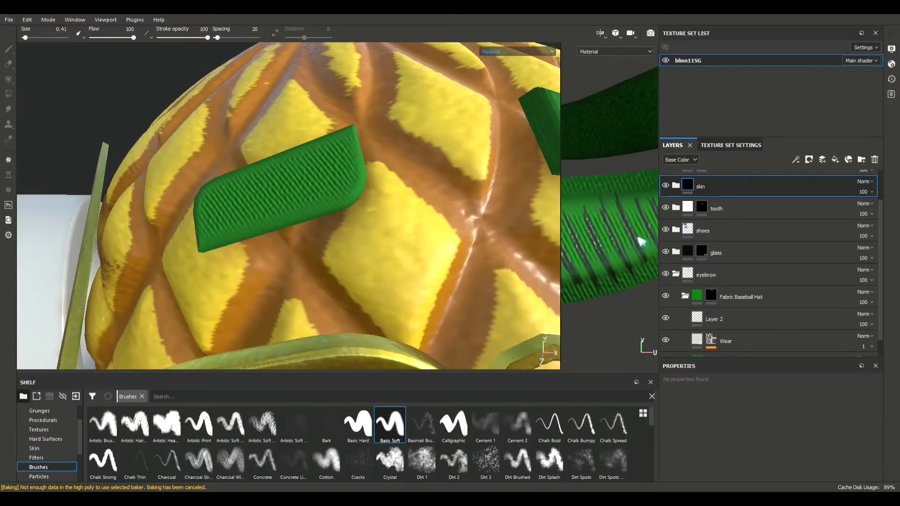
Select Layer 2, add two dark strokes, and widen the UV view onto the eyebrow islands.
left_click(717, 323)
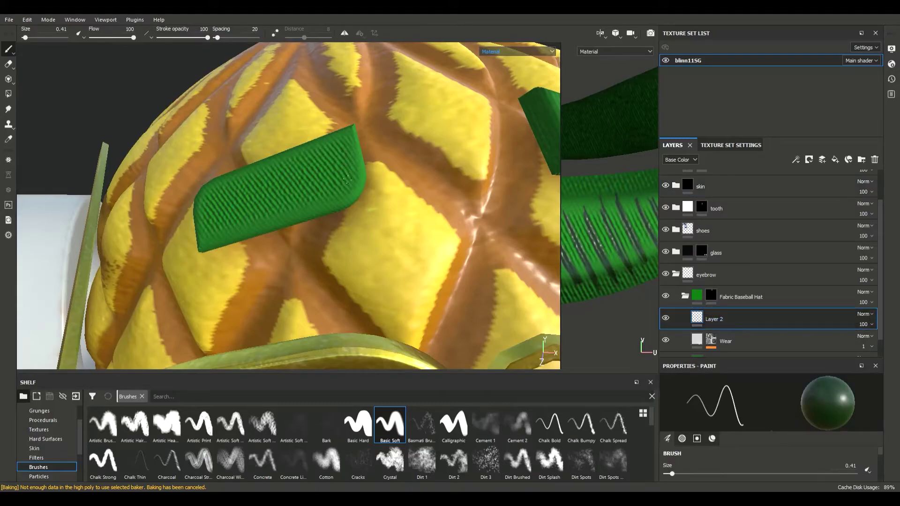
left_click_drag(342, 182, 342, 152)
mouse_move(319, 201)
left_mouse_down()
mouse_move(327, 150)
mouse_move(322, 205)
left_mouse_up()
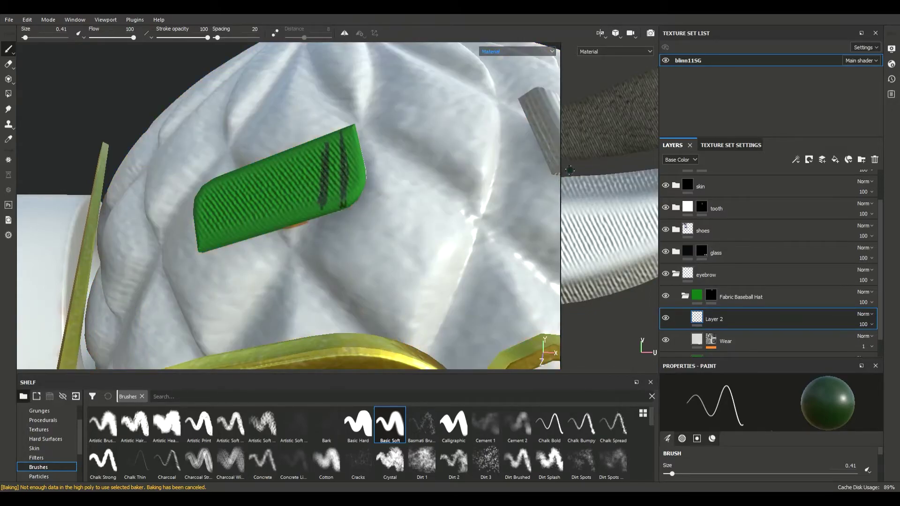
left_click_drag(565, 174, 179, 190)
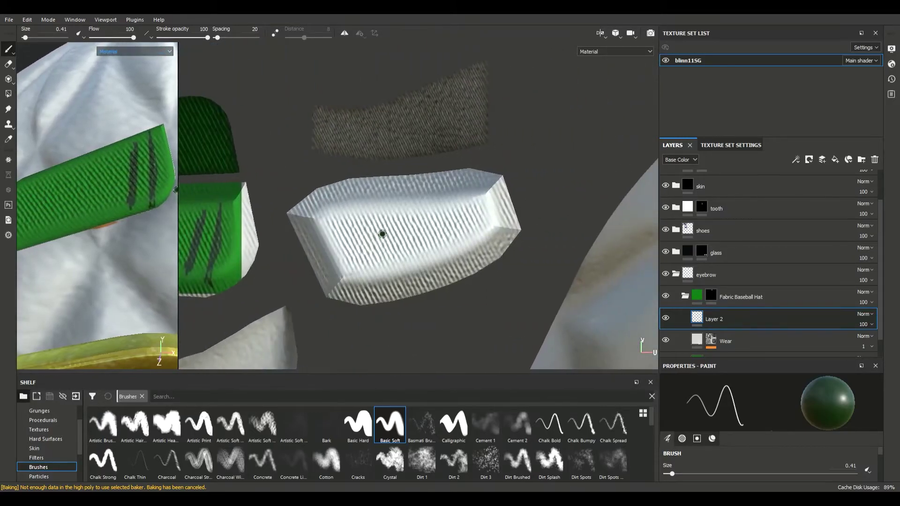
scroll(382, 234, "down", 4)
middle_click_drag(318, 235, 456, 219, "alt")
scroll(456, 219, "up", 5)
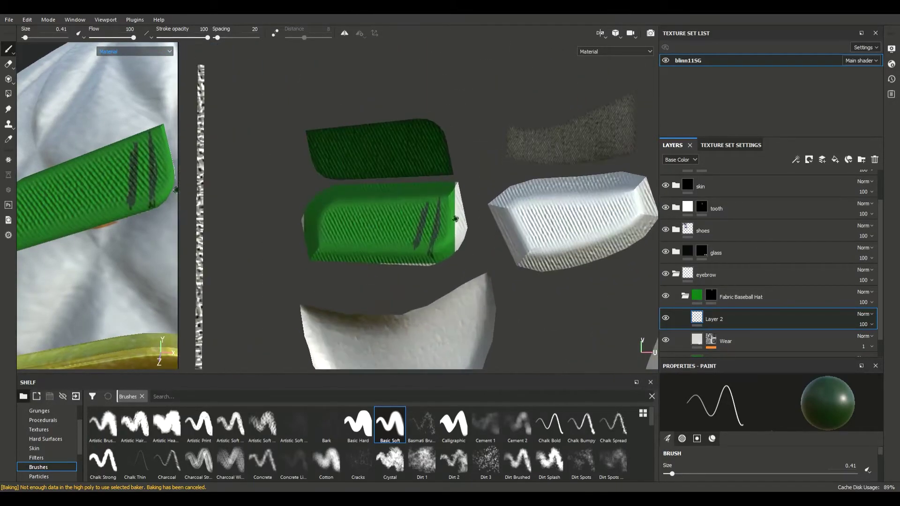
Paint a row of dark diagonal stripes across the second green eyebrow.
mouse_move(404, 197)
left_mouse_down()
mouse_move(384, 256)
mouse_move(378, 203)
left_mouse_up()
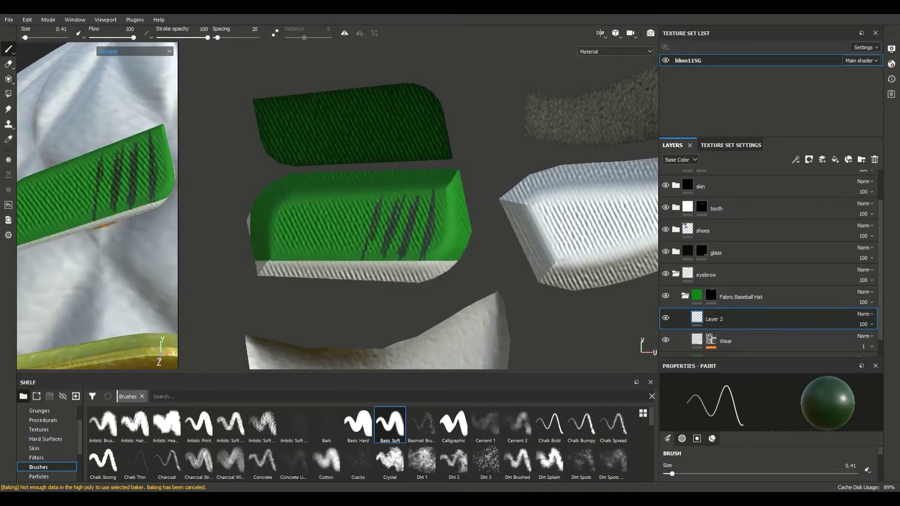
mouse_move(359, 202)
left_mouse_down()
mouse_move(339, 257)
mouse_move(329, 243)
mouse_move(335, 209)
mouse_move(325, 250)
left_mouse_up()
mouse_move(321, 209)
left_mouse_down()
mouse_move(304, 260)
mouse_move(281, 252)
left_mouse_up()
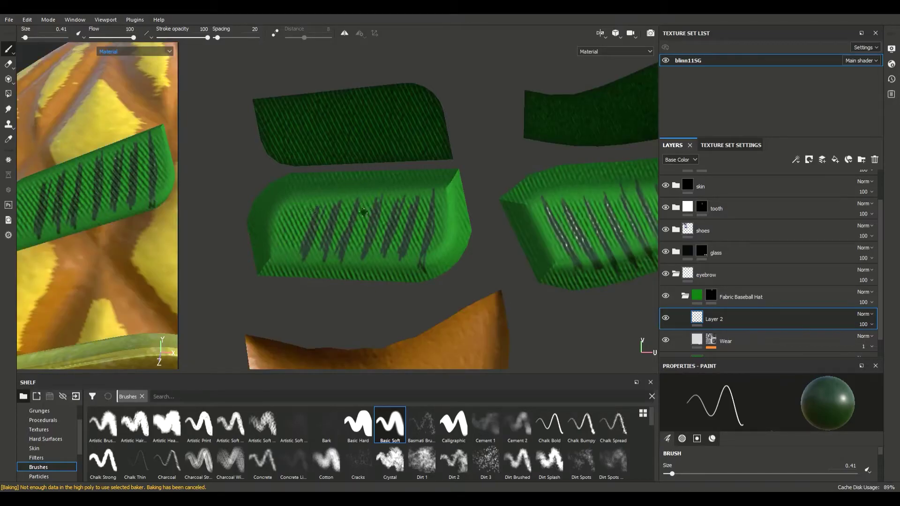
left_click_drag(298, 217, 287, 250)
left_click_drag(300, 206, 273, 265)
left_click_drag(298, 214, 289, 252)
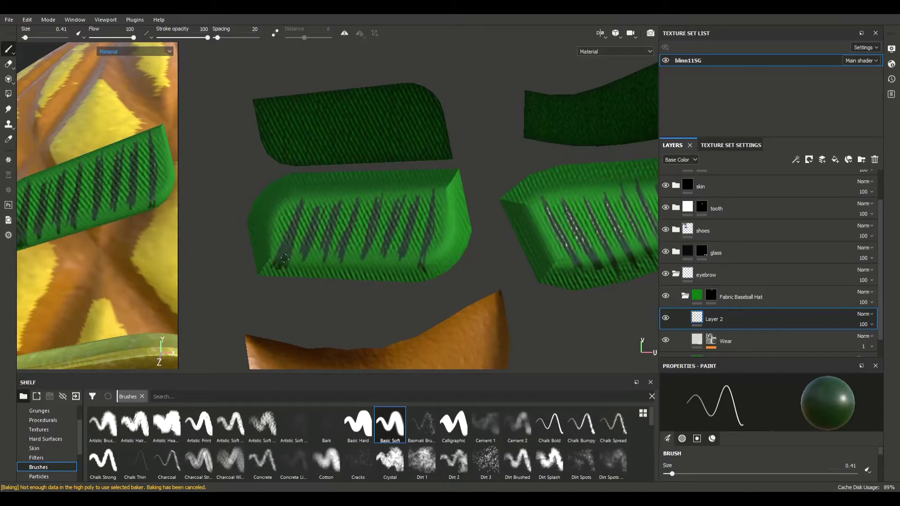
left_click_drag(433, 194, 424, 258)
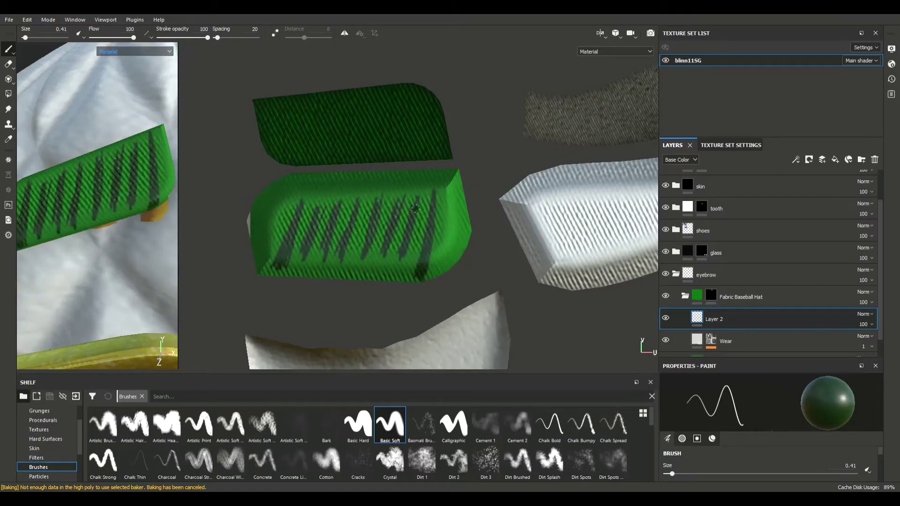
left_click_drag(418, 197, 400, 264)
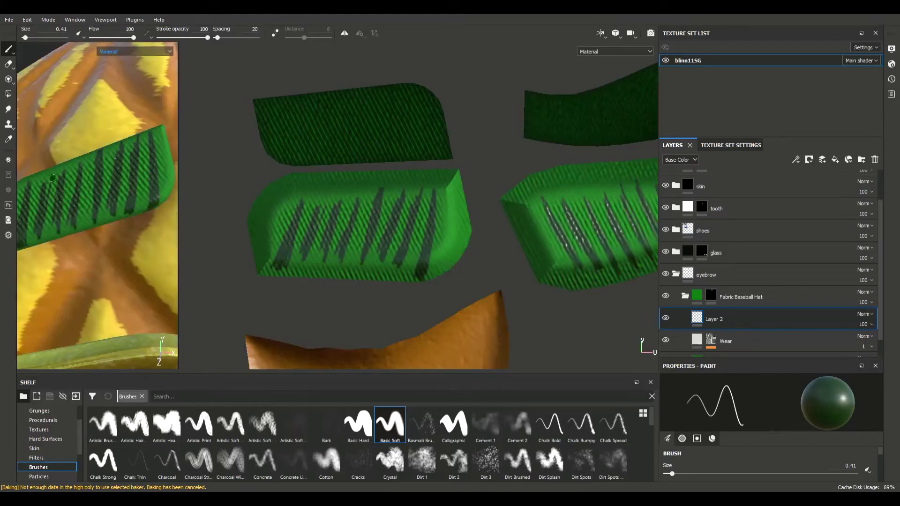
left_click_drag(182, 167, 653, 164)
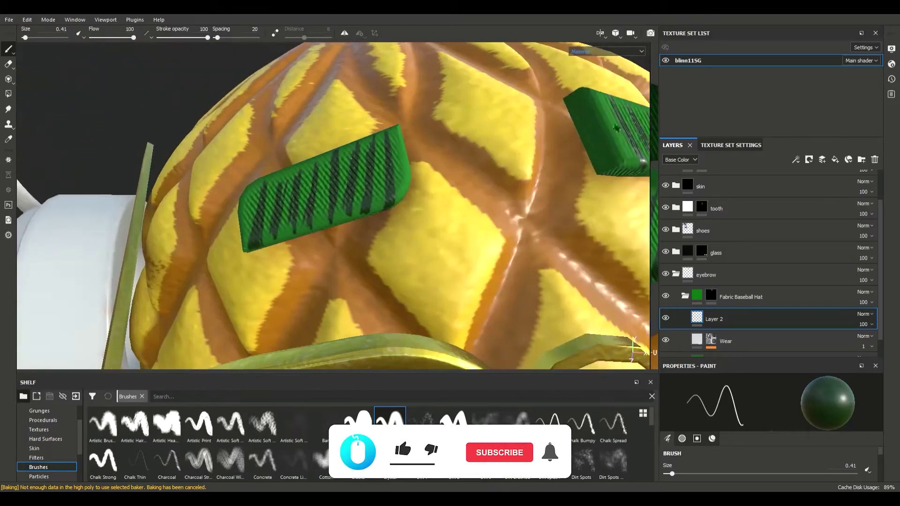
scroll(459, 152, "down", 3)
scroll(458, 153, "down", 8)
left_click_drag(496, 202, 458, 191, "alt")
middle_click_drag(459, 191, 370, 154, "alt")
left_click_drag(370, 155, 472, 243, "alt")
scroll(383, 177, "up", 6)
scroll(373, 172, "down", 6)
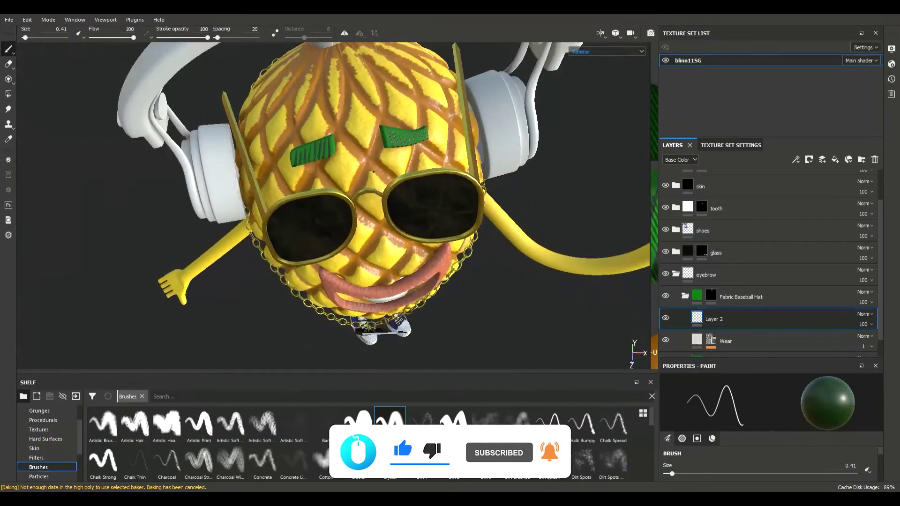
left_click_drag(373, 172, 354, 118, "alt")
scroll(327, 182, "up", 6)
scroll(326, 182, "down", 5)
scroll(355, 118, "down", 6)
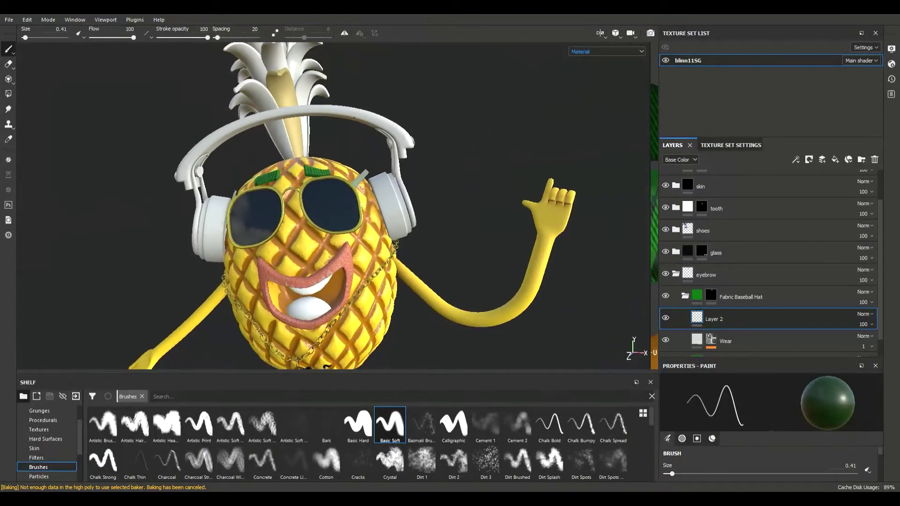
left_click_drag(354, 178, 403, 206, "alt")
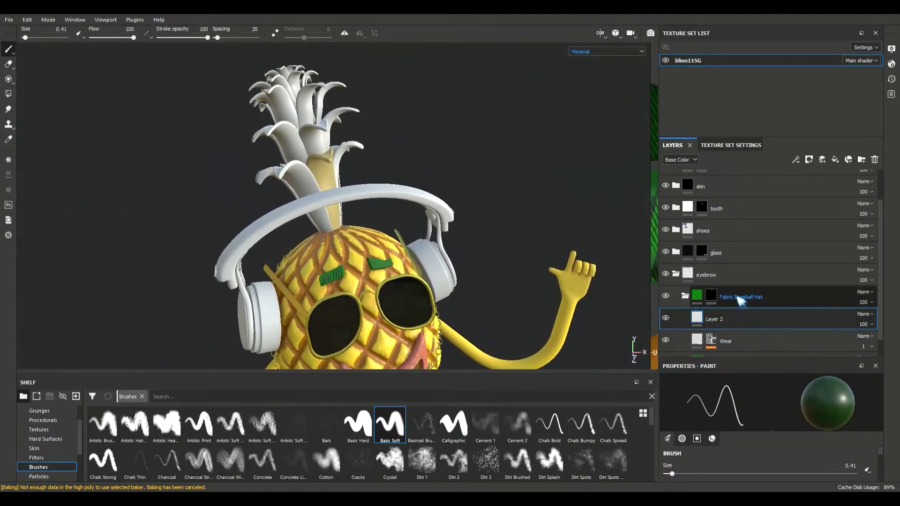
key("4")
Select and collapse the Fabric Baseball Hat group.
left_click(731, 297)
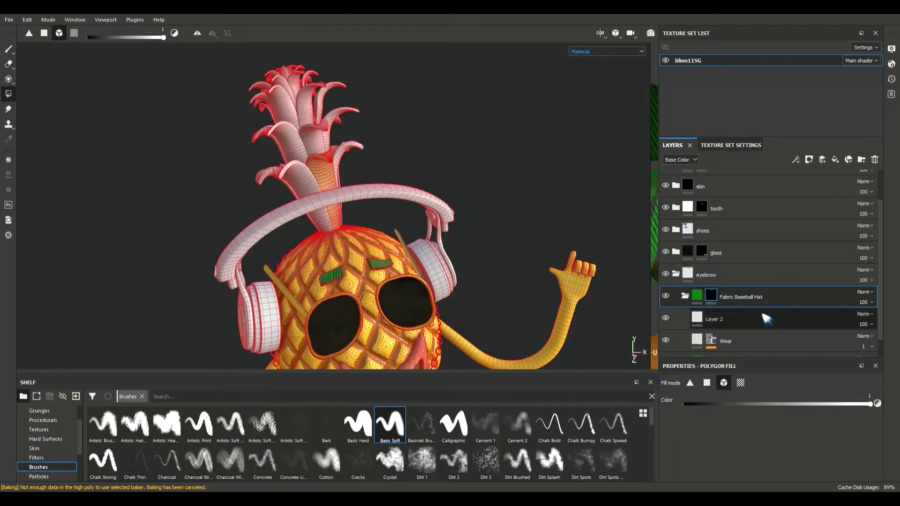
scroll(766, 319, "down", 1)
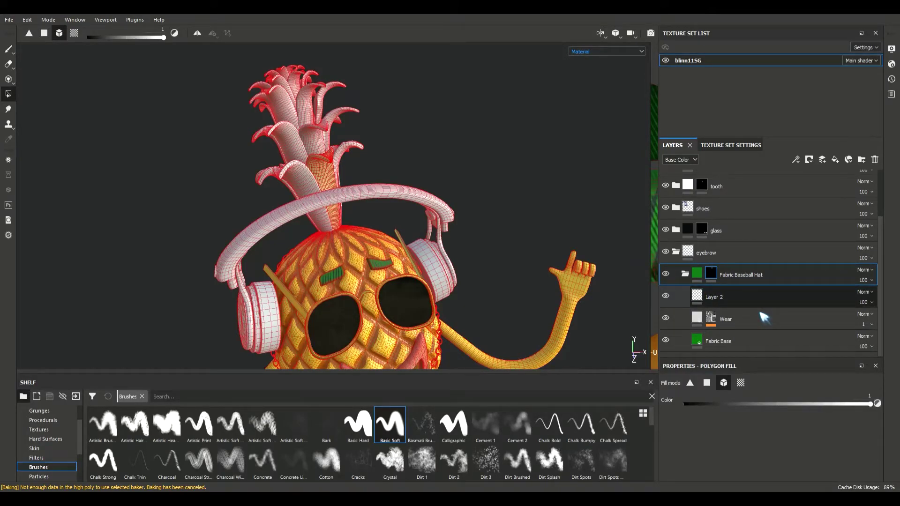
left_click(684, 275)
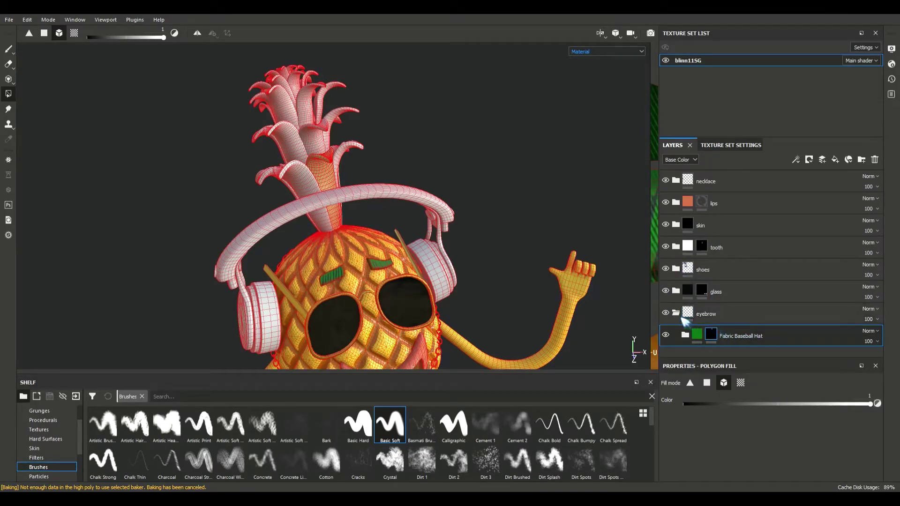
key("Delete")
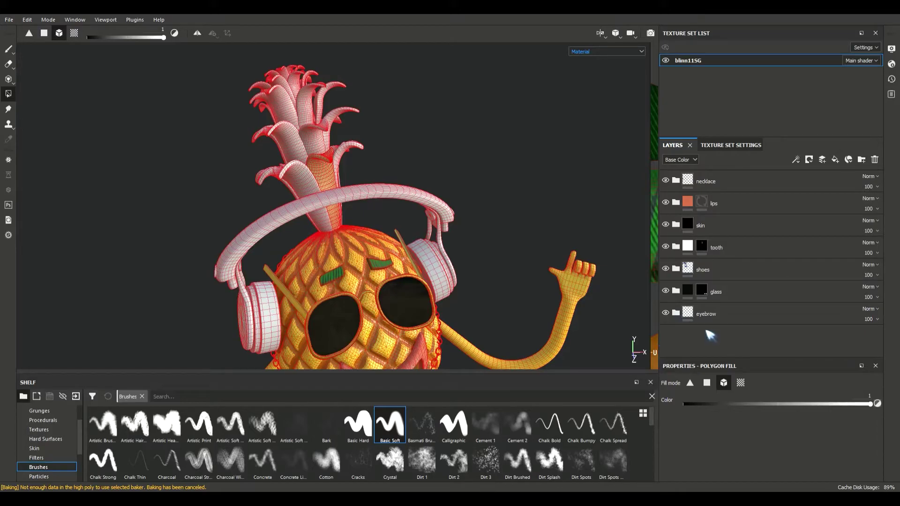
Add a new folder below the eyebrow folder and name it 'hair'.
left_click(861, 159)
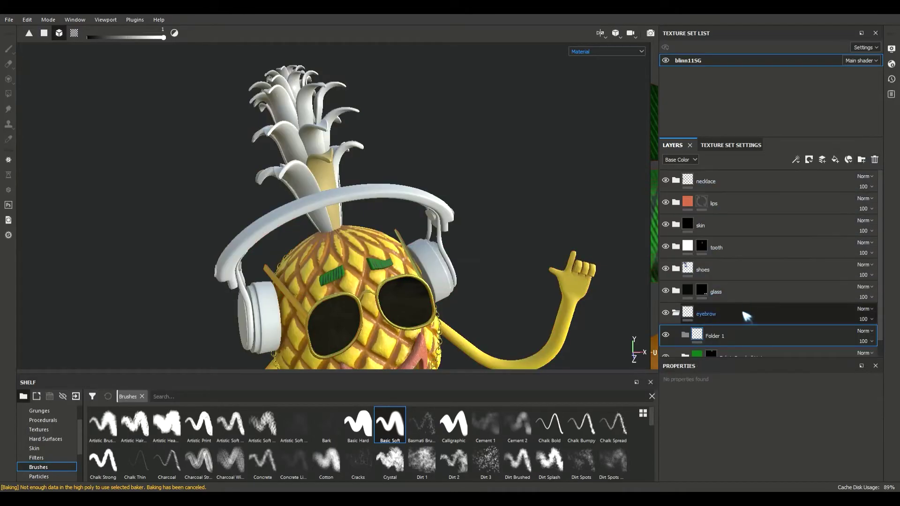
scroll(746, 317, "down", 1)
left_click_drag(717, 319, 757, 358)
left_click(675, 297)
left_click(721, 320)
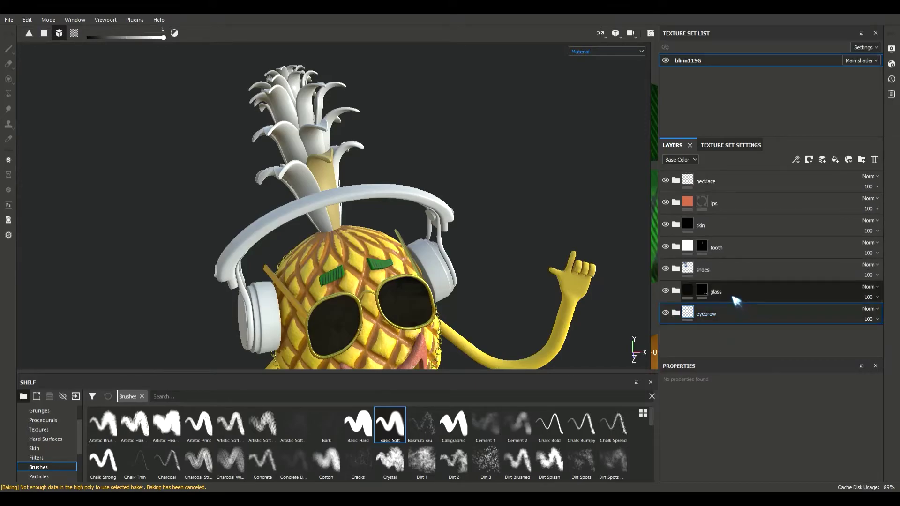
left_click(675, 314)
scroll(684, 327, "down", 1)
mouse_move(707, 341)
left_mouse_down()
mouse_move(734, 339)
mouse_move(735, 288)
mouse_move(753, 341)
mouse_move(723, 342)
left_mouse_up()
left_click(675, 319)
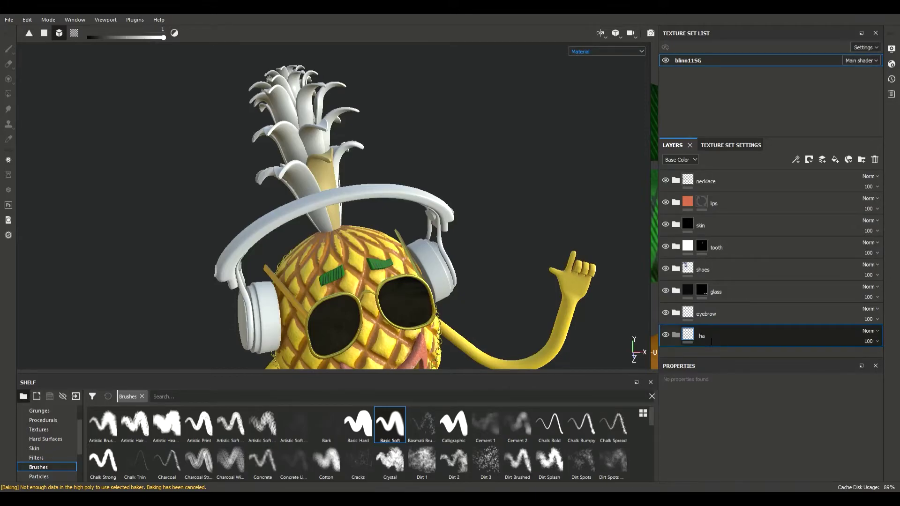
key("Return")
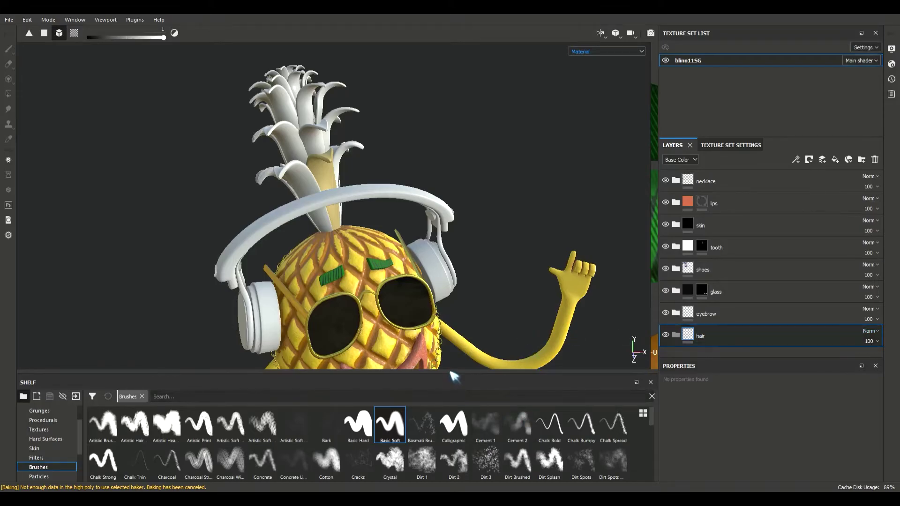
mouse_move(454, 379)
left_mouse_down()
mouse_move(461, 272)
mouse_move(463, 311)
left_mouse_up()
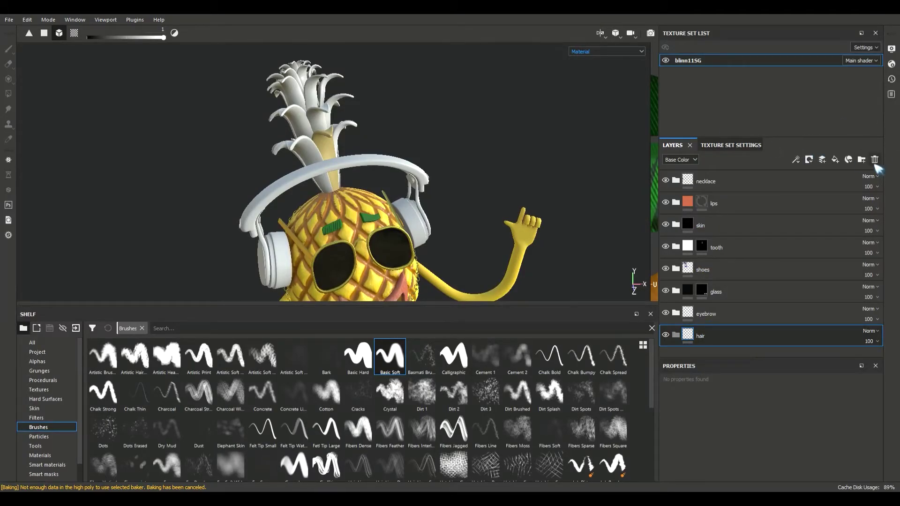
Add Fill layer 3 and eyedrop the eyebrows' green into its base colour.
left_click(834, 160)
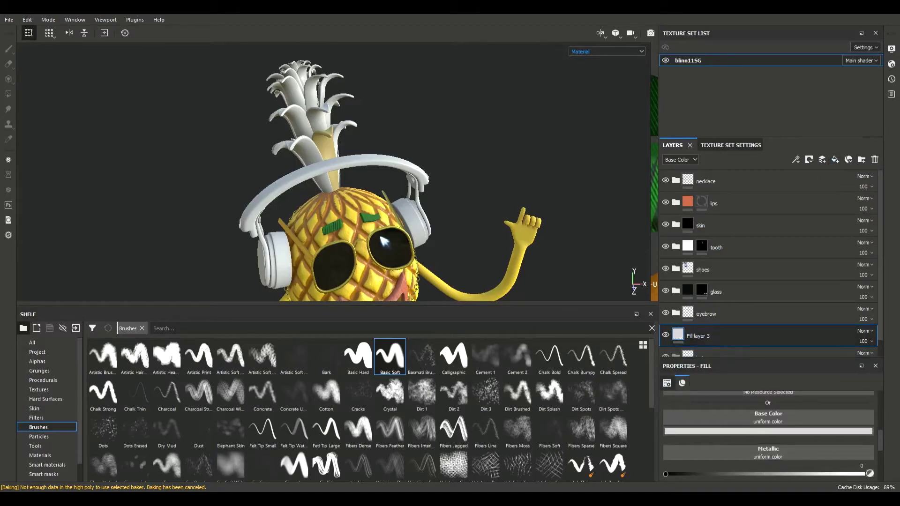
scroll(382, 240, "up", 4)
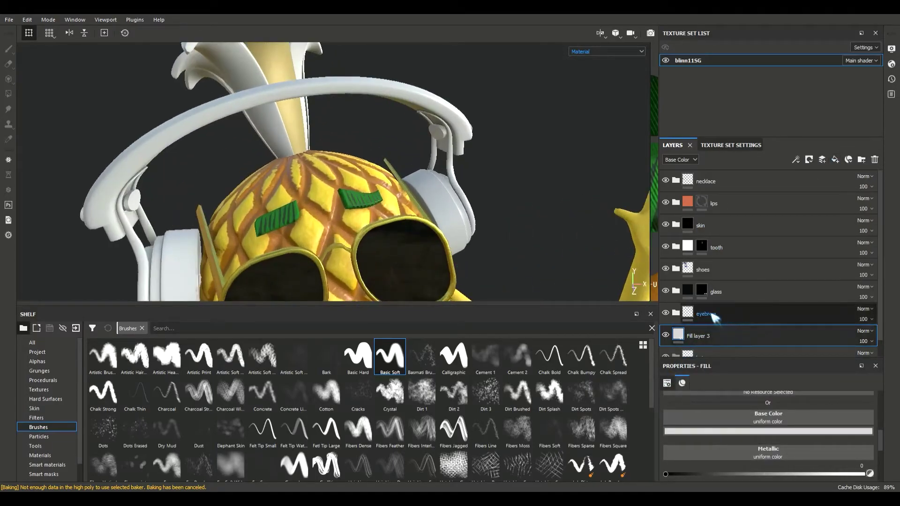
left_click(785, 428)
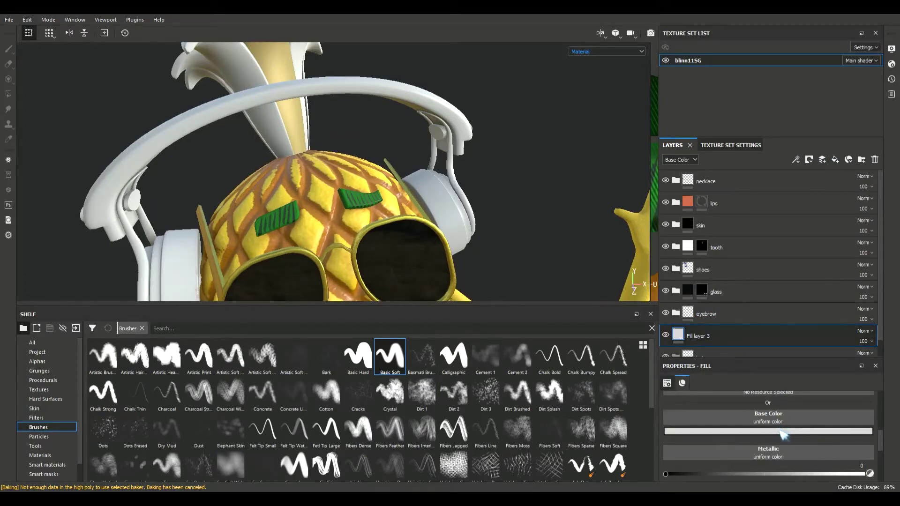
left_click(409, 229)
left_click(351, 202)
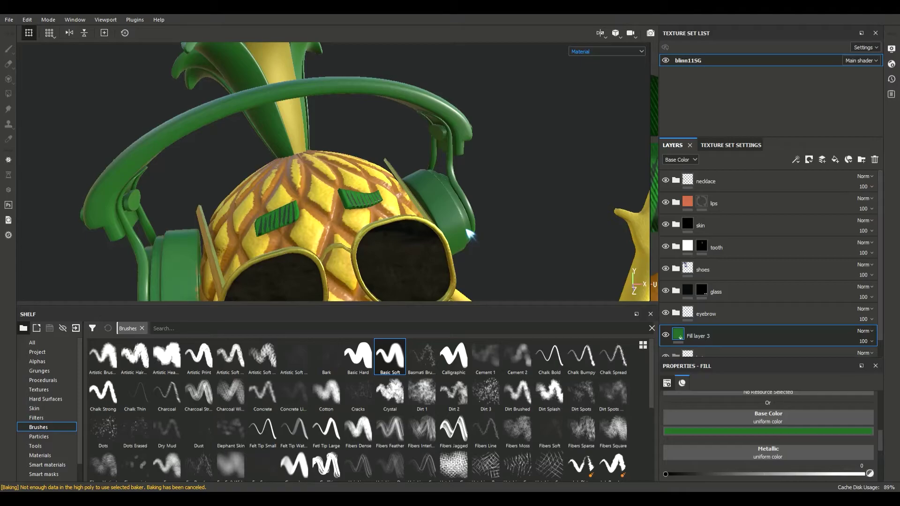
left_click(755, 311)
left_click(729, 332)
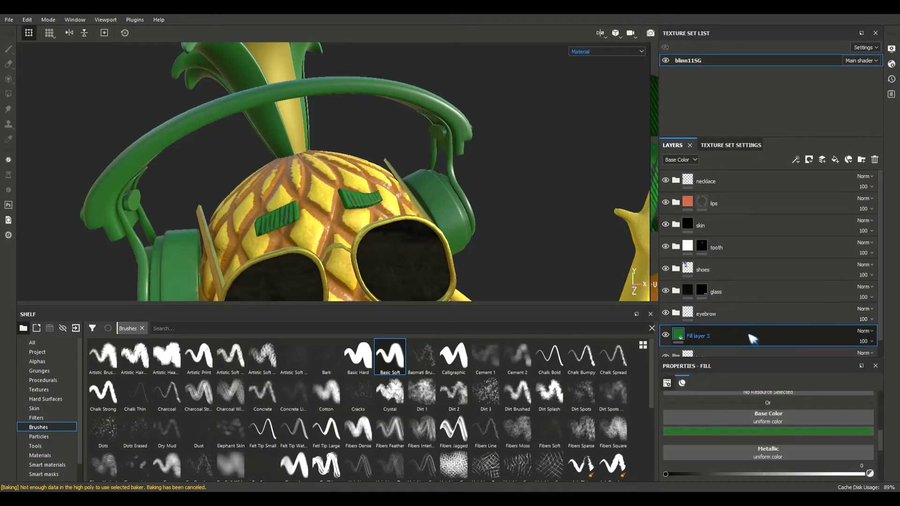
Drag Fill layer 3 down into the hair folder.
scroll(757, 328, "down", 1)
left_click_drag(751, 317, 786, 346)
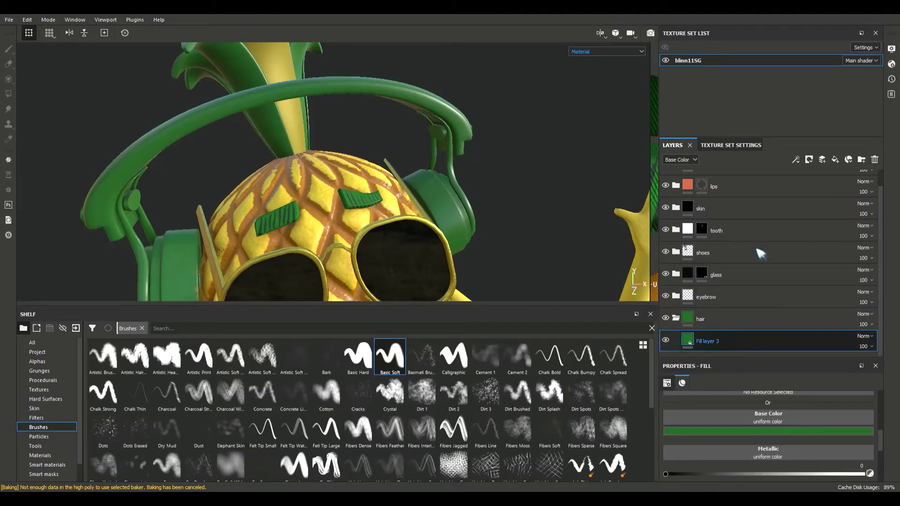
Add a black mask to Fill layer 3 so the headphones lose the green.
key("4")
left_click(397, 102)
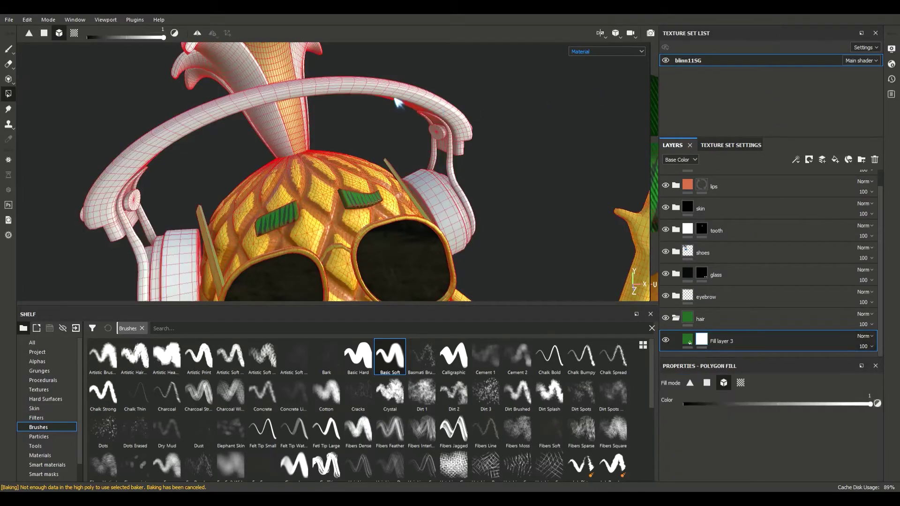
scroll(391, 101, "up", 1)
scroll(393, 102, "down", 4)
left_click_drag(393, 101, 440, 100, "alt")
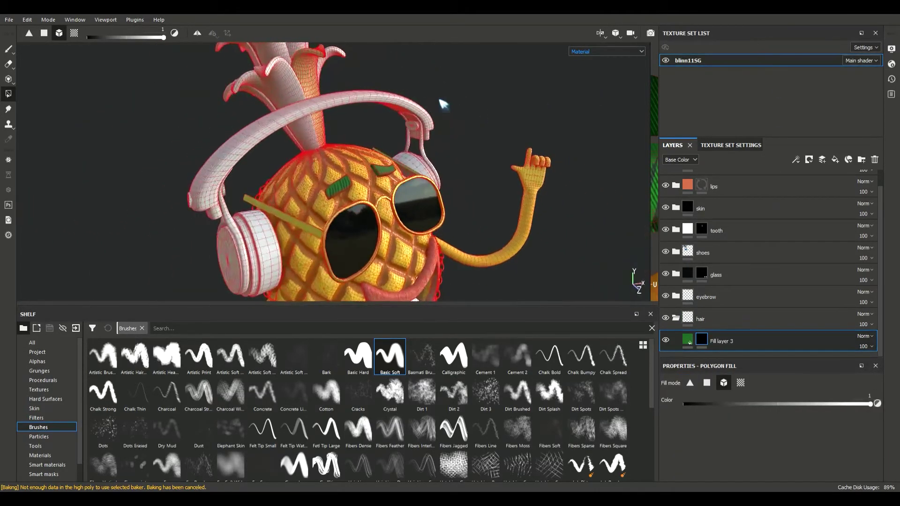
middle_click_drag(440, 99, 502, 180, "alt")
left_click_drag(502, 180, 428, 186, "alt")
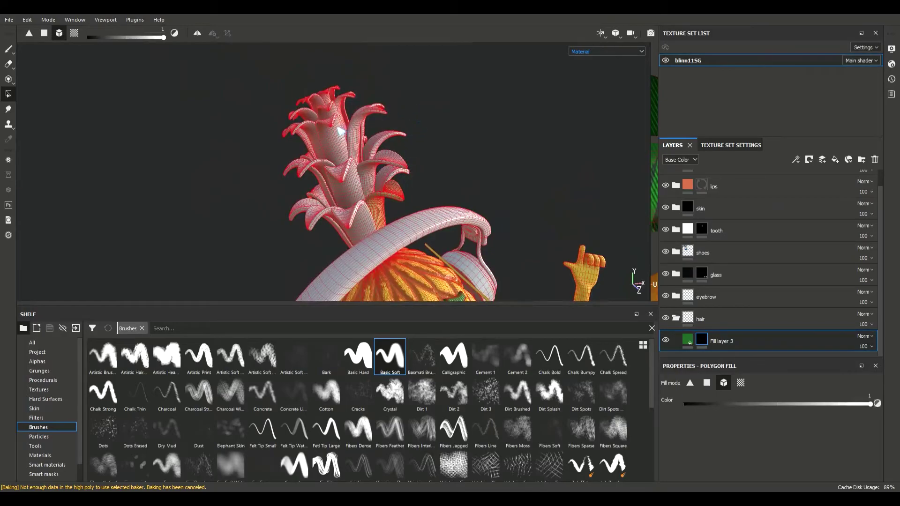
Polygon-fill the crown leaves in the mask so only they turn green.
left_click_drag(365, 153, 398, 116, "alt")
left_click_drag(410, 82, 253, 200)
left_click_drag(396, 202, 314, 208, "alt")
scroll(383, 200, "up", 4)
scroll(383, 200, "down", 1)
scroll(375, 198, "down", 5)
left_click_drag(367, 195, 619, 218, "alt")
scroll(401, 211, "up", 3)
left_click_drag(400, 211, 688, 213, "alt")
left_click_drag(463, 199, 438, 168, "alt")
Return to the paint brush and select the necklace folder, toggling its visibility.
left_click(8, 49)
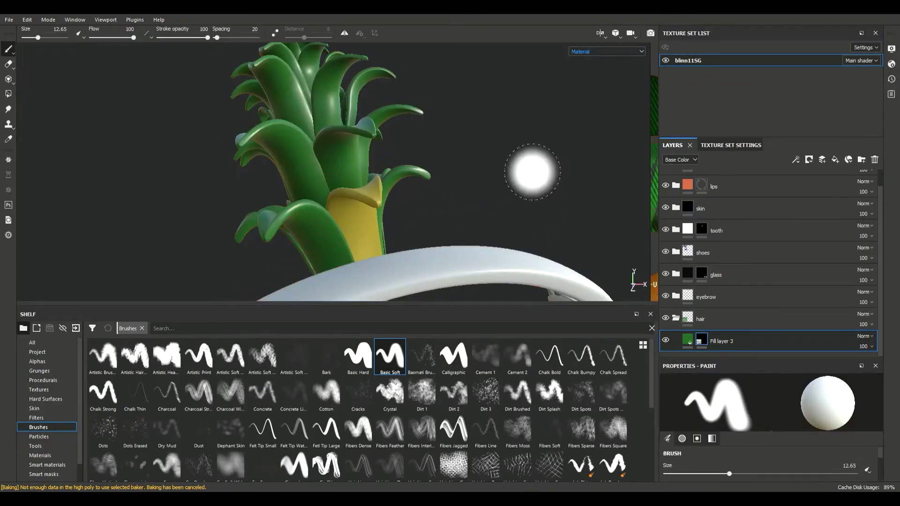
scroll(529, 190, "down", 4)
left_click_drag(526, 189, 470, 203, "alt")
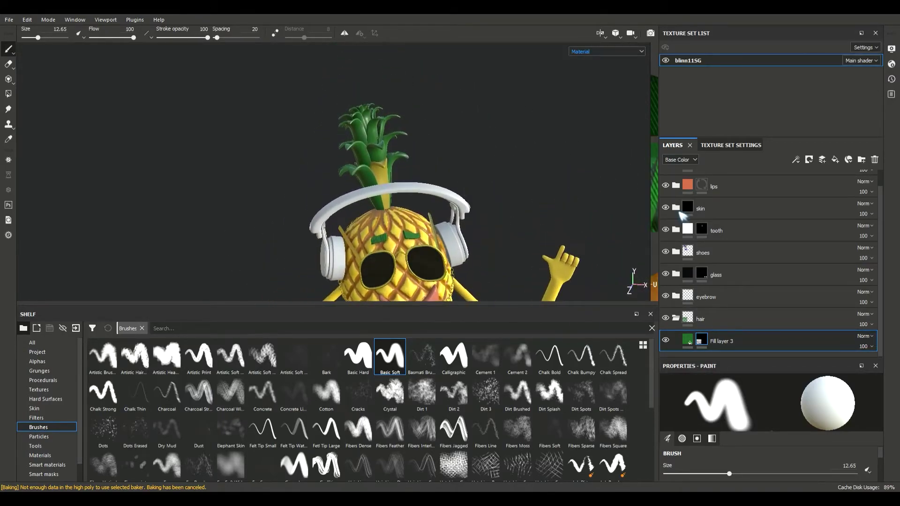
scroll(759, 230, "up", 1)
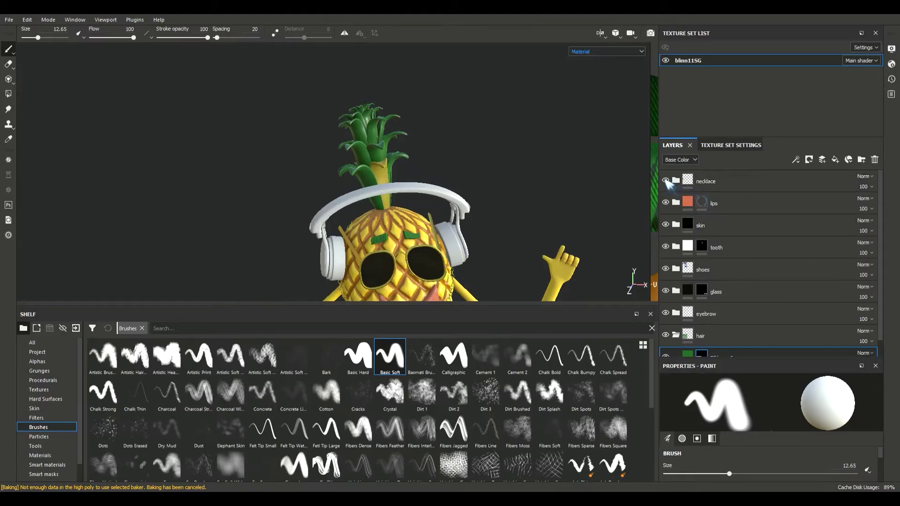
left_click(665, 181)
left_click(701, 187)
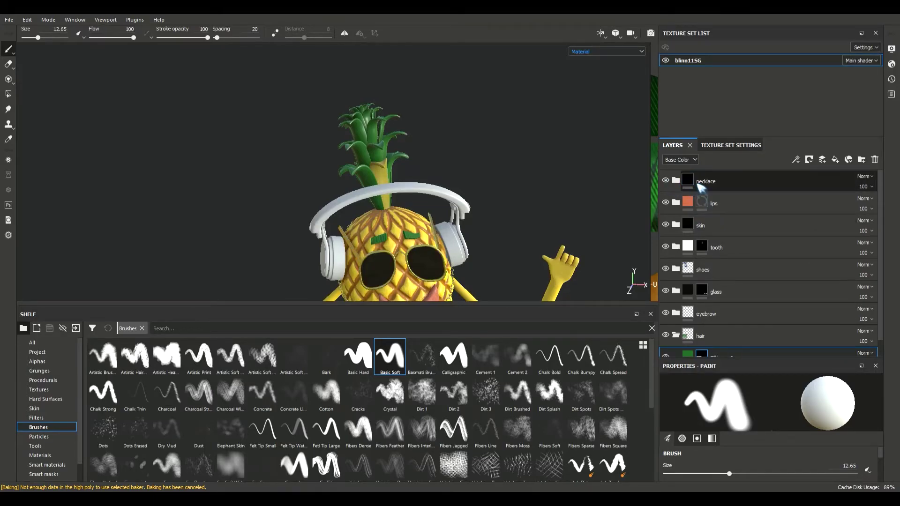
scroll(373, 152, "up", 10)
middle_click_drag(487, 177, 494, 179, "alt")
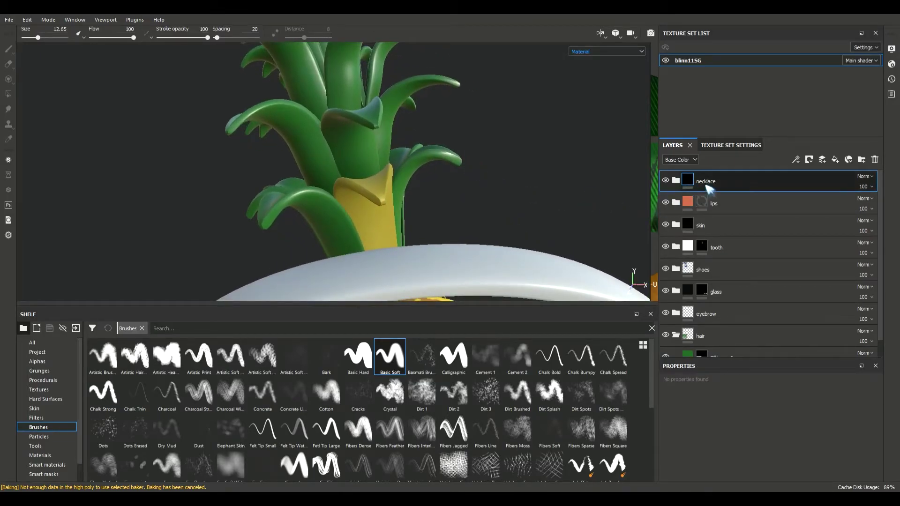
In necklace, set Polygon Fill to black on the gold mask, then select white_al's mask.
left_click(676, 181)
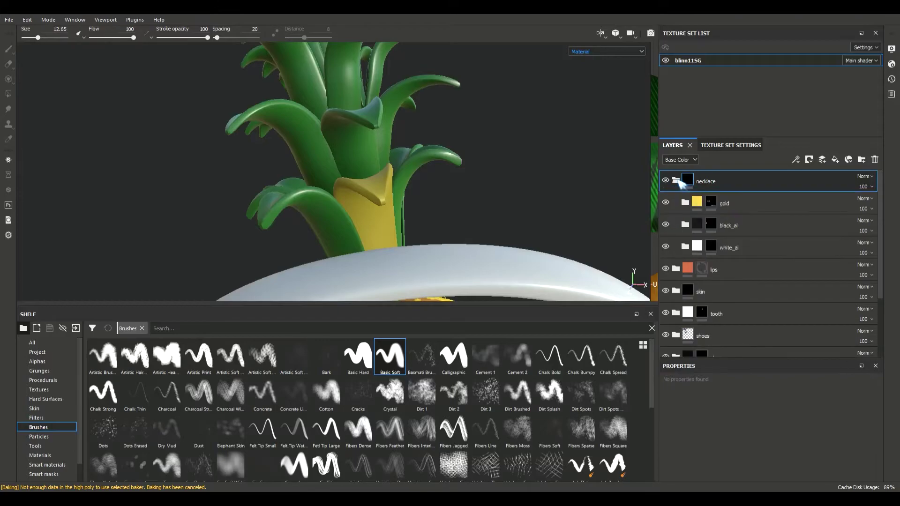
left_click(711, 202)
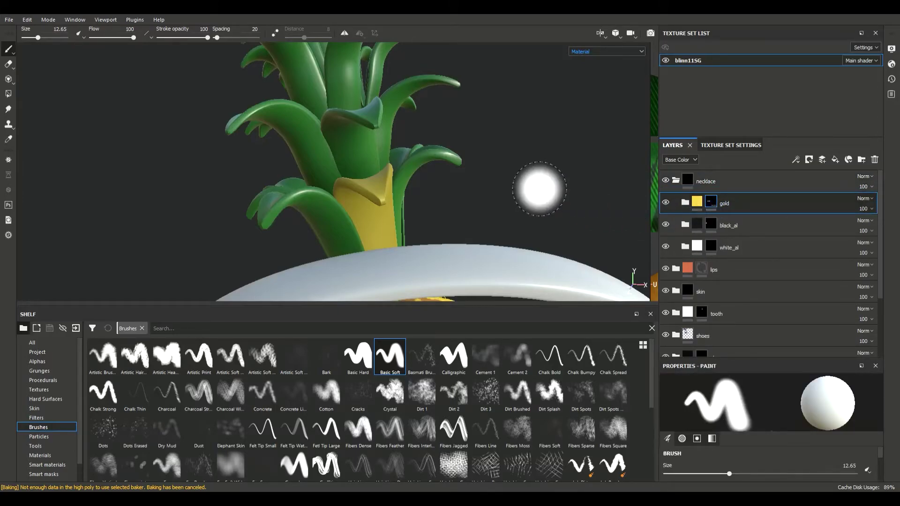
key("4")
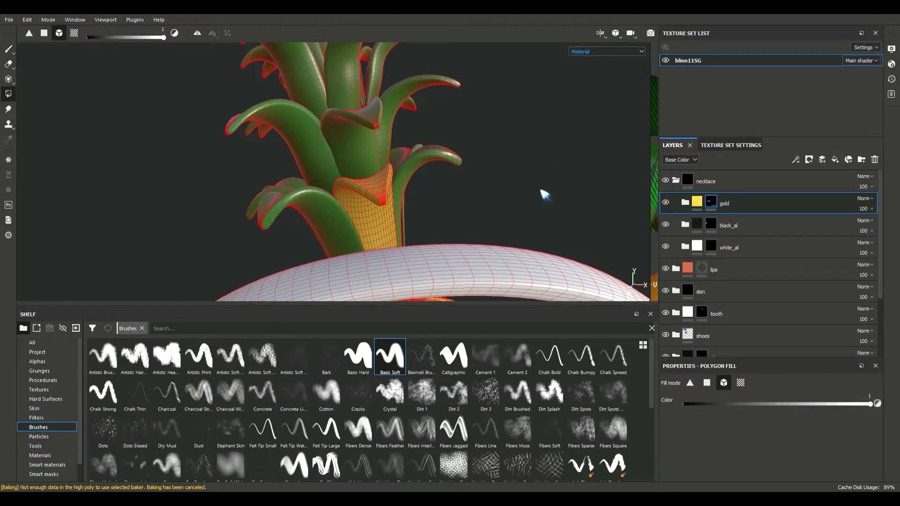
key("x")
left_click(711, 224)
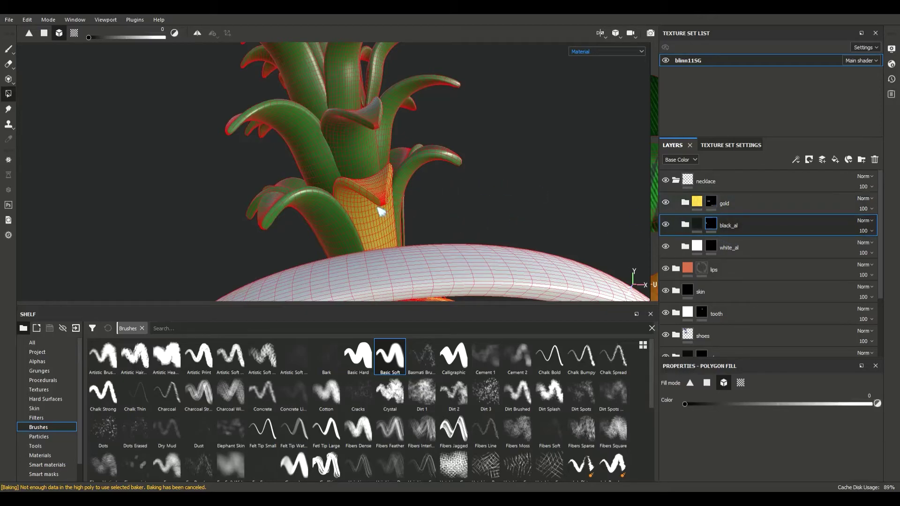
left_click(711, 246)
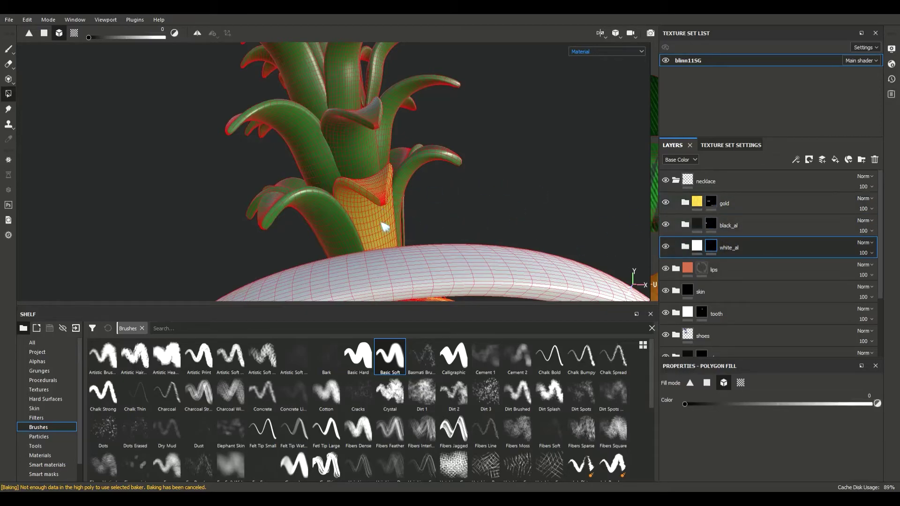
left_click_drag(482, 191, 557, 142, "alt")
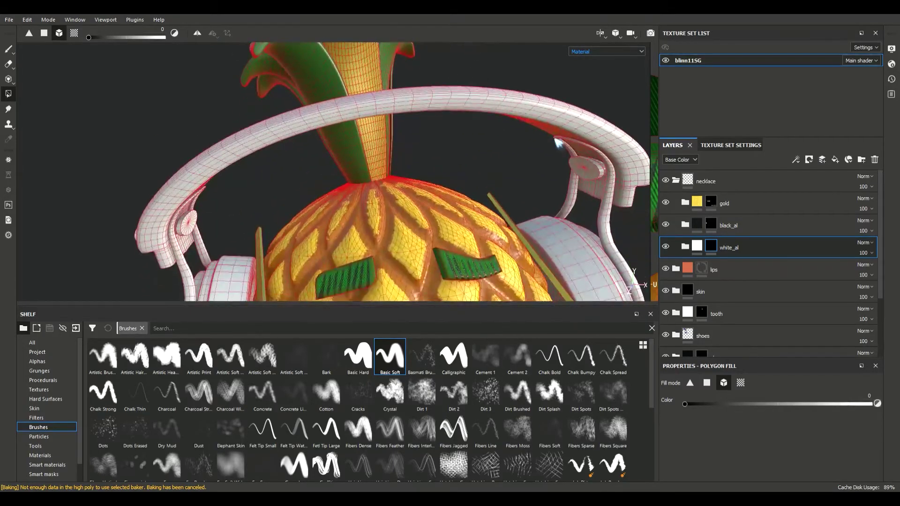
Collapse necklace and inspect the skin group's pattern and Skin Face masks.
left_click(676, 181)
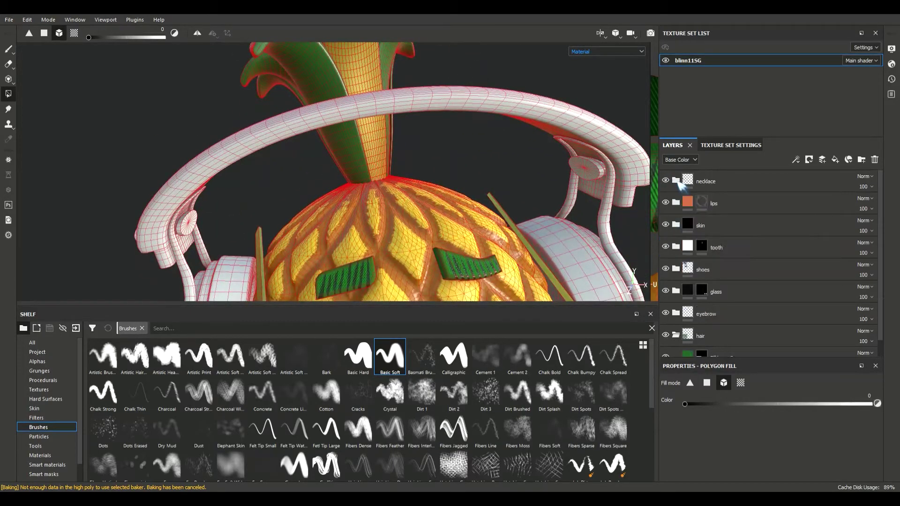
left_click(675, 224)
left_click(710, 247)
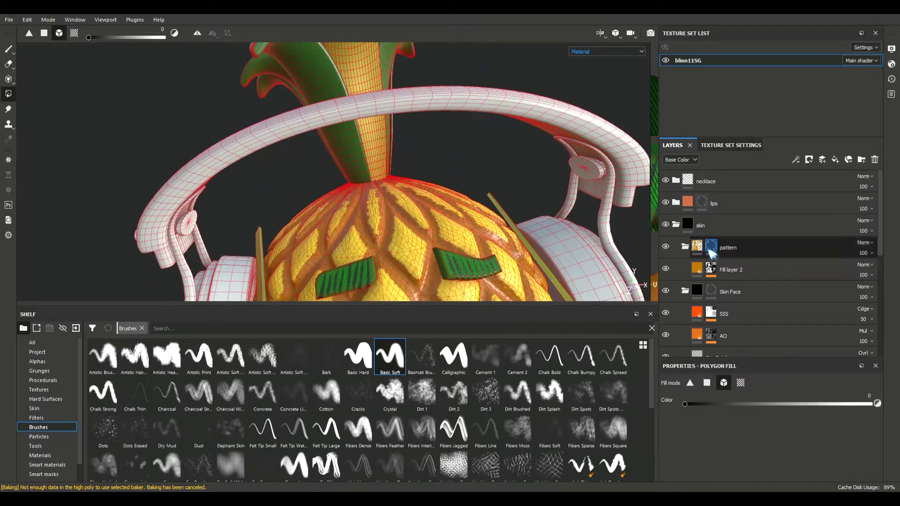
left_click(676, 225)
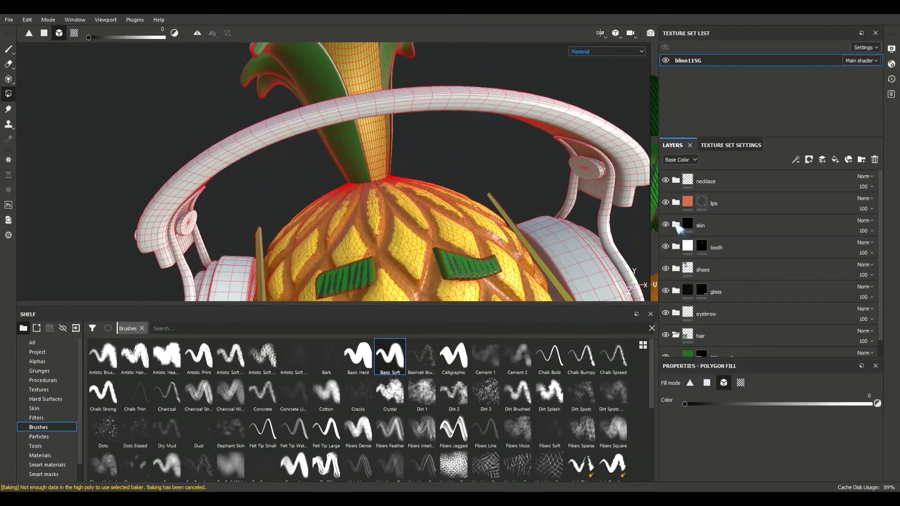
left_click(676, 225)
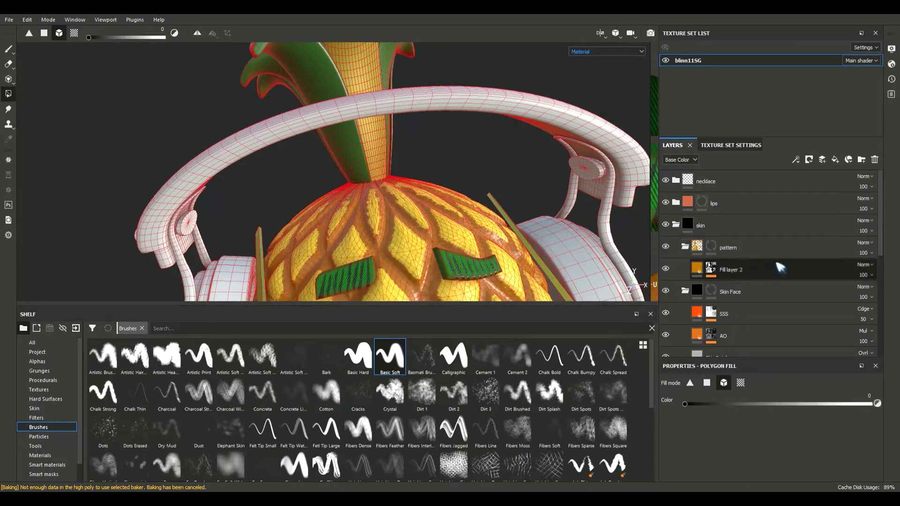
left_click(685, 246)
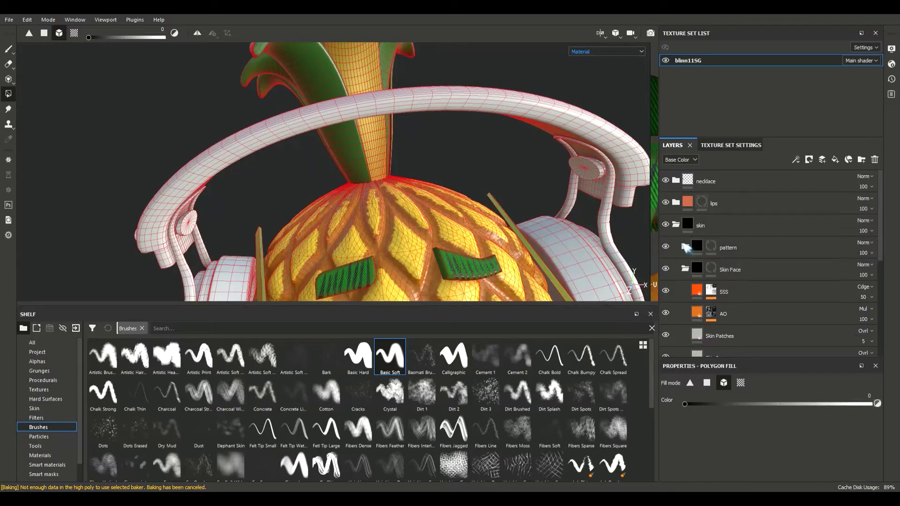
left_click(710, 268)
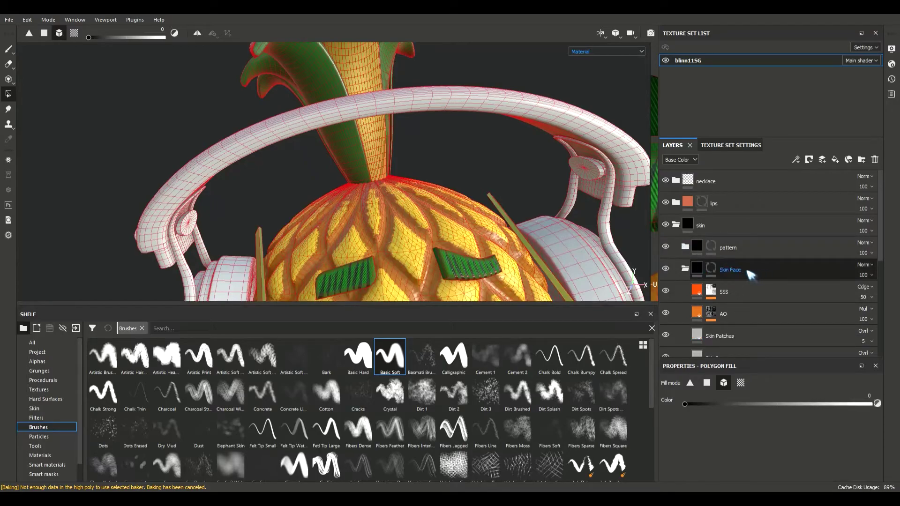
left_click(778, 273)
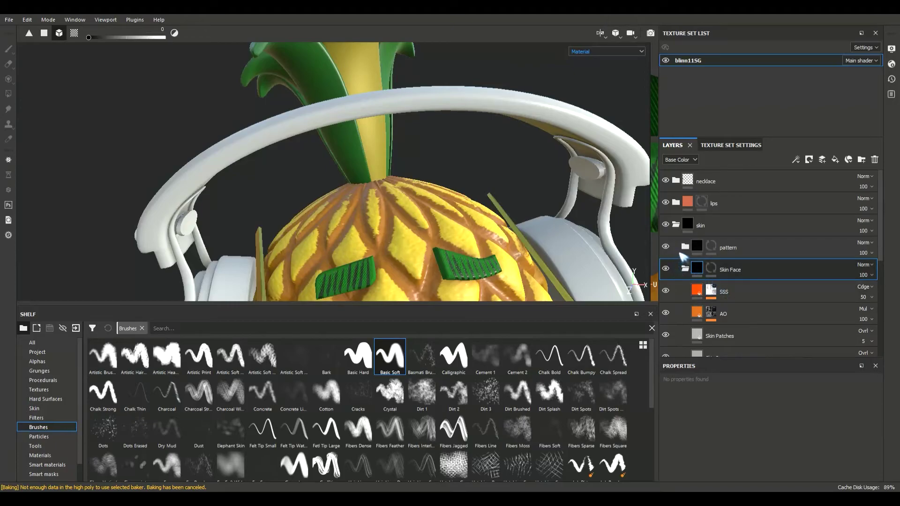
Collapse the Skin Face and skin folders and bring the pineapple's crown into view.
left_click(685, 268)
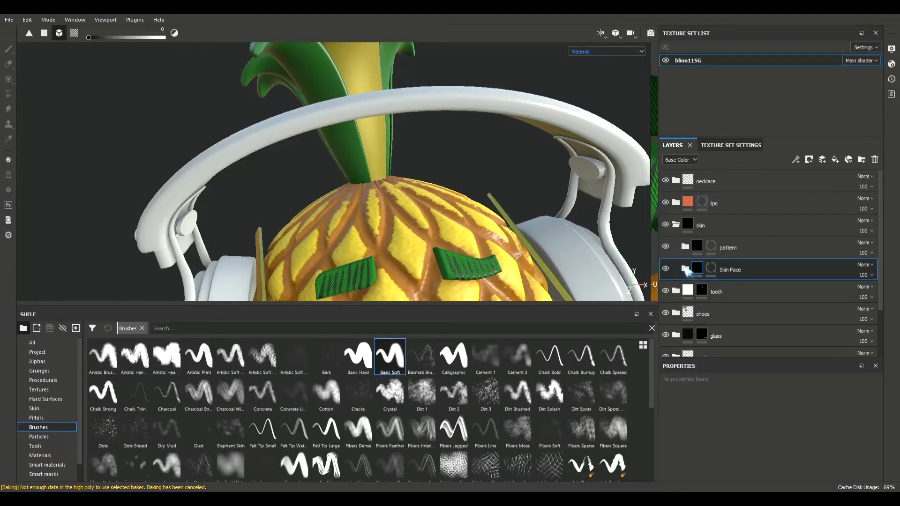
left_click(675, 225)
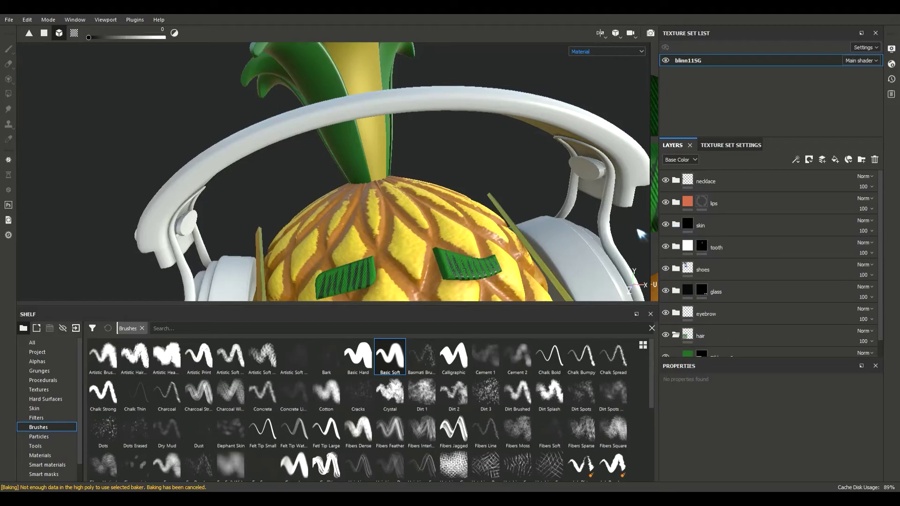
scroll(521, 172, "up", 3)
scroll(519, 171, "down", 4)
scroll(519, 171, "down", 2)
middle_click_drag(521, 172, 541, 275, "alt")
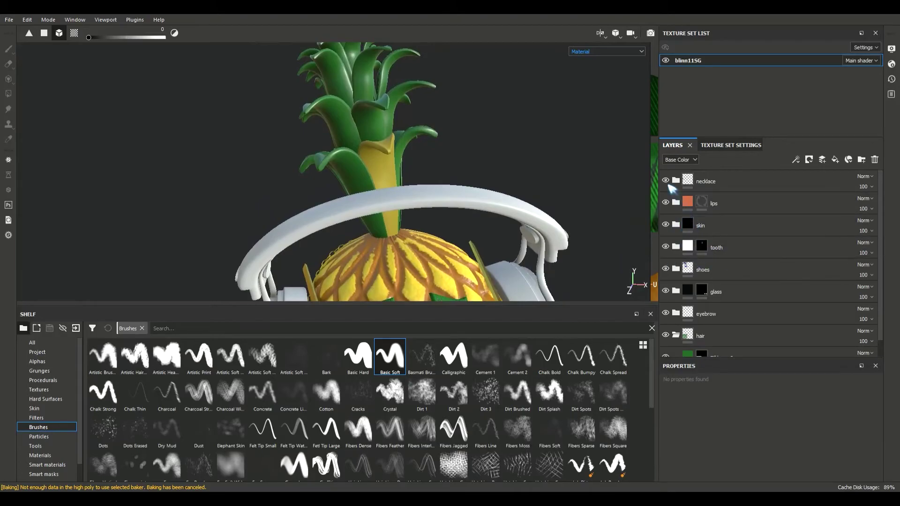
Toggle the necklace group's visibility to compare, and make the lips layer visible.
left_click(665, 180)
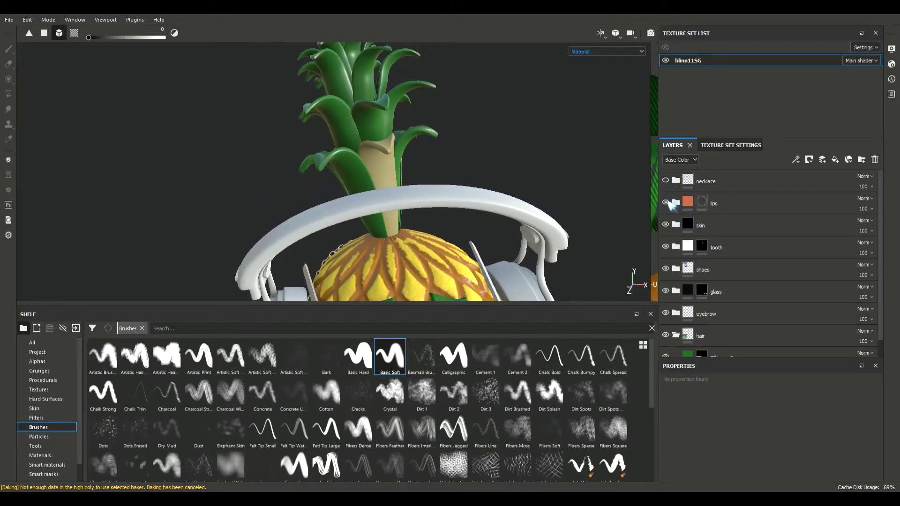
left_click(665, 202)
left_click(666, 180)
left_click(666, 181)
left_click(666, 180)
Open the gold layer's polygon-fill mask and orbit to the yellow stem collar.
left_click(675, 181)
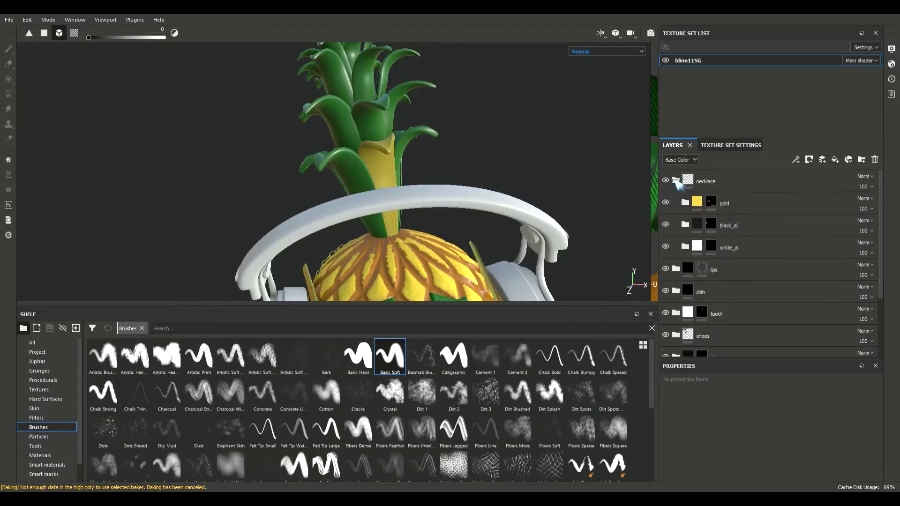
left_click(711, 202)
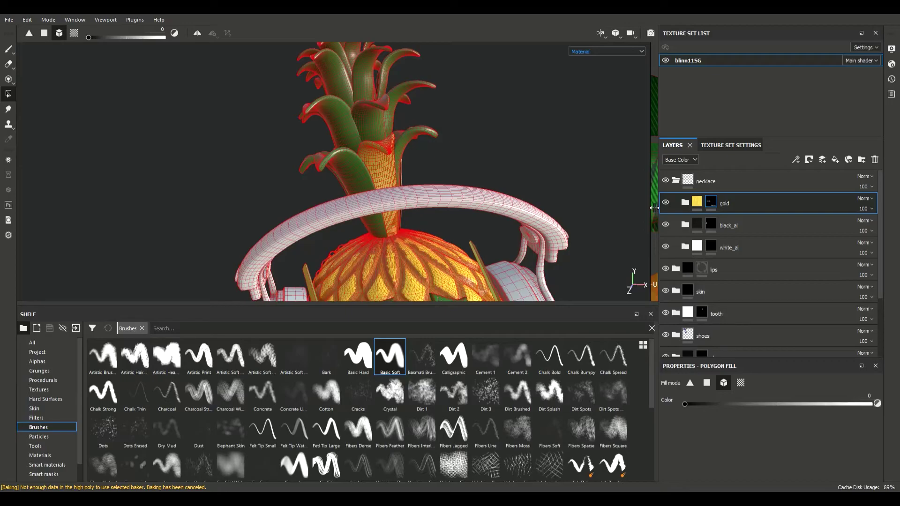
scroll(387, 144, "down", 3)
scroll(388, 145, "up", 8)
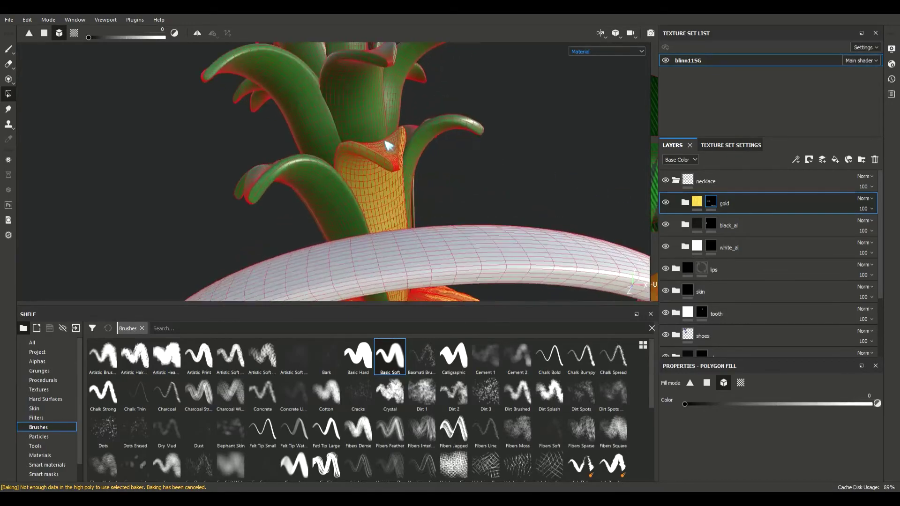
left_click_drag(395, 150, 516, 187, "alt")
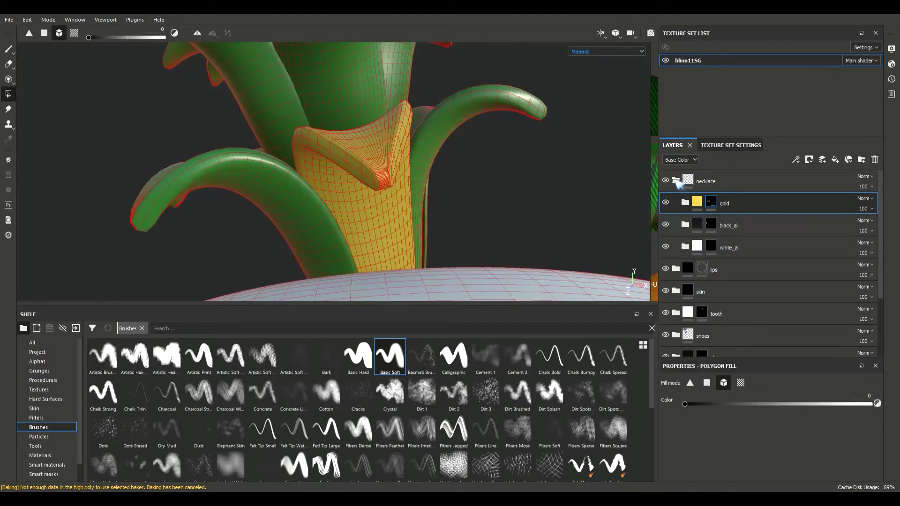
Collapse the necklace group and zoom out to a front view of the character.
left_click(676, 181)
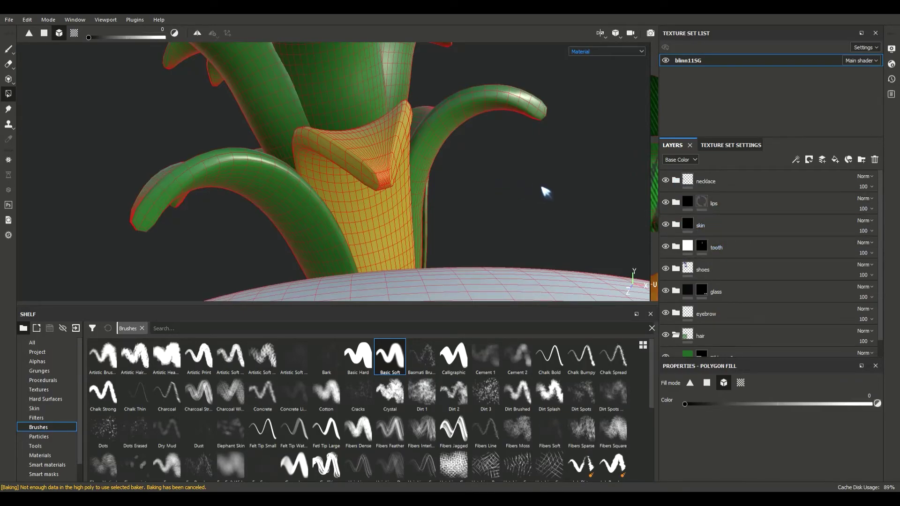
scroll(546, 192, "down", 5)
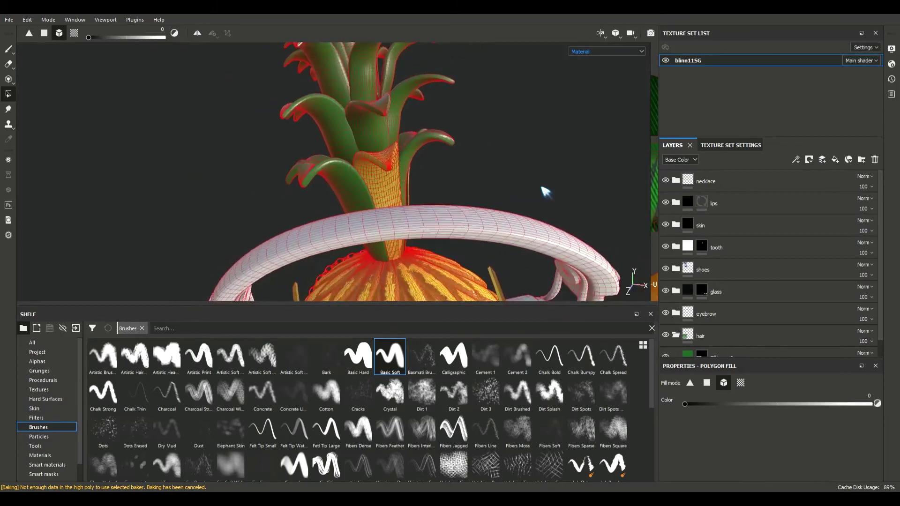
left_click_drag(534, 187, 512, 181, "alt")
scroll(517, 106, "down", 5)
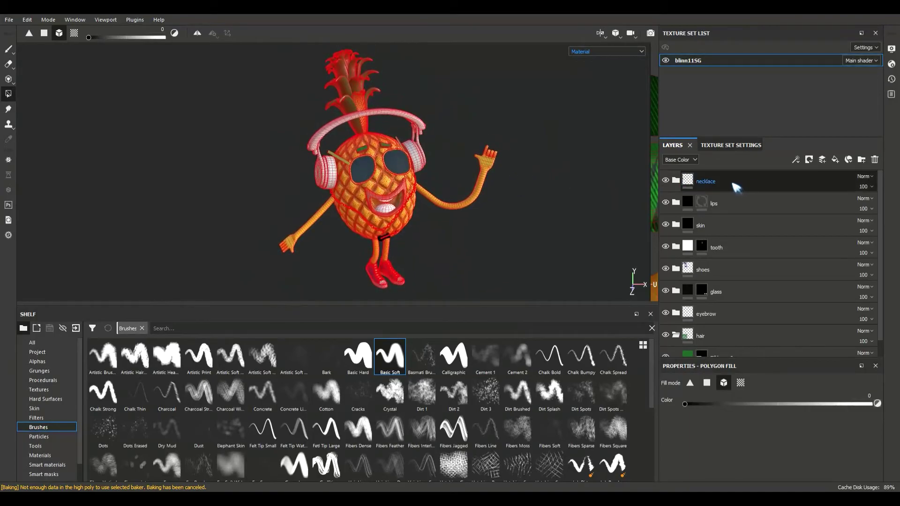
Collapse hair and drag the necklace group below it at the stack's bottom.
left_click(717, 185)
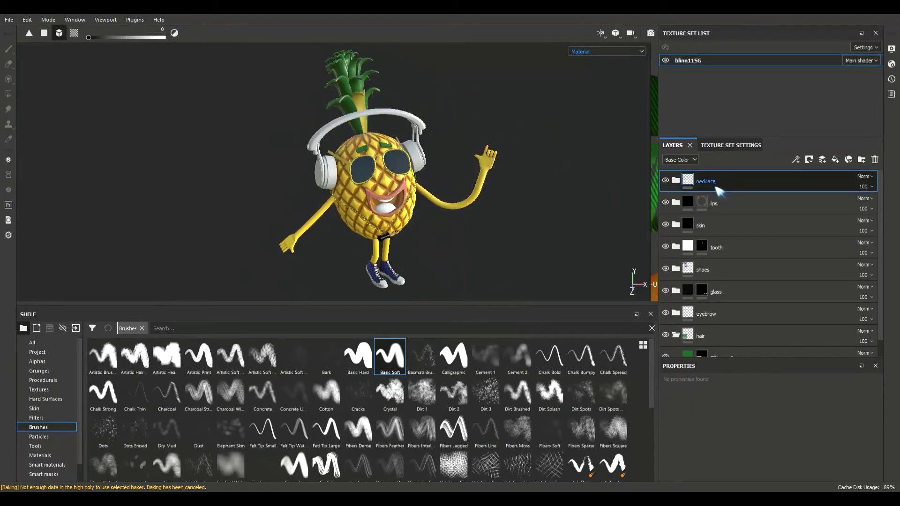
left_click(675, 334)
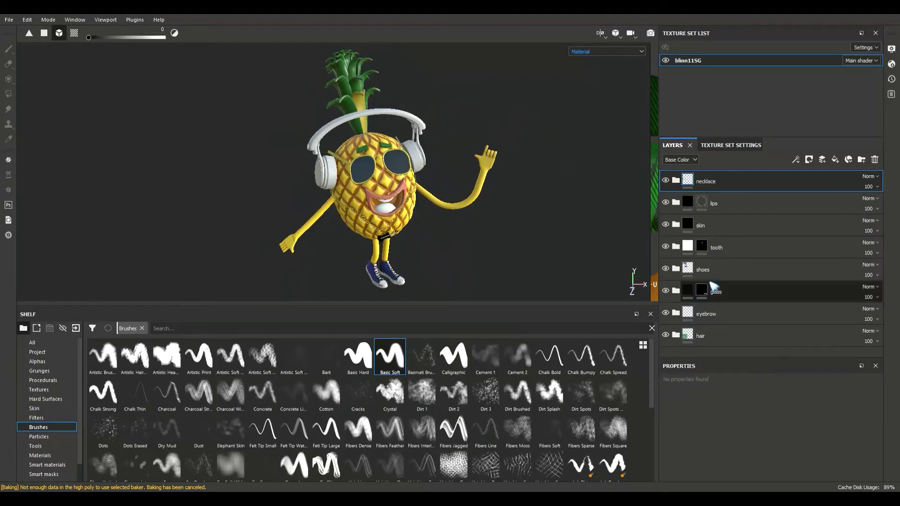
left_click_drag(707, 184, 734, 353)
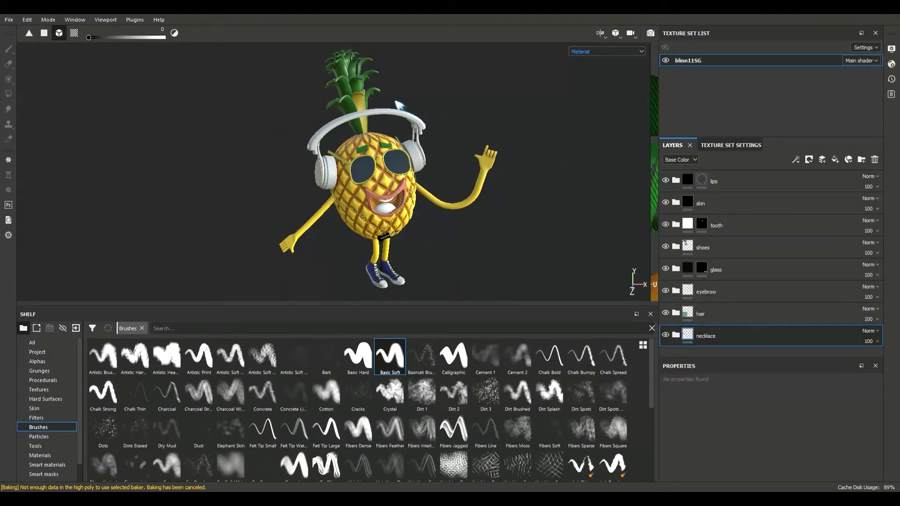
scroll(382, 94, "up", 5)
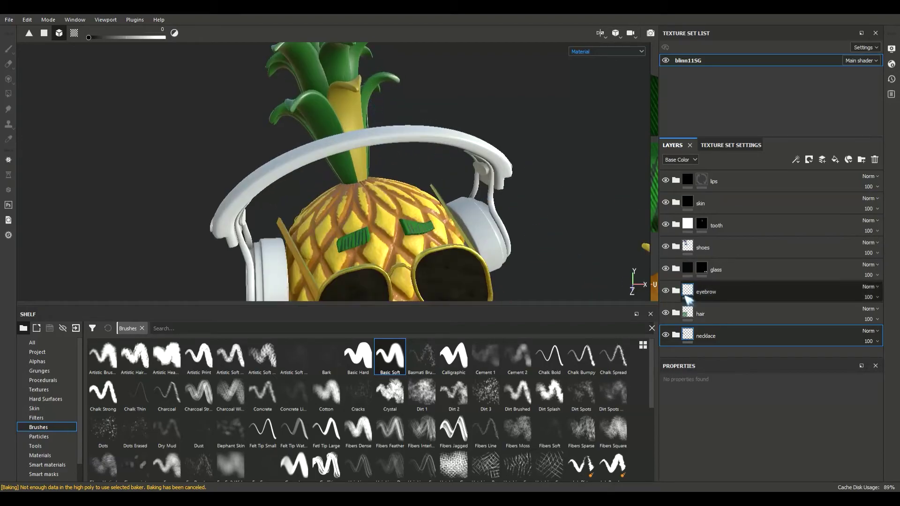
Toggle the necklace group's visibility several times to compare, leaving it shown.
left_click(666, 334)
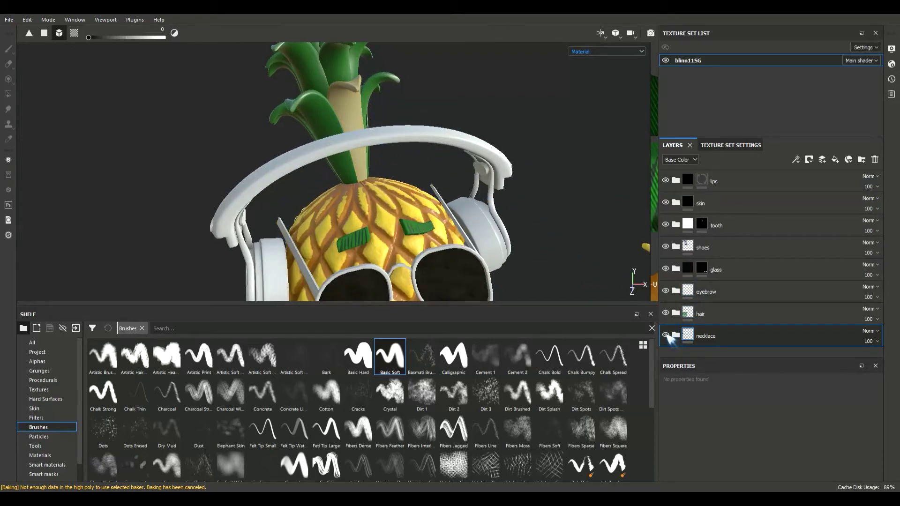
left_click(665, 334)
left_click(665, 335)
left_click(666, 335)
left_click(665, 335)
left_click(665, 335)
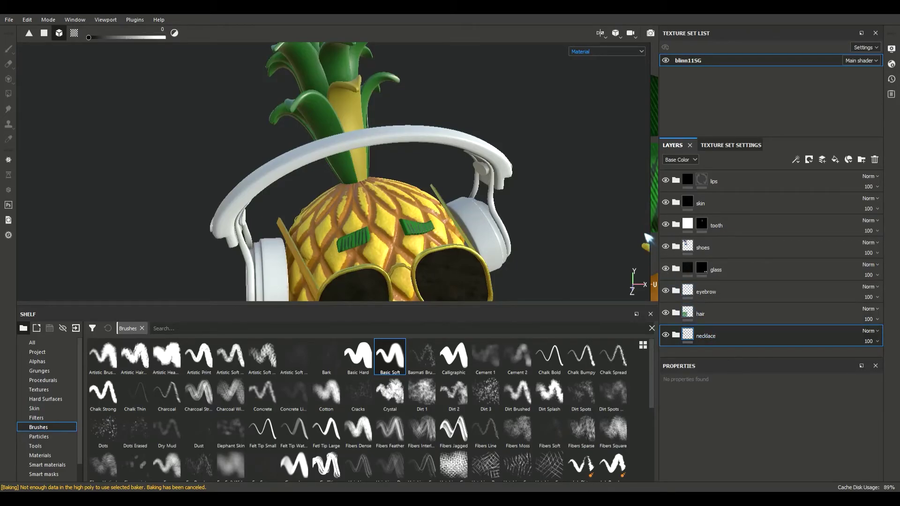
Reveal the 2D texture view and pan over the leaf, glasses and gold UV islands.
left_click_drag(655, 219, 242, 154)
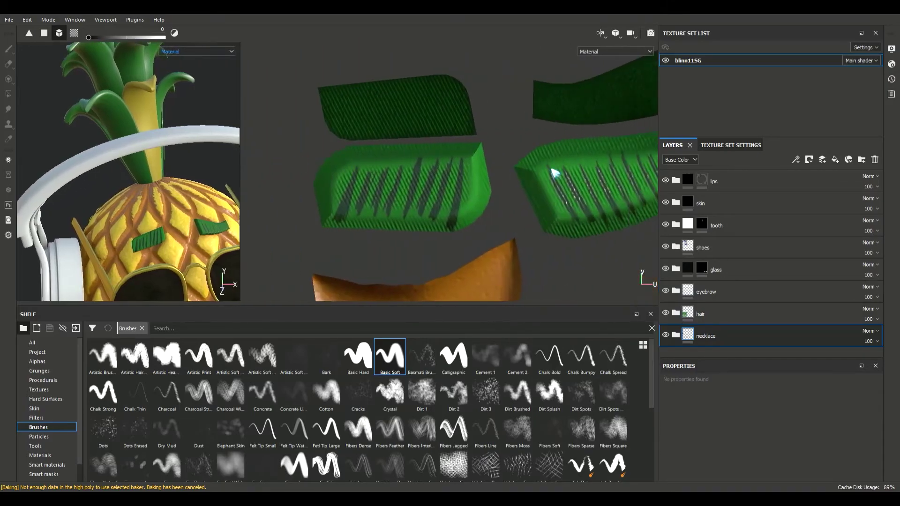
scroll(552, 168, "down", 10)
scroll(552, 169, "down", 4)
middle_click_drag(578, 124, 600, 100, "alt")
middle_click_drag(524, 178, 548, 91, "alt")
middle_click_drag(569, 138, 459, 310, "alt")
scroll(553, 174, "up", 5)
scroll(554, 174, "down", 5)
middle_click_drag(528, 262, 516, 124, "alt")
middle_click_drag(475, 189, 597, 197, "alt")
scroll(537, 167, "down", 3)
scroll(537, 167, "up", 7)
middle_click_drag(539, 190, 518, 254, "alt")
Reselect the necklace group and orbit the 3D view to a front view of the pineapple.
left_click(148, 107)
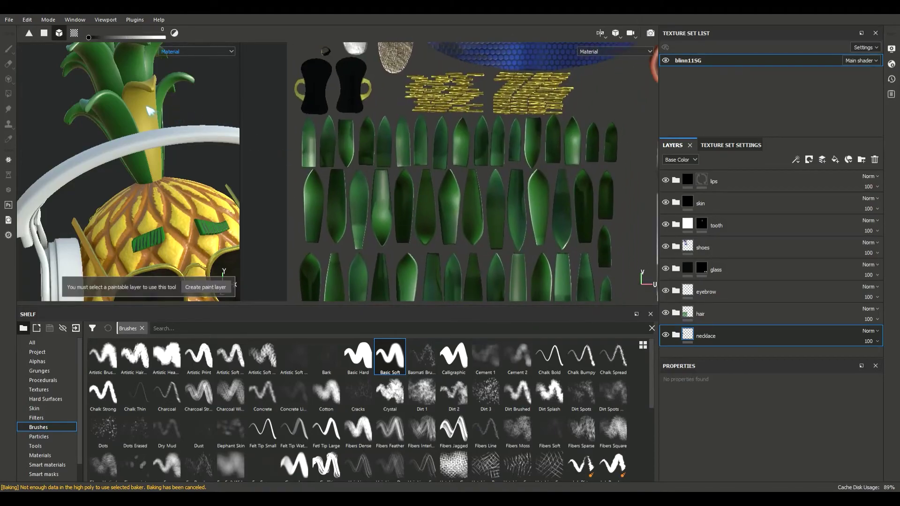
left_click(740, 340)
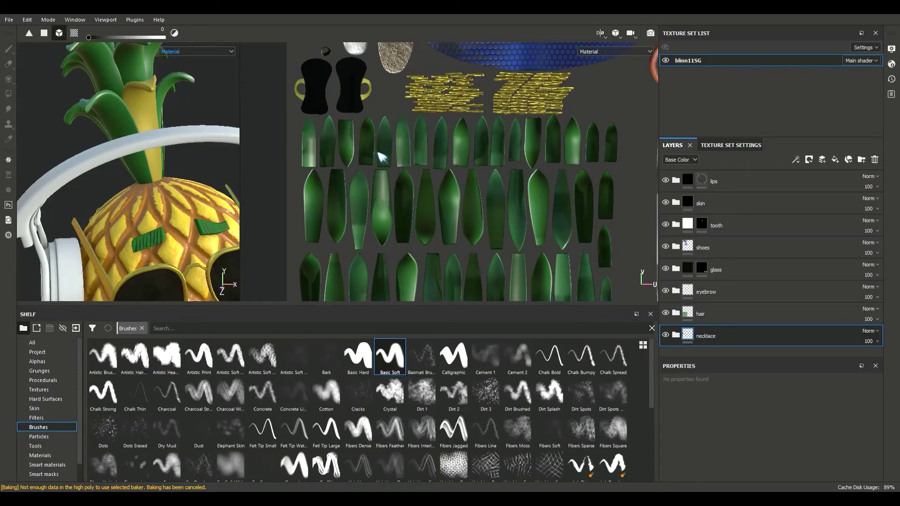
left_click_drag(189, 117, 373, 136, "alt")
scroll(181, 125, "down", 4)
scroll(252, 113, "up", 5)
left_click_drag(253, 115, 217, 135, "alt")
scroll(281, 131, "up", 3)
scroll(237, 139, "down", 2)
middle_click_drag(237, 183, 235, 141, "alt")
scroll(234, 137, "down", 3)
left_click_drag(234, 137, 235, 160, "alt")
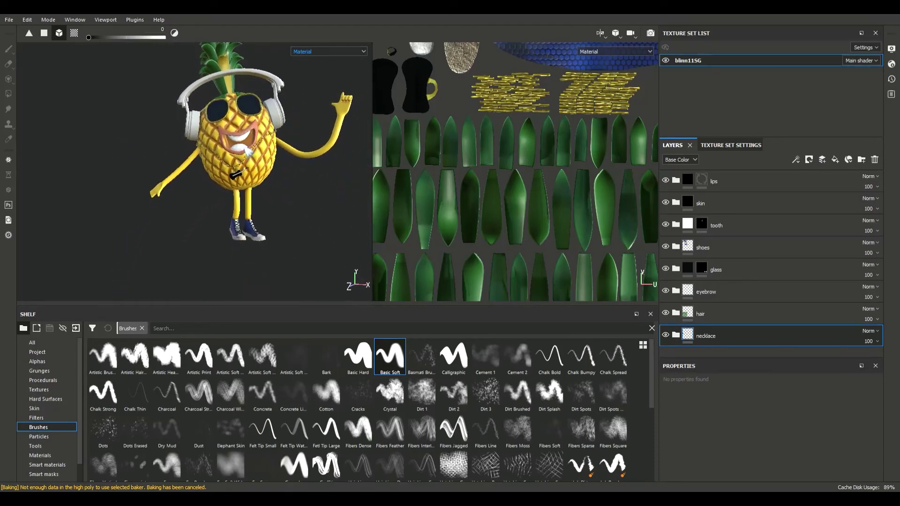
middle_click_drag(236, 160, 212, 196, "alt")
Widen and centre the 2D view on the entire UV layout.
left_click_drag(373, 162, 74, 159)
scroll(374, 151, "down", 6)
middle_click_drag(375, 151, 340, 200)
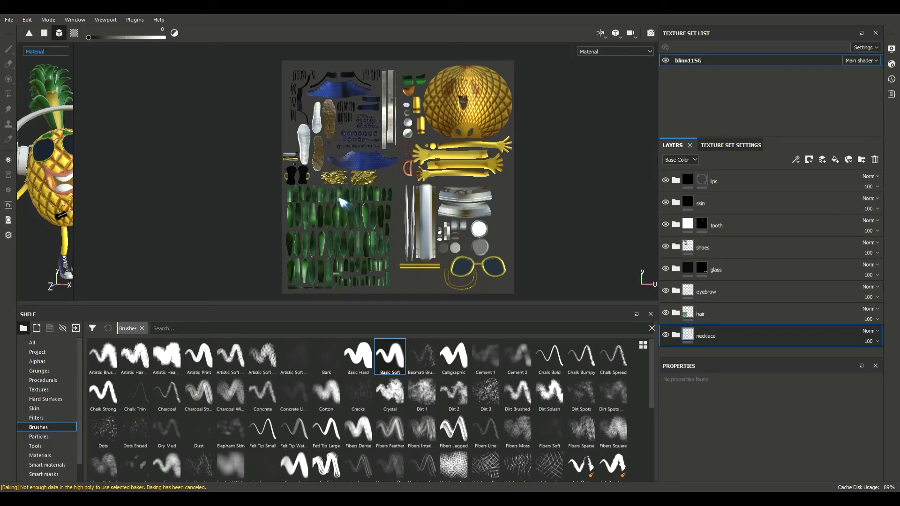
Enlarge the 3D viewport and zoom out to frame the whole pineapple character.
left_click_drag(78, 110, 605, 124)
scroll(420, 101, "down", 2)
middle_click_drag(441, 99, 456, 131, "alt")
Hide the lips, skin, tooth, shoes, glass and hair layers.
left_click(664, 180)
left_click(665, 202)
left_click(665, 224)
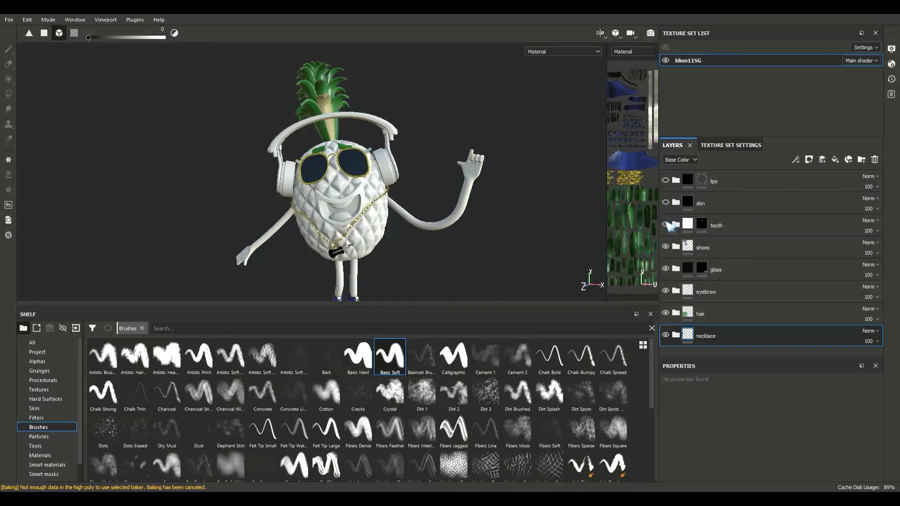
left_click(666, 247)
left_click(665, 269)
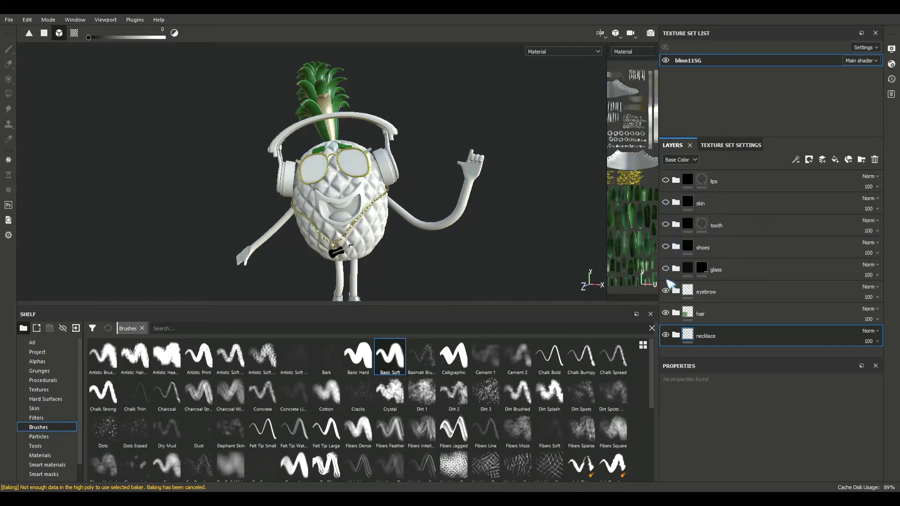
left_click(666, 291)
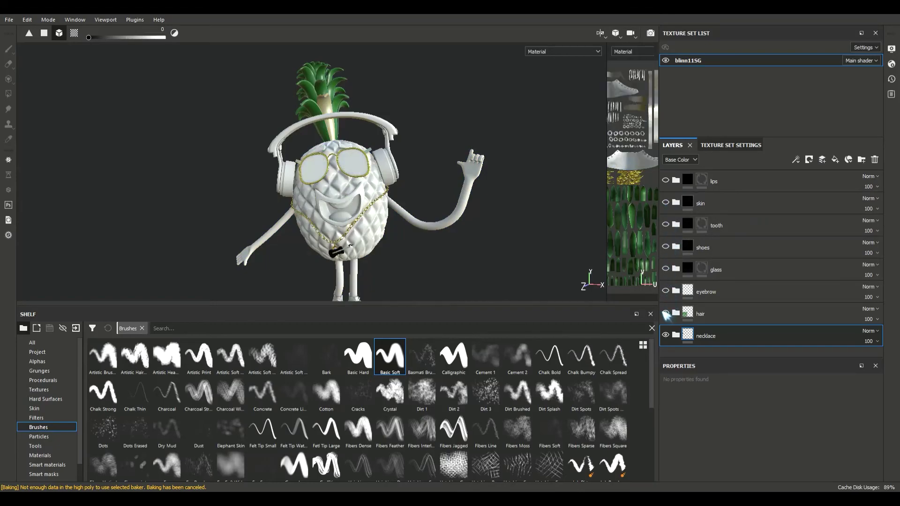
left_click(665, 314)
Compare the necklace layer's visibility from several angles, ending with it hidden.
left_click_drag(408, 115, 453, 173, "alt")
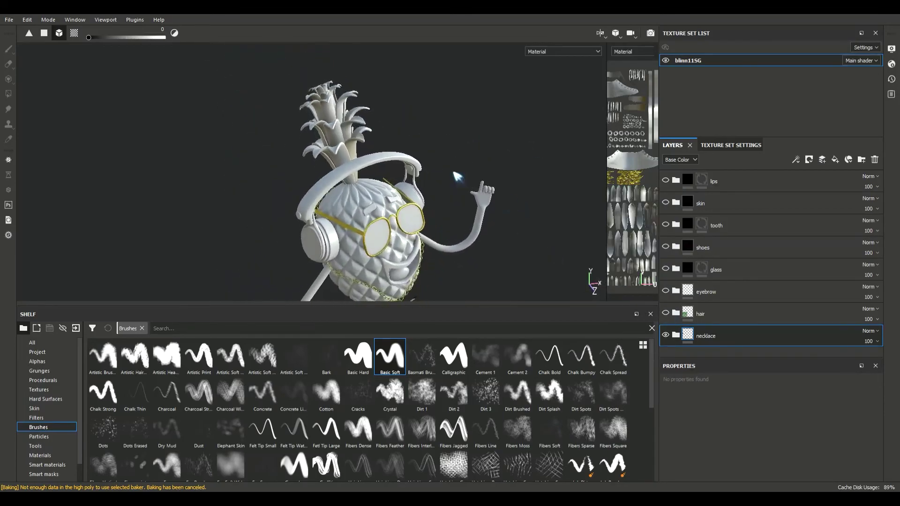
left_click(665, 334)
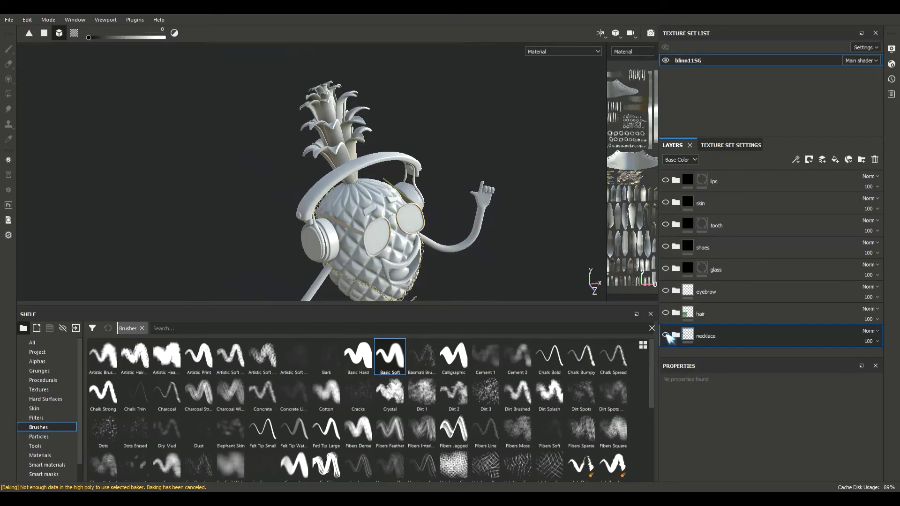
left_click_drag(527, 232, 401, 169, "alt")
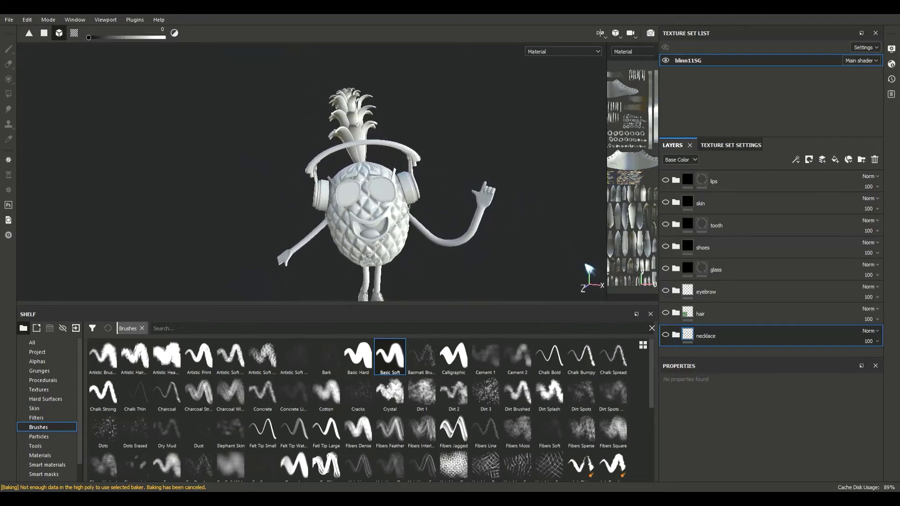
left_click(666, 334)
left_click(665, 335)
left_click(665, 334)
left_click(665, 335)
left_click(665, 334)
left_click(665, 334)
Narrow the 3D view to split with the UV view, then turn the necklace layer back on.
left_click_drag(608, 226, 417, 227)
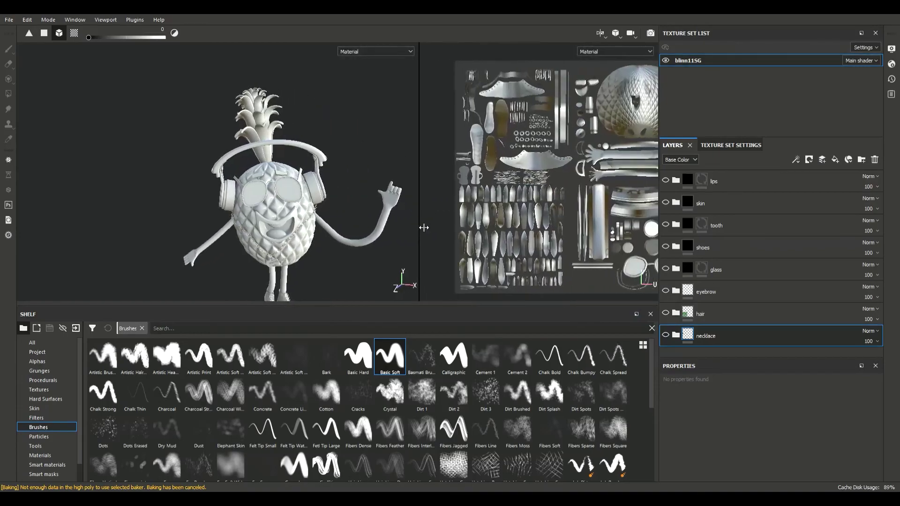
left_click(666, 335)
left_click(666, 335)
left_click(666, 336)
left_click(665, 336)
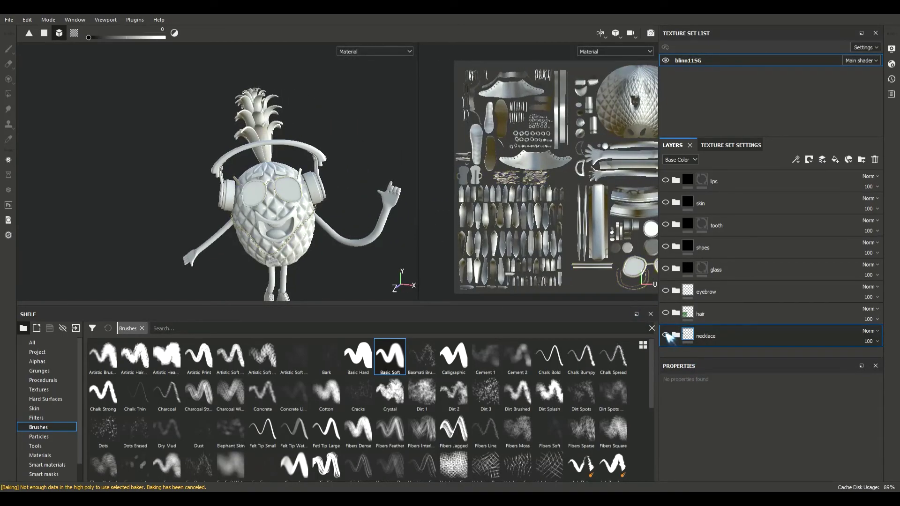
left_click(665, 335)
Bring the lower UV islands into view and compare them with the necklace hidden and shown.
scroll(571, 261, "up", 4)
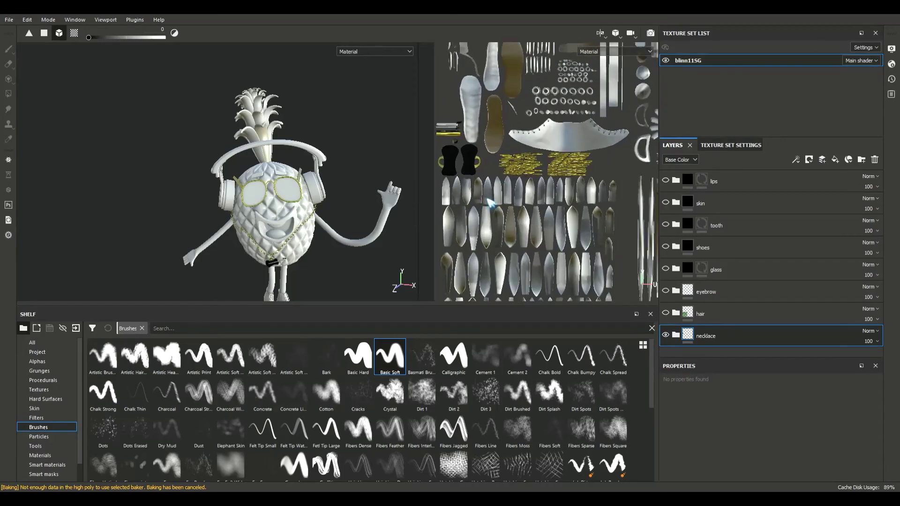
scroll(568, 257, "down", 1)
middle_click_drag(554, 243, 558, 206)
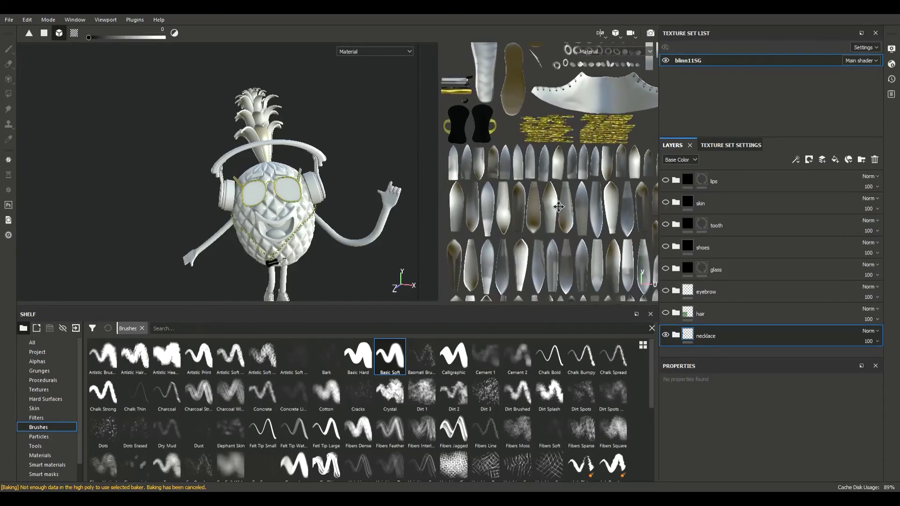
left_click(667, 335)
left_click(667, 335)
left_click(667, 335)
left_click(667, 335)
left_click(667, 335)
left_click(667, 335)
left_click(667, 335)
left_click(668, 335)
left_click(667, 334)
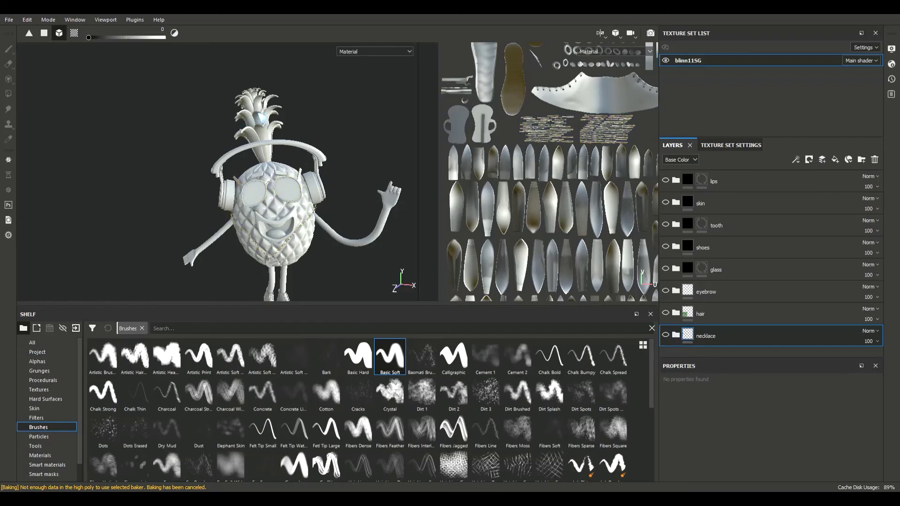
Orbit around the pineapple head, re-show the necklace and expand its group.
scroll(261, 117, "up", 6)
left_click_drag(300, 121, 225, 169, "alt")
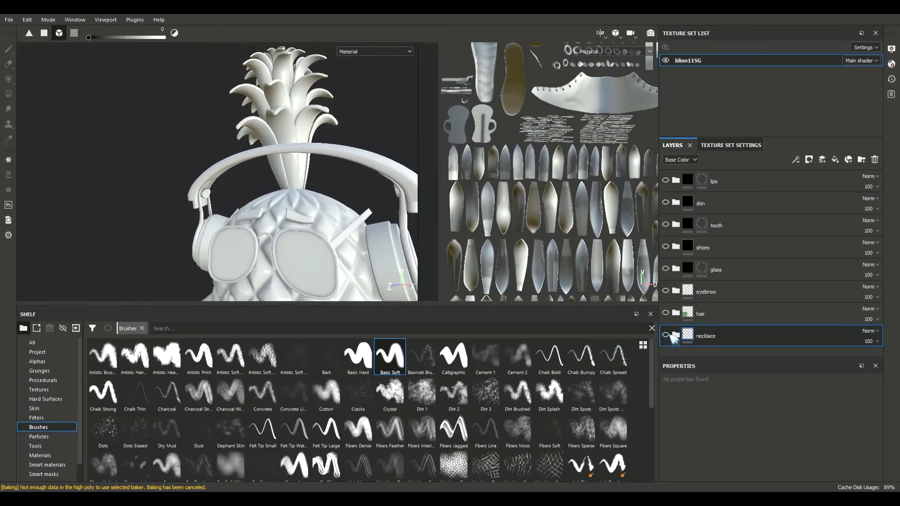
scroll(361, 233, "down", 4)
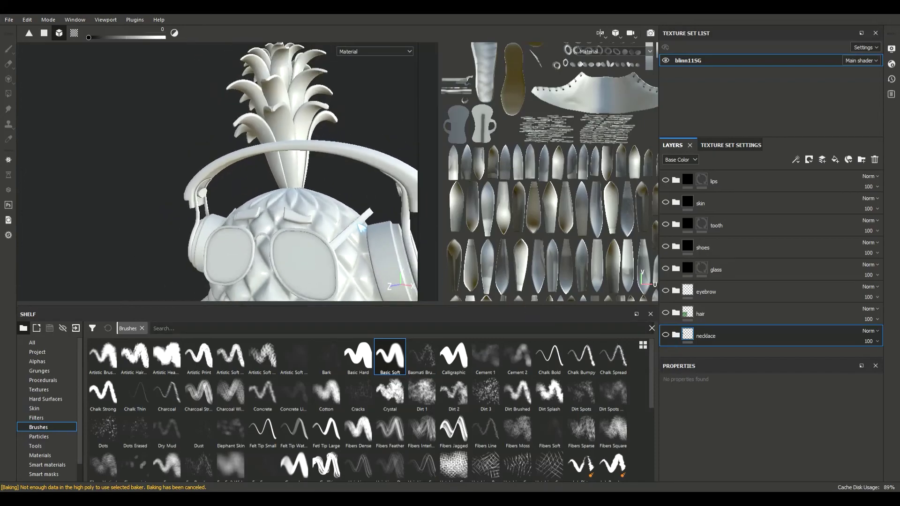
middle_click_drag(369, 234, 369, 193, "alt")
left_click(664, 335)
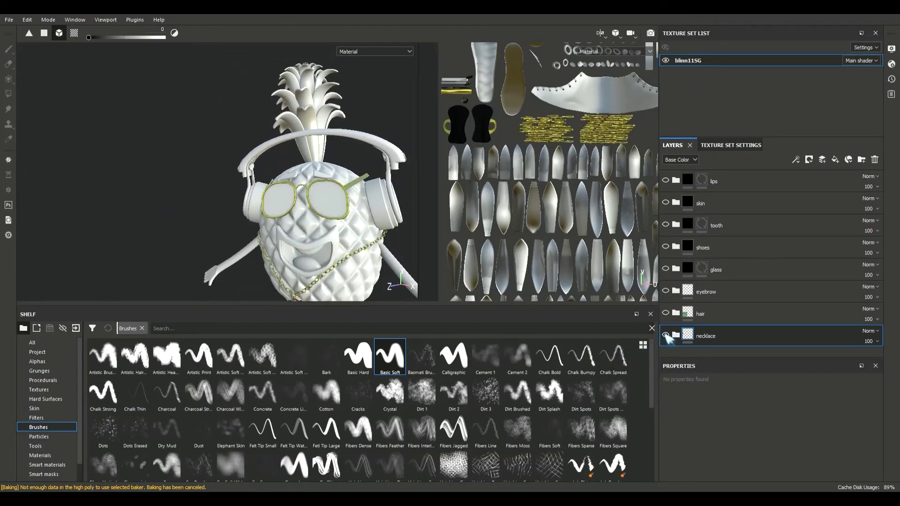
left_click(676, 336)
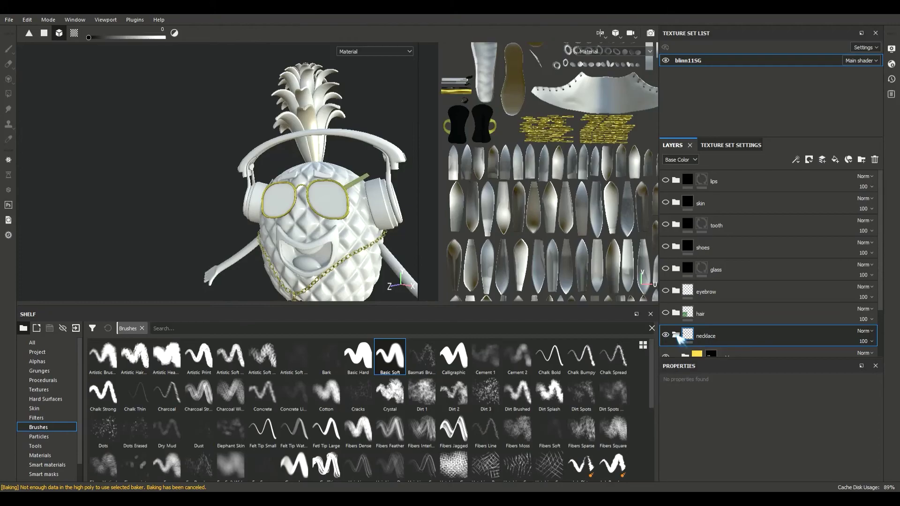
scroll(732, 316, "down", 2)
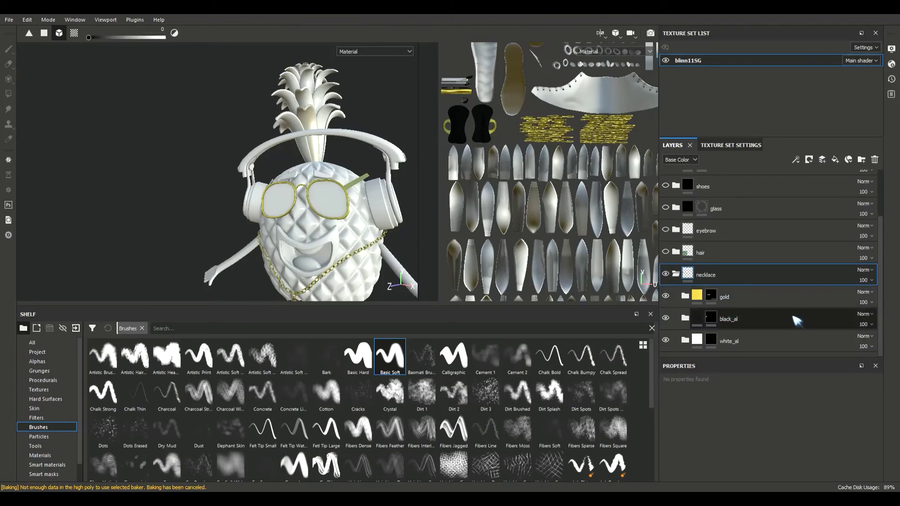
Select the gold layer's mask and display it in mask view.
left_click(713, 297)
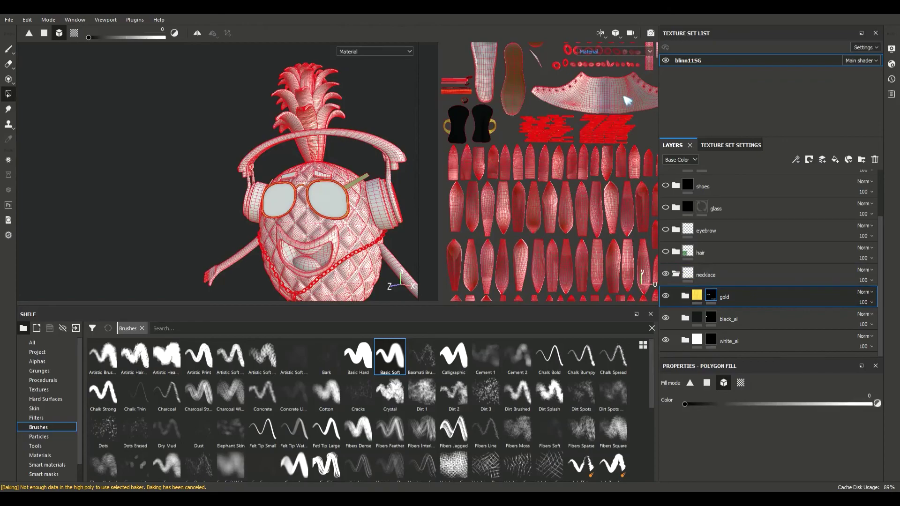
key("m")
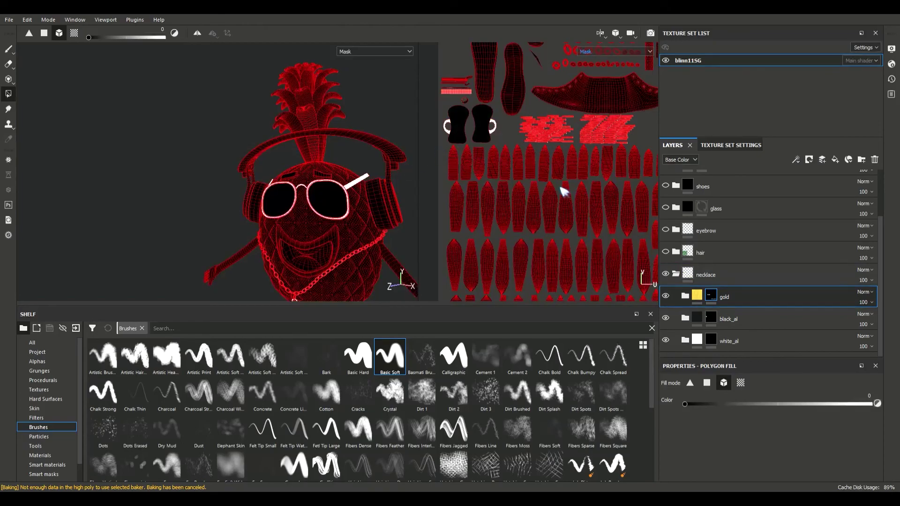
scroll(561, 188, "down", 1)
middle_click_drag(559, 189, 550, 134, "alt")
left_click_drag(363, 144, 424, 179, "alt")
Check the black_al layer's base colour, then view the gold mask in both viewports.
left_click(744, 320)
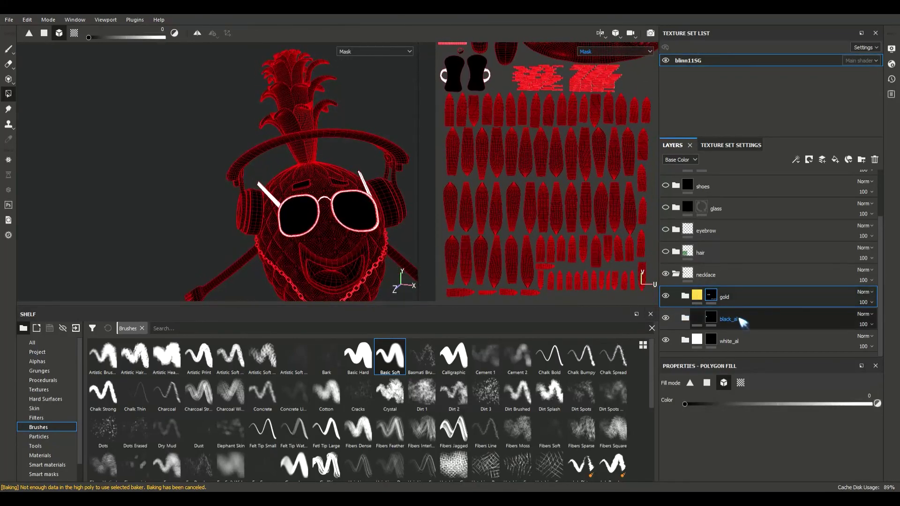
key("c")
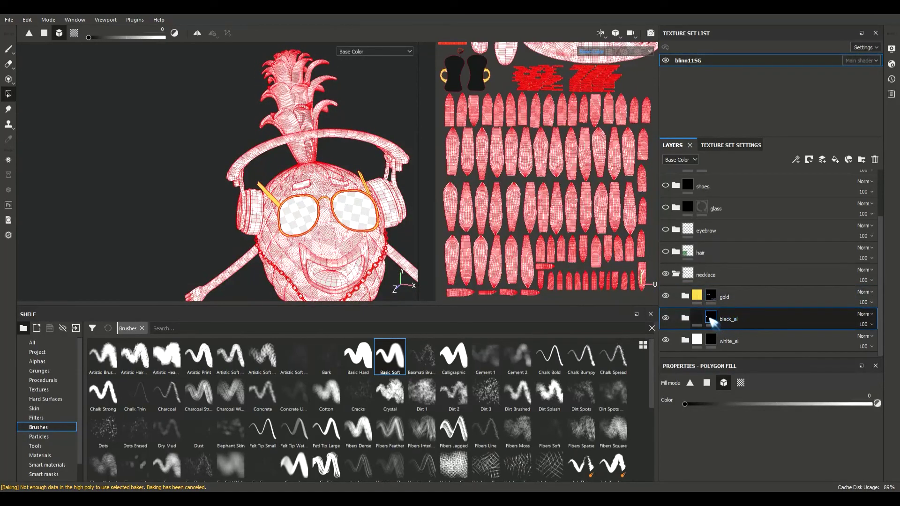
left_click(710, 295)
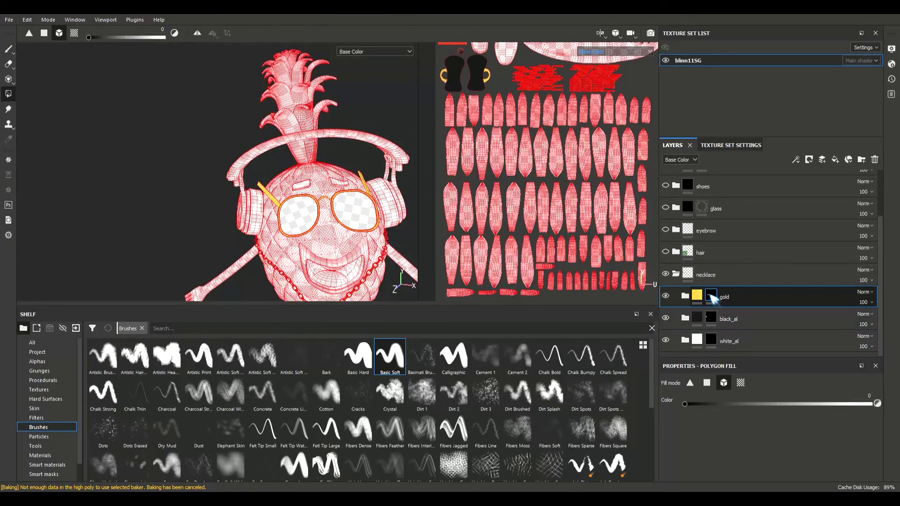
scroll(543, 136, "down", 2)
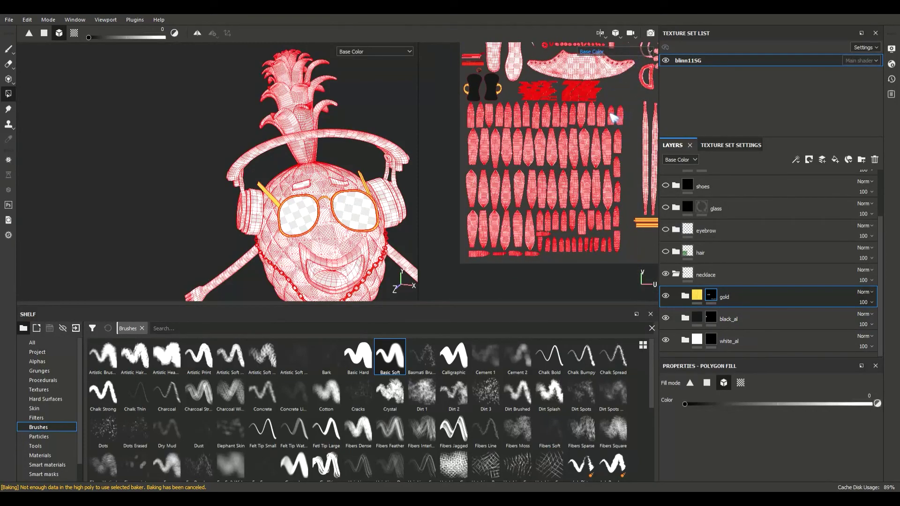
key("c")
Pan the UV view to the lower leaf islands and select the black_al and white_al layers.
scroll(564, 109, "up", 3)
scroll(564, 109, "down", 1)
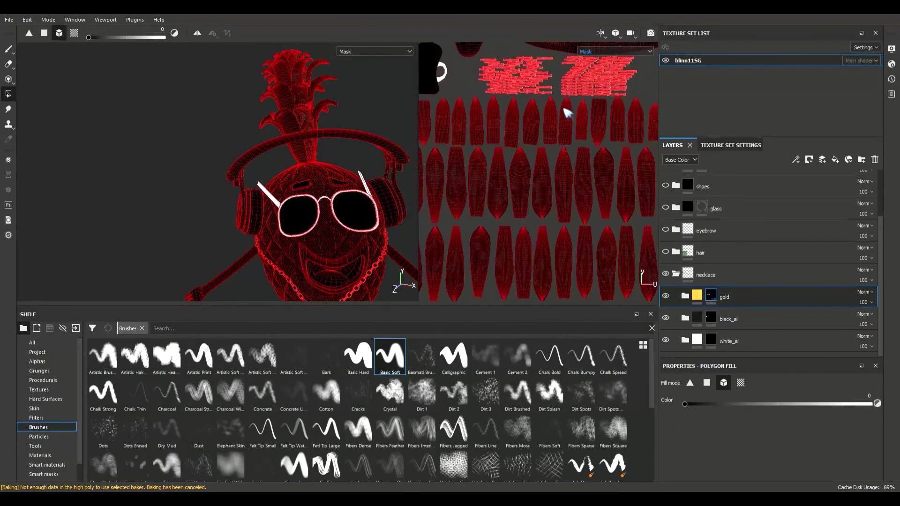
scroll(567, 112, "down", 5)
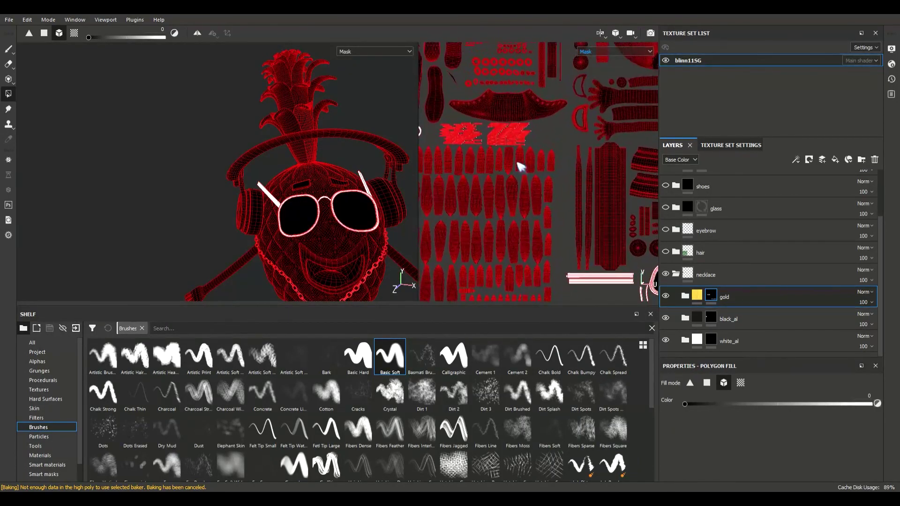
scroll(539, 159, "down", 2)
scroll(567, 183, "down", 2)
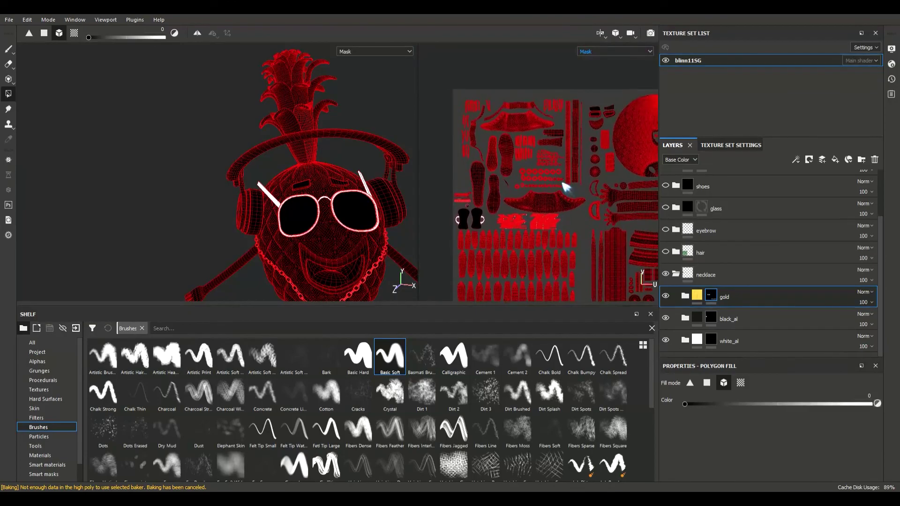
scroll(580, 131, "up", 3)
scroll(536, 178, "up", 3)
middle_click_drag(534, 183, 550, 98, "alt")
scroll(549, 116, "down", 3)
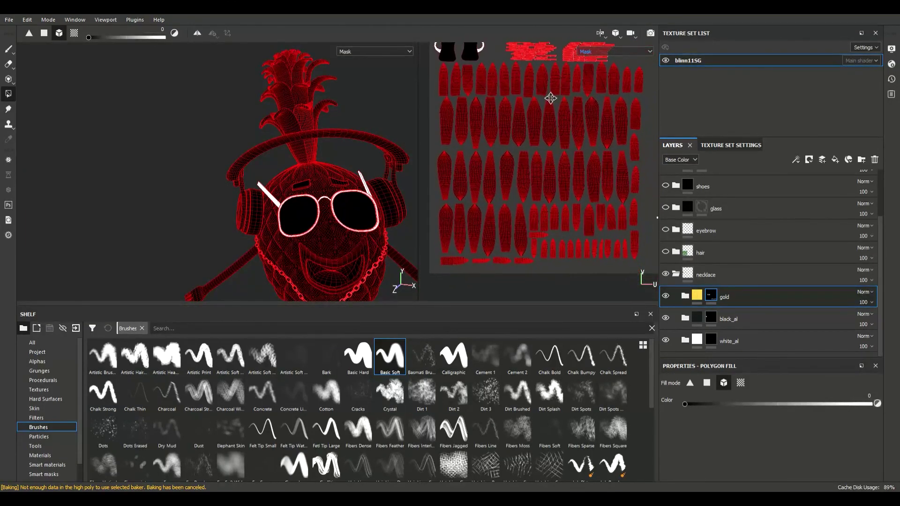
left_click(710, 314)
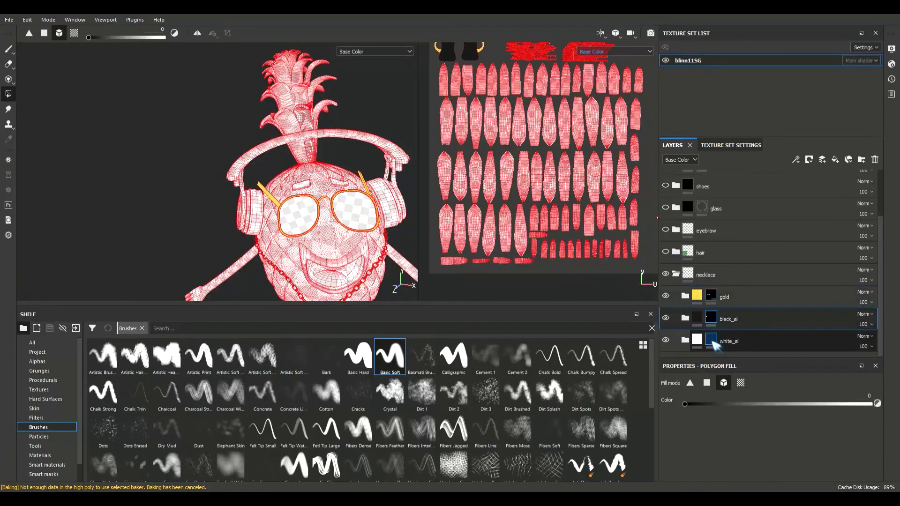
left_click(711, 342)
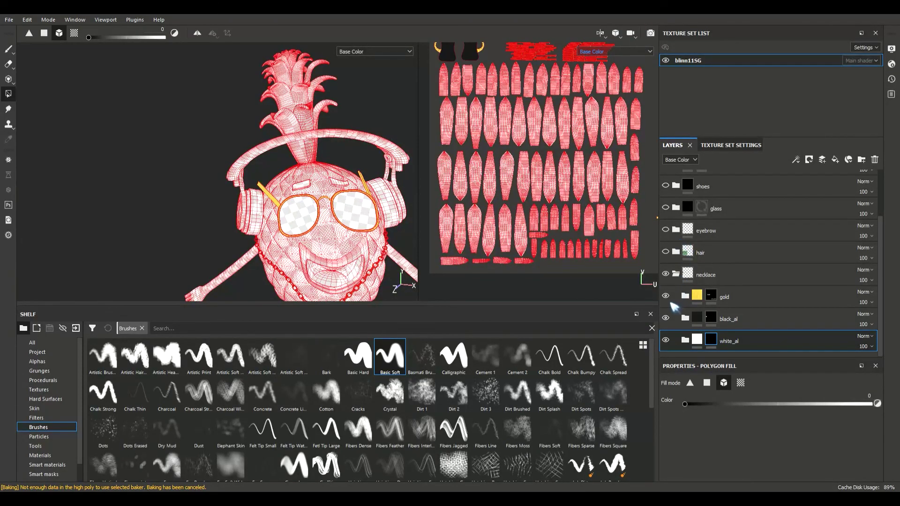
Hide and re-show the gold layer, then switch back to Material view with M.
left_click(665, 296)
left_click(665, 295)
key("m")
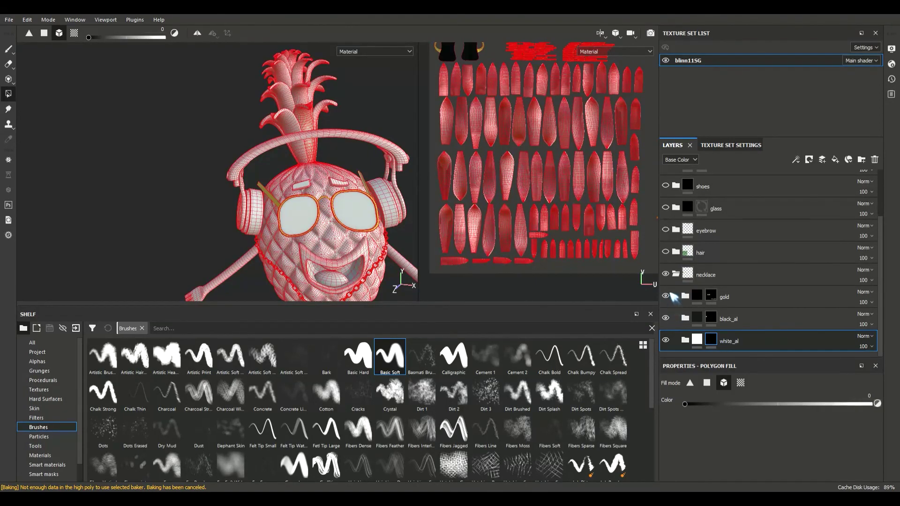
Make the hair, eyebrow, glass, shoes, tooth, skin and lips layers visible again.
left_click(665, 252)
left_click(665, 230)
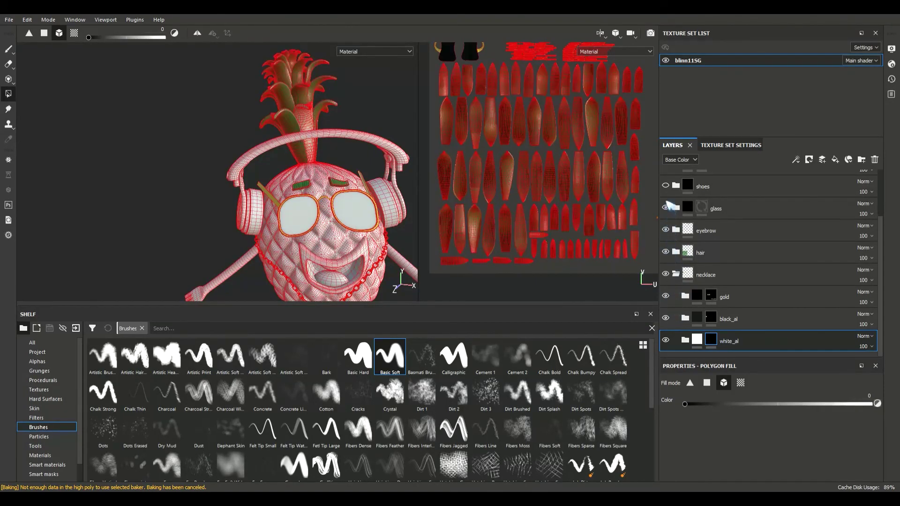
left_click(665, 208)
left_click(665, 185)
scroll(679, 230, "up", 2)
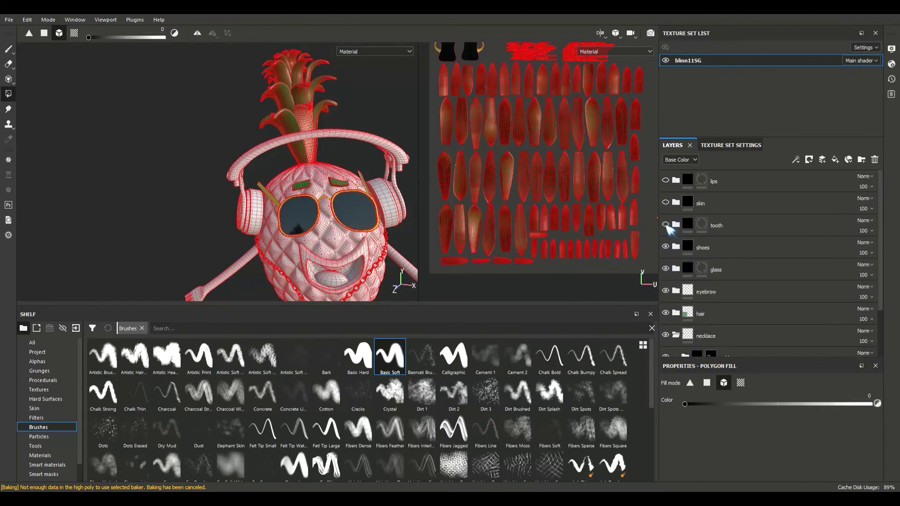
left_click(665, 225)
left_click(665, 202)
left_click(665, 180)
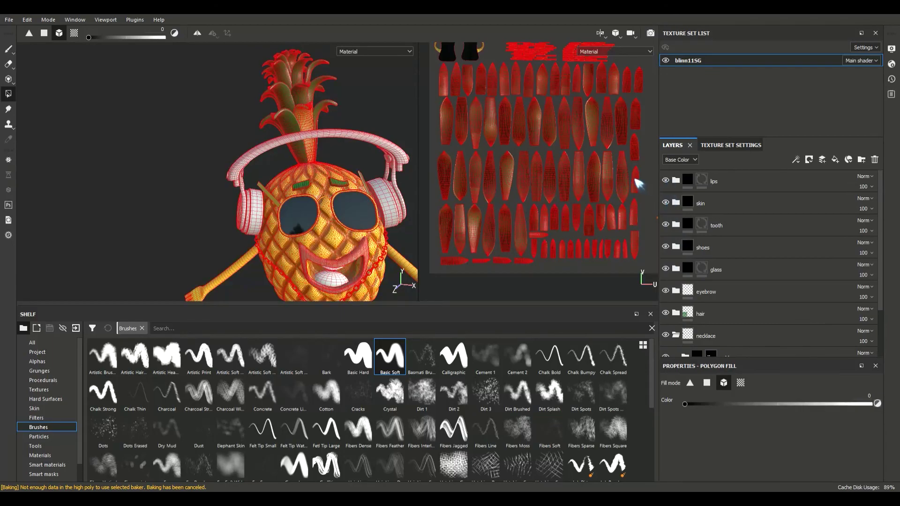
Switch to the Paint tool, hide the necklace and toggle the hair layer to compare.
left_click(9, 47)
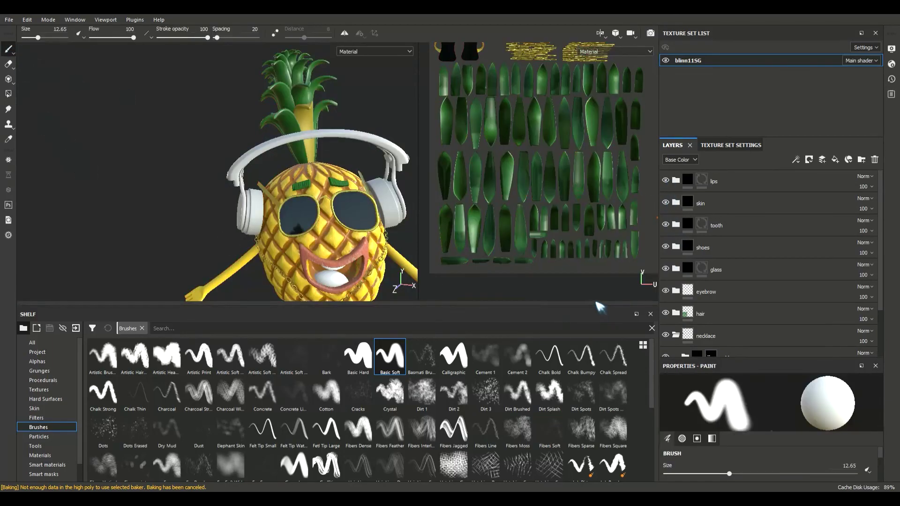
scroll(679, 319, "down", 2)
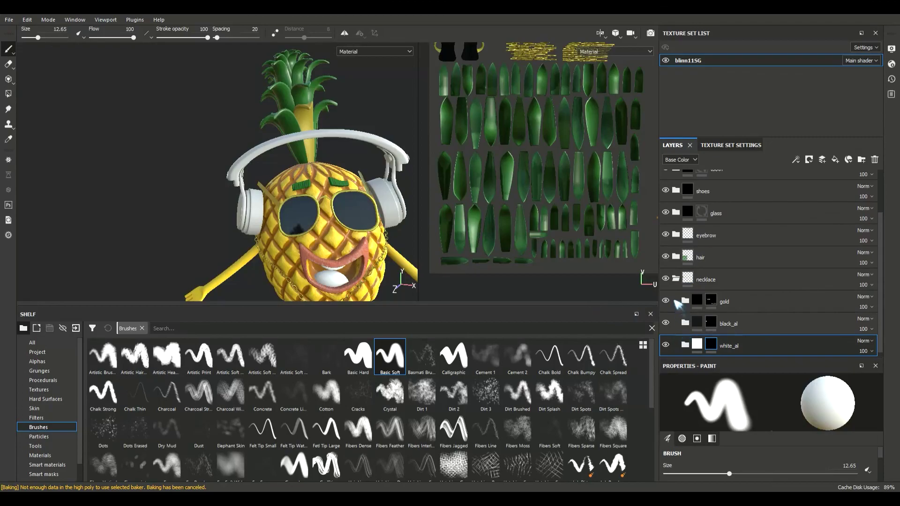
left_click(665, 279)
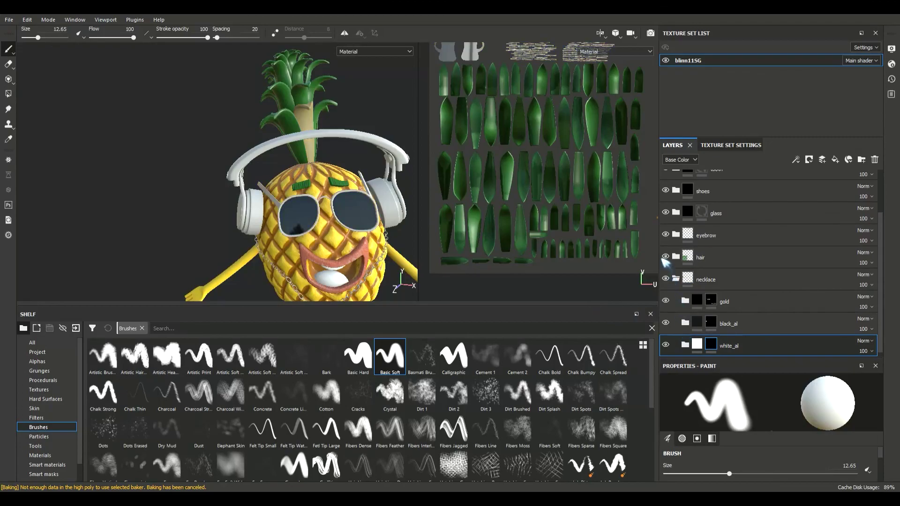
left_click(666, 257)
left_click(665, 256)
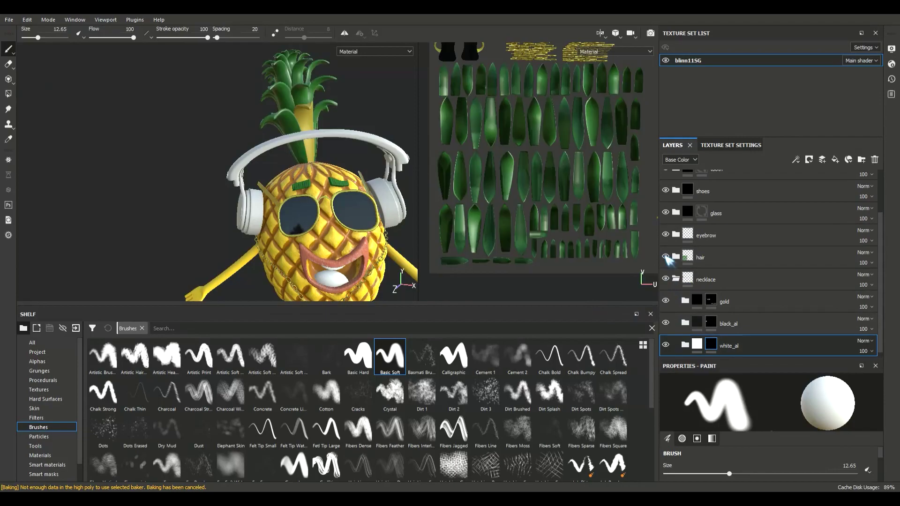